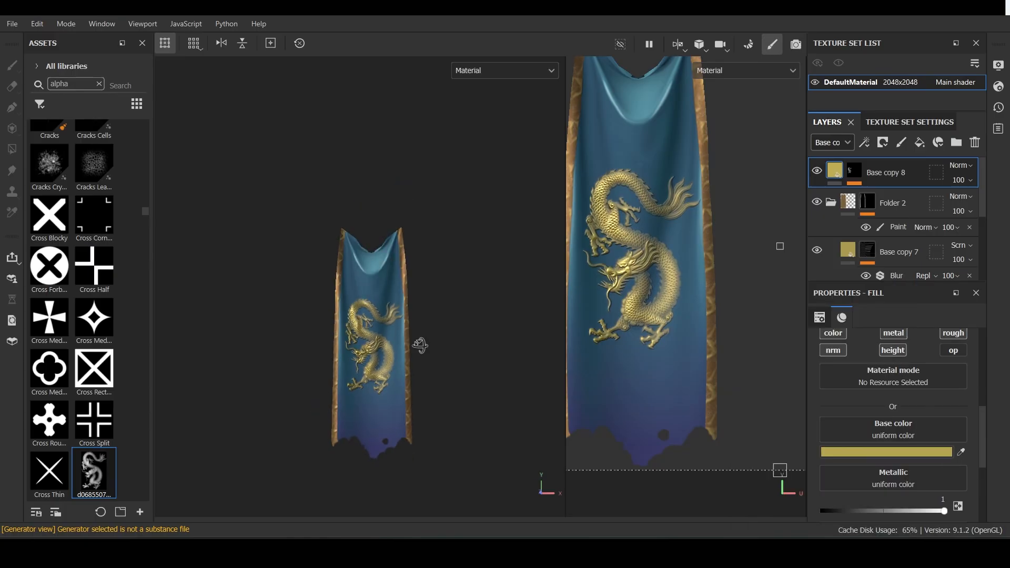
Search the assets for "hsl" and add the HSL Perceptive filter to the Base copy 8 layer
middle_click_drag(419, 346, 318, 314, "alt")
right_click_drag(318, 314, 436, 361, "alt")
middle_click_drag(343, 142, 361, 183, "alt")
left_click(99, 84)
left_click(68, 85)
type("hsl")
left_click_drag(49, 145, 894, 174)
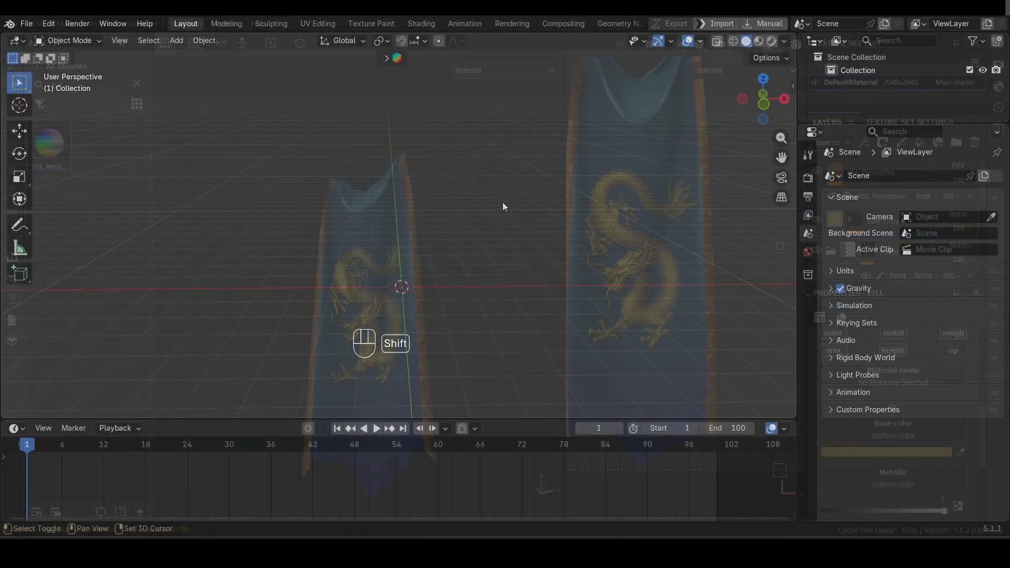
Switch to Blender, add a mesh plane at the world origin and rotate it 90° about the X axis
key("shift+a")
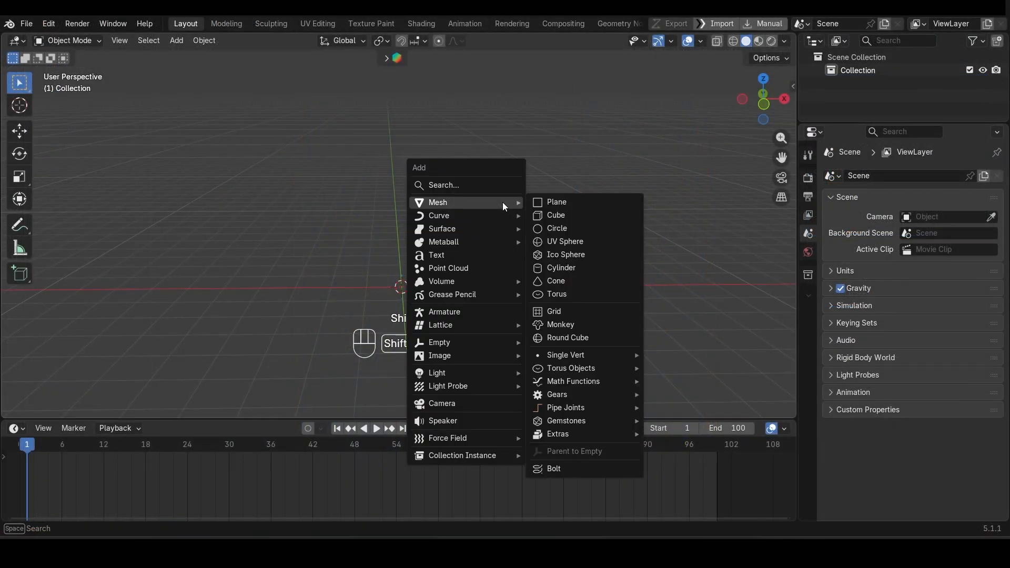
left_click(553, 204)
key("r")
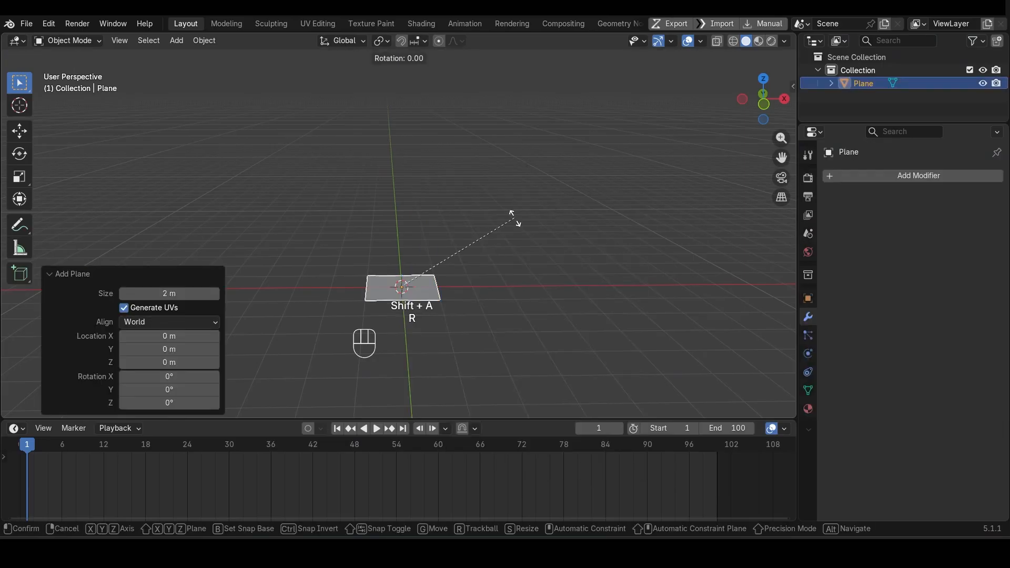
key("x")
key("KP_9")
key("KP_0")
key("Return")
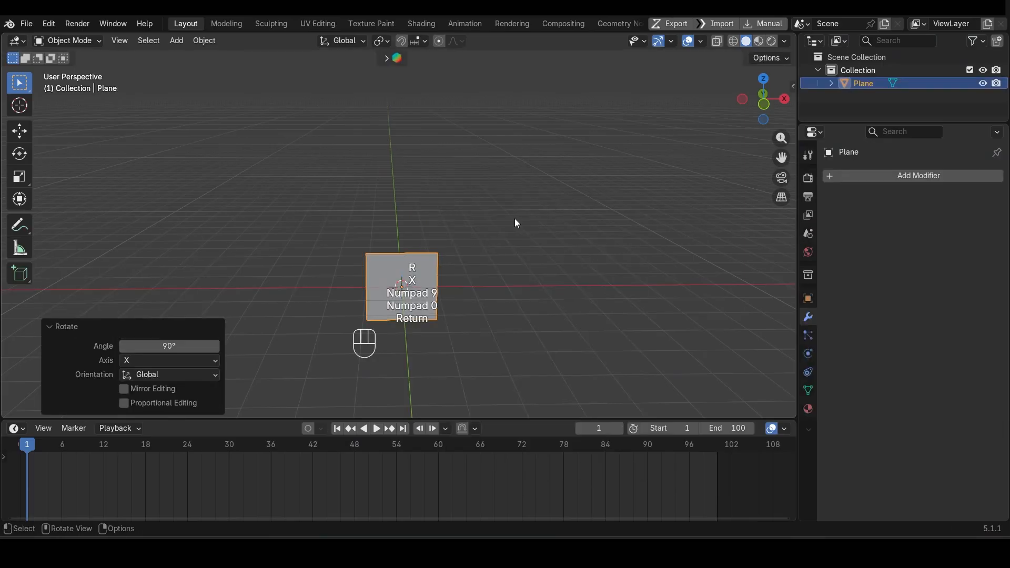
Move the plane's origin to its lowest point and snap the plane to the 3D cursor
key("ctrl+alt+x")
key("shift+s")
left_click(503, 155)
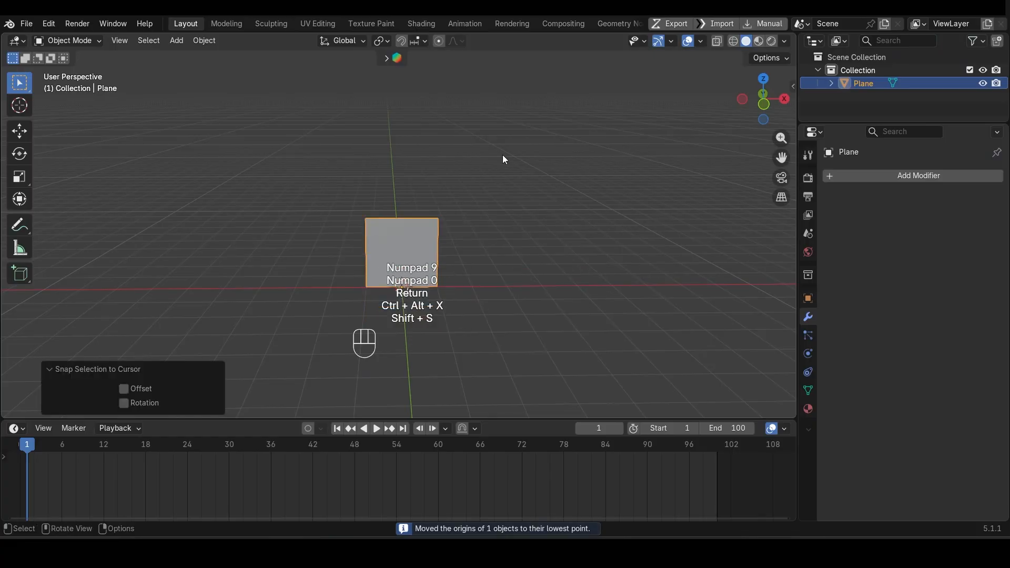
Stretch the plane along Z by a factor of about 2.475 and apply its scale
key("s")
key("z")
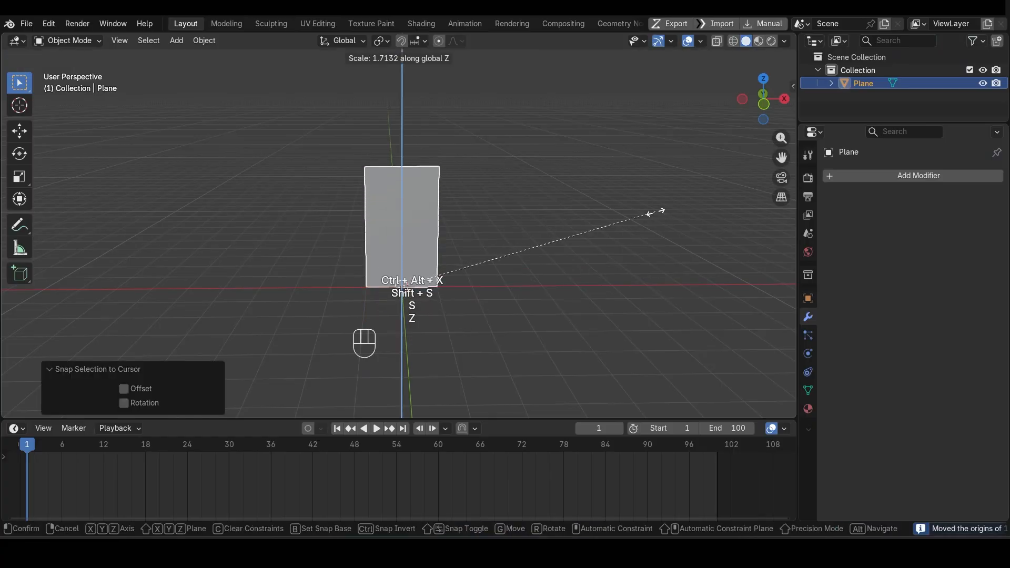
left_click(765, 196)
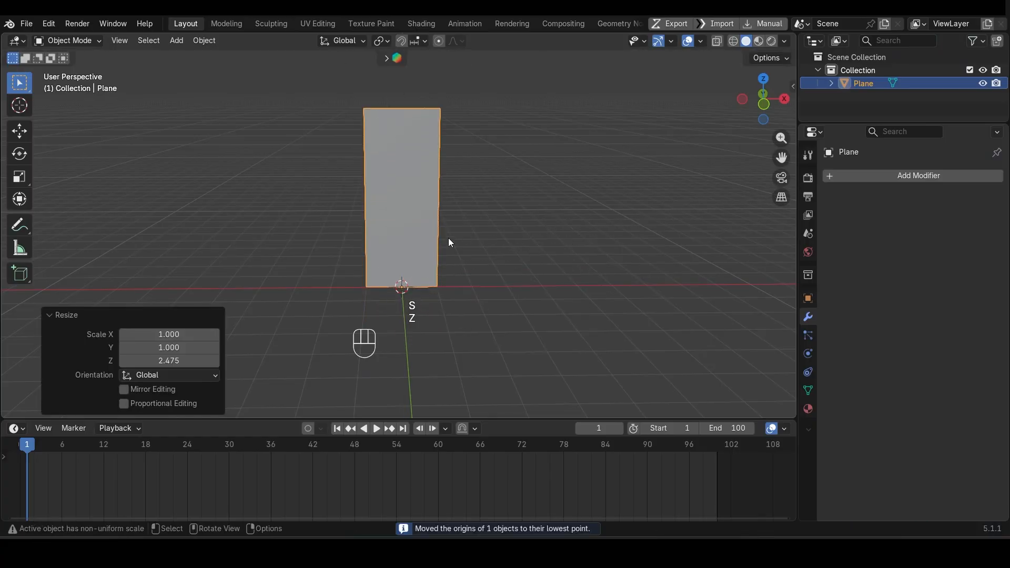
scroll(450, 242, "down", 2)
key("ctrl+a")
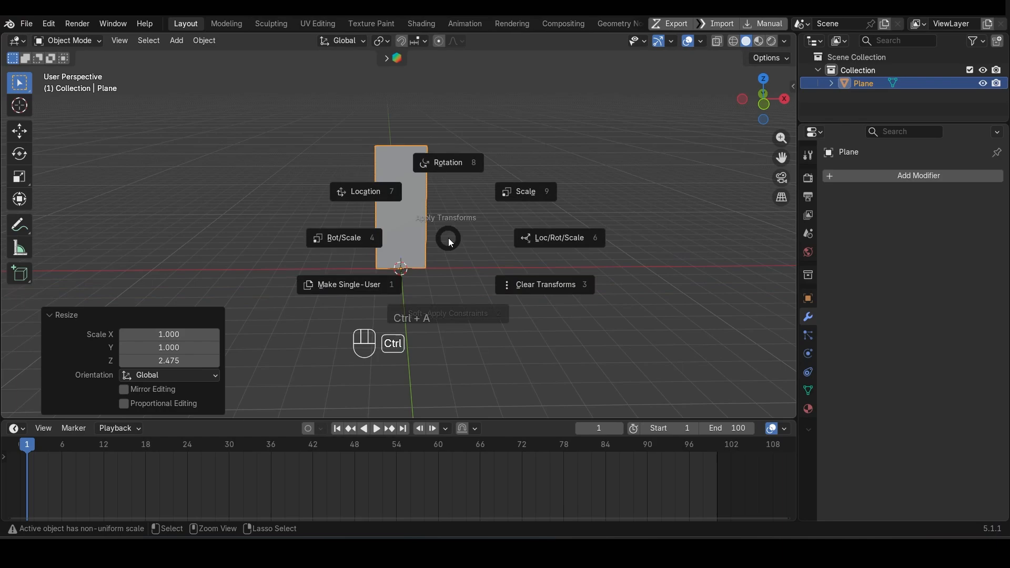
left_click(535, 198)
Add 17 evenly spaced horizontal loop cuts across the plane without sliding them
key("Tab")
key("ctrl+r")
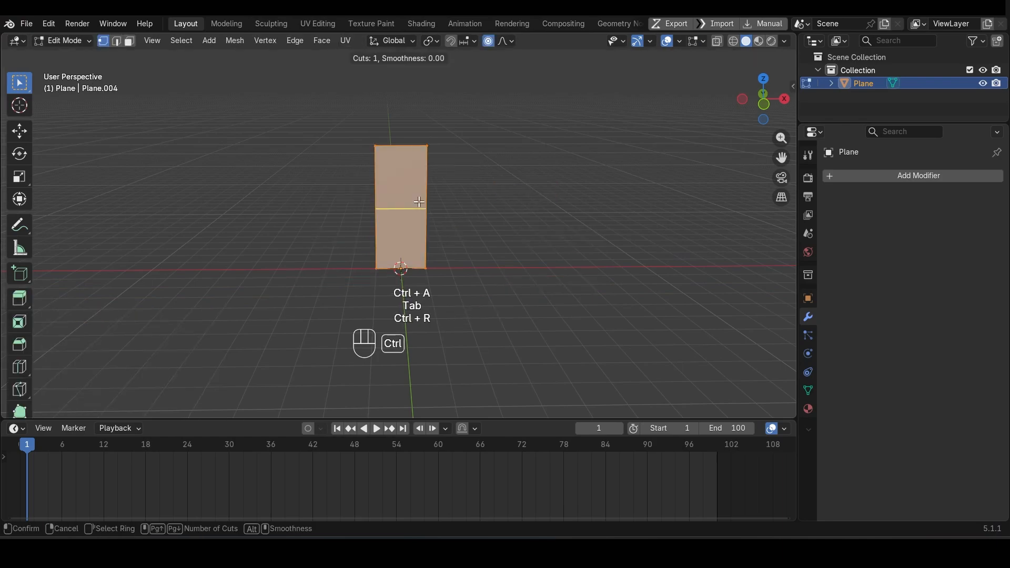
scroll(419, 202, "up", 12)
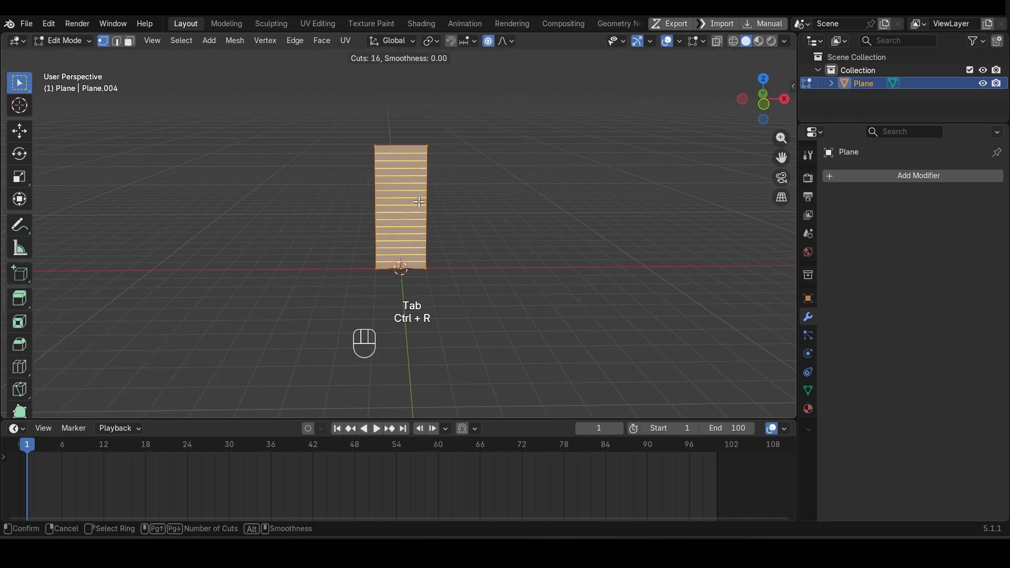
left_click(420, 202)
right_click(420, 202)
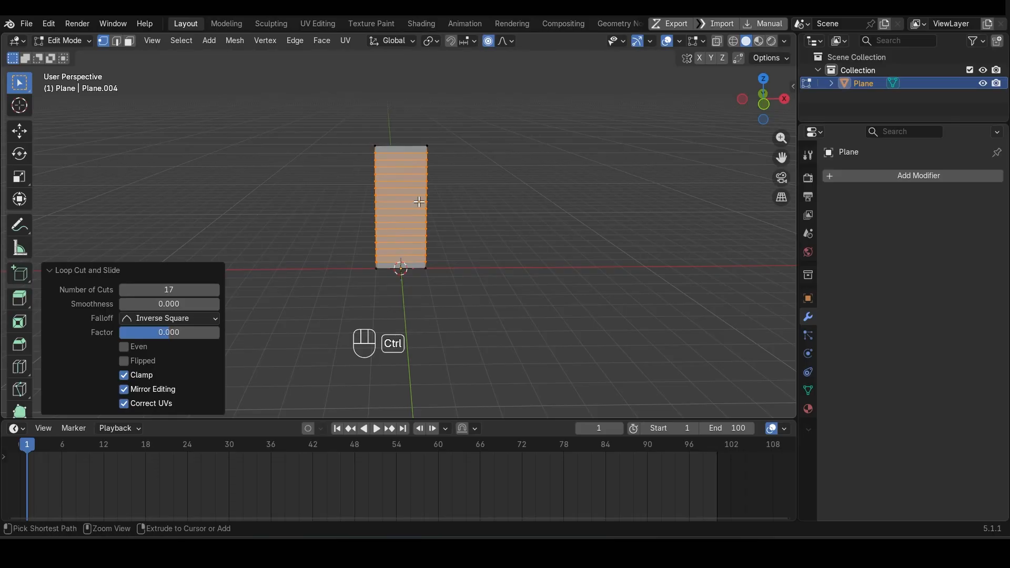
Add 6 evenly spaced vertical loop cuts to the plane without sliding them
key("ctrl+r")
scroll(419, 202, "up", 6)
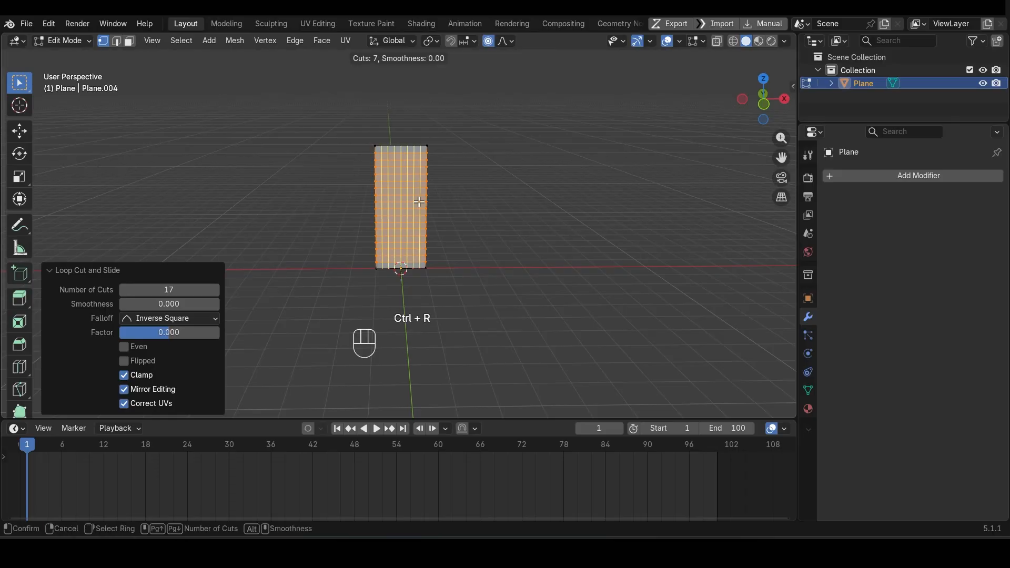
scroll(420, 202, "down", 1)
left_click(419, 202)
right_click(420, 202)
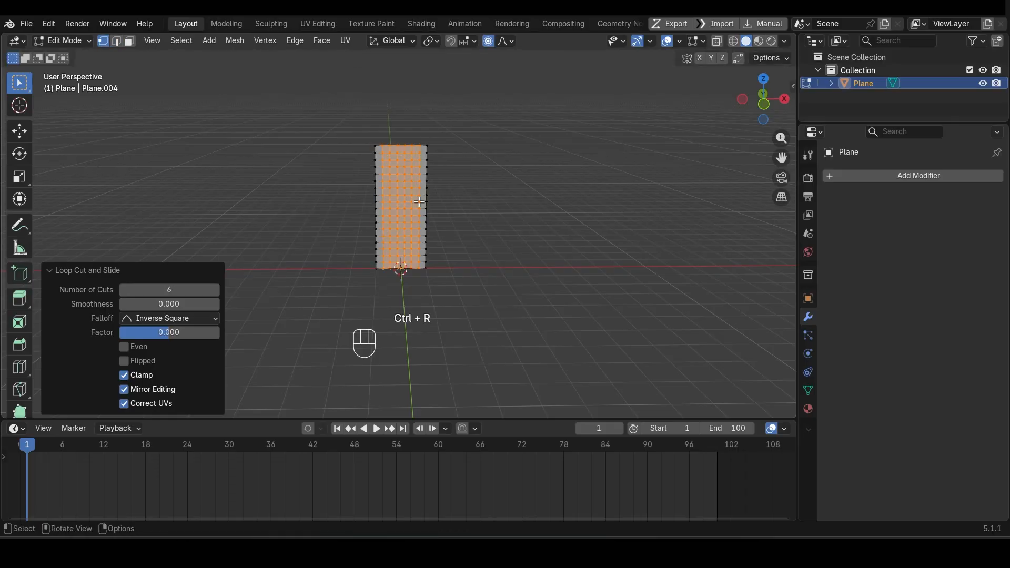
Return to Object Mode and add a Subdivision modifier with viewport level 1 to the plane
key("Tab")
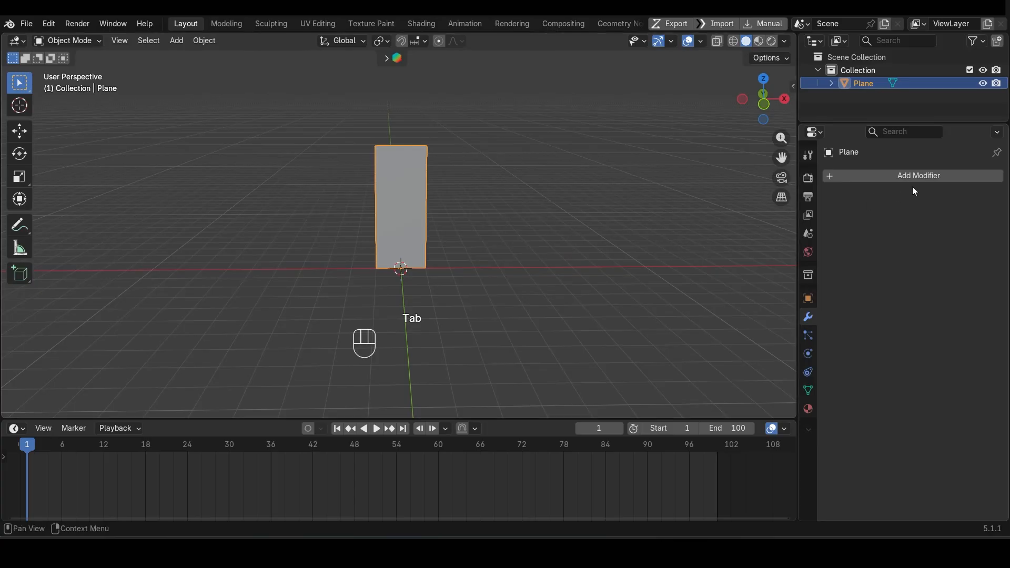
key("ctrl+1")
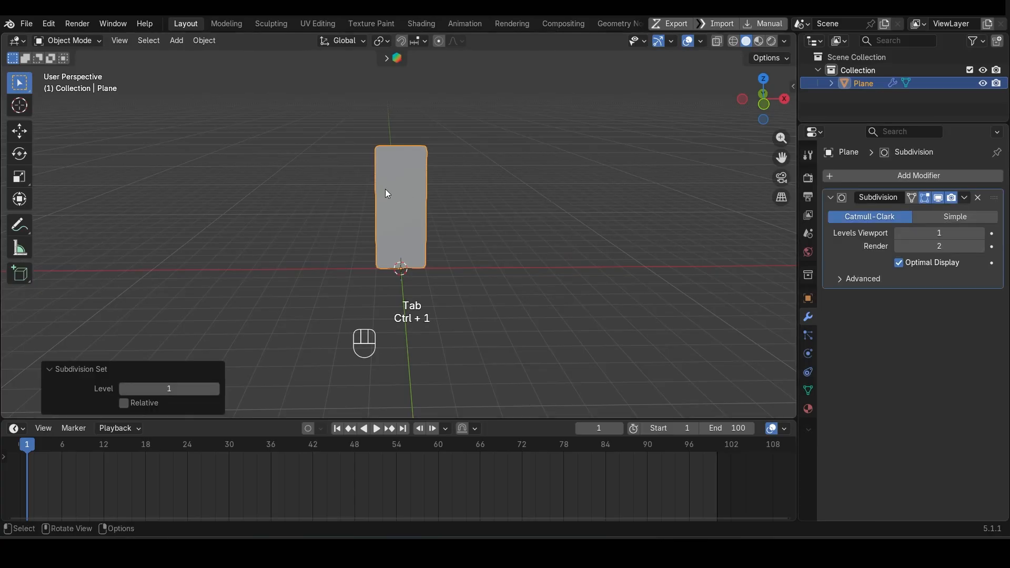
scroll(377, 193, "up", 2)
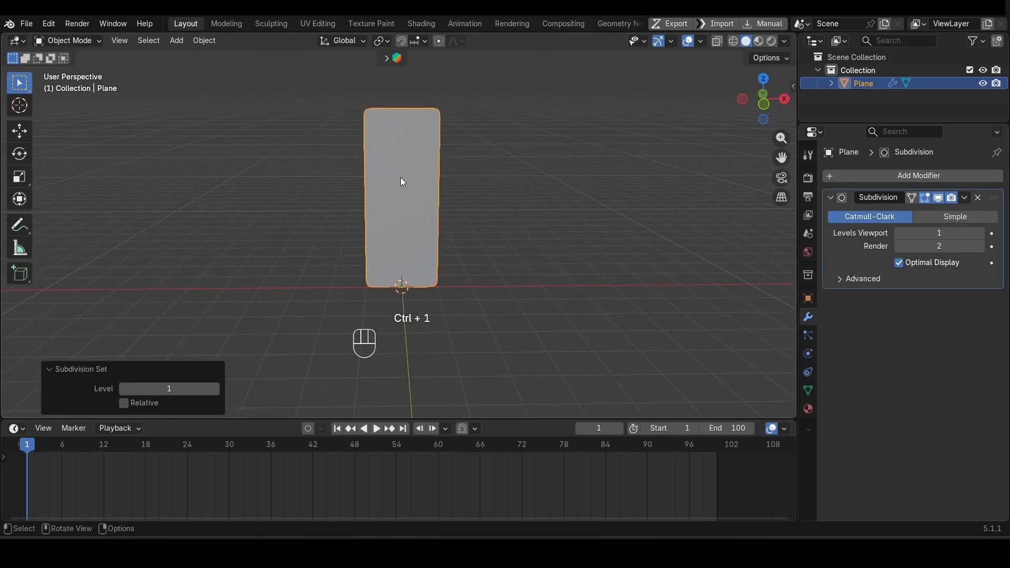
Select the plane's two top corner vertices and assign them to a new vertex group with weight 1.000
key("Tab")
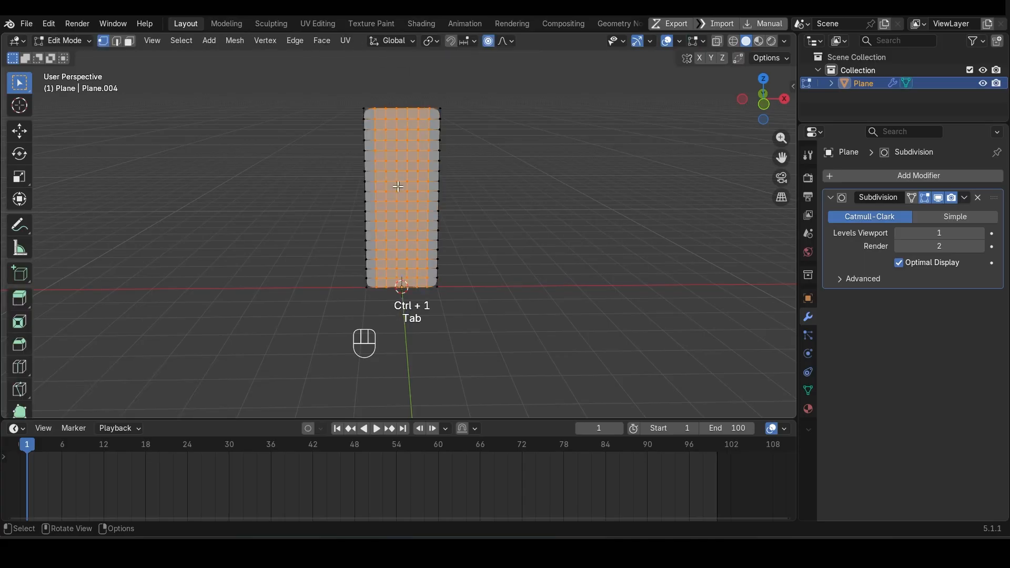
left_click(352, 95)
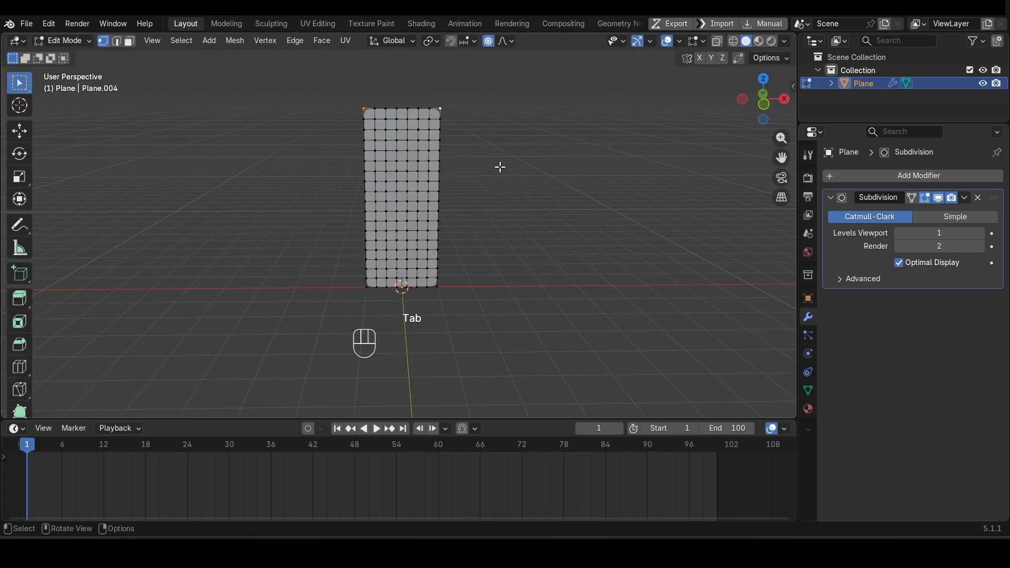
left_click(808, 335)
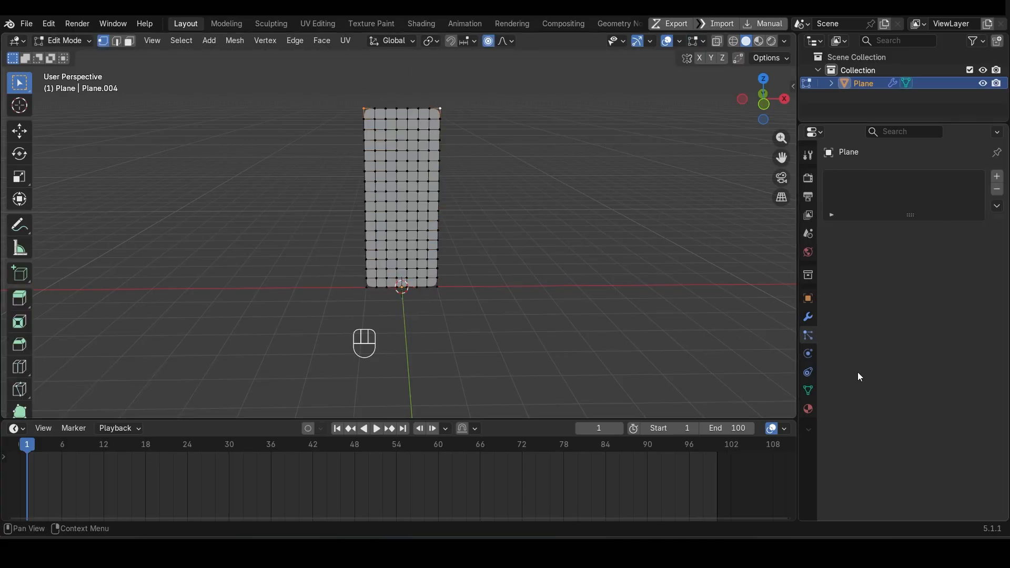
left_click(812, 393)
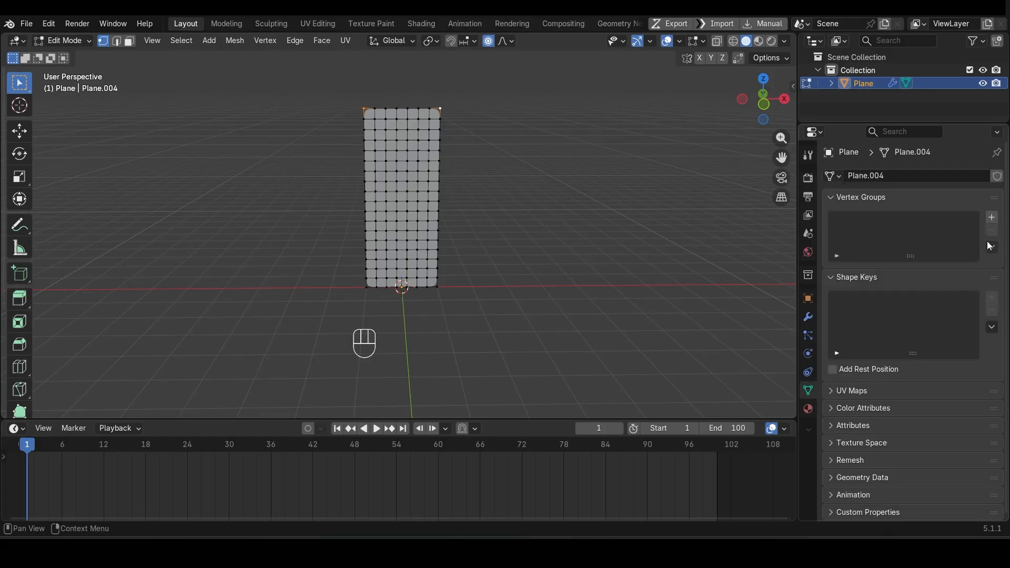
left_click(993, 218)
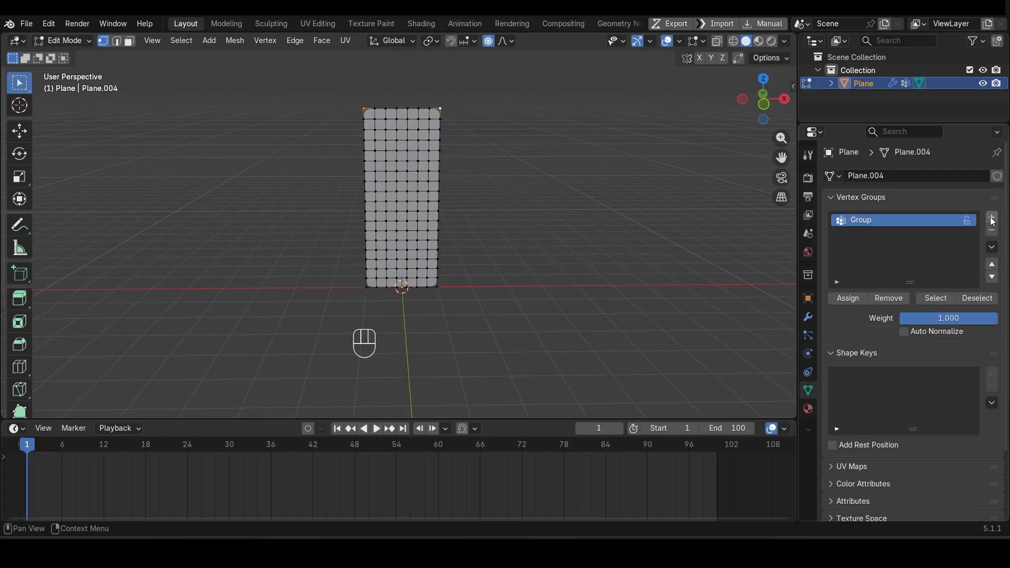
left_click(843, 306)
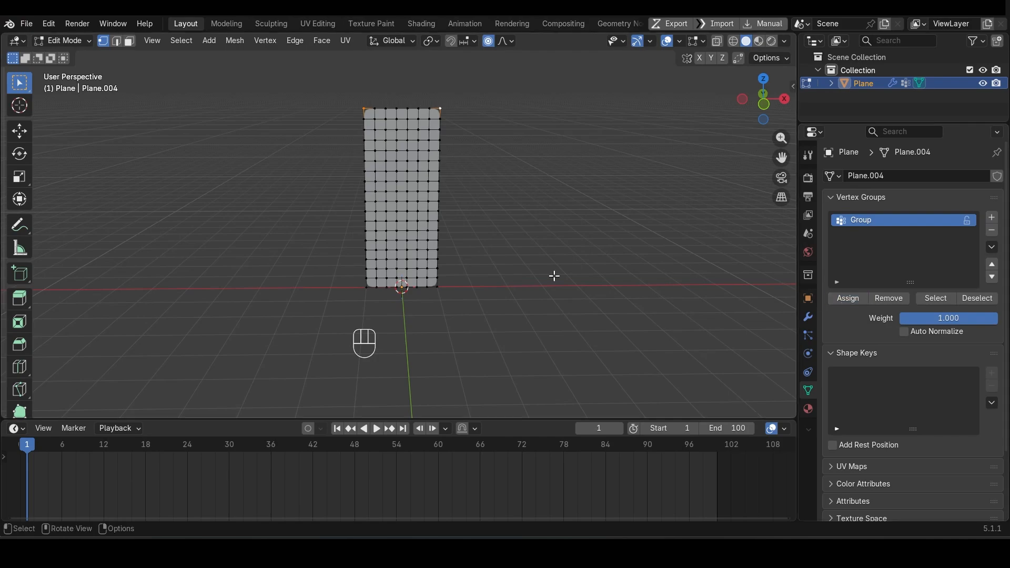
In Object Mode, add a basis shape key and a second shape key to the plane
key("Tab")
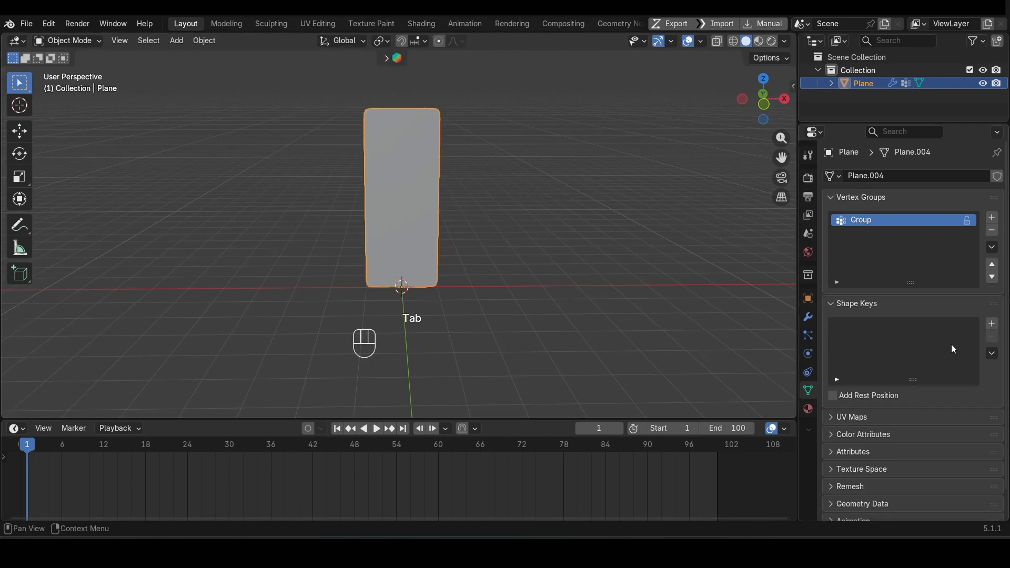
left_click(993, 325)
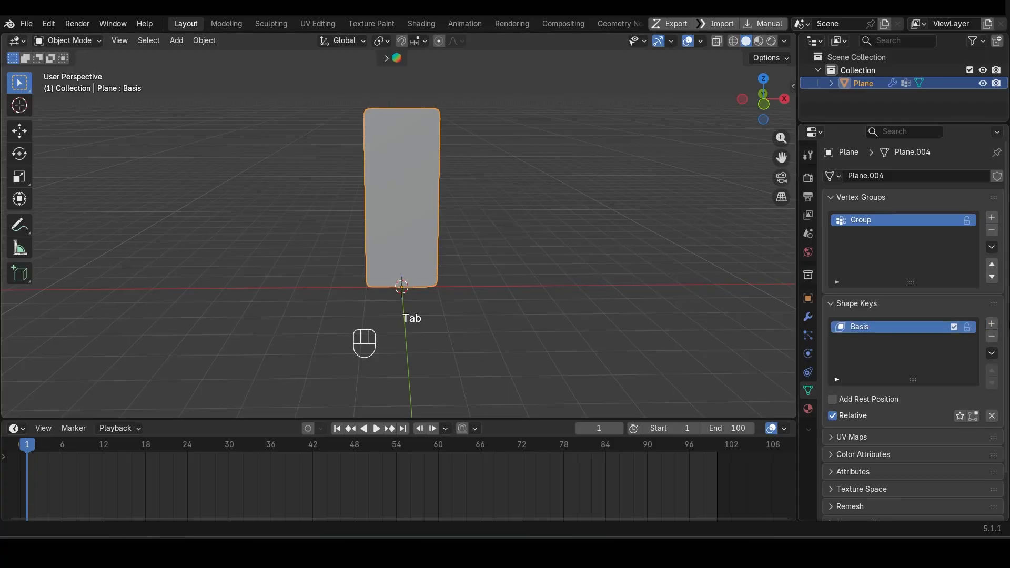
left_click(992, 325)
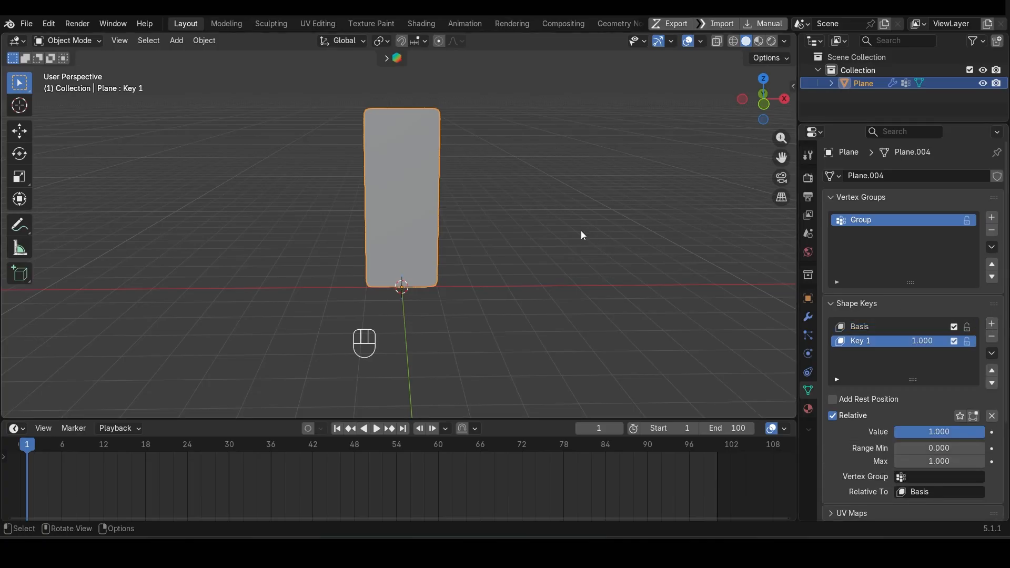
In the second shape key, scale the top corners along X to about 0.625 with smooth proportional editing at a size of about 4.18
key("Tab")
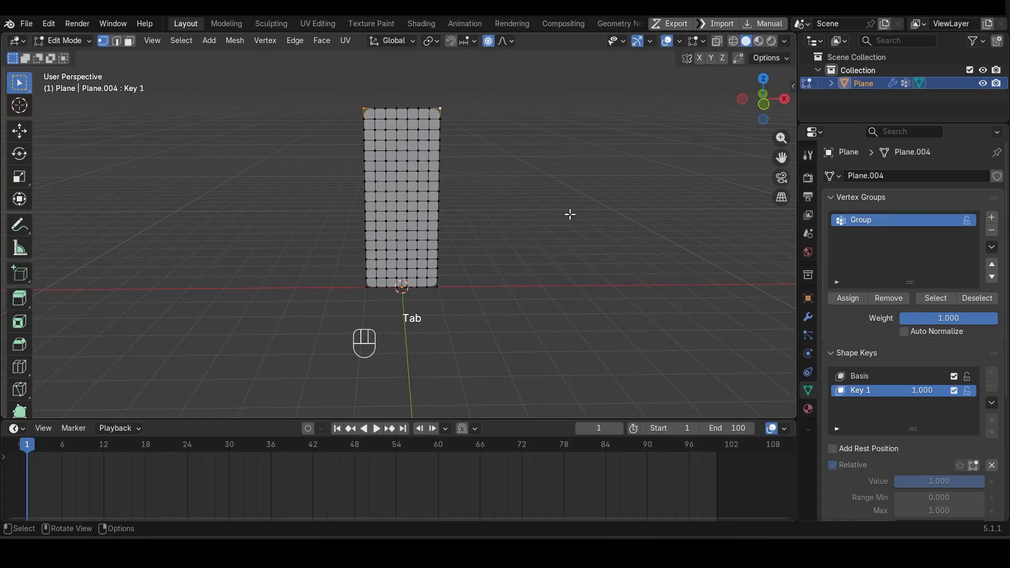
key("s")
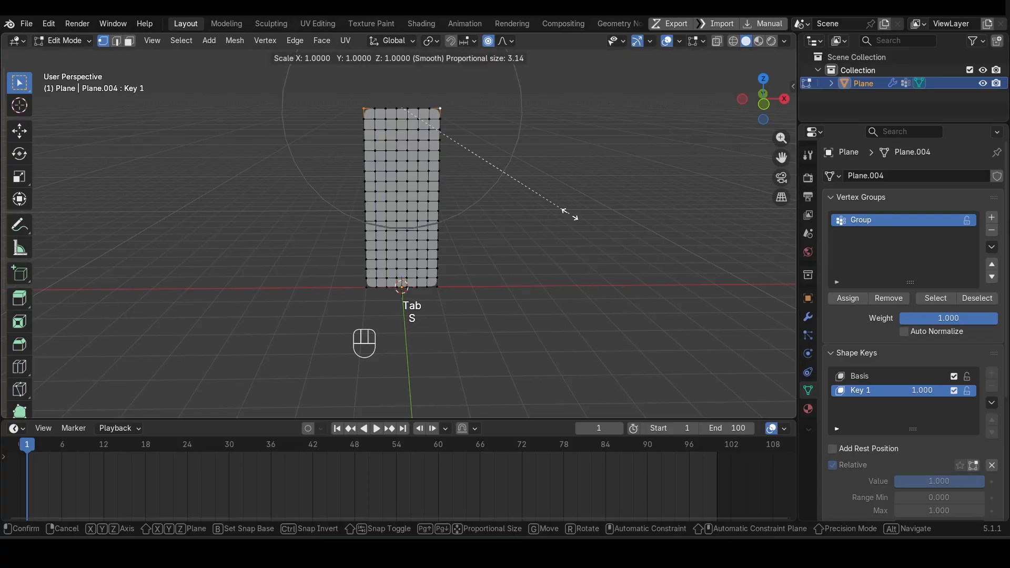
key("x")
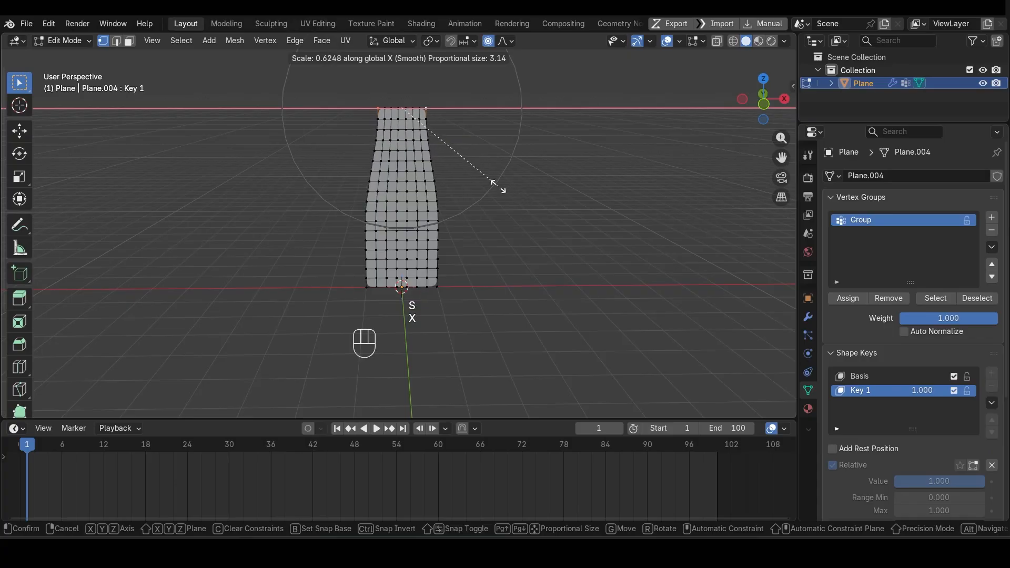
scroll(498, 186, "down", 3)
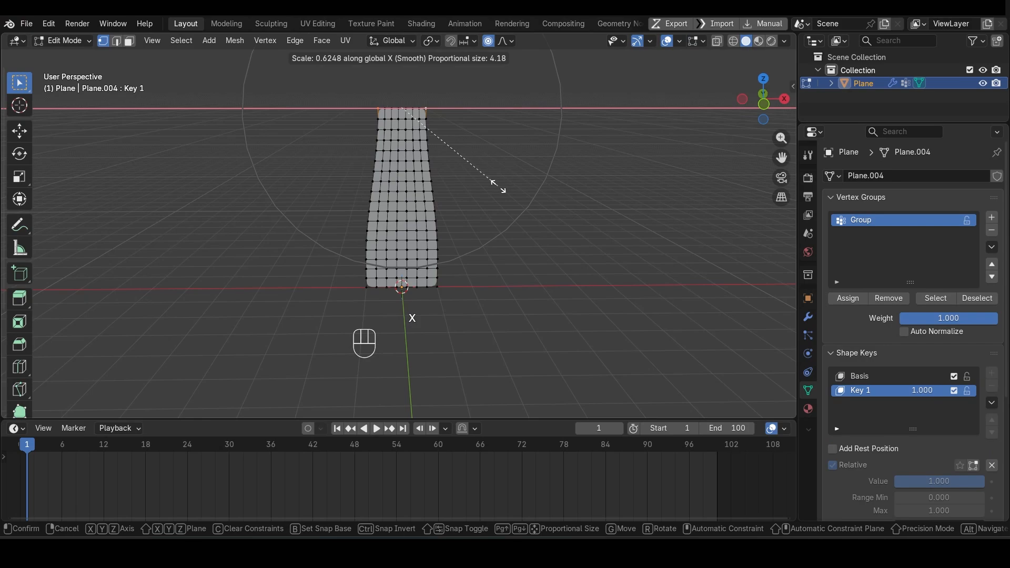
left_click(498, 186)
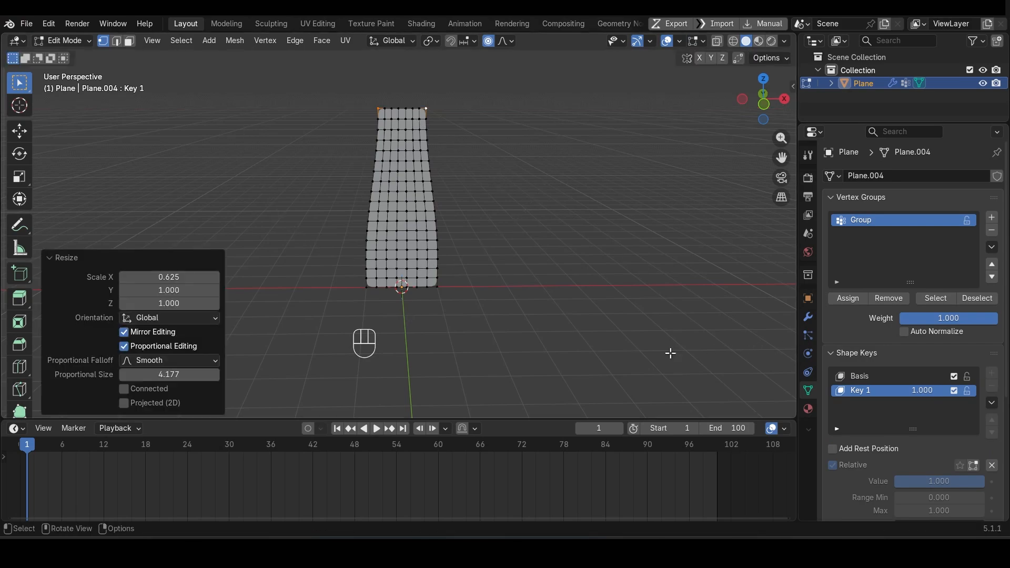
Return to Object Mode, set the Key 1 shape key's value to 0.000 and keyframe it at frame 1
key("Tab")
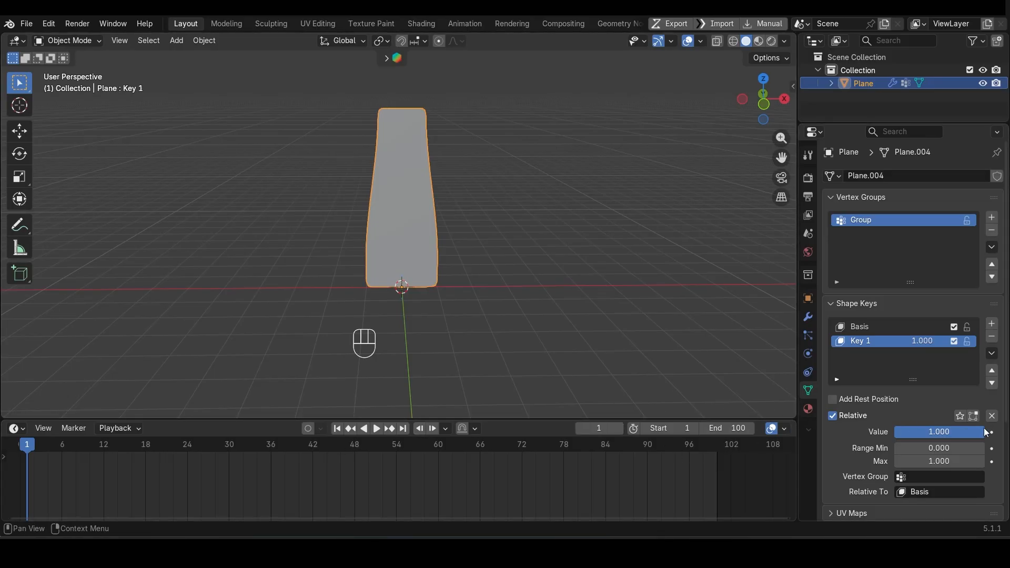
left_click_drag(984, 431, 890, 431)
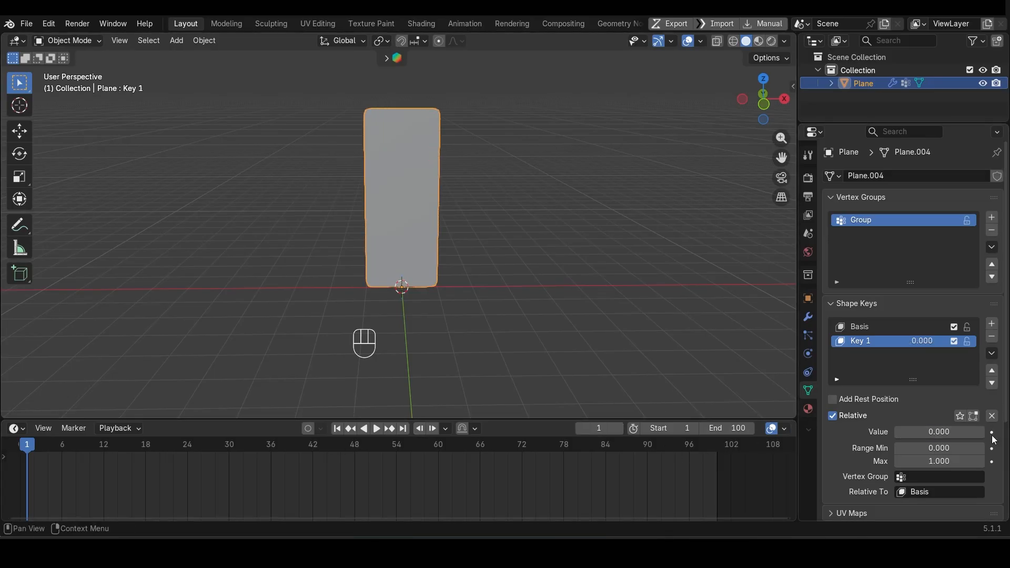
left_click(993, 434)
At frame 80, set the Key 1 shape key's value to 1.000 and keyframe it
left_click_drag(72, 451, 578, 448)
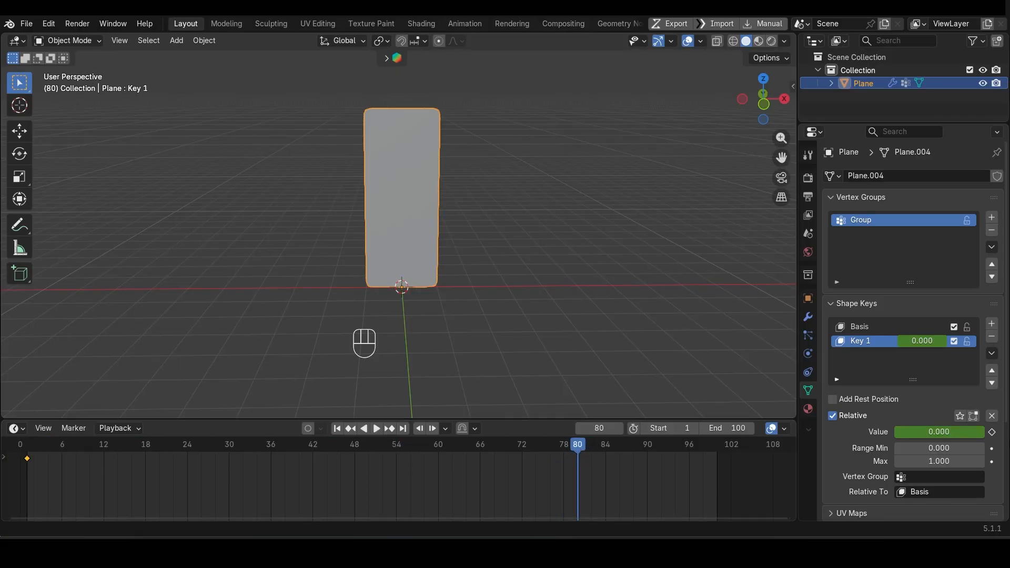
left_click_drag(925, 432, 984, 432)
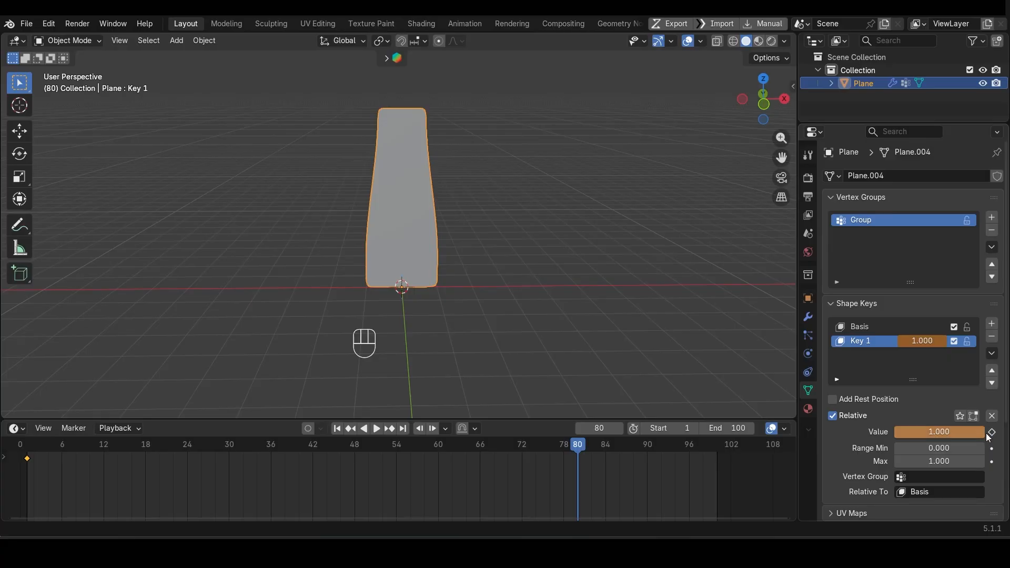
left_click(993, 432)
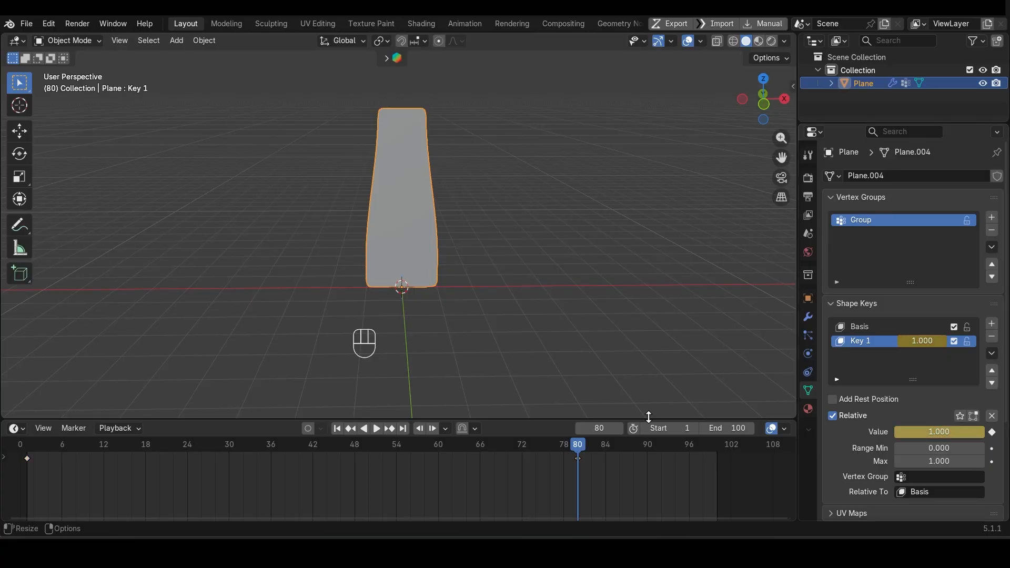
At frame 1, add Cloth physics to the plane with 15 quality steps and a vertex mass of 0.02 kg
left_click(342, 432)
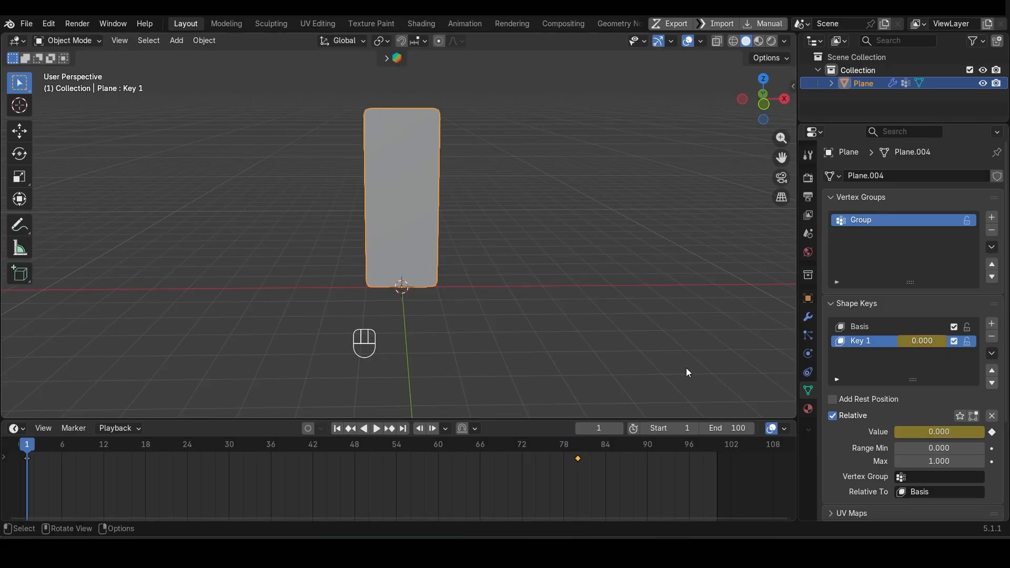
left_click(809, 354)
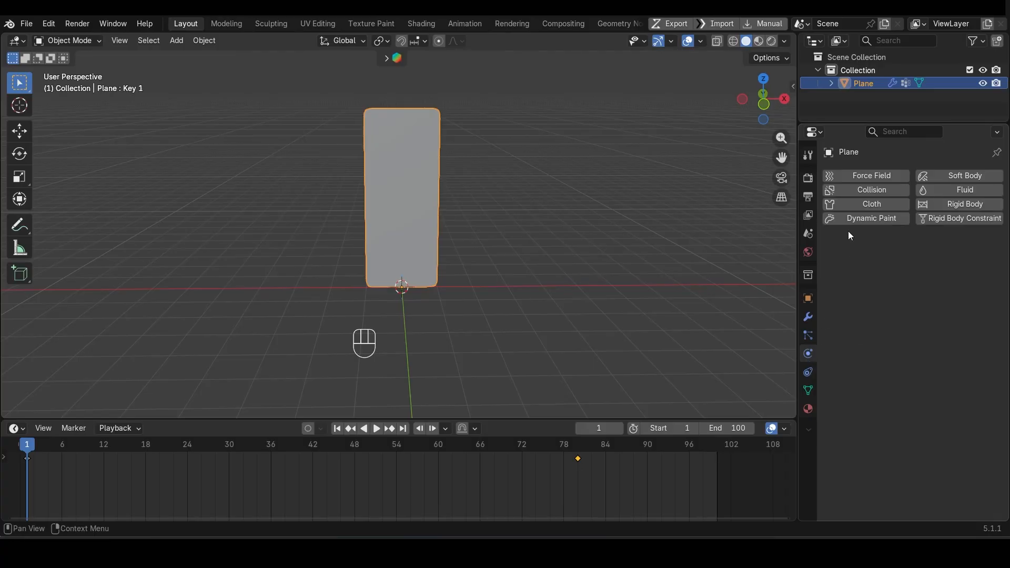
left_click(865, 205)
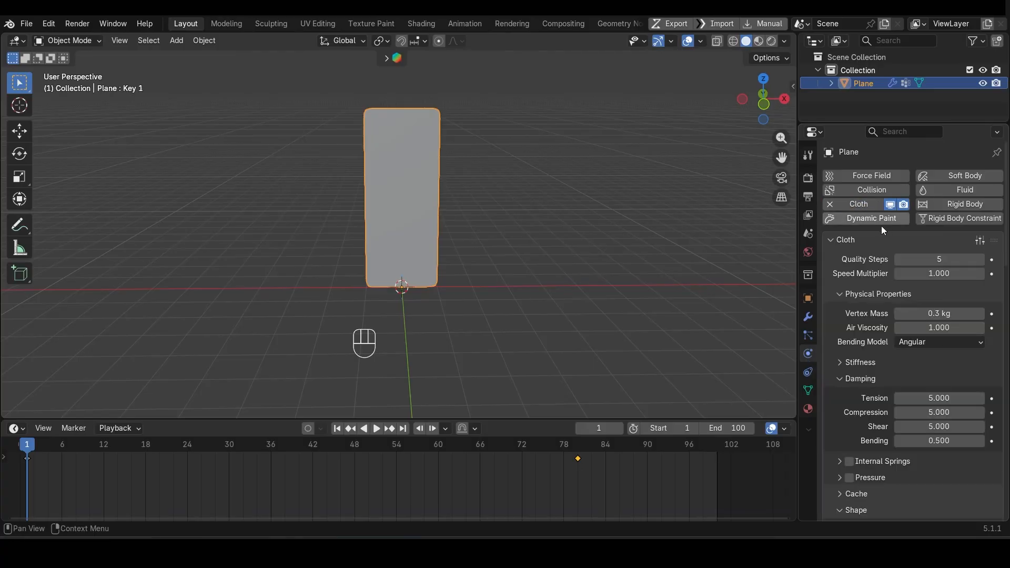
left_click(913, 261)
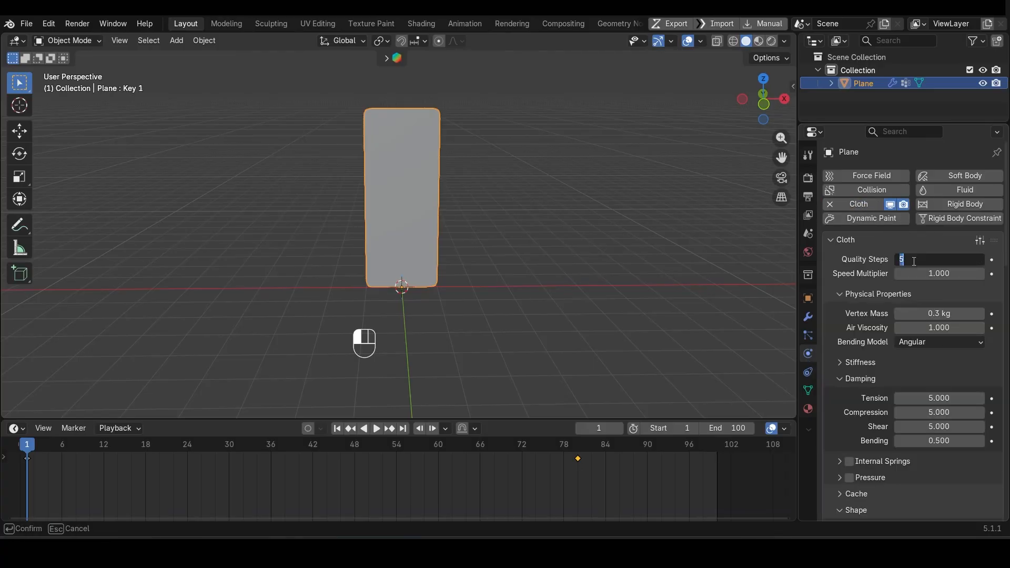
key("Return")
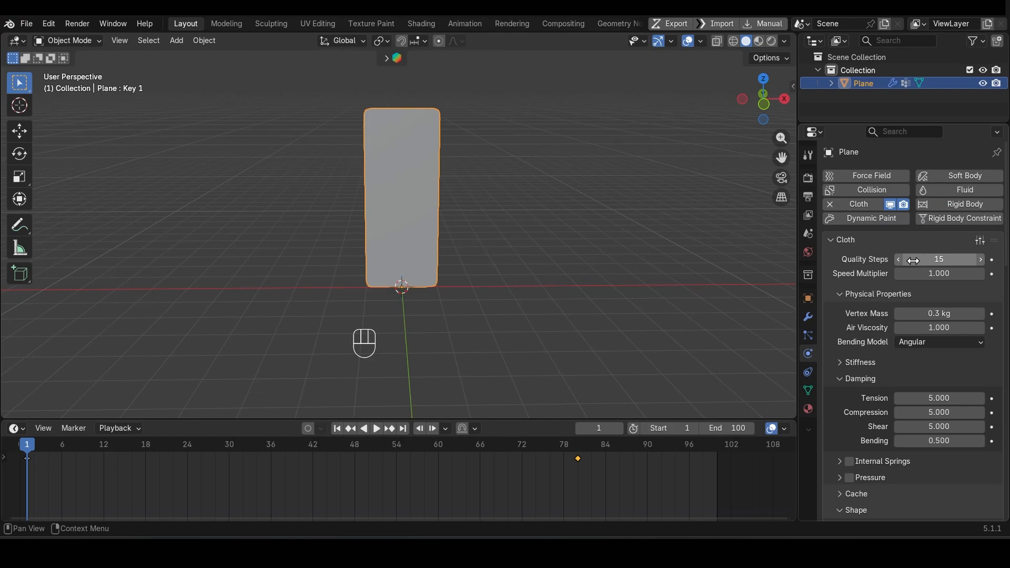
left_click(942, 315)
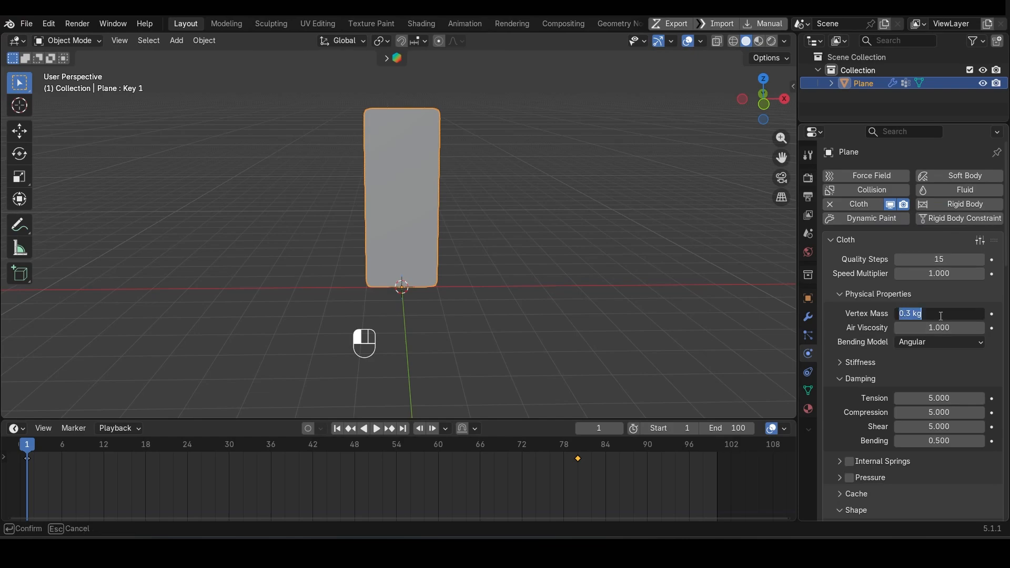
type(".02")
key("Return")
Set the cloth's damping to 50 for tension, 8 for compression and 0.2 for bending
scroll(942, 321, "down", 3)
left_click(939, 345)
type("50")
key("Return")
left_click(950, 361)
type("8")
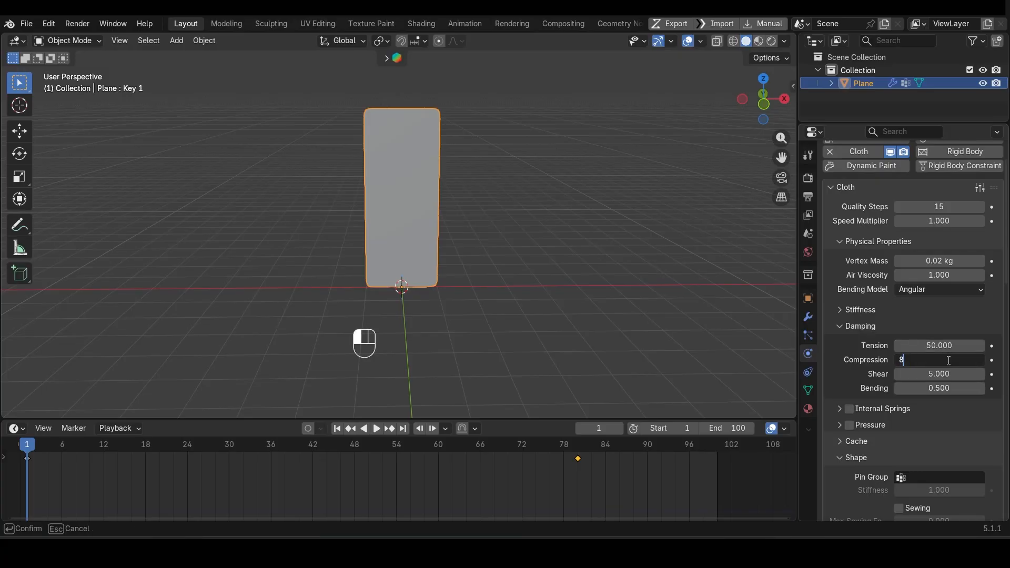
key("Return")
left_click(941, 390)
type(".2")
key("Return")
Set the cloth's stiffness to 50 for tension, 8 for compression and 0.2 for bending
left_click(894, 310)
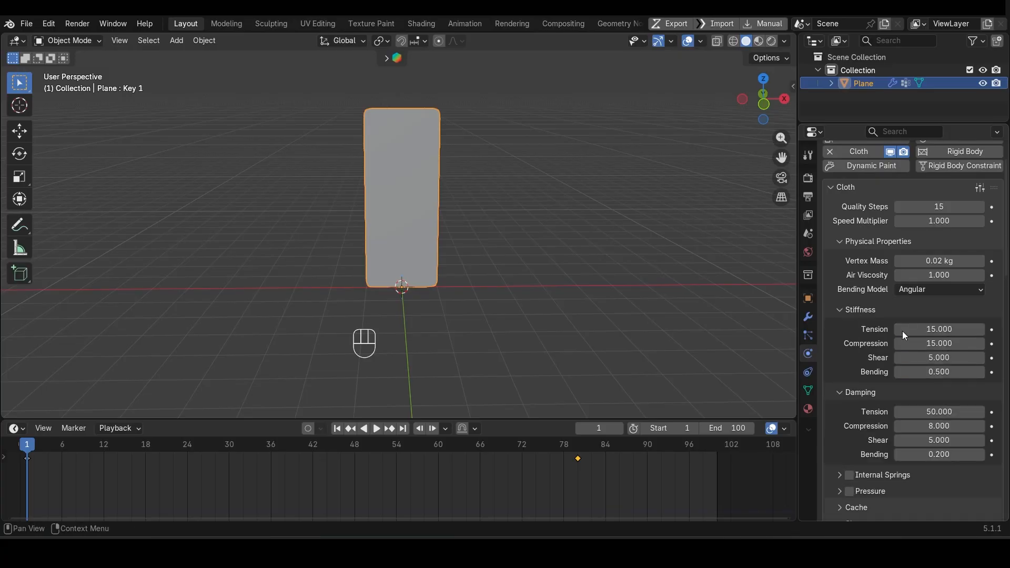
left_click(940, 329)
type("50")
key("Return")
left_click(940, 344)
type("8")
key("Return")
left_click(946, 372)
type(".2")
key("Return")
Set the cloth's damping tension to 5
left_click(940, 413)
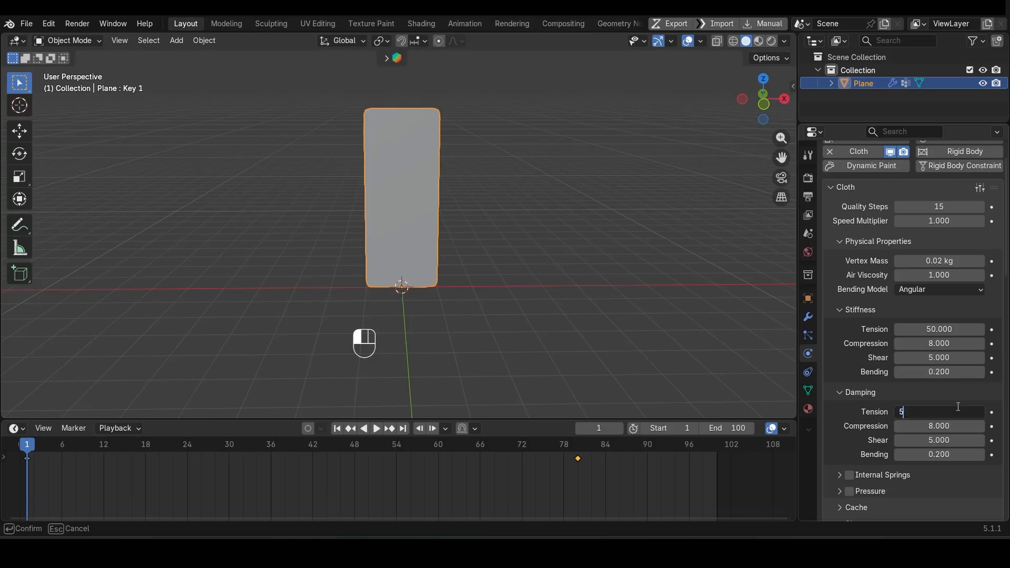
type("5")
key("Return")
Use the vertex group Group as the cloth's pin group with a pin stiffness of 0.2
scroll(922, 410, "down", 5)
left_click(922, 409)
left_click(925, 272)
scroll(926, 393, "down", 2)
left_click(946, 373)
type(".2")
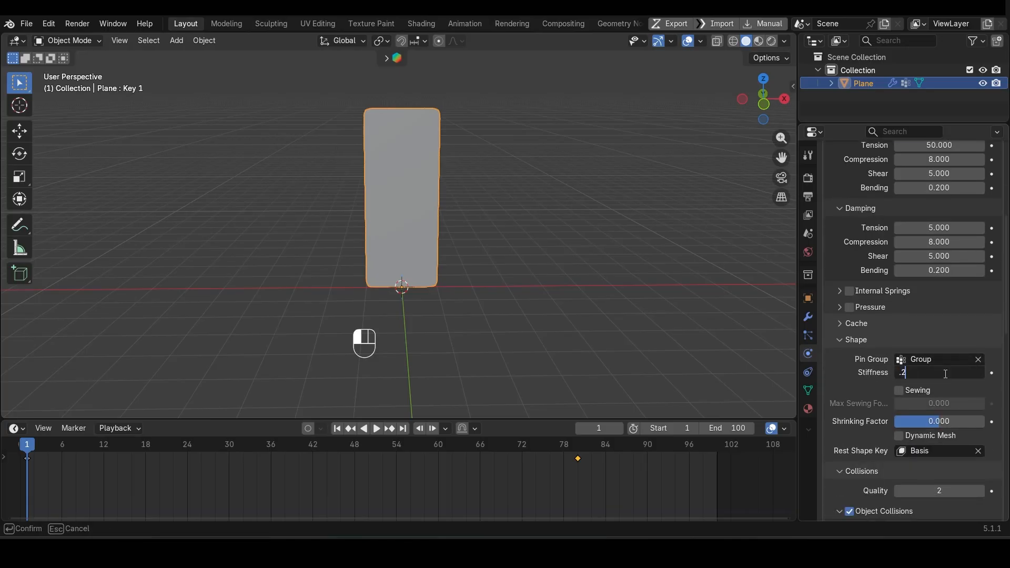
key("Return")
Set the cloth's gravity field weight to 50
scroll(932, 338, "down", 10)
scroll(932, 336, "down", 4)
scroll(943, 389, "down", 6)
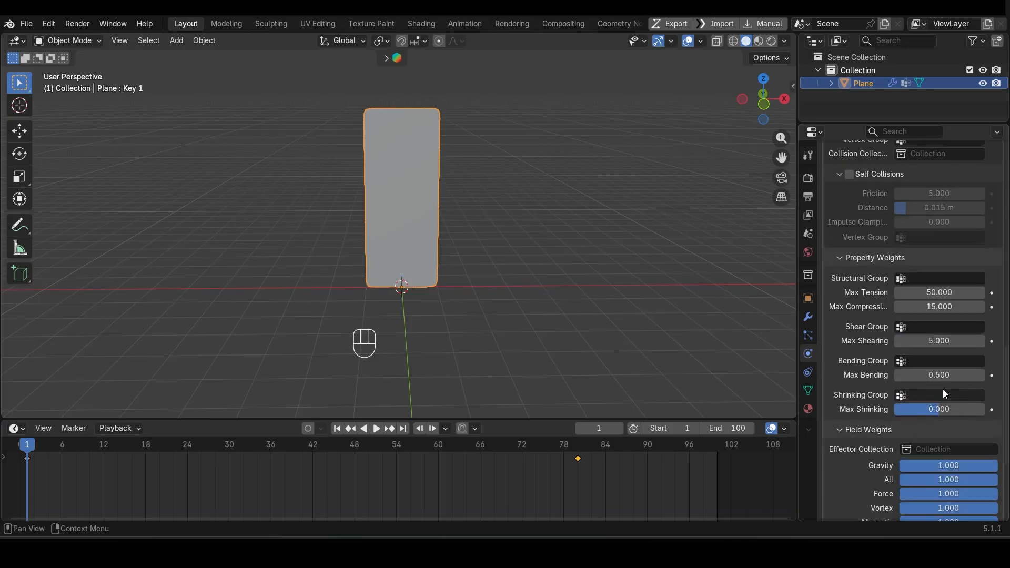
left_click(948, 362)
type("50")
key("Return")
Play the animation to check how the pinned cloth drapes as its top narrows
key("space")
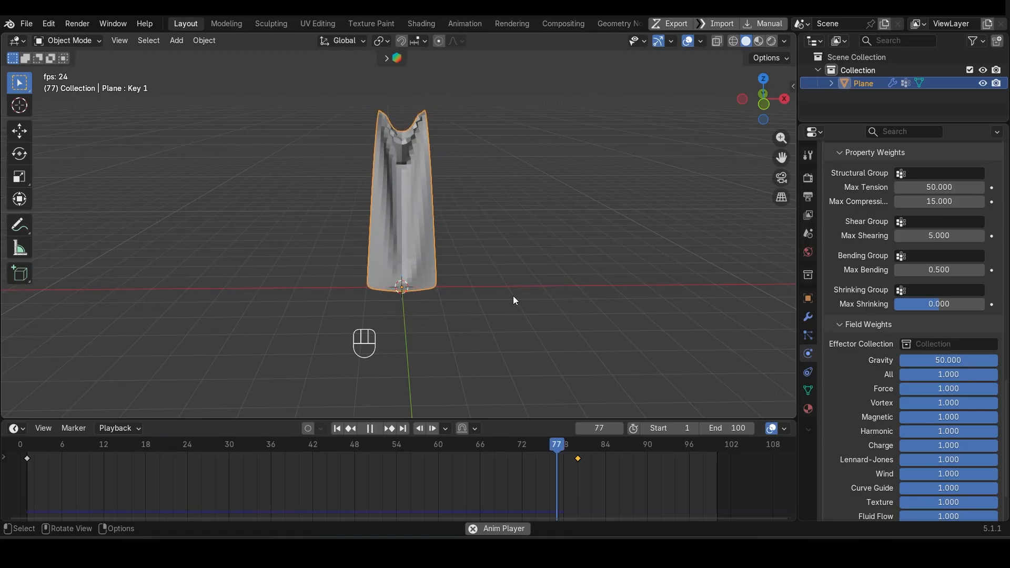
key("space")
key("space")
key("space")
key("space")
key("space")
Shade the plane smooth, go back to frame 1 and set its subdivision level to 2
right_click(368, 244)
left_click(369, 245)
key("shift+Left")
key("ctrl+2")
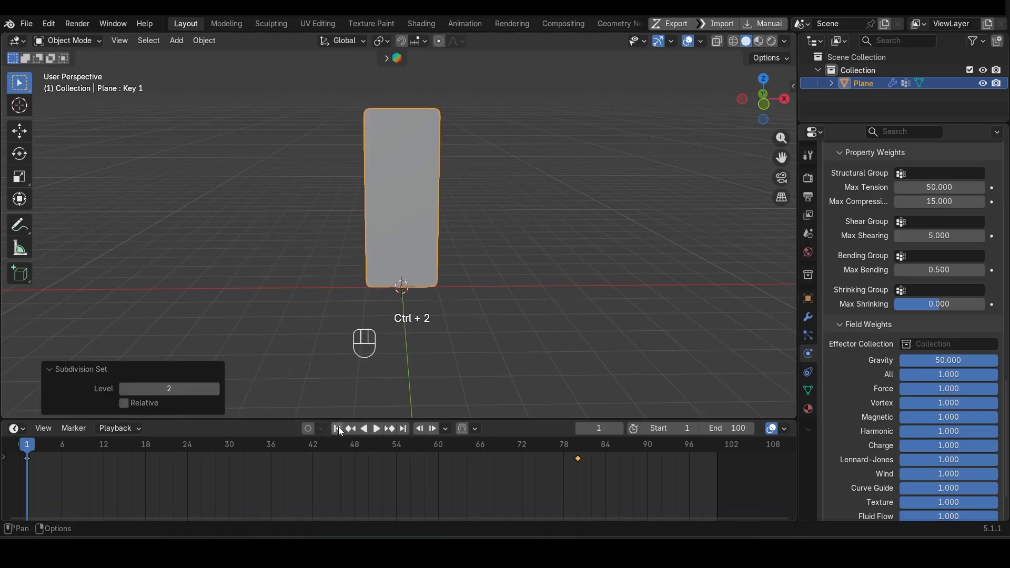
Play the cloth simulation with the denser mesh, then return to frame 1
key("space")
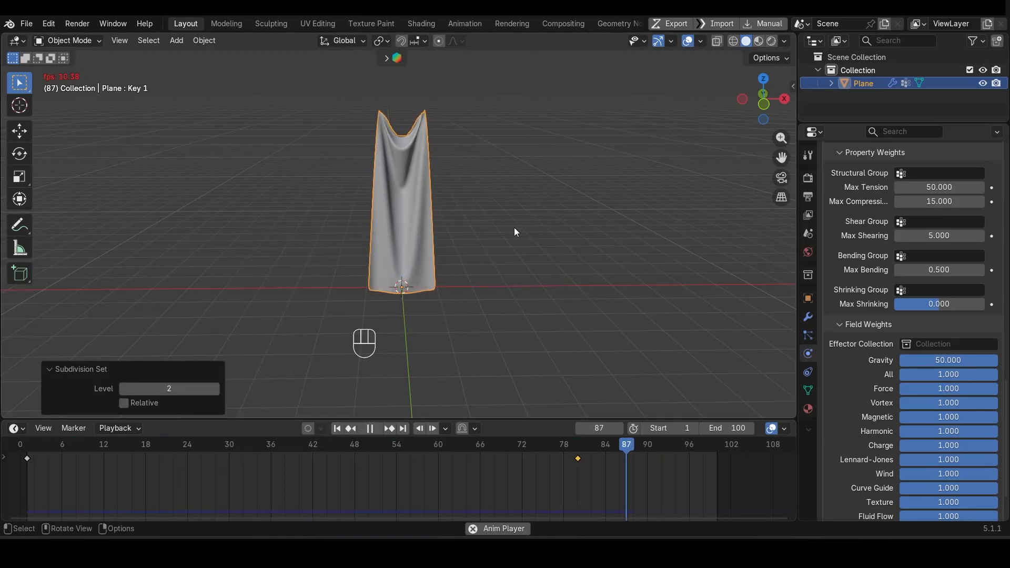
key("space")
left_click(339, 429)
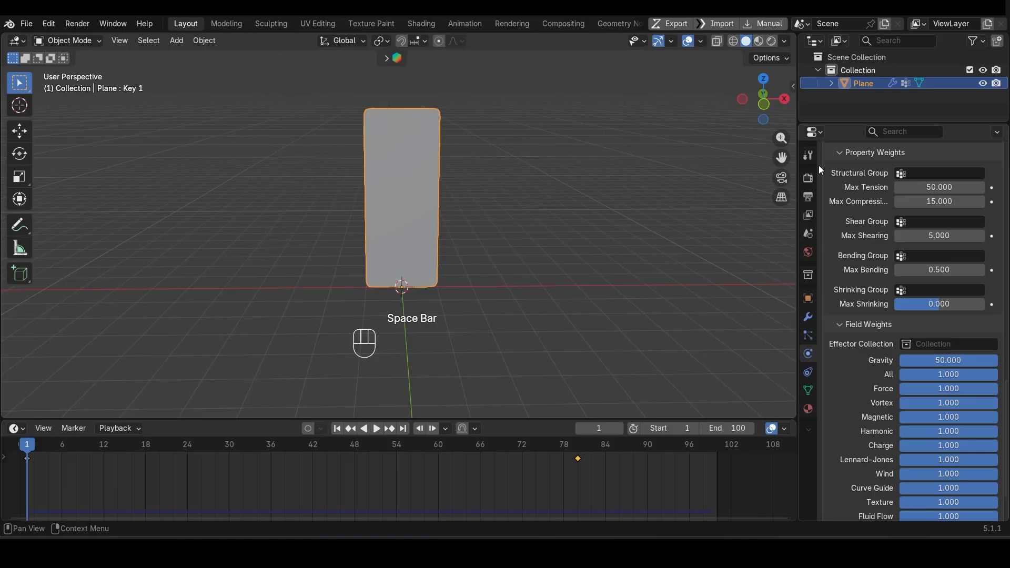
Lower the first Subdivision modifier's viewport level to 1 and add a second Subdivision Surface modifier after Cloth
left_click(808, 317)
left_click(900, 235)
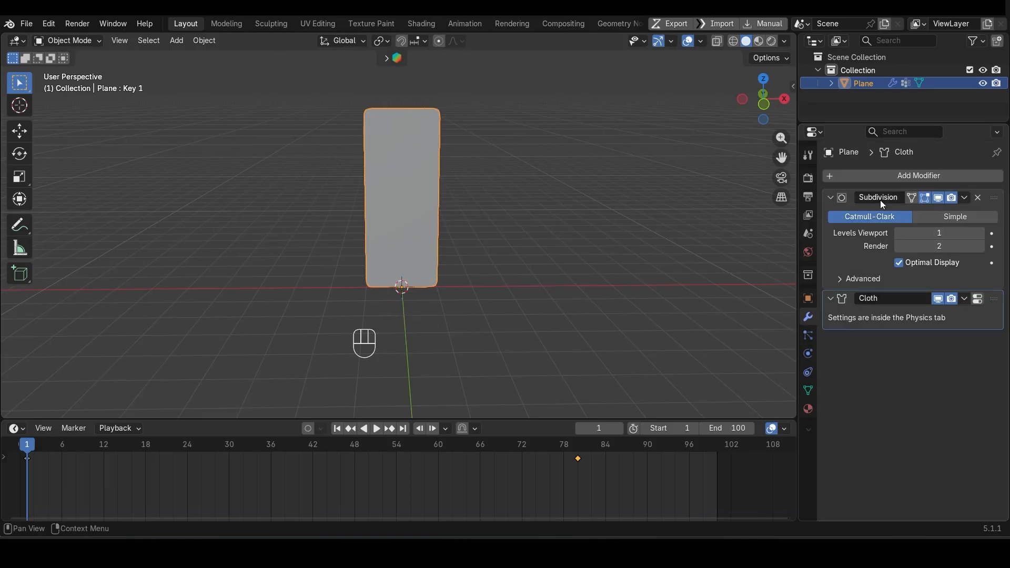
left_click(876, 177)
mouse_move(876, 179)
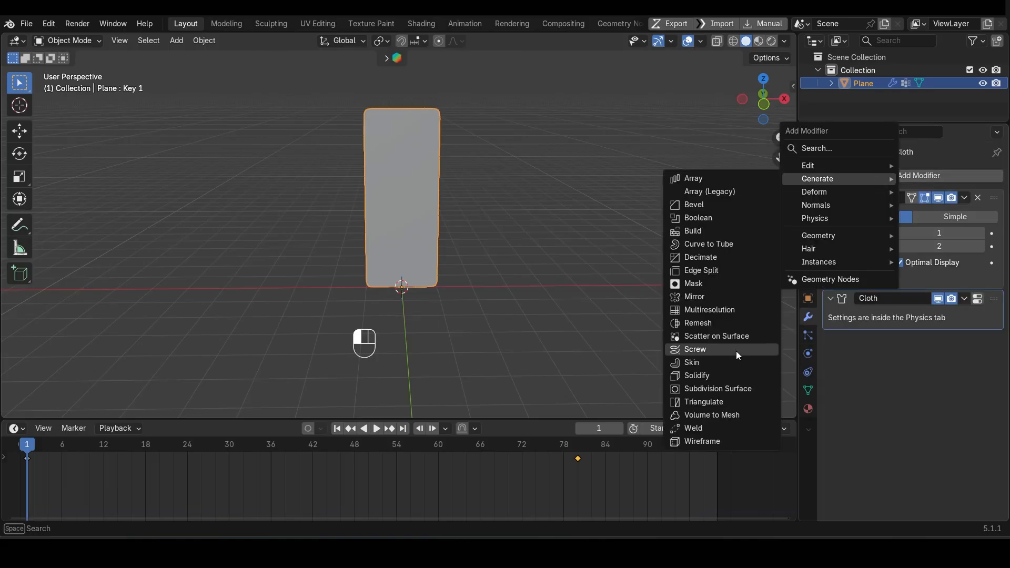
left_click(734, 389)
Play the simulation to check the folds with the second subdivision, then review the cloth physics settings
key("space")
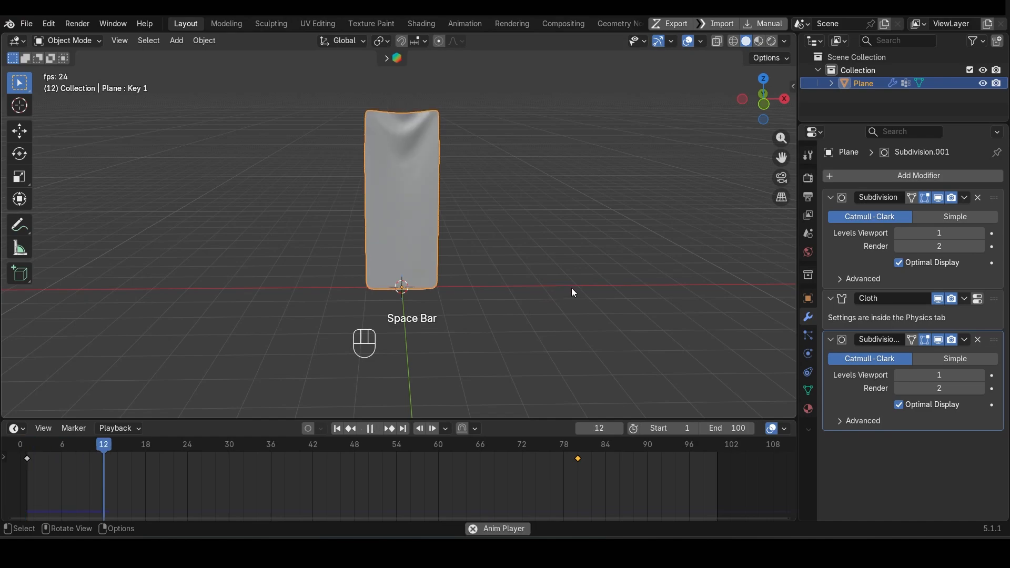
key("space")
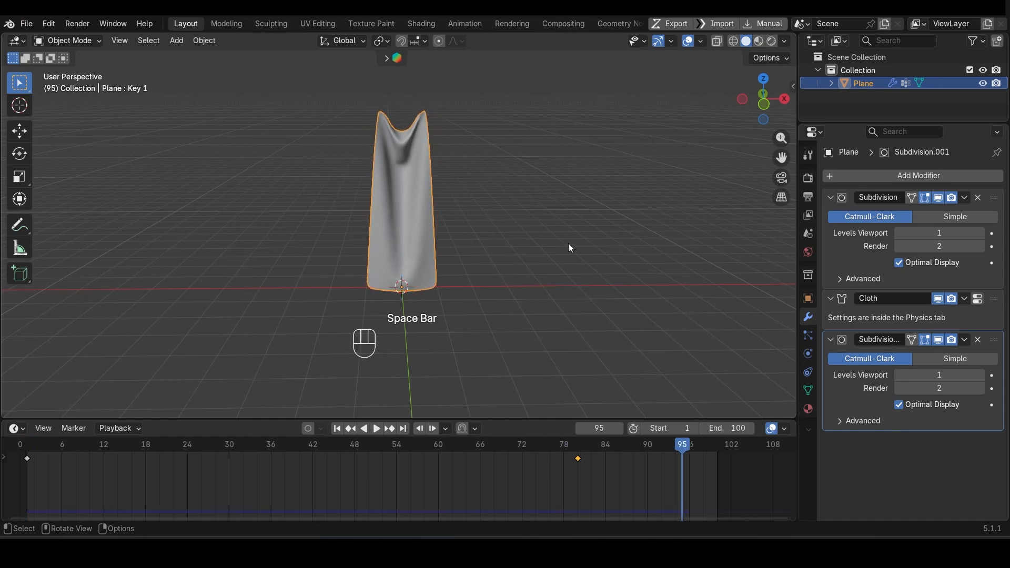
left_click(805, 357)
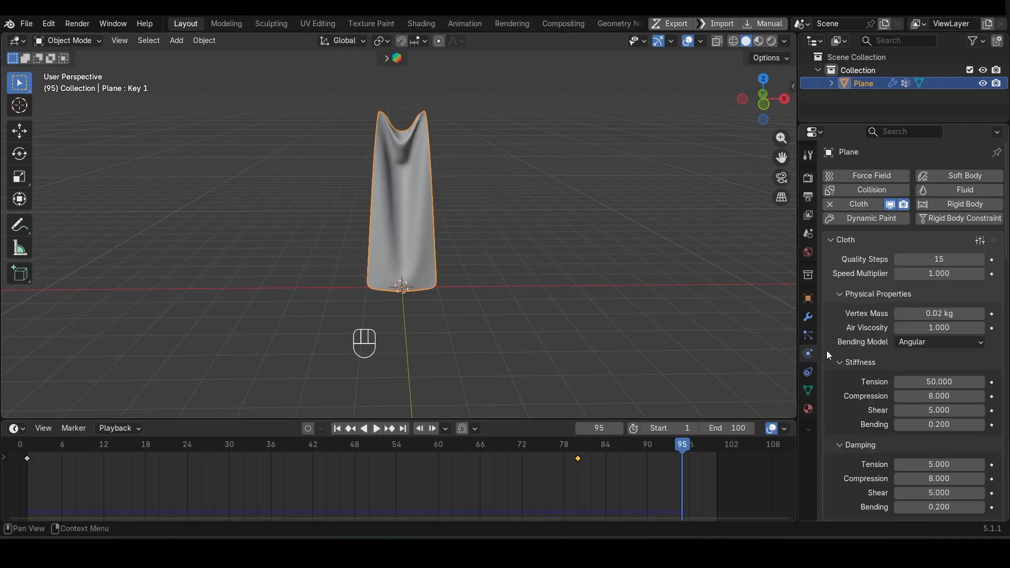
scroll(926, 330, "down", 2)
Test the drape with 0.1 kg vertex mass, stiffness tension 100, damping tension 50, and compression values lowered to 1
key("space")
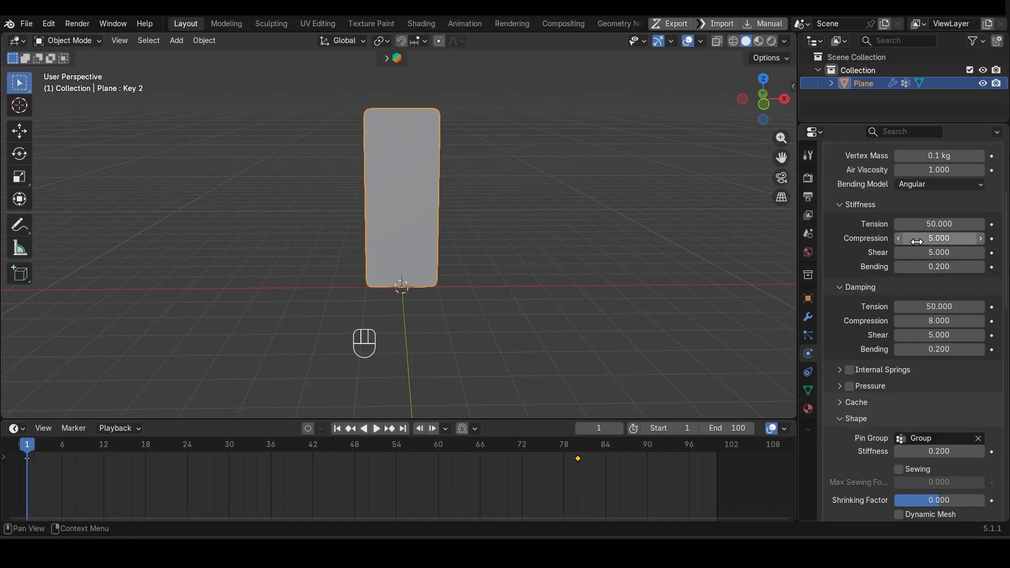
scroll(936, 304, "down", 15)
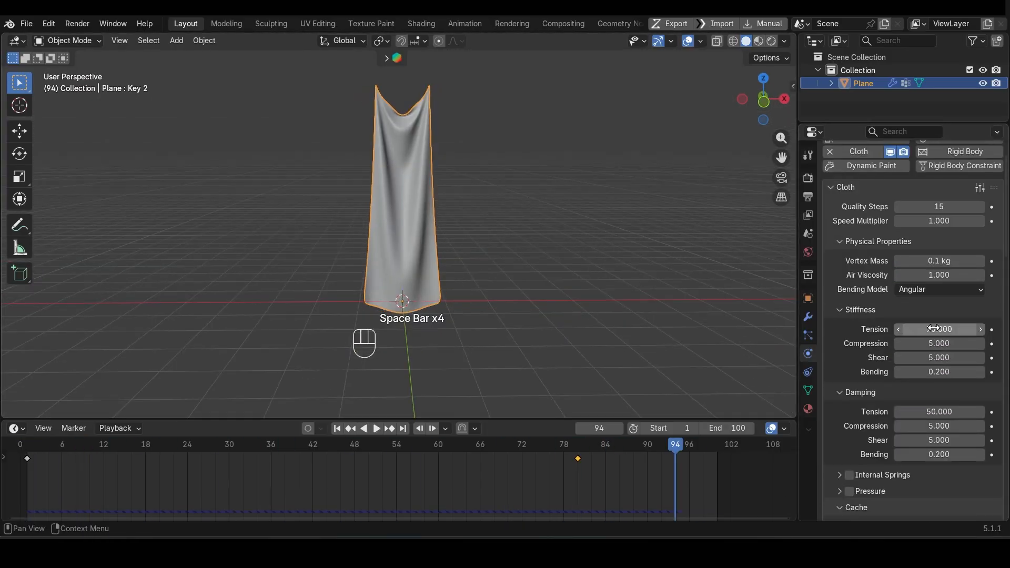
key("space")
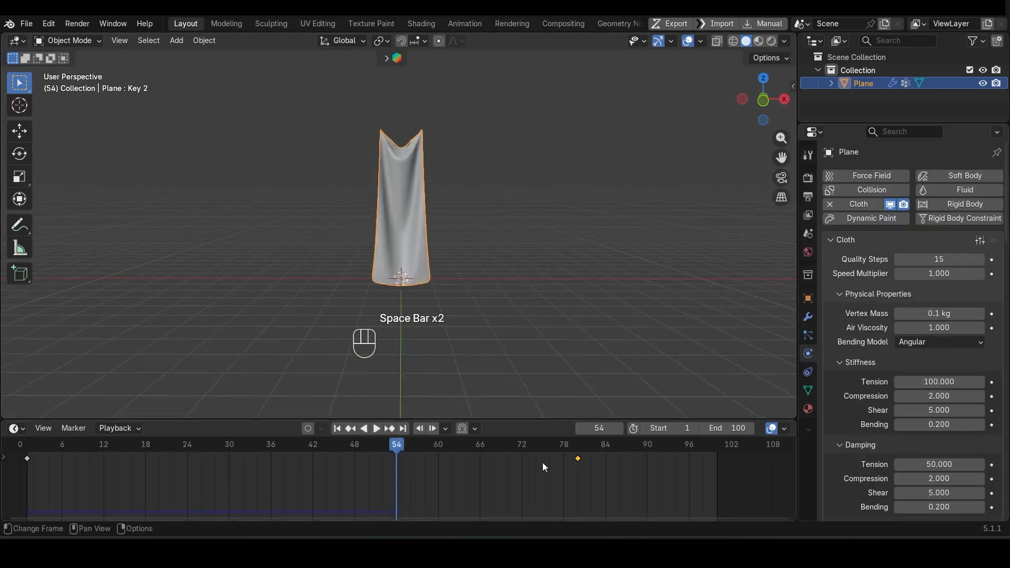
key("space")
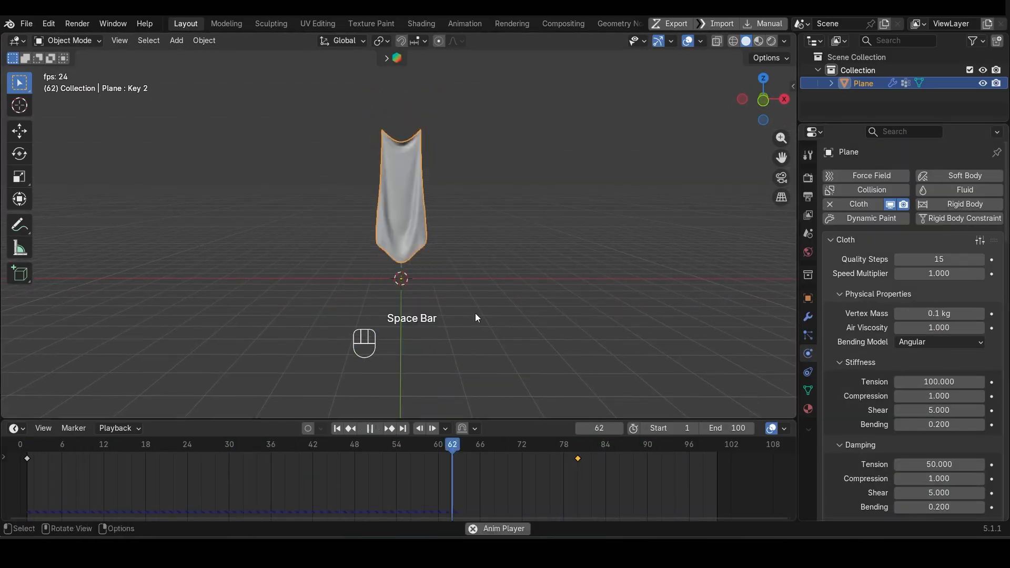
middle_click_drag(475, 314, 393, 262)
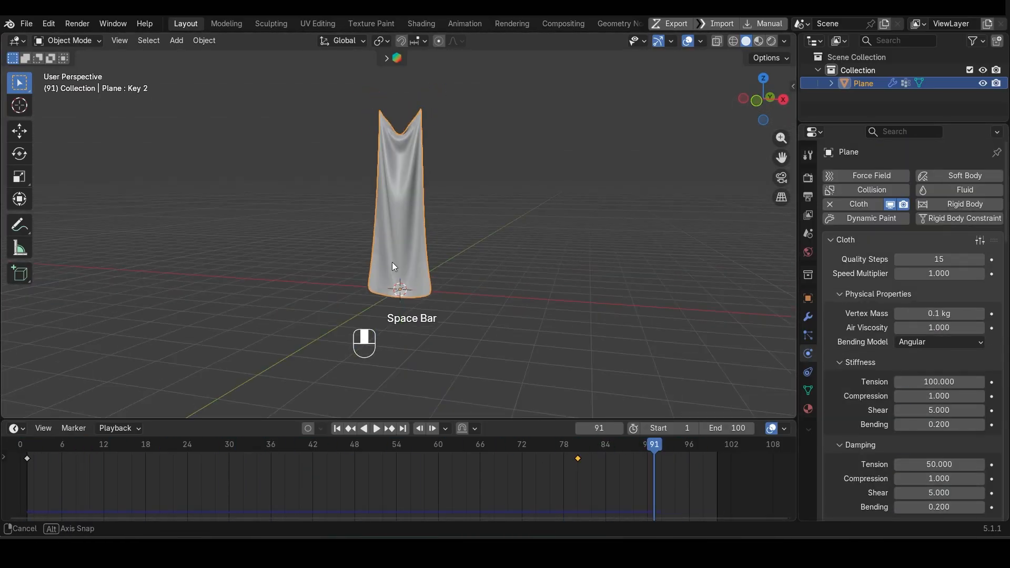
key("space")
key("space")
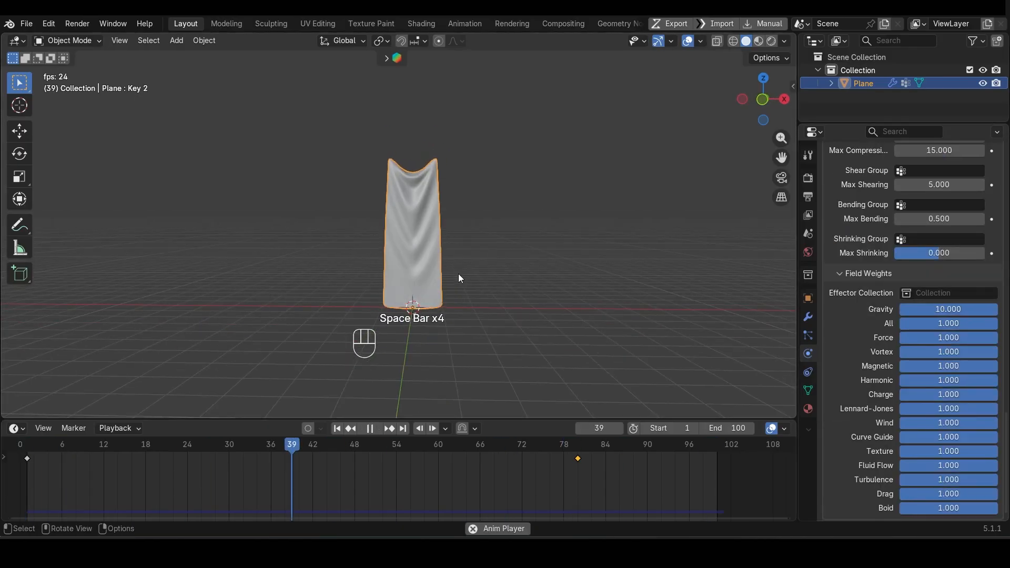
Replay the simulation from frame 1 with stiffness tension 500 and compression 1, and damping tension and compression 8
middle_click_drag(459, 274, 463, 265)
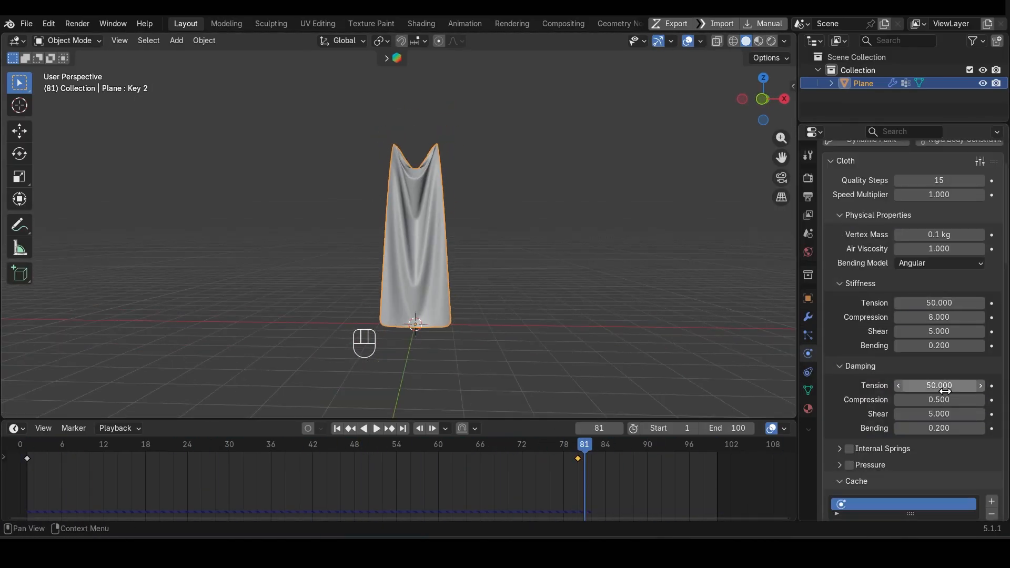
key("space")
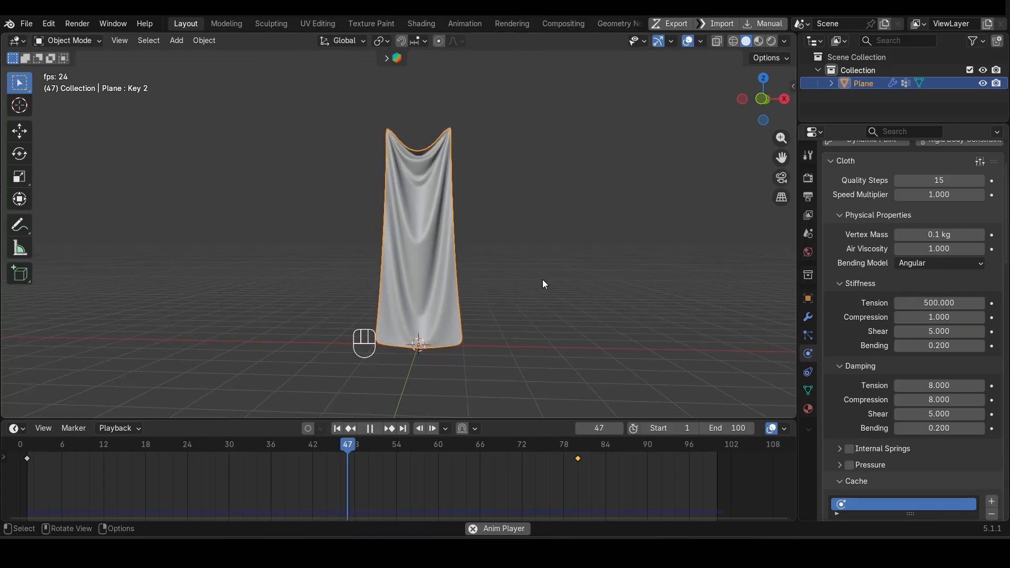
left_click(337, 429)
key("space")
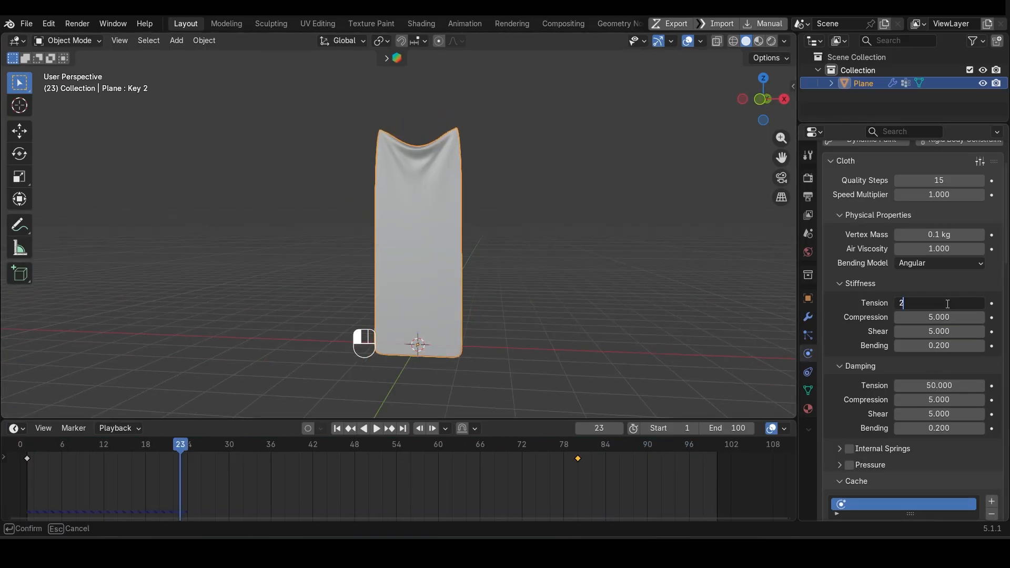
key("Tab")
key("Tab")
key("Tab")
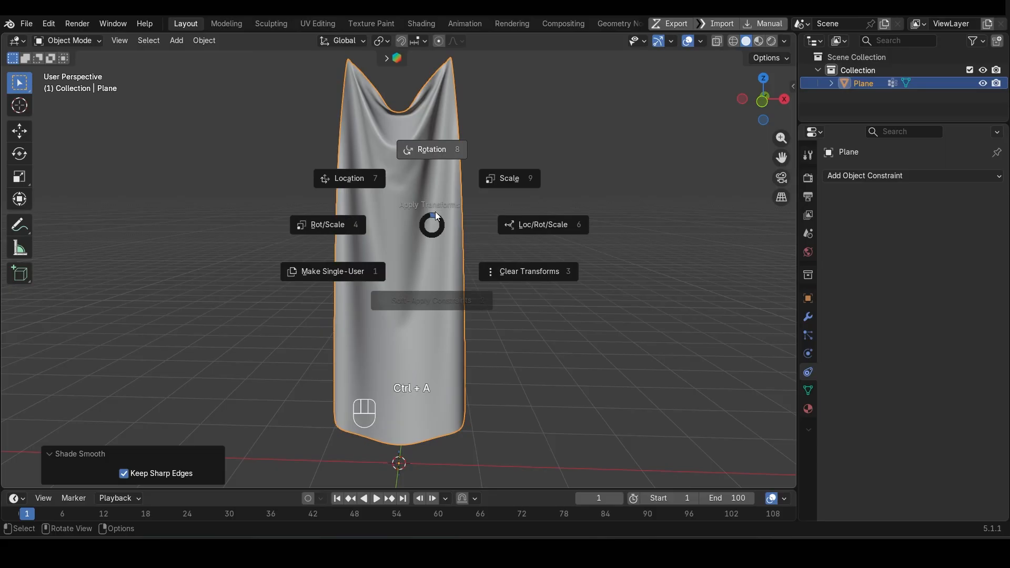
Add a 2 m plane and rotate it 90° about the X axis
key("shift+a")
left_click(473, 212)
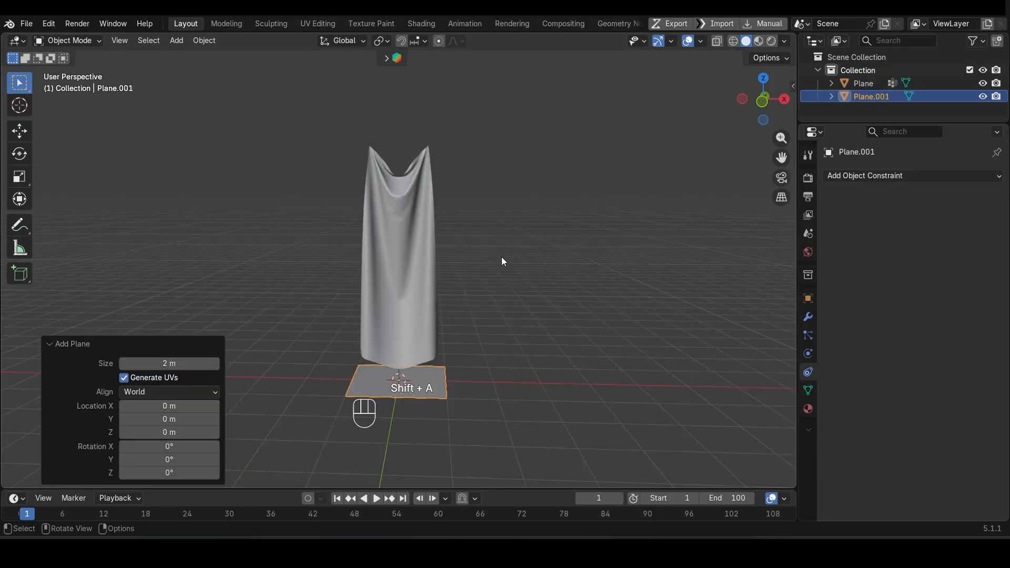
type("rx90")
key("Return")
Stand the new plane's bottom edge on the 3D cursor and raise it about 0.215 m along Z
key("ctrl+alt+x")
key("shift+s")
key("f")
scroll(496, 310, "up", 1)
middle_click_drag(495, 321, 481, 305)
key("g")
key("z")
left_click(458, 302)
key("s")
key("z")
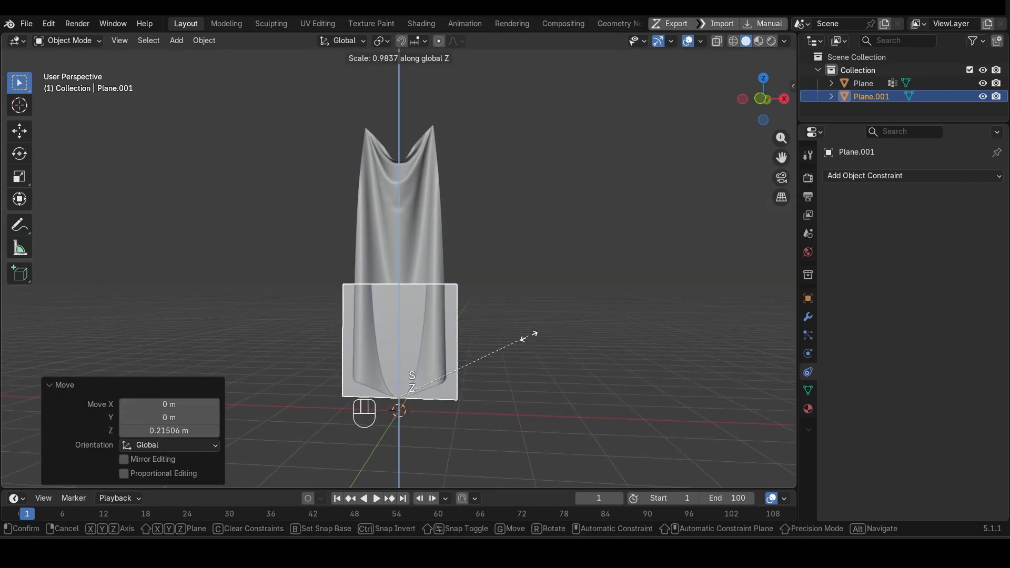
key("Escape")
Scale the new plane slightly narrower along X, closer to the width of the draped cloth
key("s")
key("x")
left_click(511, 340)
In Edit Mode, raise the new plane's top edge about 2.75 m along Z to just above the cloth's top corners
mouse_move(408, 282)
middle_mouse_down()
mouse_move(618, 274)
mouse_move(418, 278)
middle_mouse_up()
key("Tab")
left_click_drag(324, 260, 472, 289)
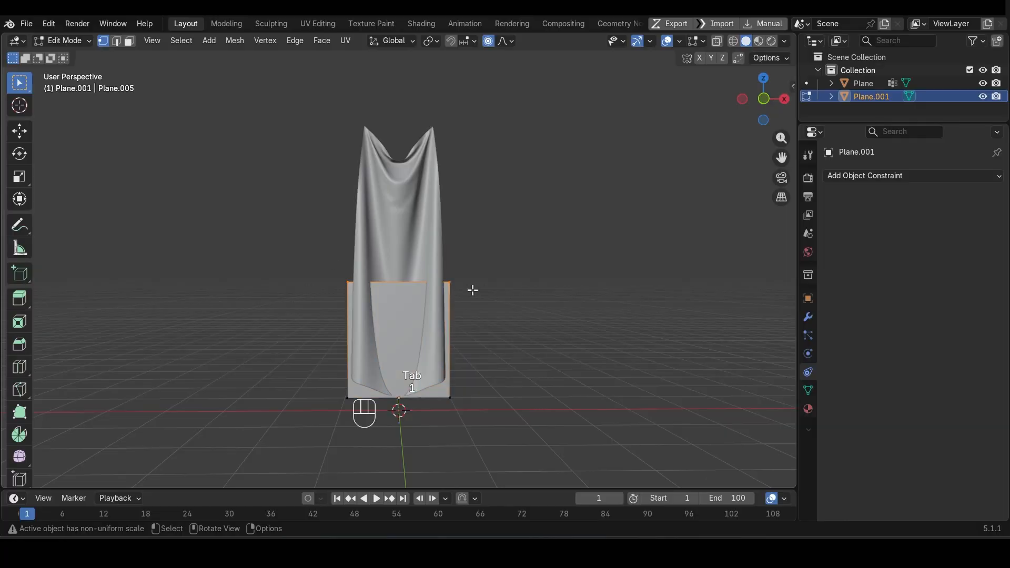
key("g")
key("z")
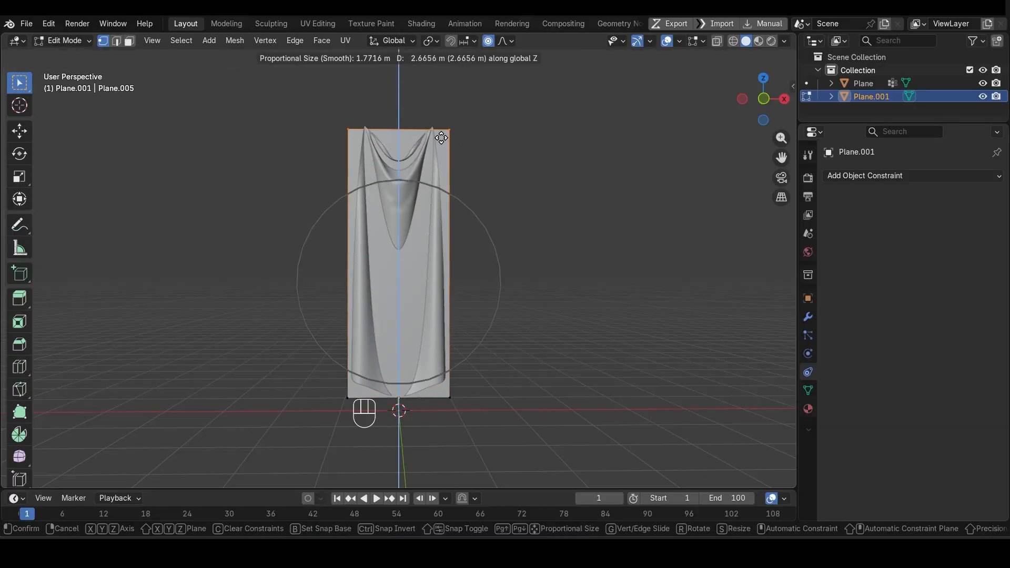
left_click(422, 133)
Scale the plane's top edge narrower along X so it tapers toward the cloth's top corners
key("s")
key("x")
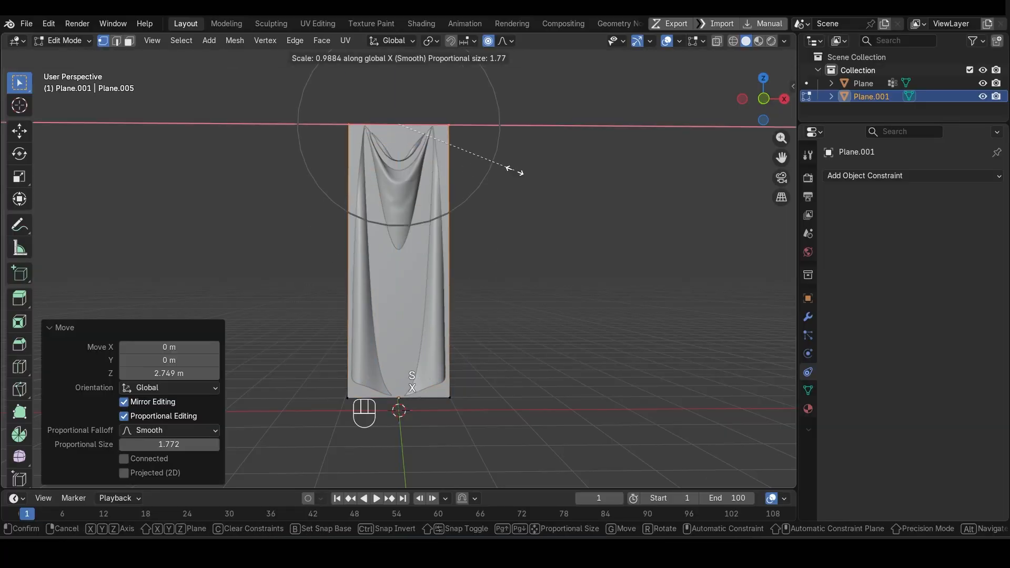
left_click(487, 174)
Add one centred vertical loop cut to the plane and lower its top midpoint along Z toward the cloth's sagging edge
key("ctrl+r")
left_click(410, 124)
key("Escape")
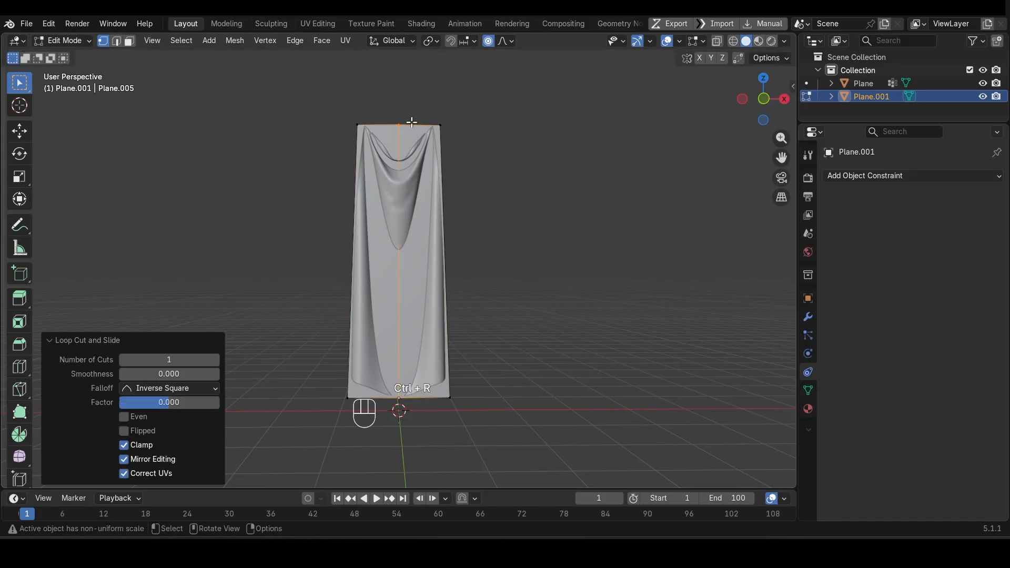
key("g")
key("z")
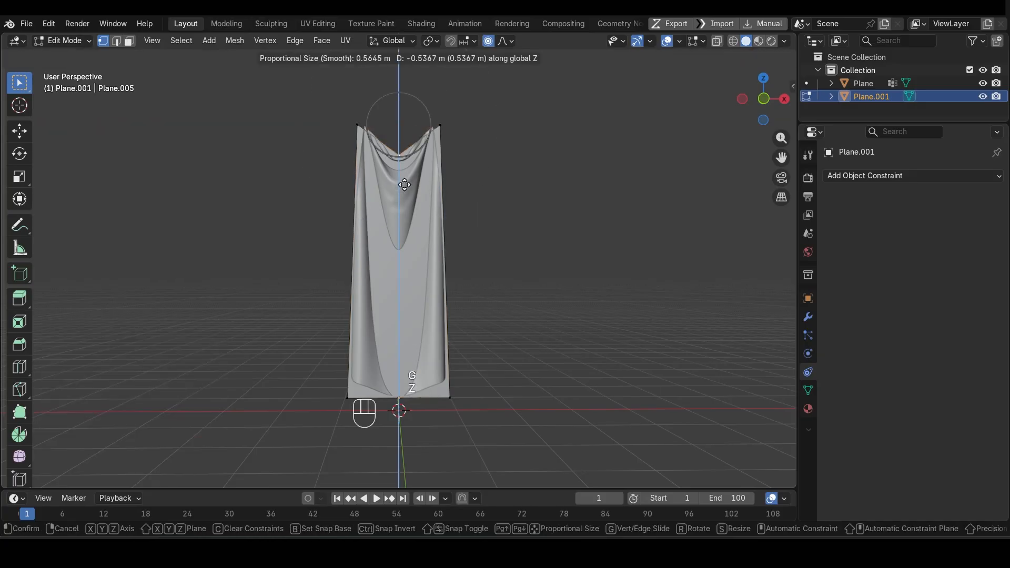
left_click(408, 157)
Bevel the plane's centre edge with 4 segments and a width of about 0.683 m
key("2")
key("ctrl+b")
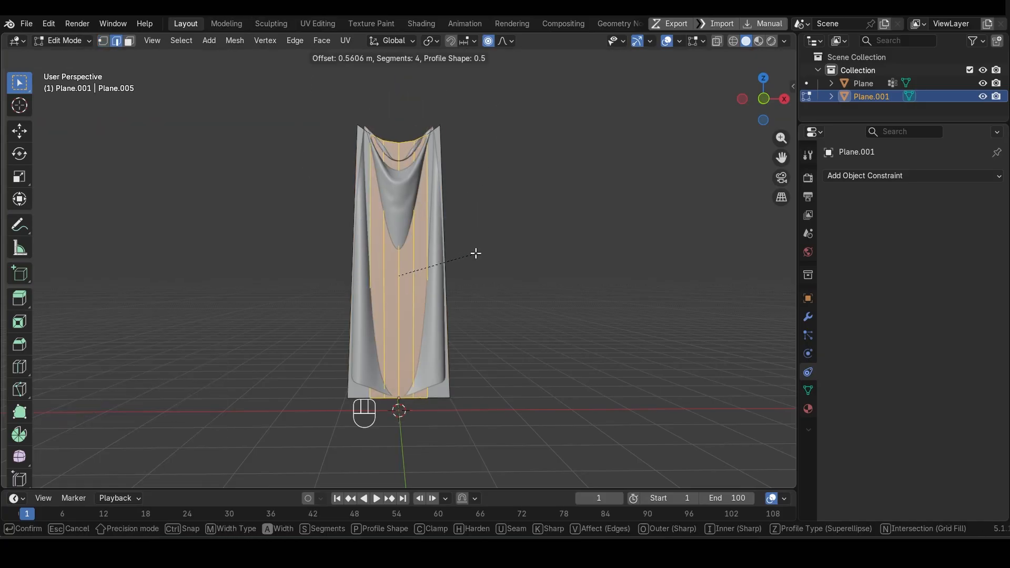
left_click(510, 250)
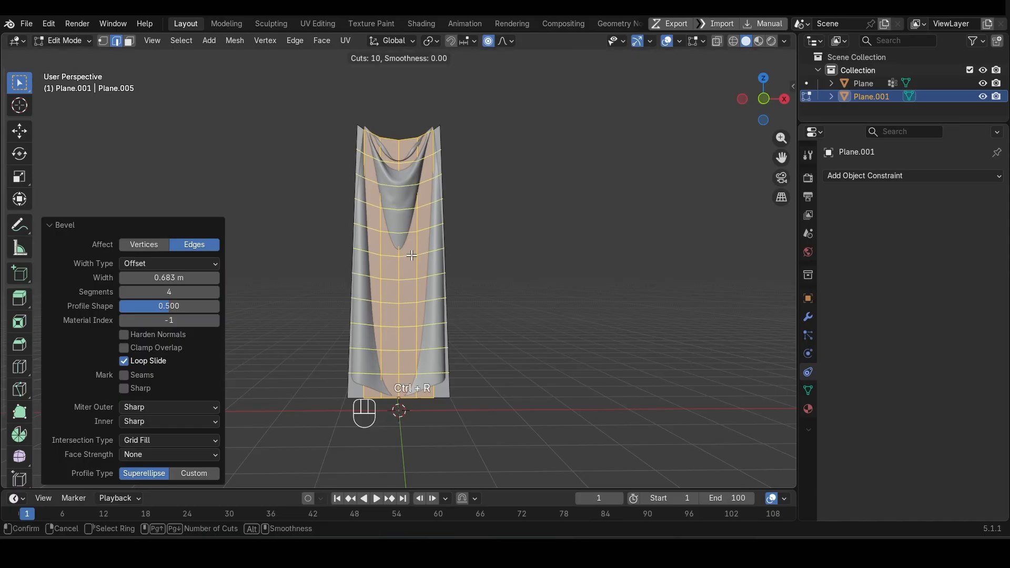
Divide the plane with 10 horizontal loop cuts and apply its scale in Object Mode
key("Tab")
middle_click_drag(399, 293, 420, 285, "ctrl")
key("ctrl+a")
left_click(420, 285)
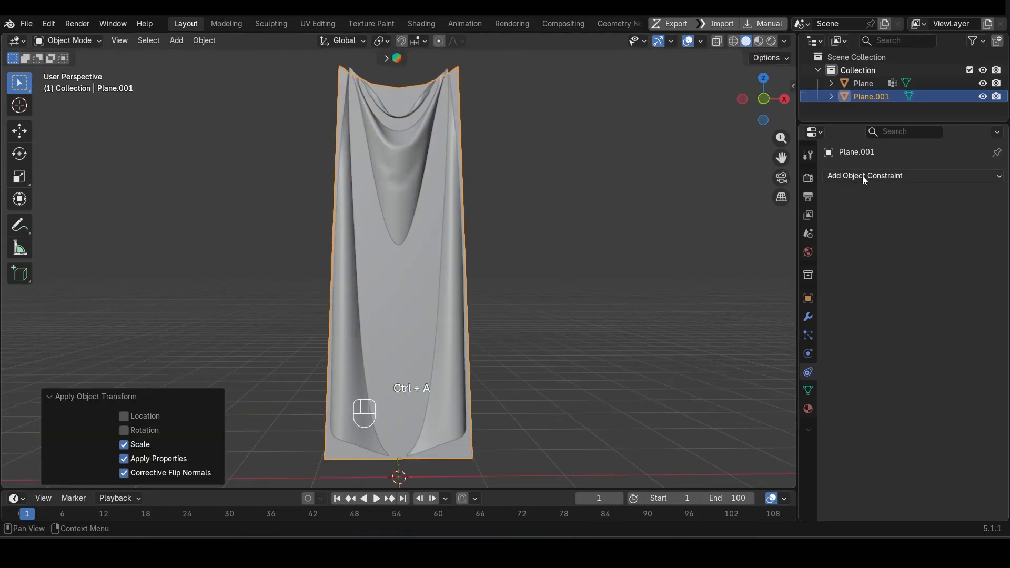
Add a Shrinkwrap modifier to Plane.001 targeting the Plane cloth, with an offset of 0.05 m
left_click(809, 317)
left_click(902, 176)
mouse_move(895, 177)
mouse_move(842, 190)
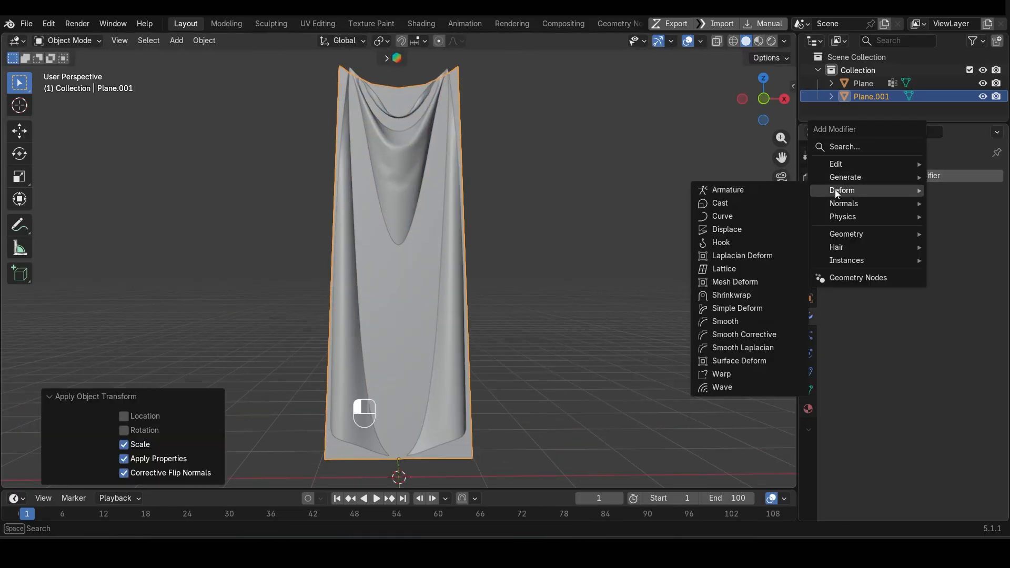
left_click(738, 298)
middle_click_drag(506, 210, 432, 234)
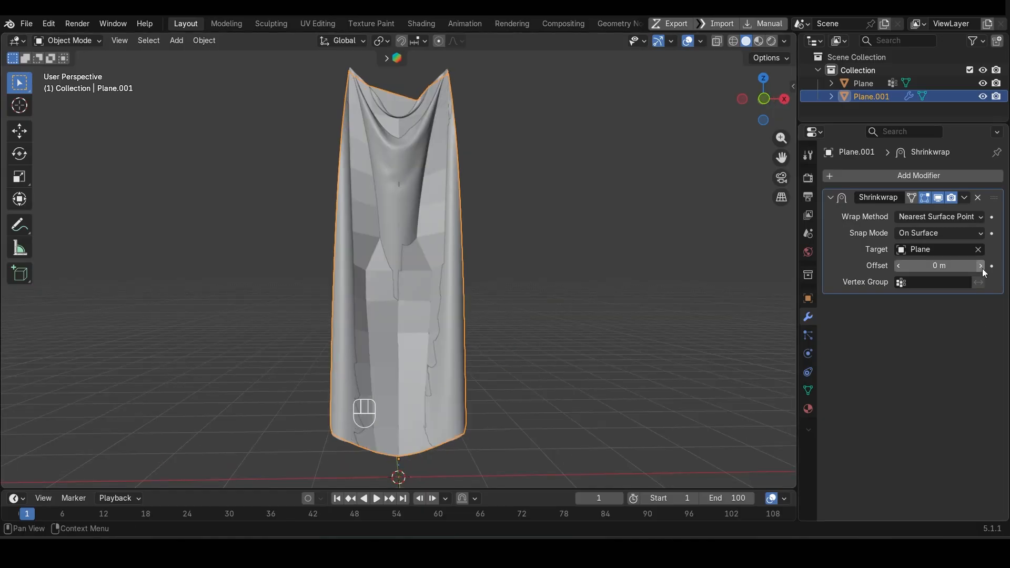
double_click(980, 267)
double_click(981, 267)
left_click(981, 267)
Shade the shrinkwrapped plane smooth
middle_click_drag(600, 259, 476, 255)
right_click(508, 251)
left_click(508, 252)
key("Tab")
key("Tab")
Duplicate the Shrinkwrap modifier and apply the original one
left_click(964, 197)
left_click(901, 256)
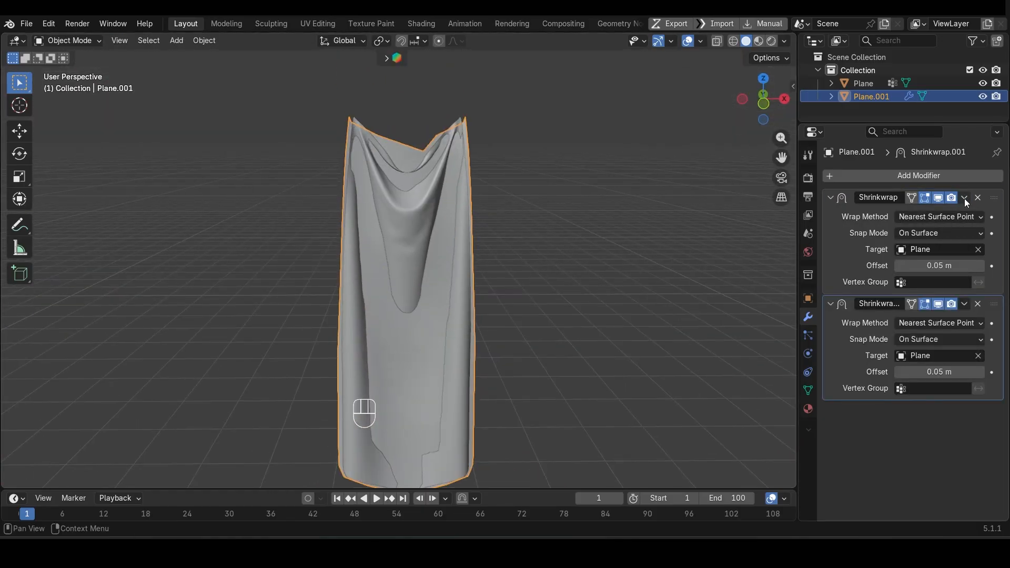
left_click(965, 198)
left_click(894, 213)
In Edit Mode, slide the top middle vertex along its edge back toward the plane's centre line
key("Tab")
key("1")
key("g")
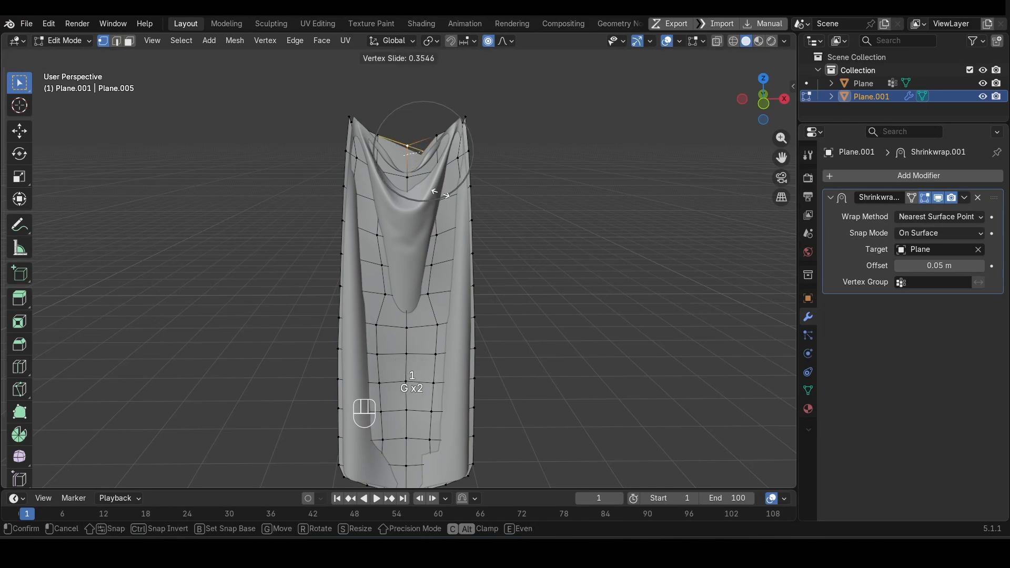
left_click(458, 199)
key("Tab")
key("Tab")
Lower the top middle vertex along Z to match the dip in the cloth's upper edge
key("g")
key("z")
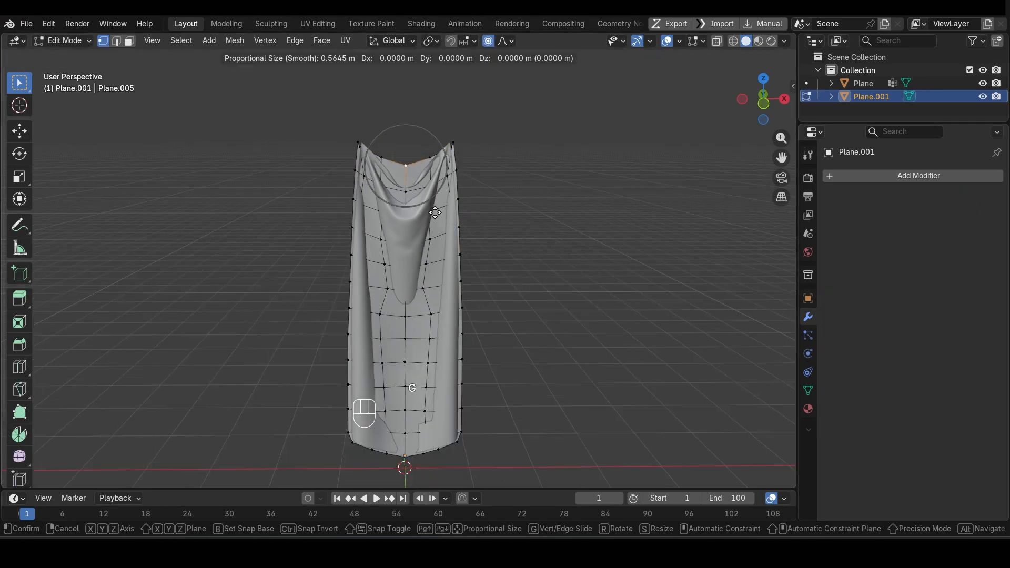
left_click(434, 230)
scroll(447, 234, "down", 2)
key("Tab")
key("Tab")
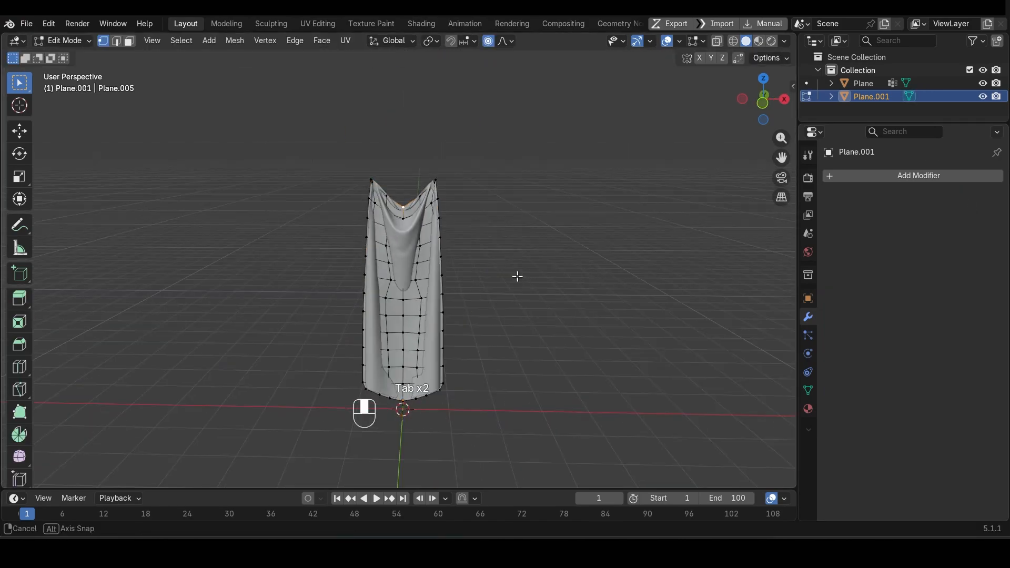
Add extra horizontal loop cuts through the upper half of the plane
key("Tab")
key("Tab")
scroll(508, 271, "up", 3)
key("ctrl+r")
left_click(377, 226)
key("ctrl+r")
left_click(384, 276)
left_click(383, 276)
key("Tab")
Add a new Shrinkwrap modifier targeting the Plane cloth, with an offset of 0.04 m
left_click(900, 181)
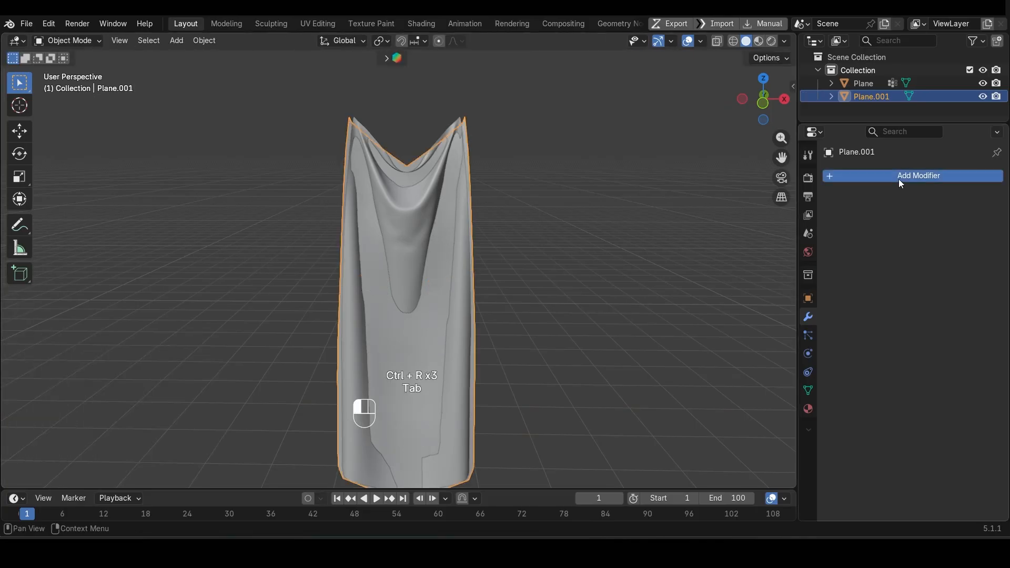
left_click(747, 285)
left_click(932, 250)
left_click(912, 282)
left_click_drag(913, 266, 977, 264)
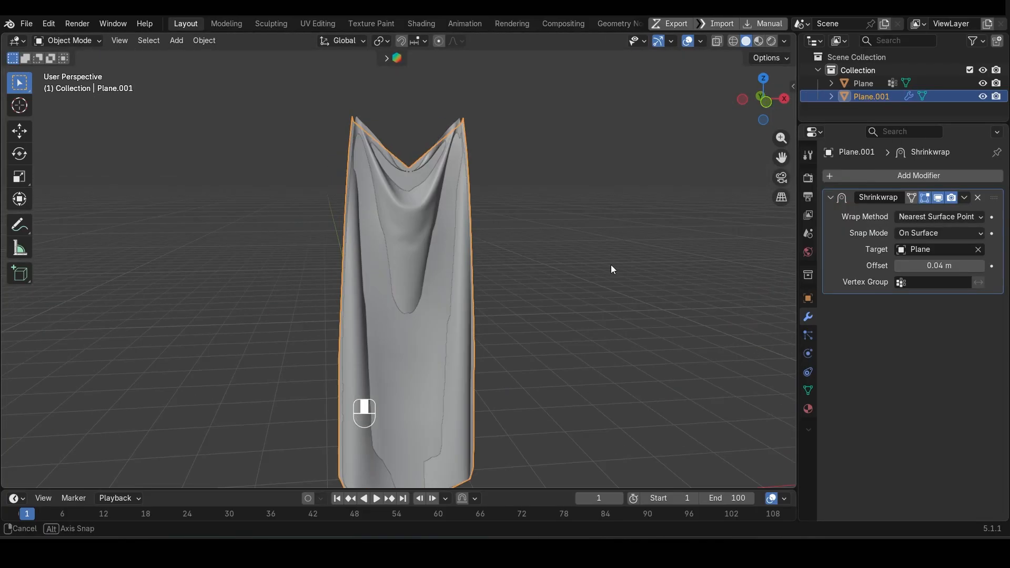
Add vertical loop cuts on either side of the plane's centre line
key("Tab")
key("ctrl+r")
left_click(398, 287)
left_click(398, 286)
Select only the lower stretches of the two new vertical loops and dissolve those edges
middle_click_drag(398, 286, 435, 307)
key("2")
left_click(435, 306, "alt+shift")
key("shift+z")
left_click_drag(379, 90, 481, 298, "ctrl")
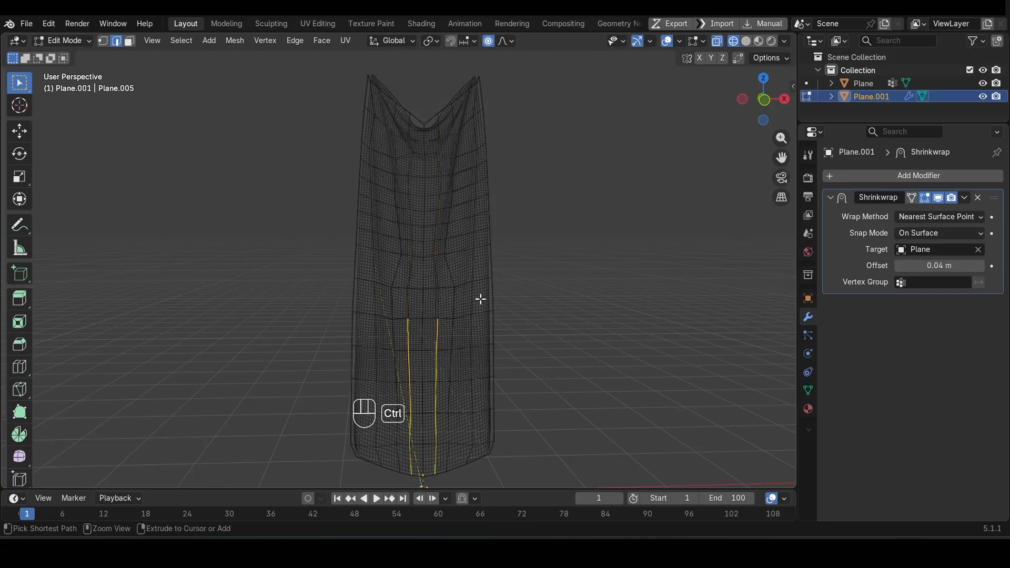
key("ctrl+x")
left_click(433, 331)
Merge the leftover edges where the shortened vertical loops end, using Collapse
key("shift+z")
key("m")
key("c")
middle_click_drag(441, 298, 451, 307)
key("Tab")
Undo the trial offset change and remove the Shrinkwrap modifier from Plane.001
middle_click_drag(477, 256, 496, 277)
left_click_drag(962, 266, 978, 266)
key("ctrl+z")
left_click(978, 199)
key("Tab")
key("Tab")
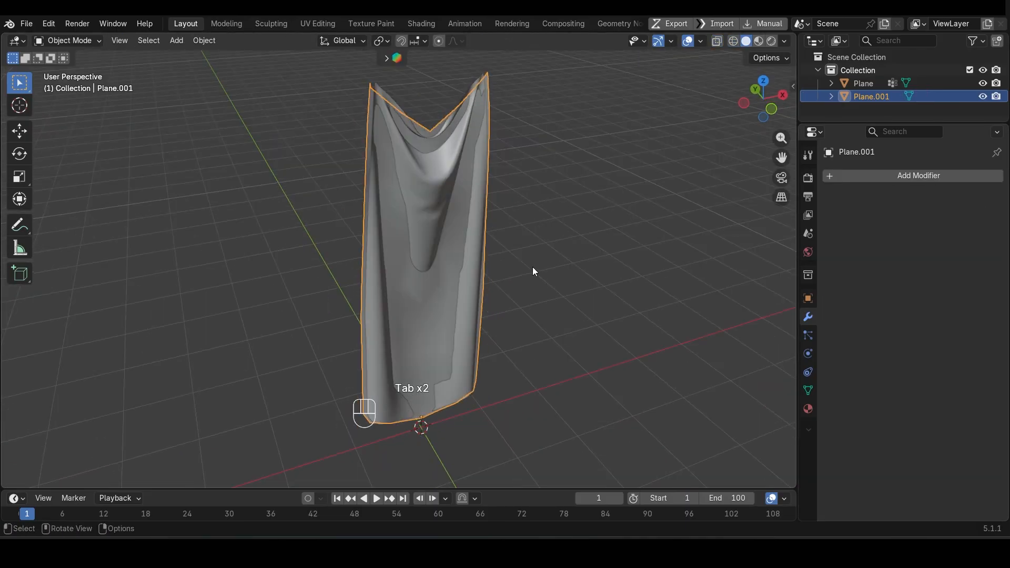
Move the plane along Y so it sits in front of most of the draped cloth
key("g")
key("y")
left_click(550, 295)
Add a Shrinkwrap modifier targeting the draped cloth, raise its offset slightly and apply the modifier
left_click(882, 175)
mouse_move(875, 175)
left_click(724, 279)
left_click(979, 250)
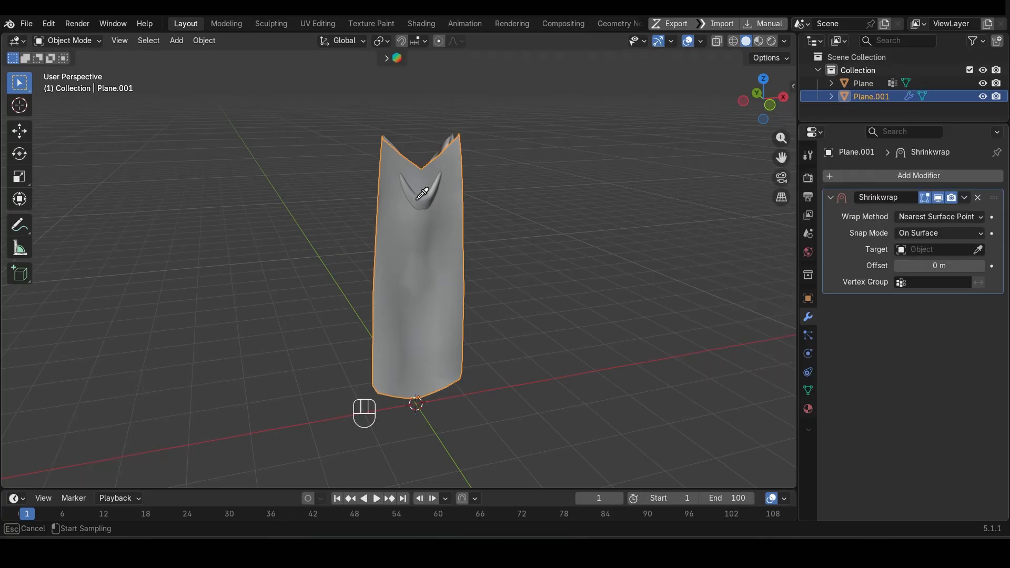
left_click(423, 197)
middle_click_drag(429, 205, 408, 204)
left_click(981, 267)
middle_click_drag(526, 248, 517, 220)
key("ctrl+a")
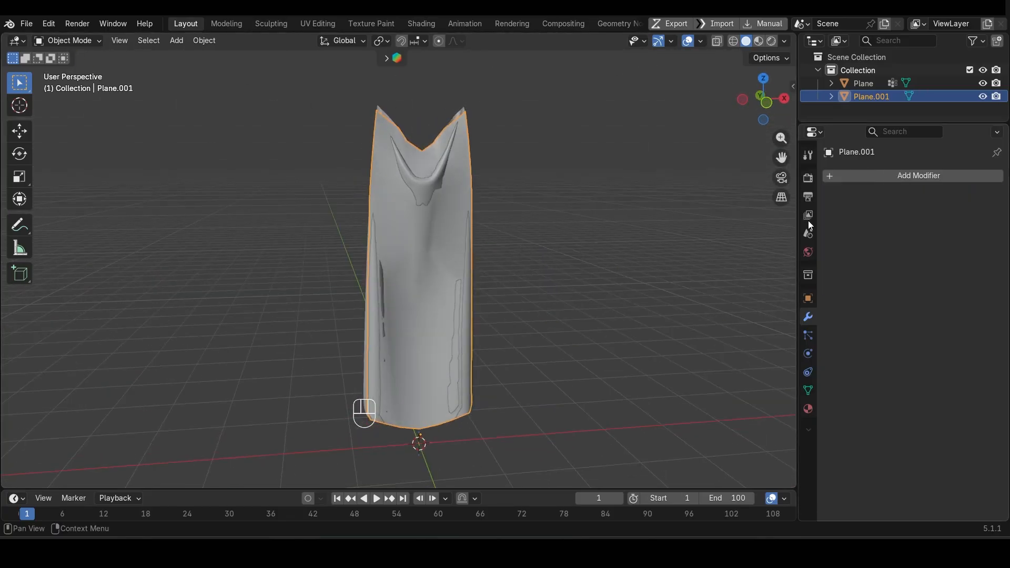
In Edit Mode, nudge the selected geometry along Y to fit it against the draped cloth
key("Tab")
scroll(440, 227, "up", 3)
key("g")
key("y")
left_click(439, 228)
key("Tab")
scroll(415, 282, "down", 3)
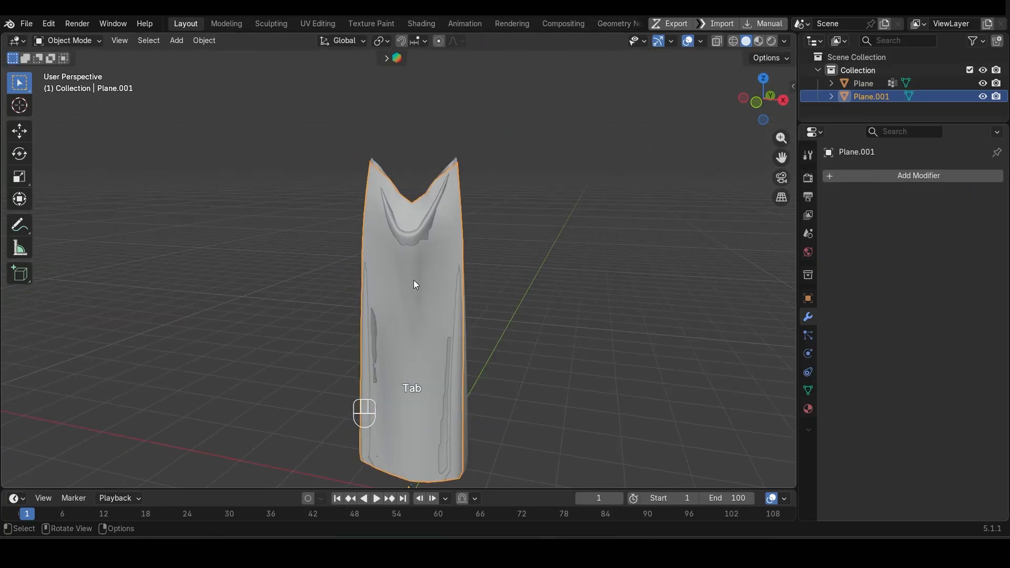
Apply the plane's transform and, with the plane isolated, correct the normals of its whole mesh
key("ctrl+a")
left_click(416, 284)
key("slash")
key("Tab")
key("a")
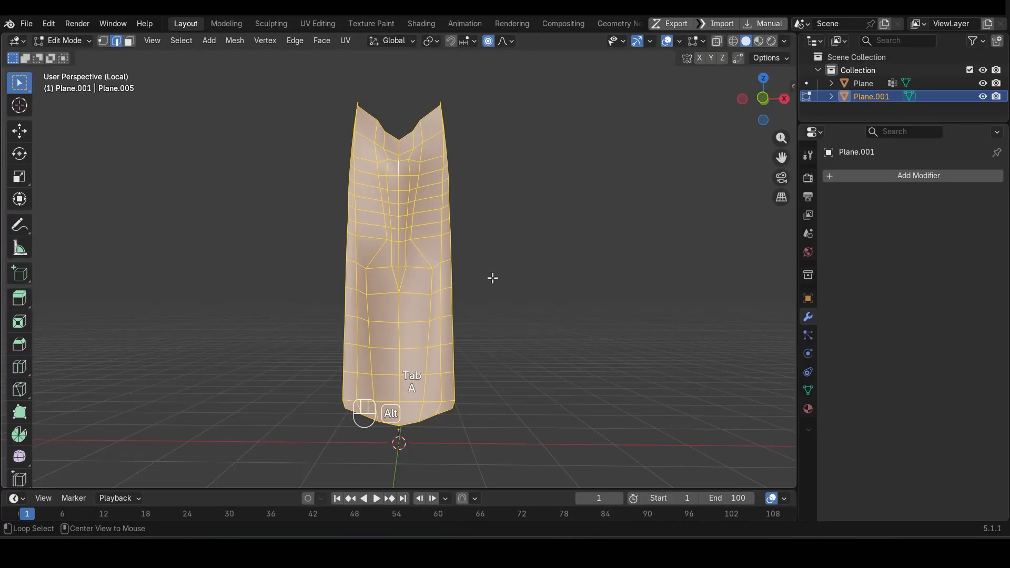
key("alt+n")
left_click(500, 303)
key("Tab")
scroll(509, 294, "down", 1)
key("slash")
Rename the draped cloth object Plane as Banner_LP
double_click(864, 84)
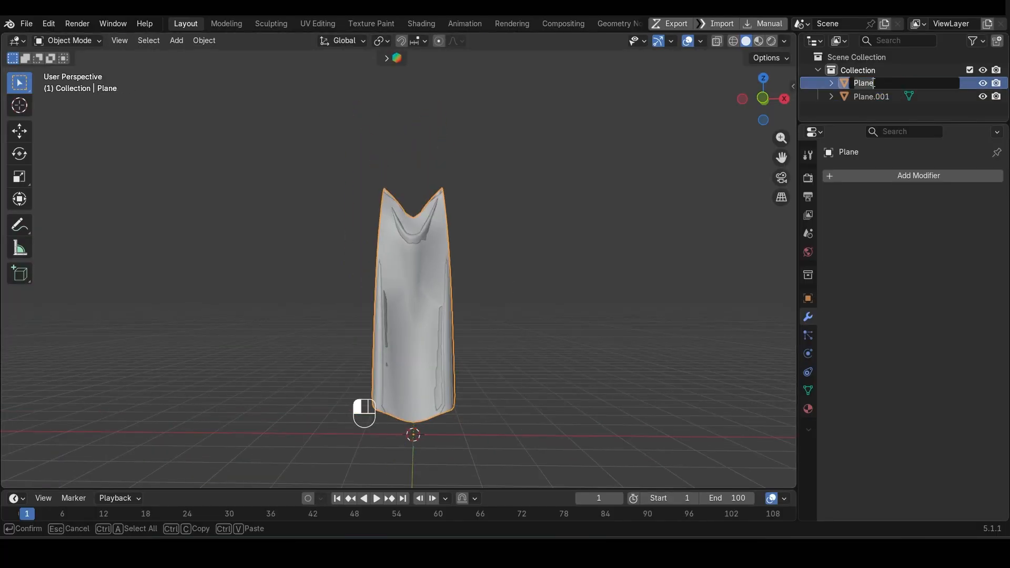
type("Banner_LP")
key("Return")
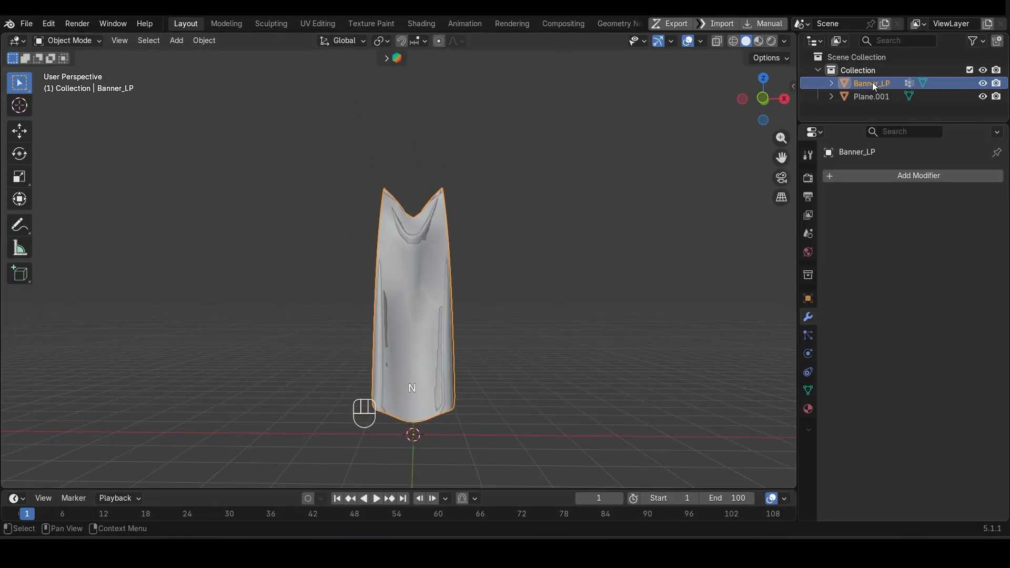
left_click(455, 394)
key("g")
key("Escape")
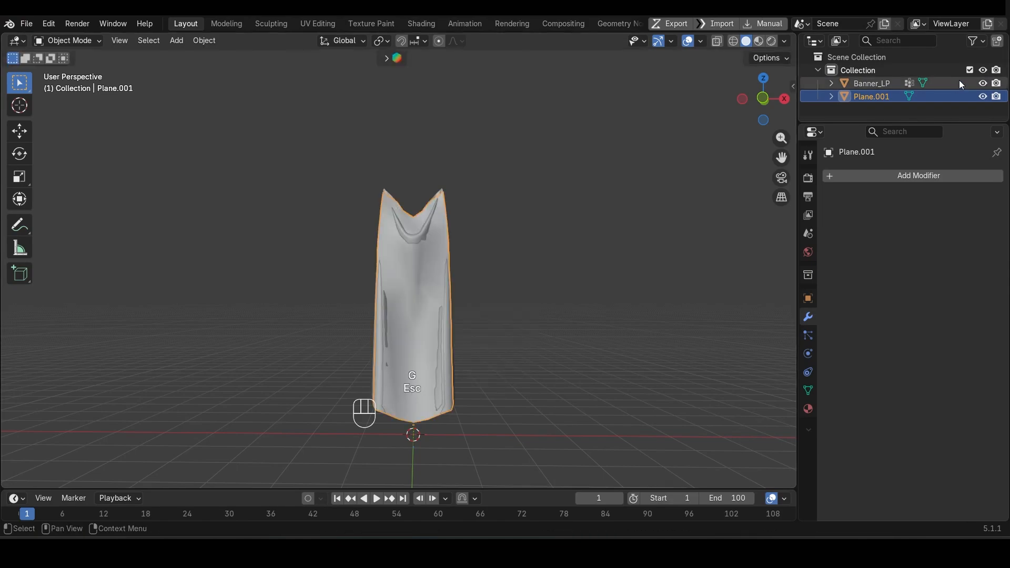
Rename the draped cloth object as Banner_HP and hide it
double_click(887, 83)
type("Banner_HP")
key("Return")
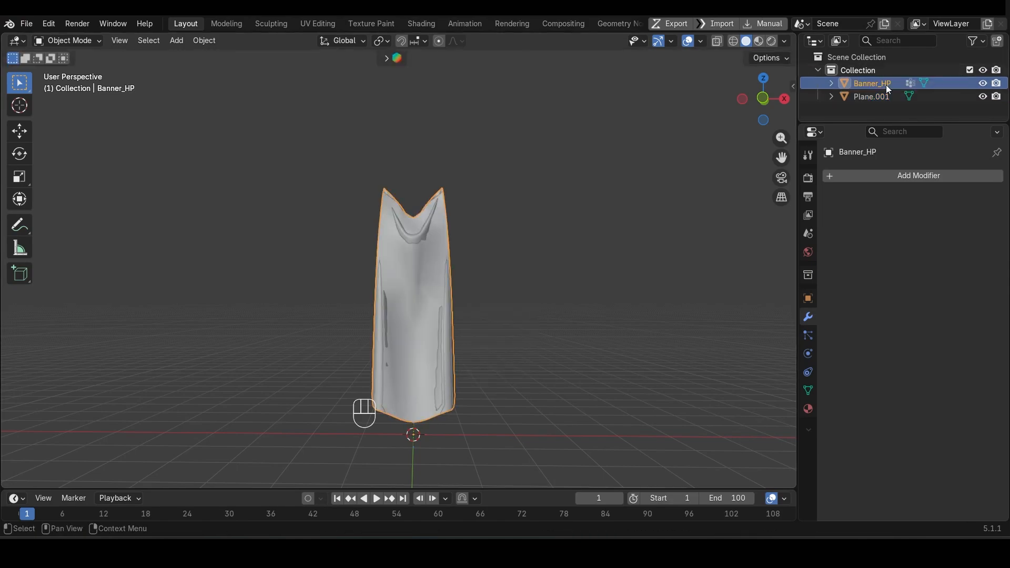
key("h")
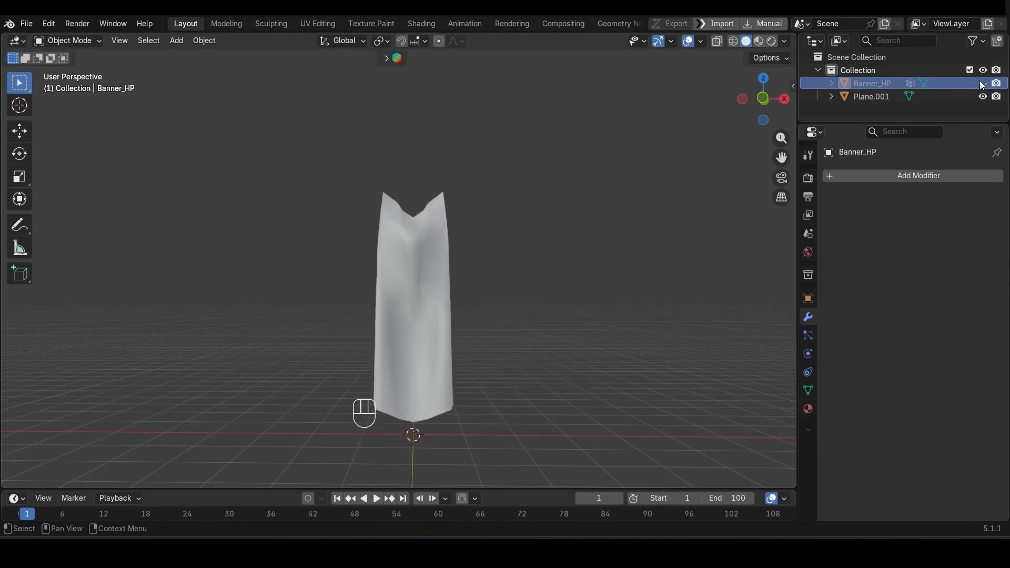
Rename Plane.001 as Banner_LP
double_click(888, 96)
key("ctrl+v")
type("L")
key("Return")
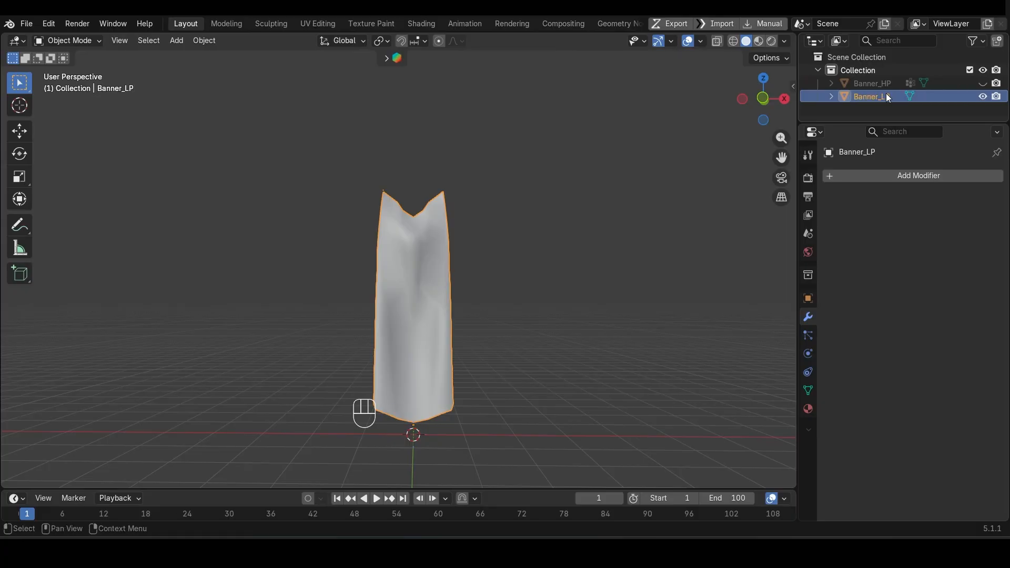
Unhide Banner_HP, apply location, rotation and scale to both banners, and save the file
left_click(983, 83)
key("a")
key("ctrl+a")
left_click(577, 289)
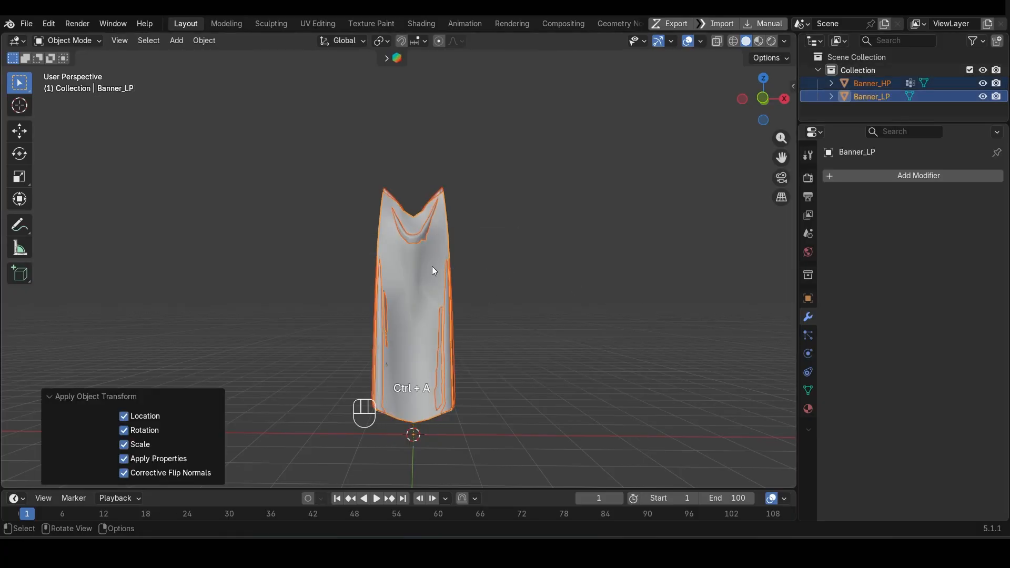
key("ctrl+s")
Select Banner_LP and unwrap its whole mesh in the UV Editing workspace
left_click(431, 266)
key("q")
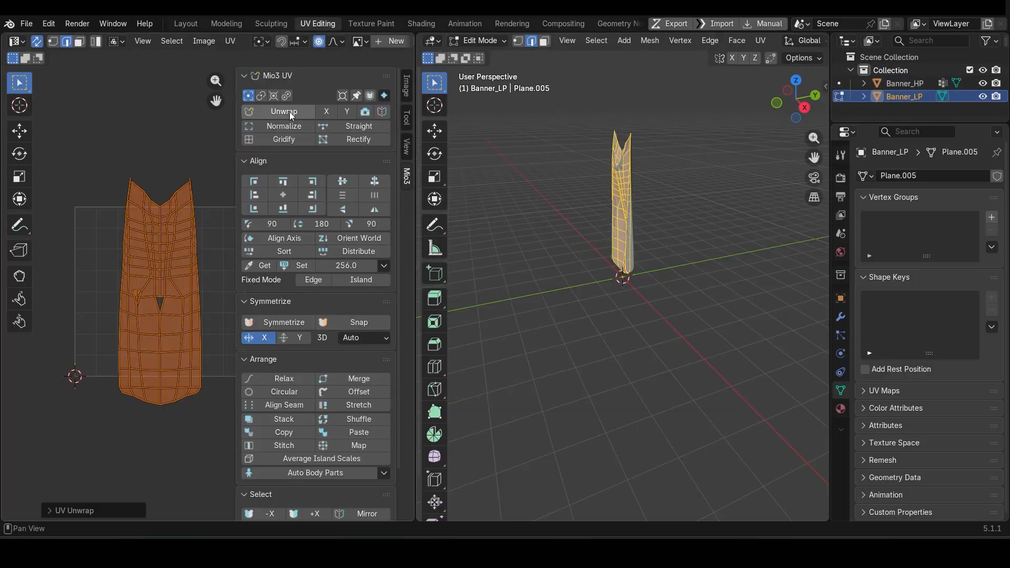
middle_click_drag(712, 216, 668, 256)
scroll(668, 255, "down", 2)
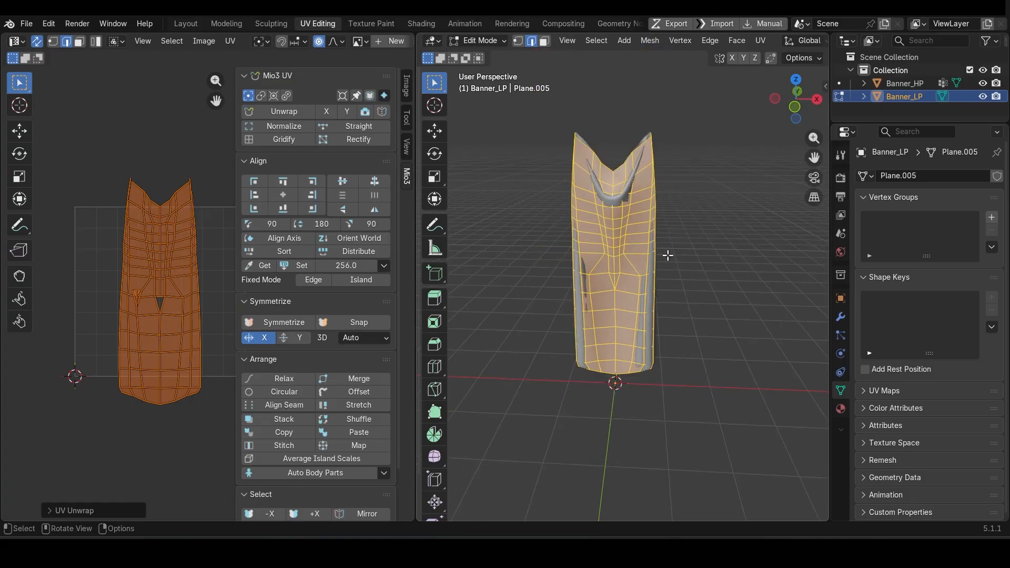
Unwrap the Banner_LP mesh again to fit inside the UV square and return to the Layout workspace
key("u")
left_click(668, 255)
key("n")
left_click(190, 100)
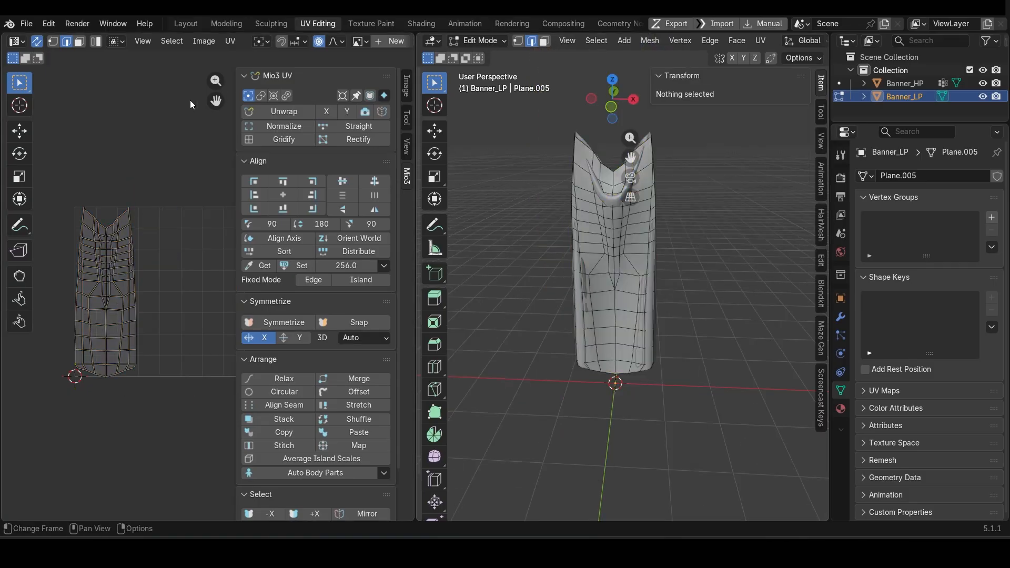
key("n")
left_click(186, 24)
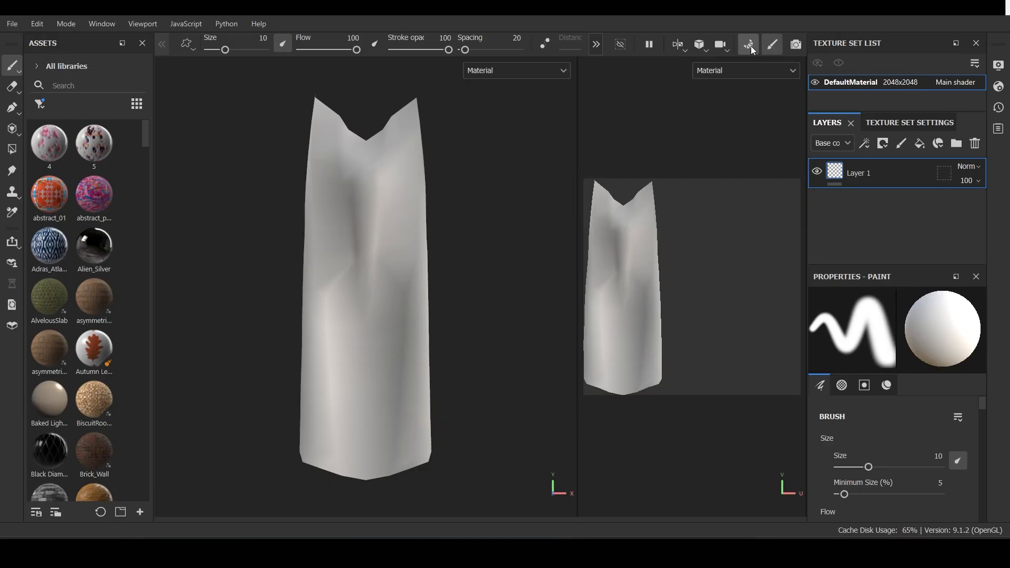
In Substance 3D Painter, enter baking mode and load BannerHP.fbx as the high definition mesh
left_click(751, 46)
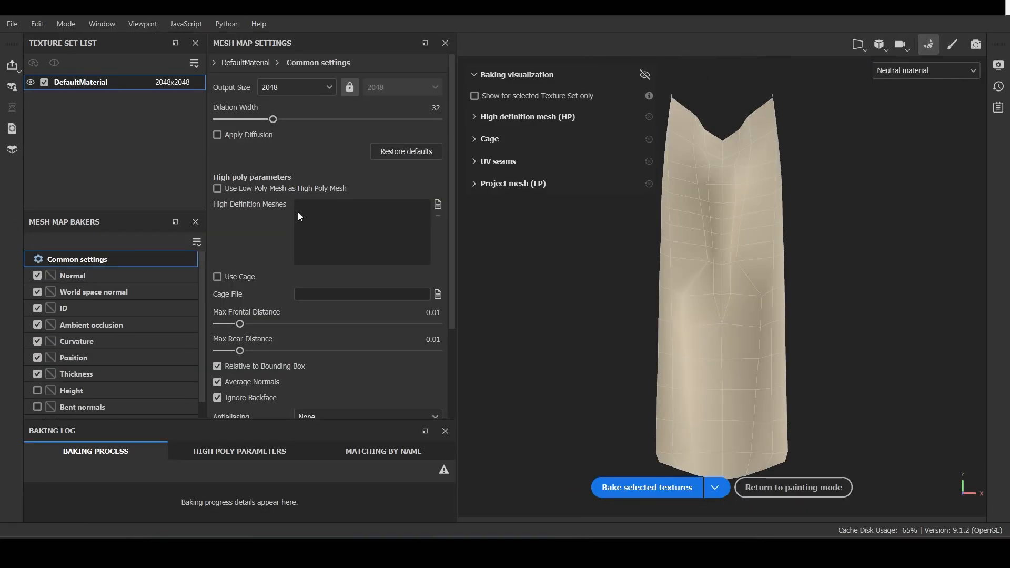
left_click(438, 204)
left_click(210, 139)
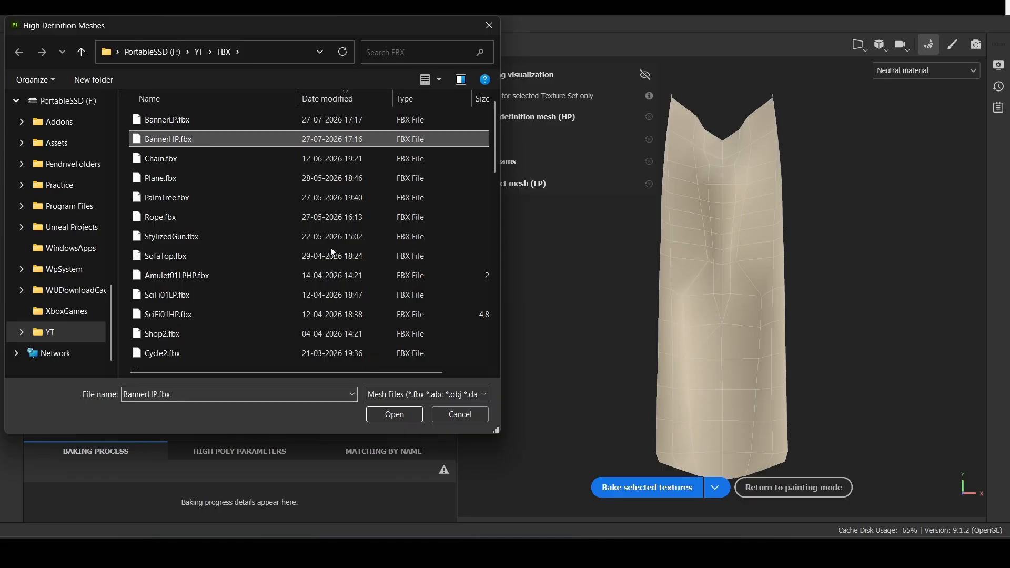
left_click(393, 415)
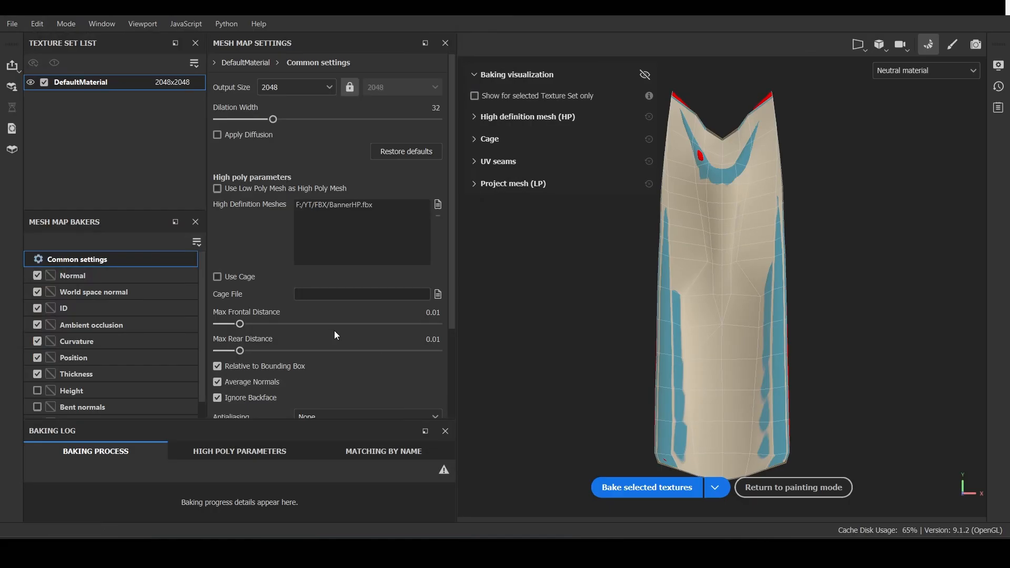
Set Max Frontal Distance to 0.0167 and Max Rear Distance to 0.0393, and bake the selected textures
left_click_drag(241, 327, 245, 326)
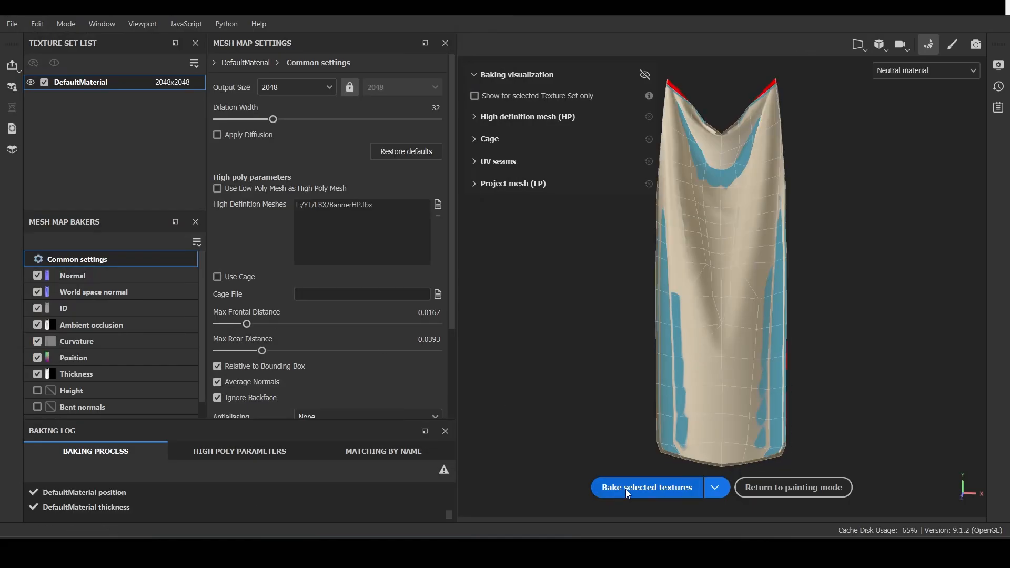
Set Max Rear Distance to 0.0621, bake the selected textures again and return to painting mode
left_click(274, 350)
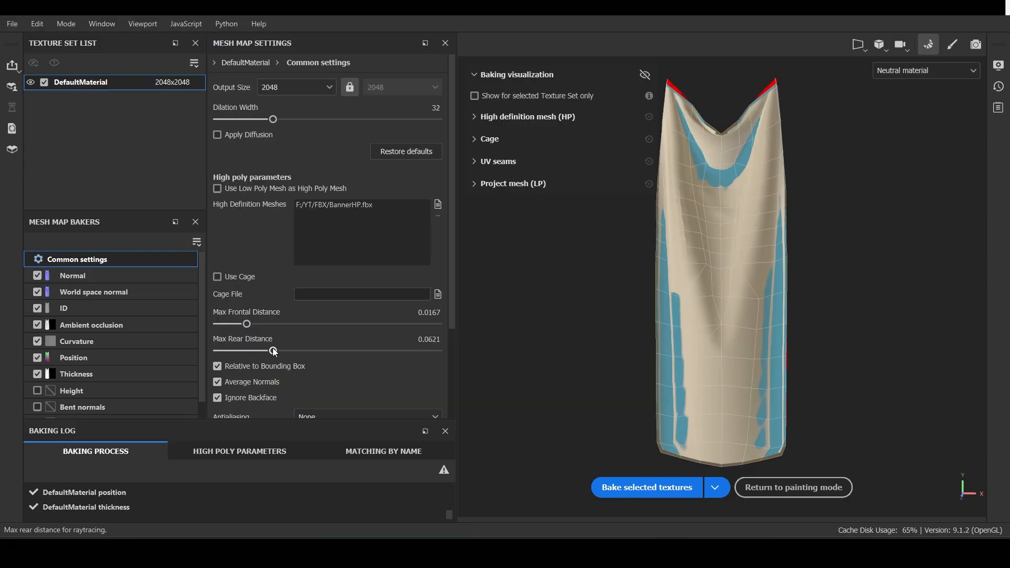
left_click(649, 488)
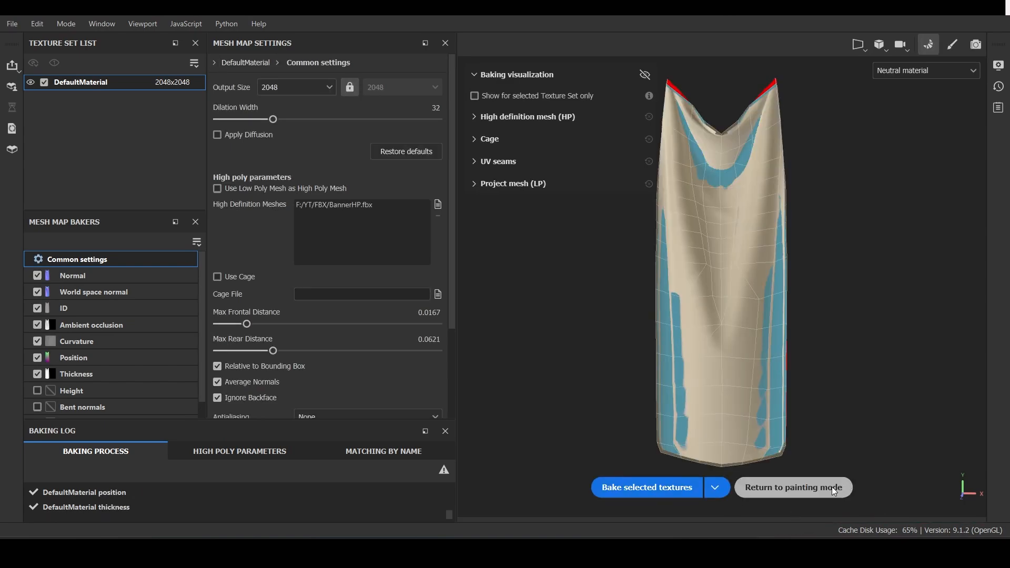
left_click(800, 489)
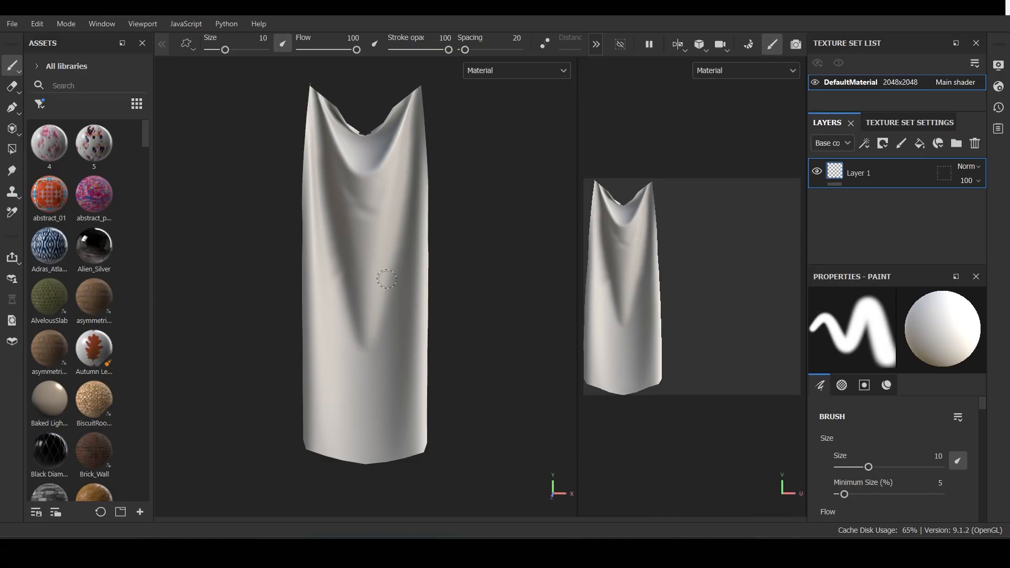
Rotate the environment lighting and examine the baked cloth folds on the banner from several angles
left_click_drag(396, 301, 456, 313, "alt")
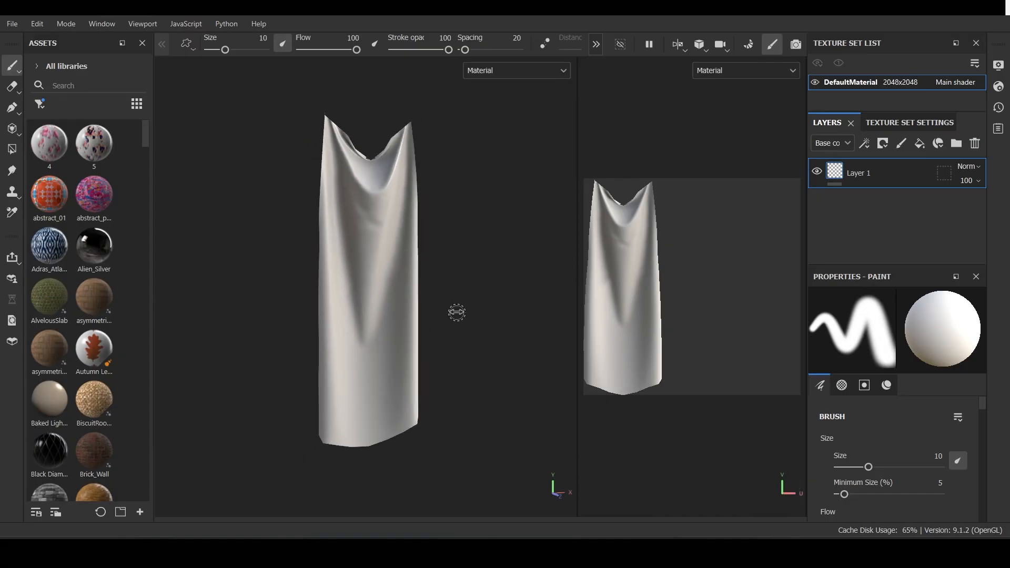
right_click_drag(456, 313, 428, 314, "shift")
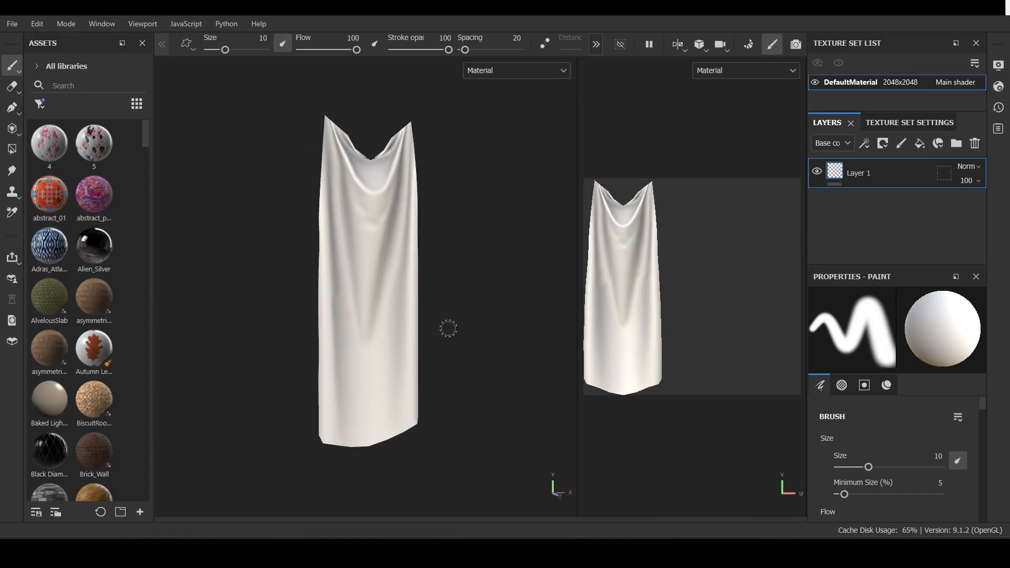
scroll(448, 332, "down", 3)
left_click_drag(449, 334, 417, 318, "alt")
scroll(405, 290, "up", 3)
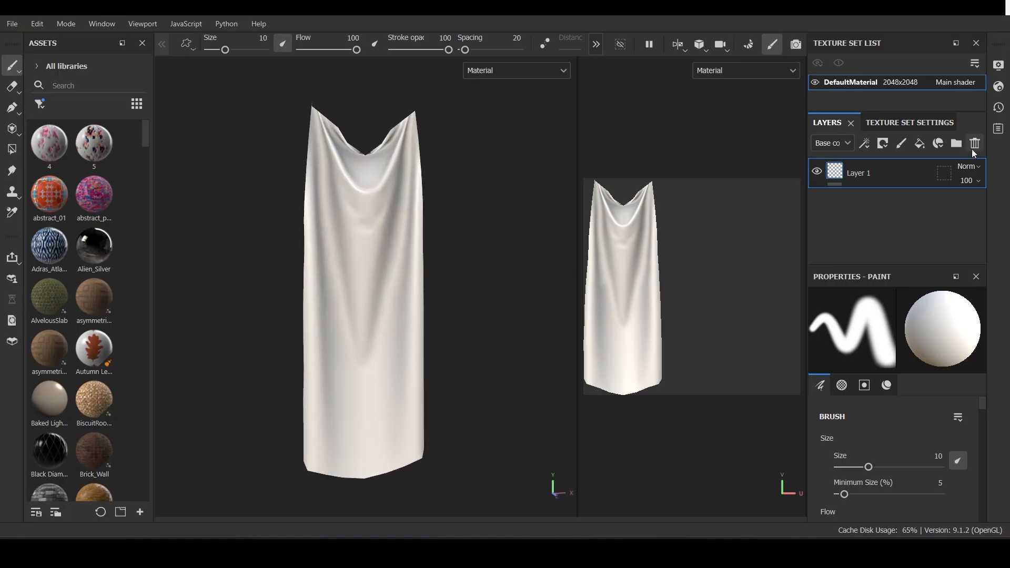
Replace Layer 1 with a new fill layer named Base
left_click(976, 145)
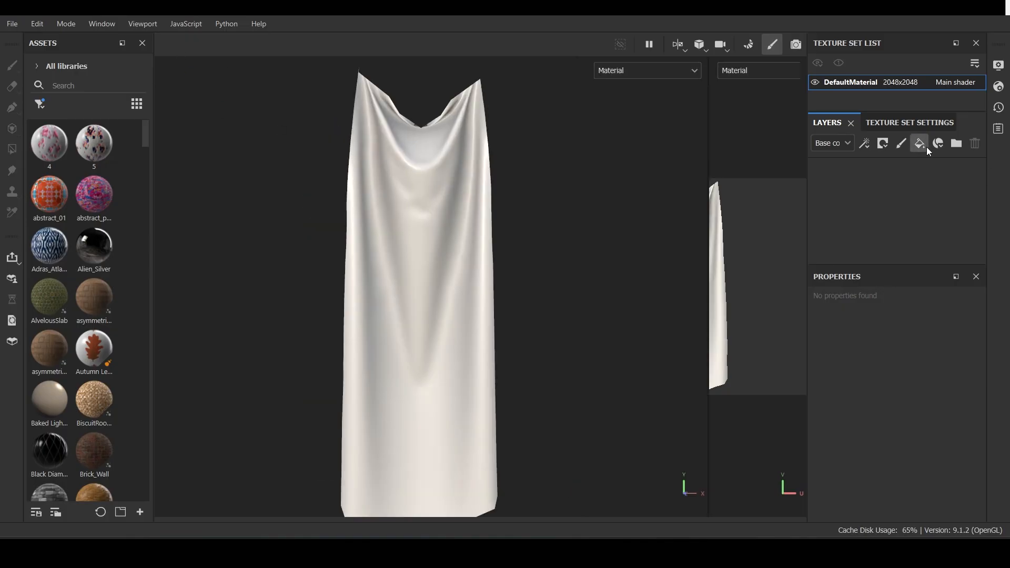
left_click(924, 146)
double_click(872, 172)
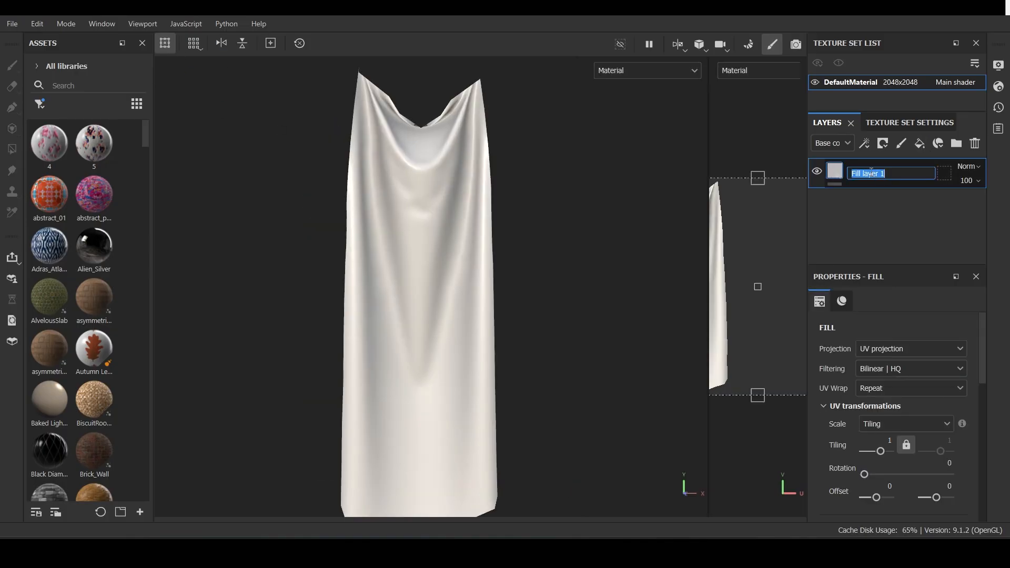
key("Return")
Set the Base layer's base color to blue 244763, sampled from the Adras_Atla material thumbnail, and its roughness to 0.6042
scroll(927, 452, "down", 10)
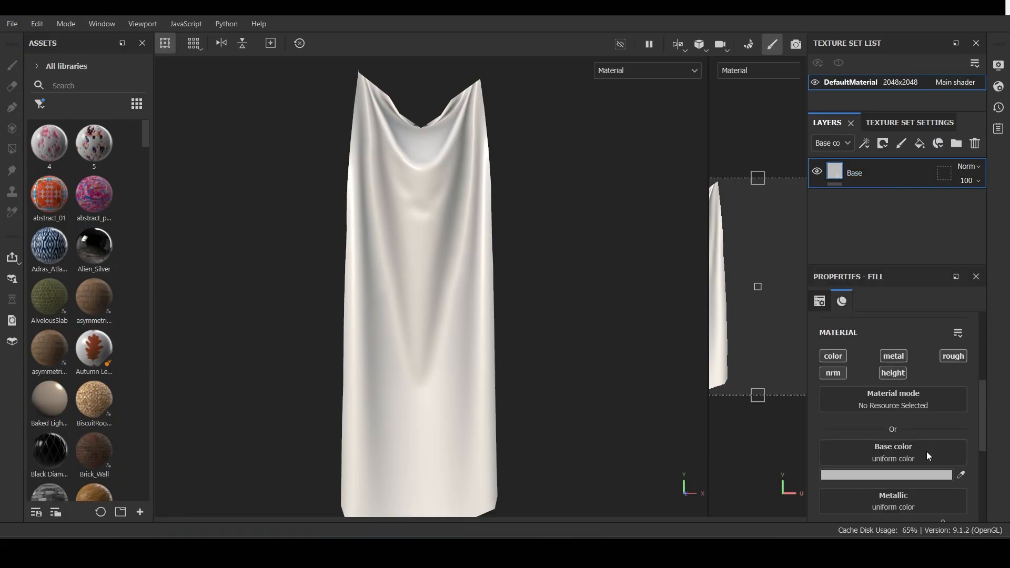
left_click(940, 460)
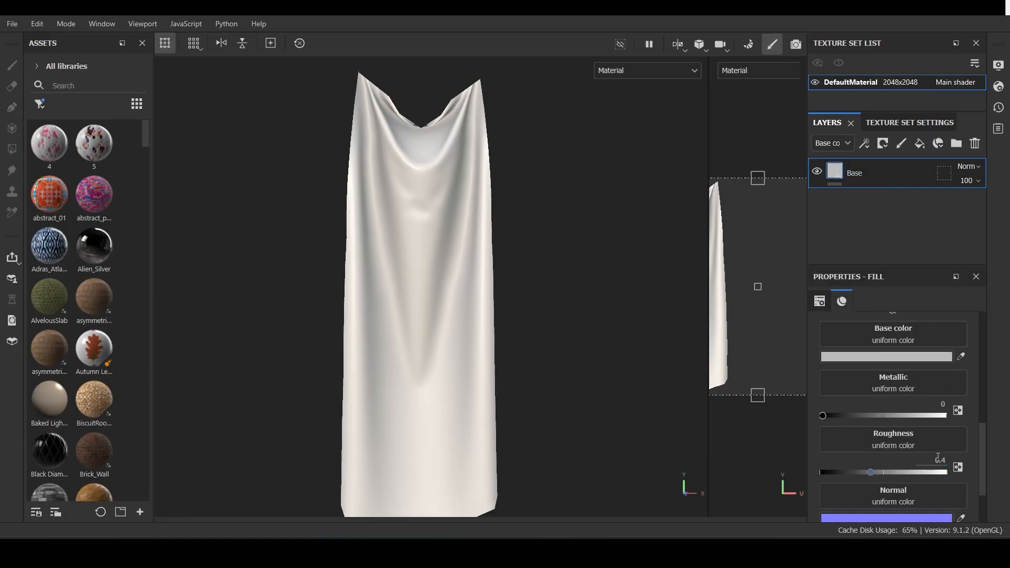
left_click(916, 357)
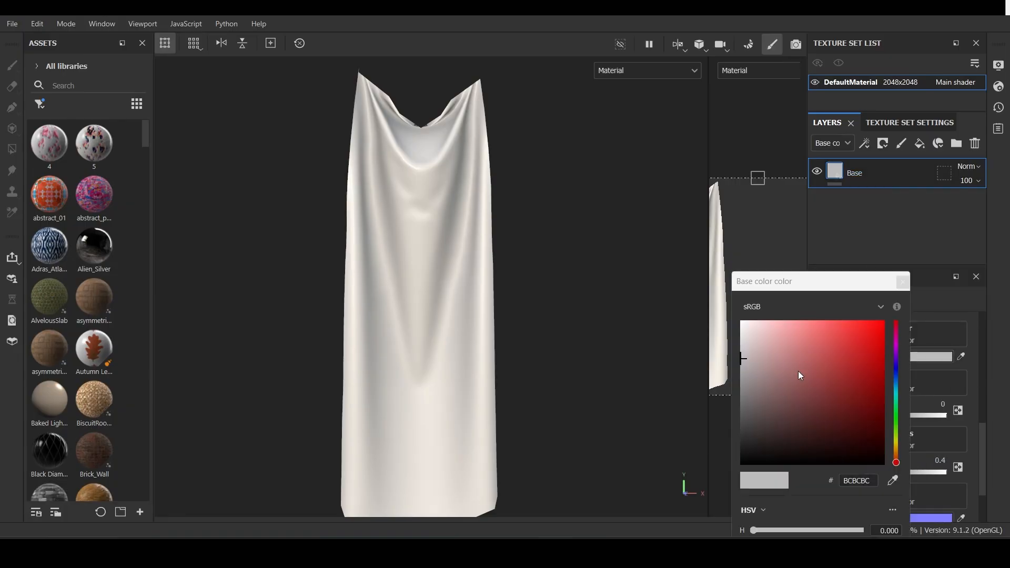
left_click(894, 481)
left_click(50, 245)
scroll(444, 251, "down", 4)
left_click_drag(444, 251, 485, 277, "alt")
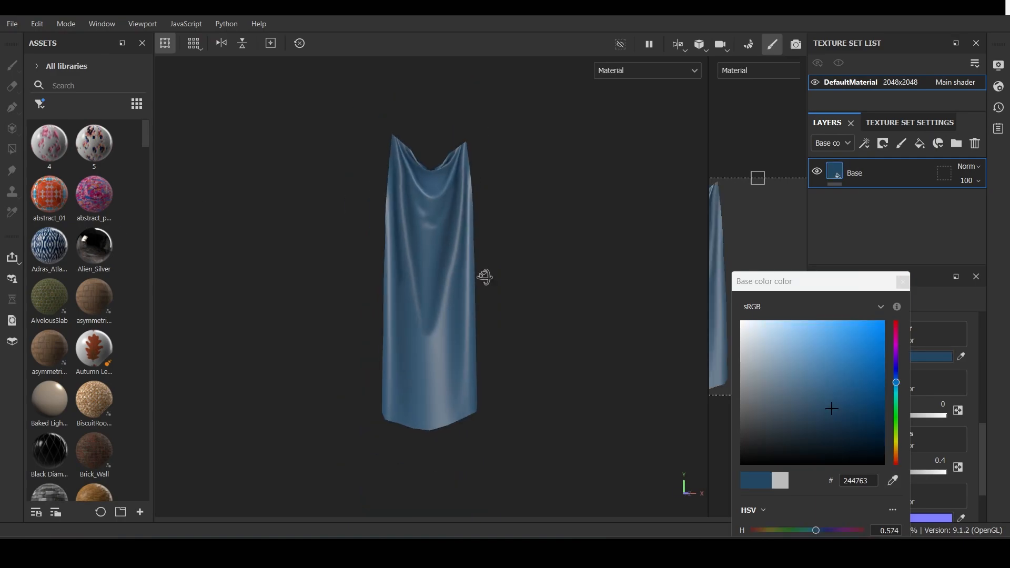
left_click(902, 283)
left_click_drag(873, 473, 898, 472)
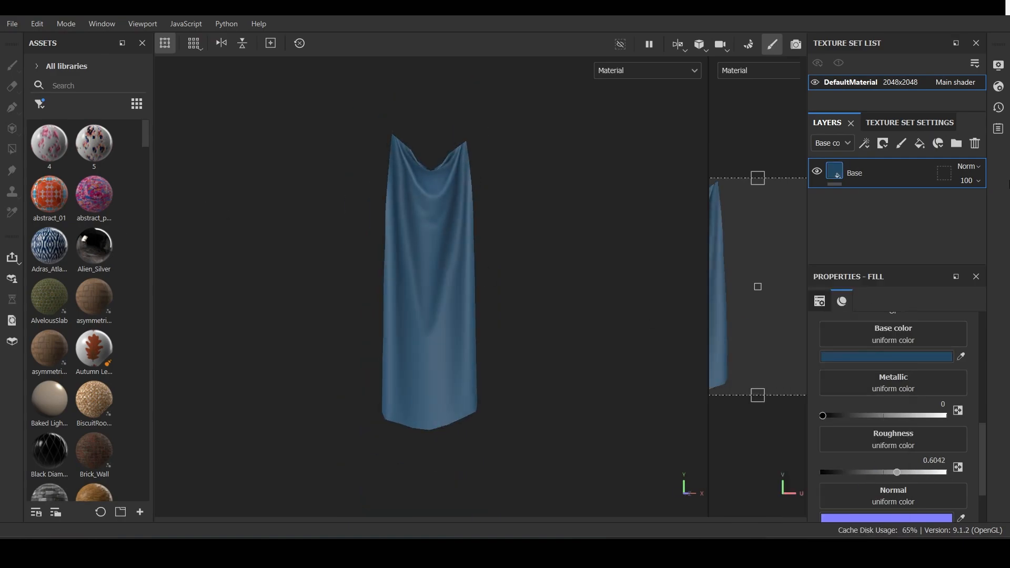
Change the main shader to pbr-metal-rough-with-alpha-blending and close the shader settings
left_click(1000, 87)
left_click(858, 233)
left_click(855, 275)
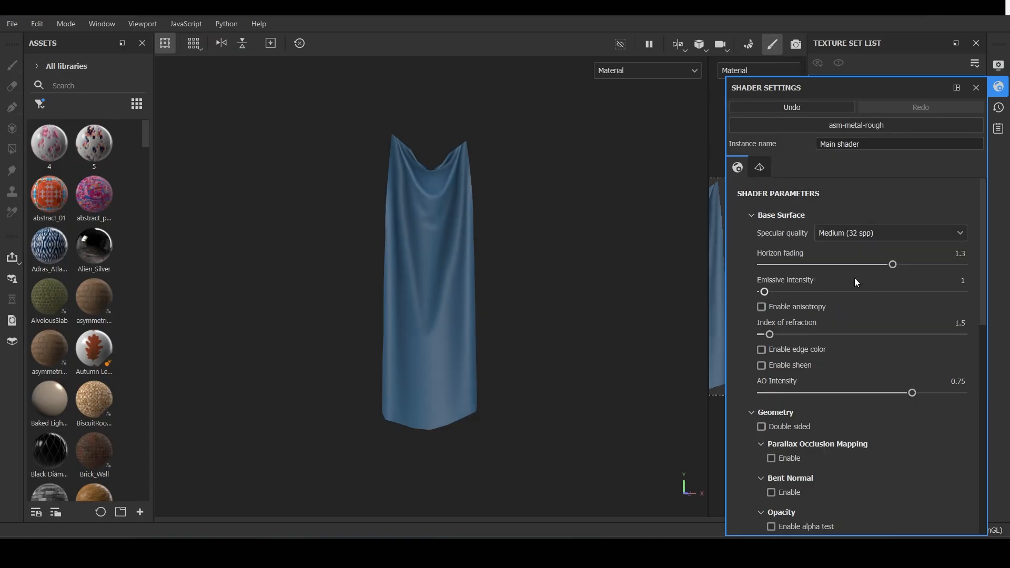
left_click(905, 126)
left_click(837, 255)
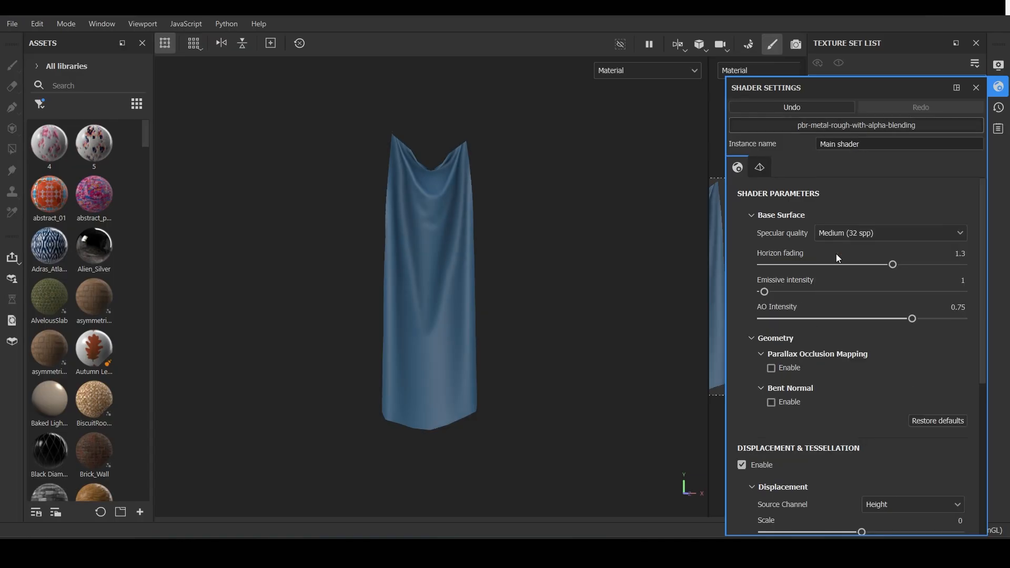
left_click(1005, 94)
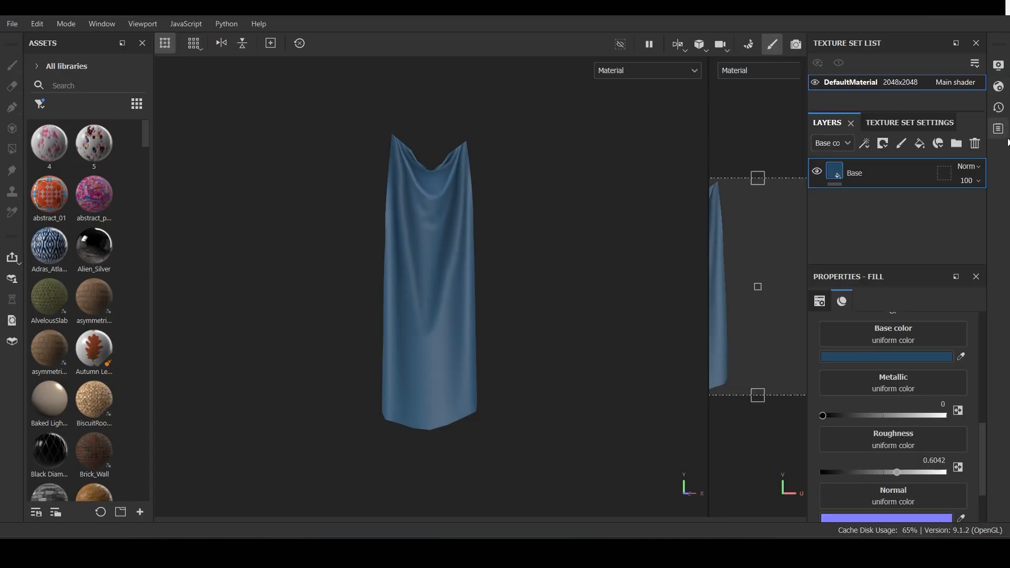
Set the Base layer's roughness to 1 and check the matte banner
left_click(926, 472)
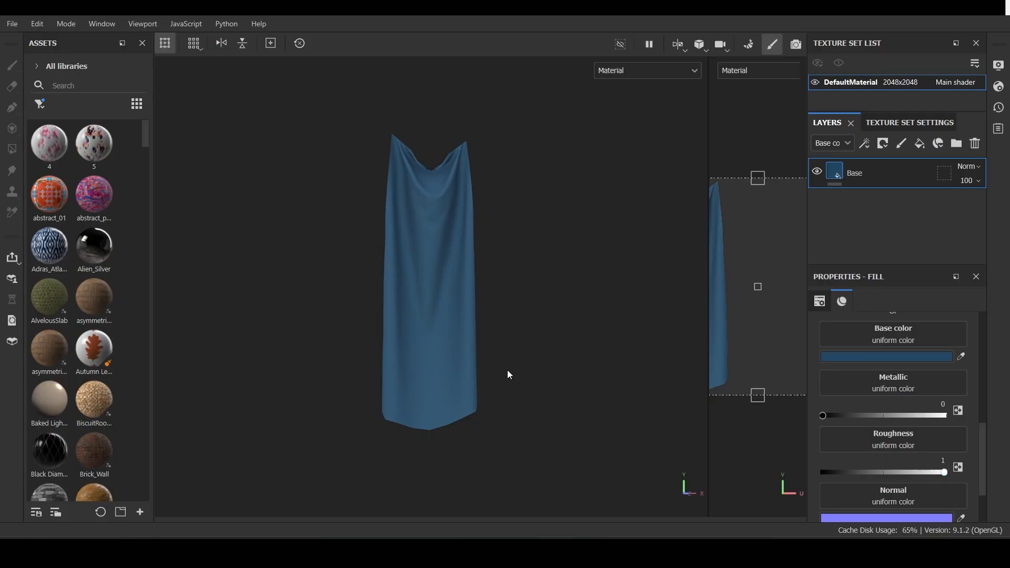
left_click_drag(508, 371, 451, 346, "alt")
scroll(542, 349, "up", 3)
scroll(451, 345, "down", 2)
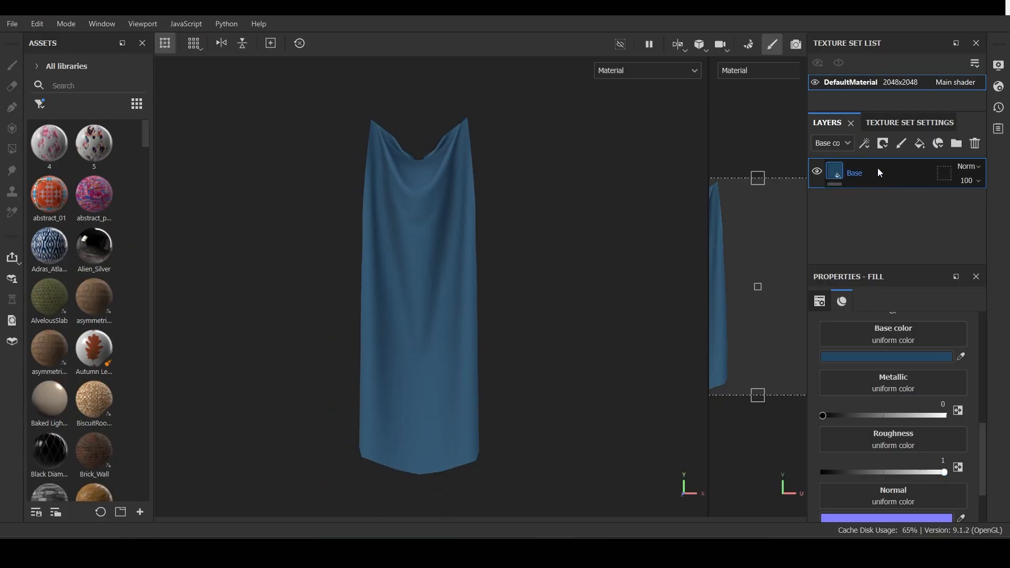
Duplicate the Base layer, give the copy a lighter blue base color and add a black mask to it
key("ctrl+d")
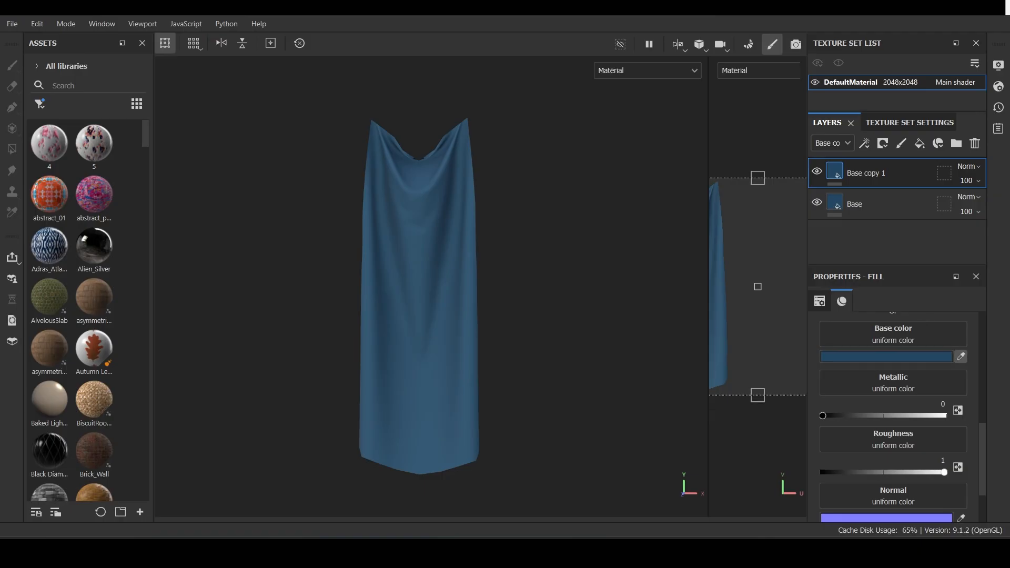
left_click(883, 144)
left_click(900, 172)
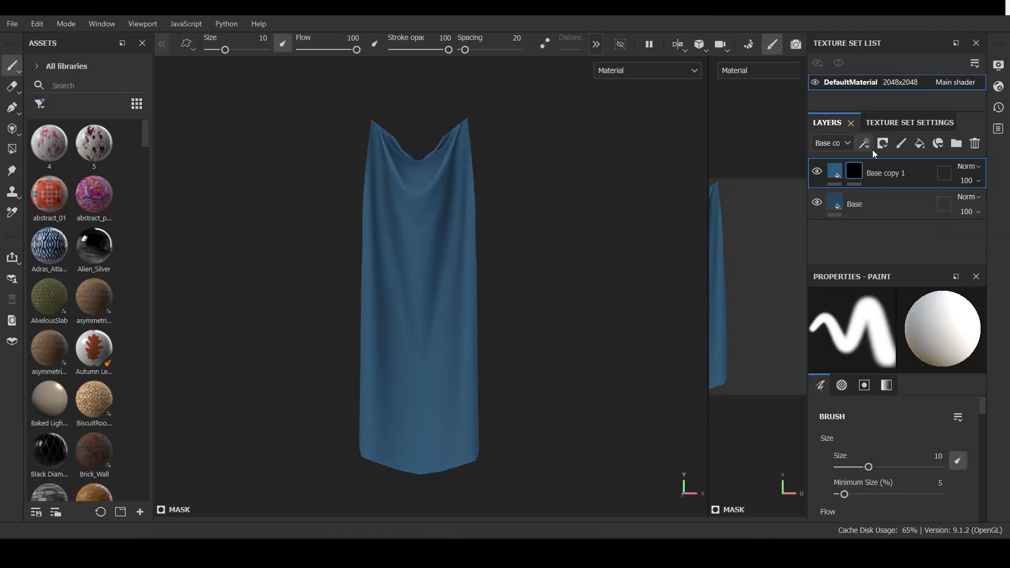
Add a Curvature generator to the Base copy 1 mask with Global Balance 0.16 and Global Blur 4.68
left_click(865, 144)
left_click(884, 164)
left_click(886, 333)
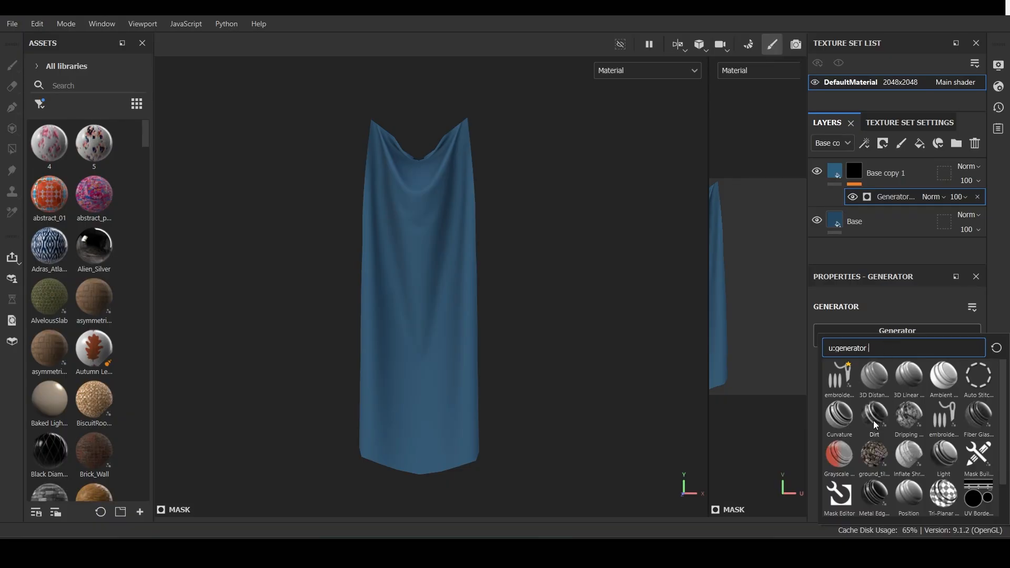
left_click(834, 417)
scroll(461, 343, "down", 3)
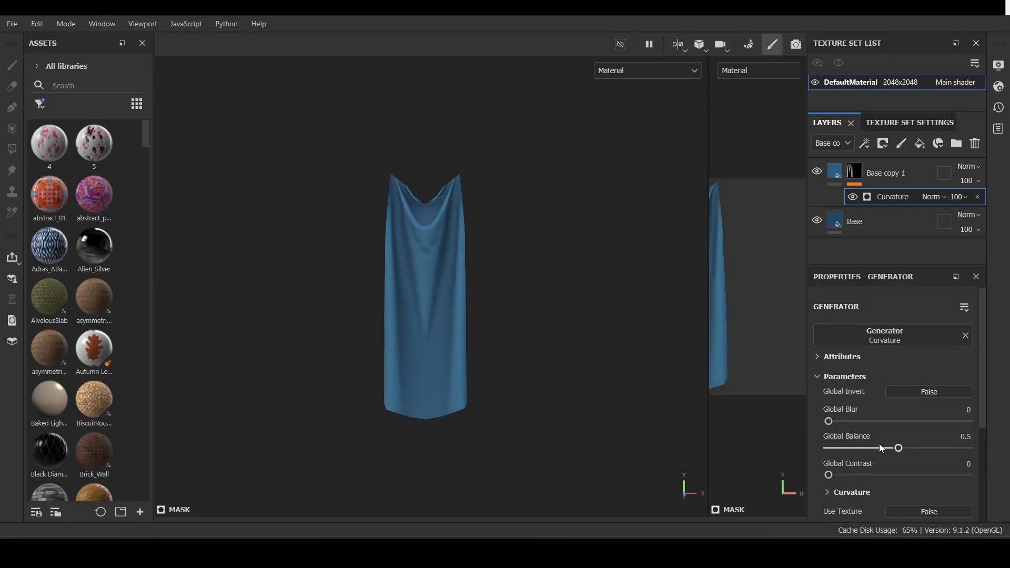
left_click_drag(882, 448, 868, 421)
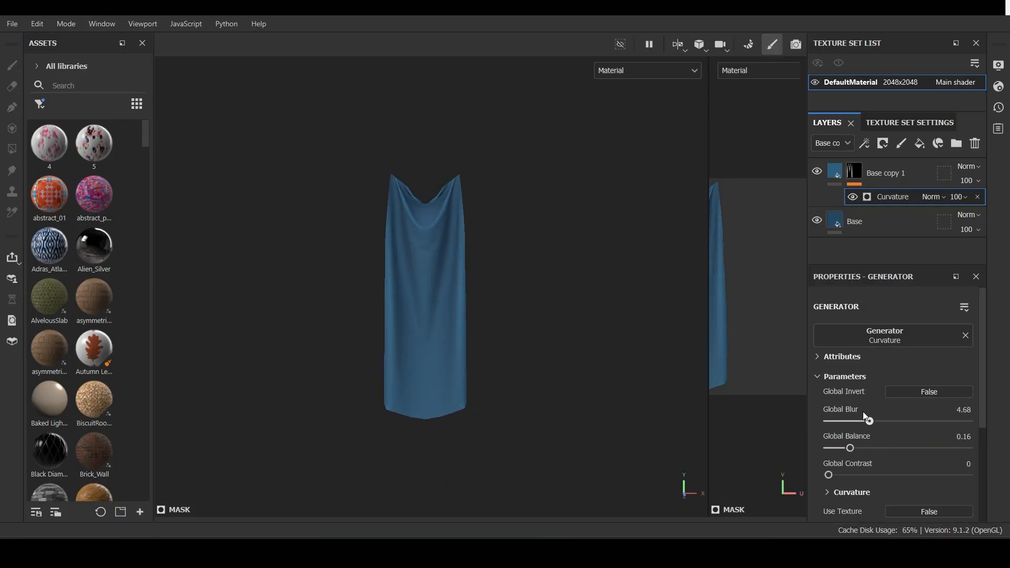
Duplicate Base copy 1, remove the copy's Curvature generator and give it a lighter teal base color
left_click(881, 172)
key("ctrl+d")
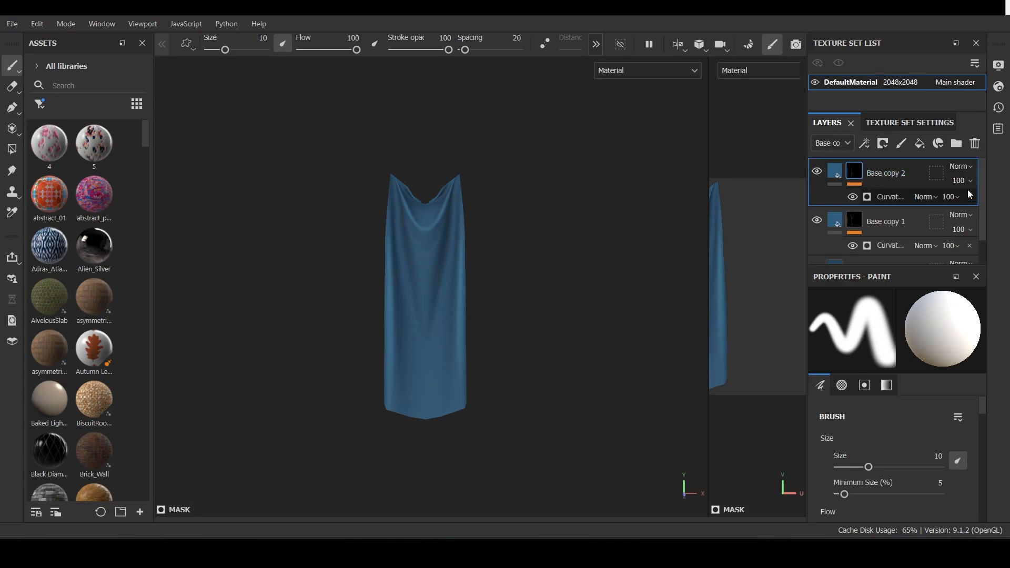
left_click(970, 196)
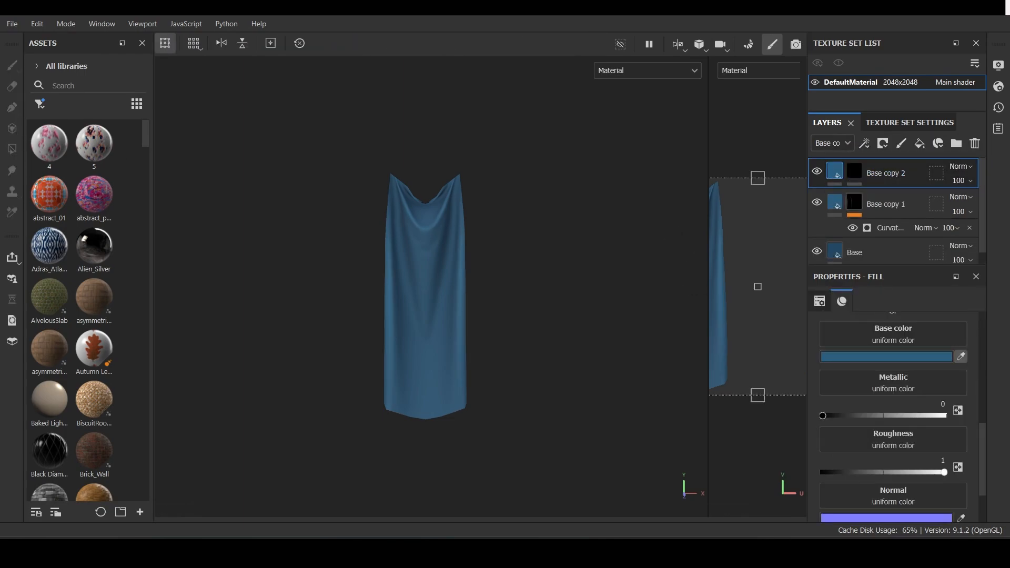
Add a generator to the Base copy 2 mask and try Metal Edge Wear in it
left_click(855, 171)
left_click(863, 143)
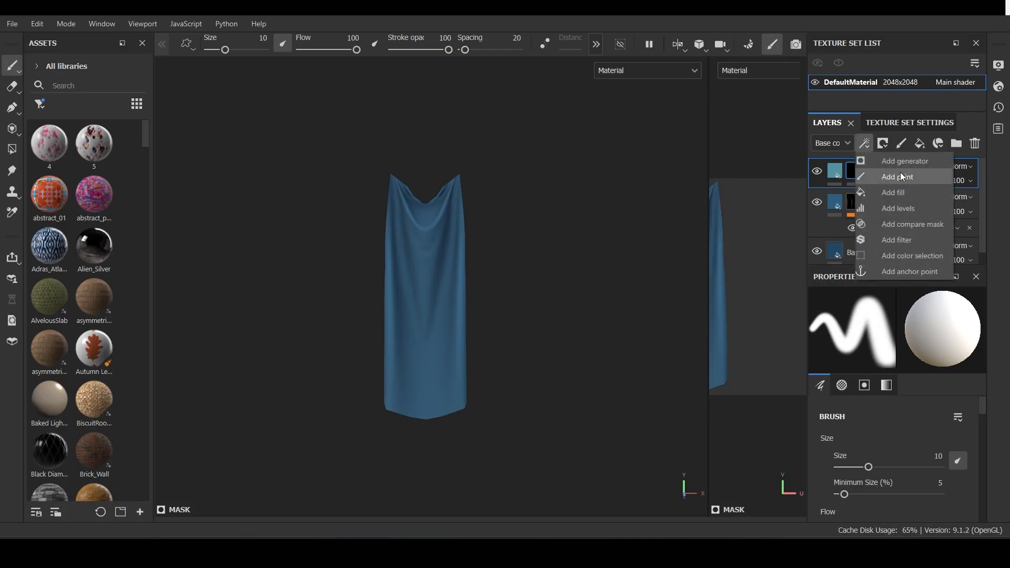
left_click(899, 162)
left_click(904, 330)
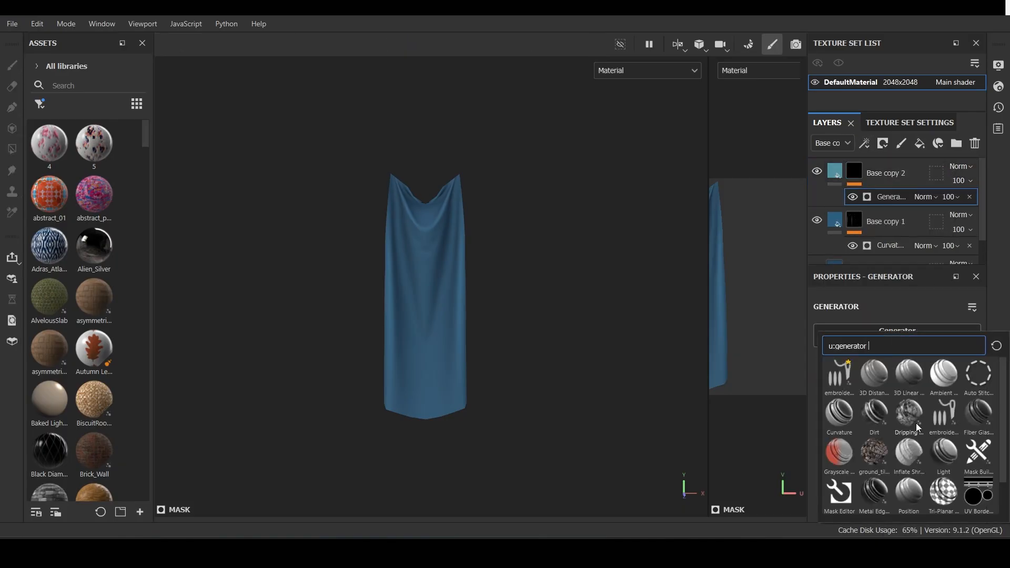
left_click(875, 494)
Switch the Base copy 2 mask generator to Curvature with Global Balance 0.13 and Global Blur 2.72
left_click(863, 335)
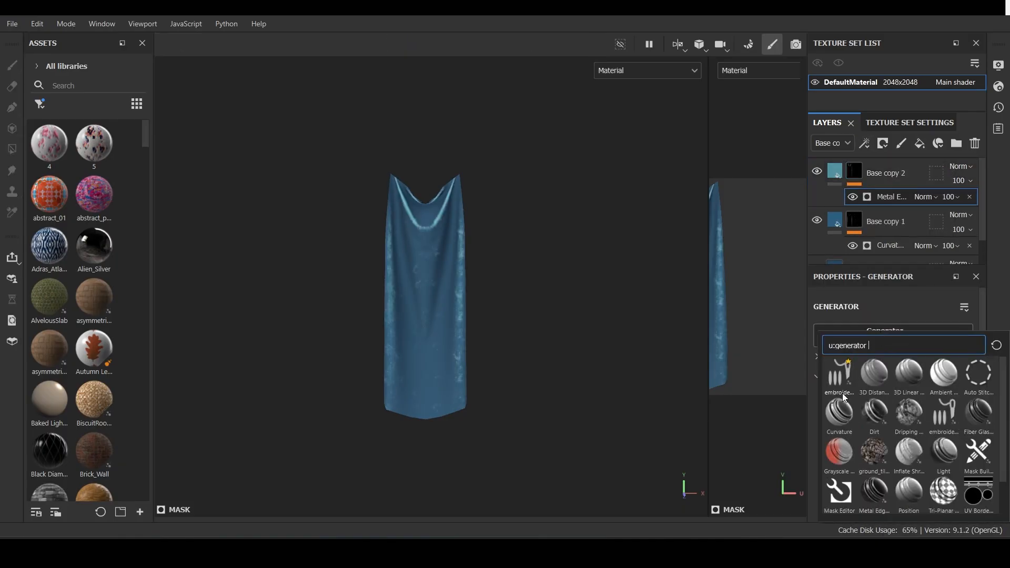
left_click(840, 413)
left_click(918, 392)
left_click(917, 392)
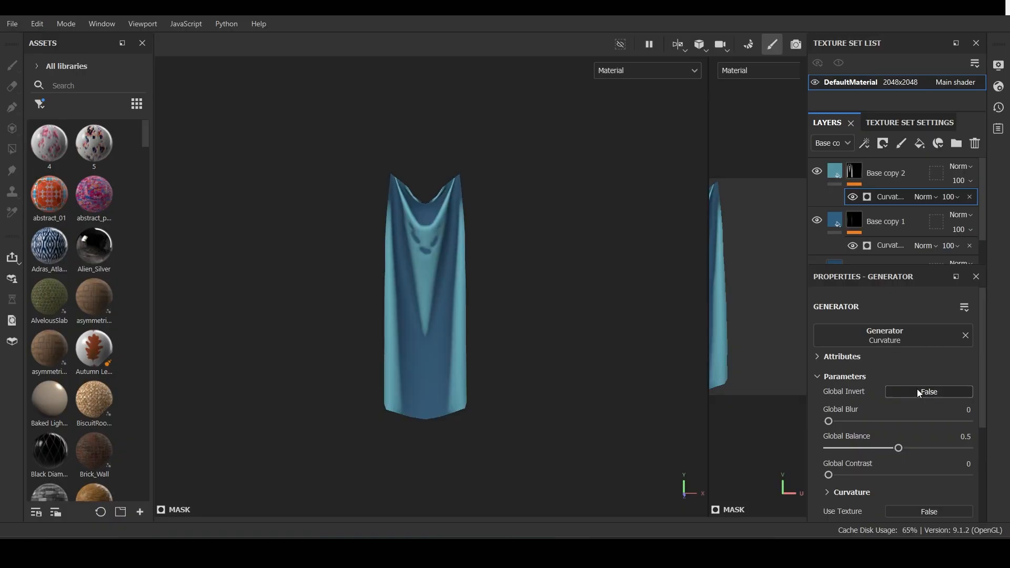
left_click_drag(899, 448, 852, 418)
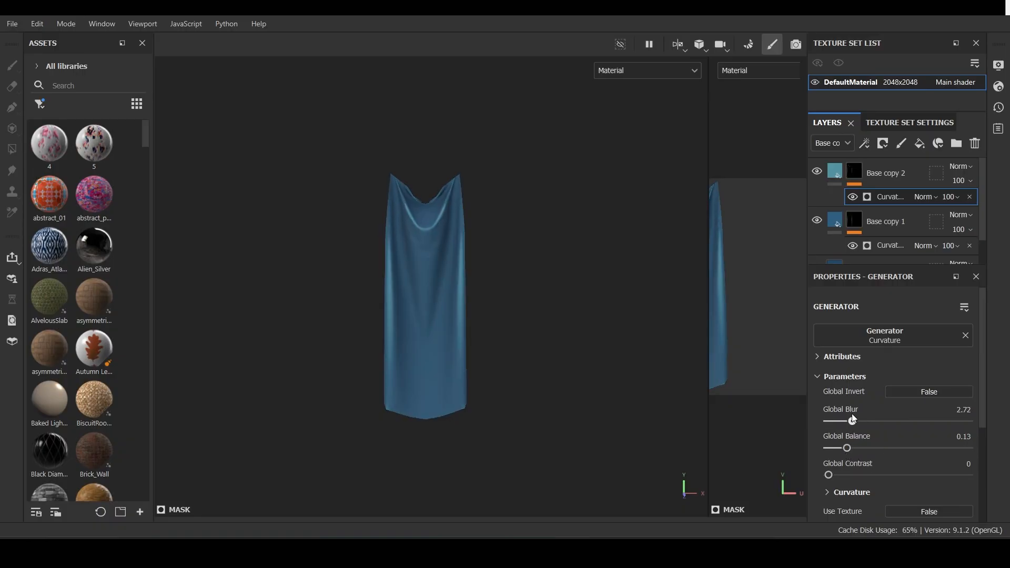
Duplicate Base copy 2 and clear the Curvature generator from the new copy's mask
left_click(881, 168)
key("ctrl+d")
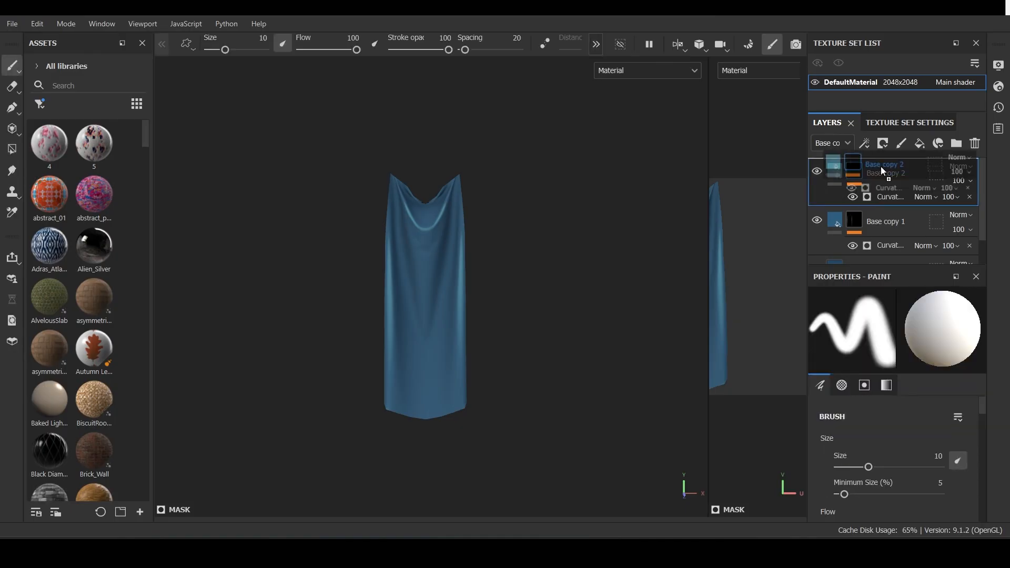
left_click(836, 170)
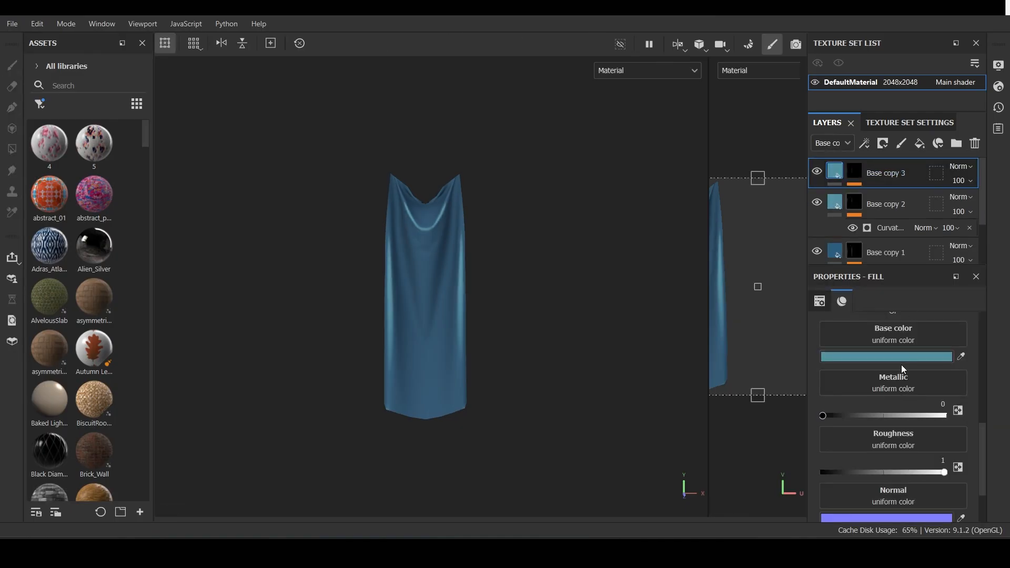
left_click(855, 171)
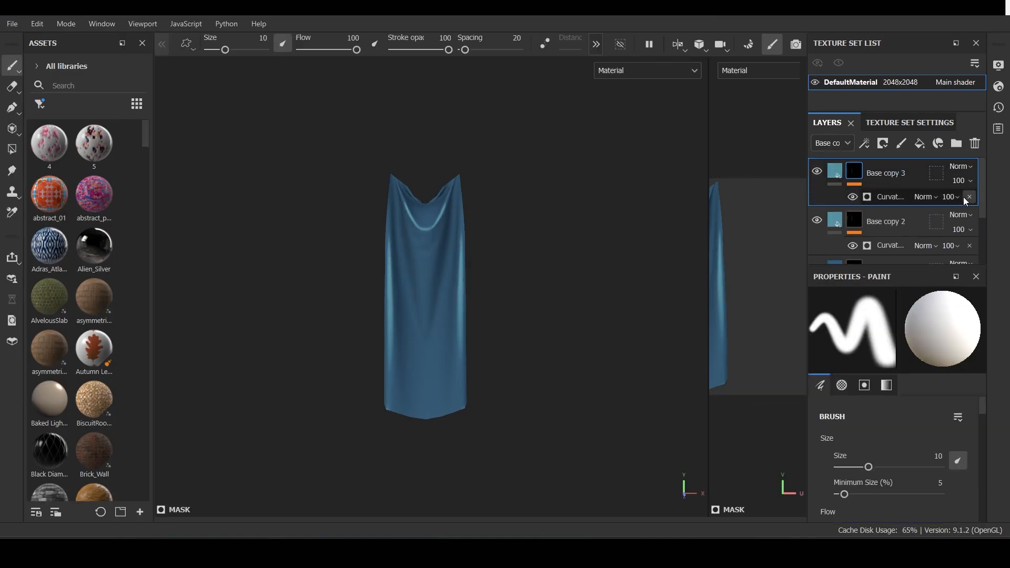
Add a Light generator to the Base copy 3 mask with Horizontal Angle 123 and Vertical Angle 273
left_click(883, 143)
left_click(892, 160)
left_click(928, 340)
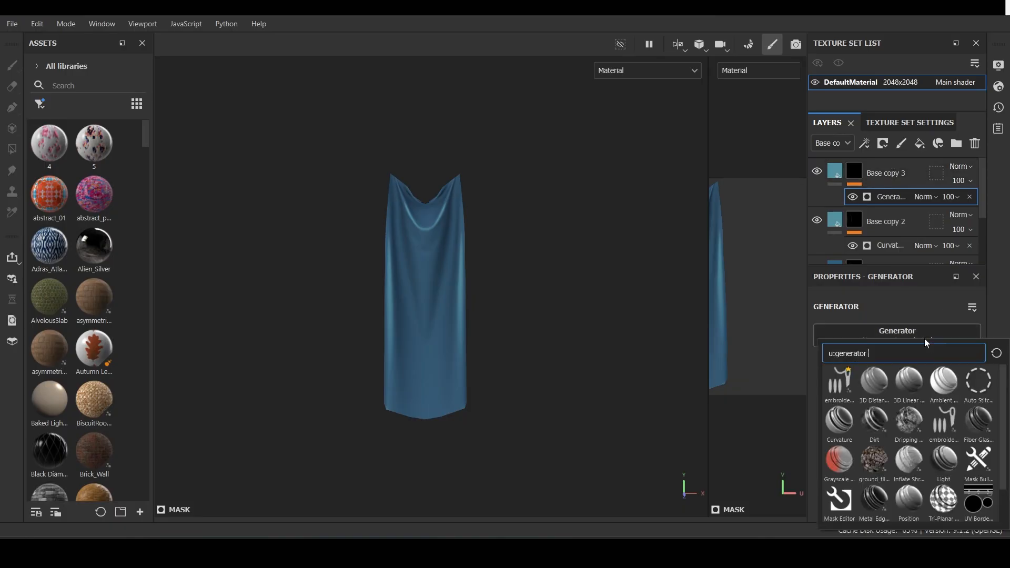
left_click(945, 460)
left_click_drag(905, 477, 901, 483)
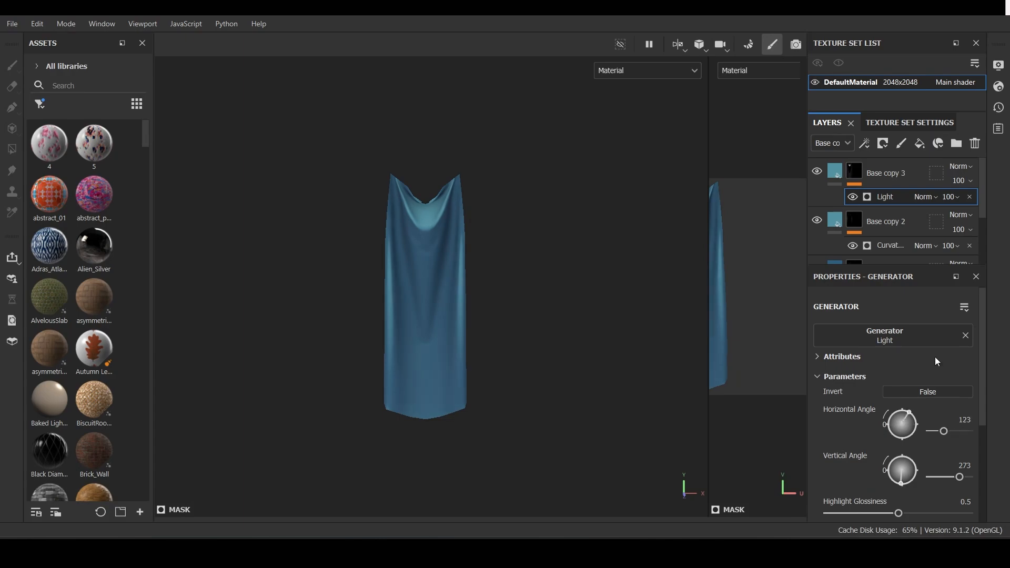
Set the Base copy 3 Light generator to Horizontal Angle 272 and Vertical Angle 274
left_click_drag(903, 487, 904, 485)
scroll(456, 299, "up", 3)
left_click_drag(456, 299, 460, 295, "alt")
scroll(475, 294, "down", 2)
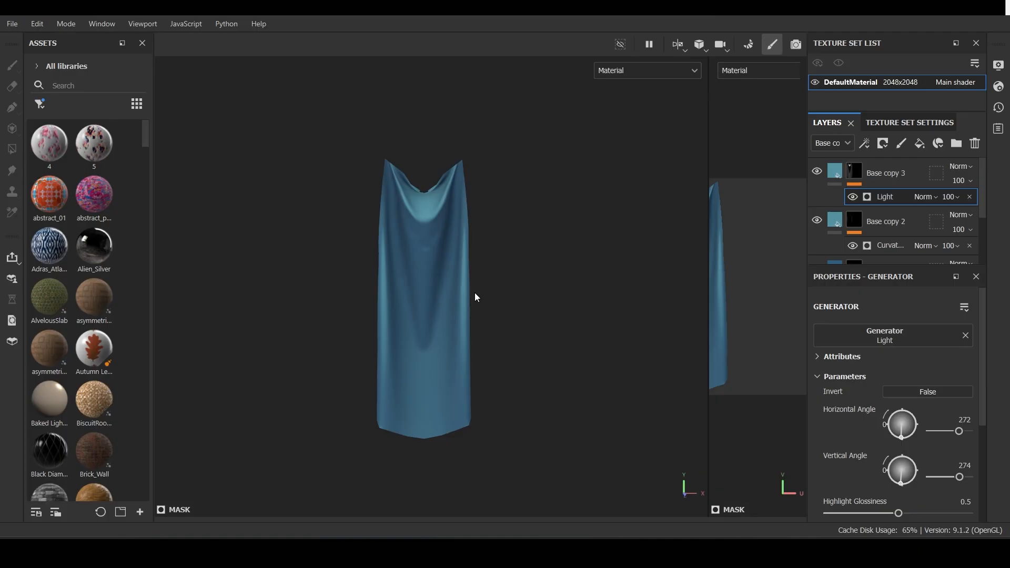
Duplicate the Base copy 3 layer and change the new copy's base color to dark navy blue
left_click(887, 181)
key("ctrl+d")
left_click(837, 172)
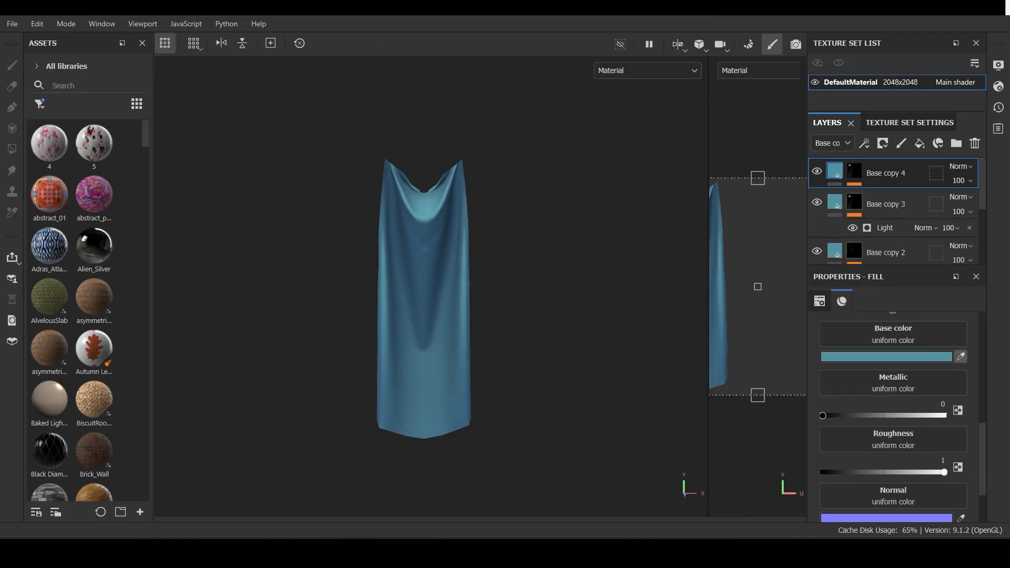
Invert the Light generator in the Base copy 4 mask and set Highlight Glossiness to 0.11 and Highlight Level to 0.12
left_click(855, 172)
left_click(893, 198)
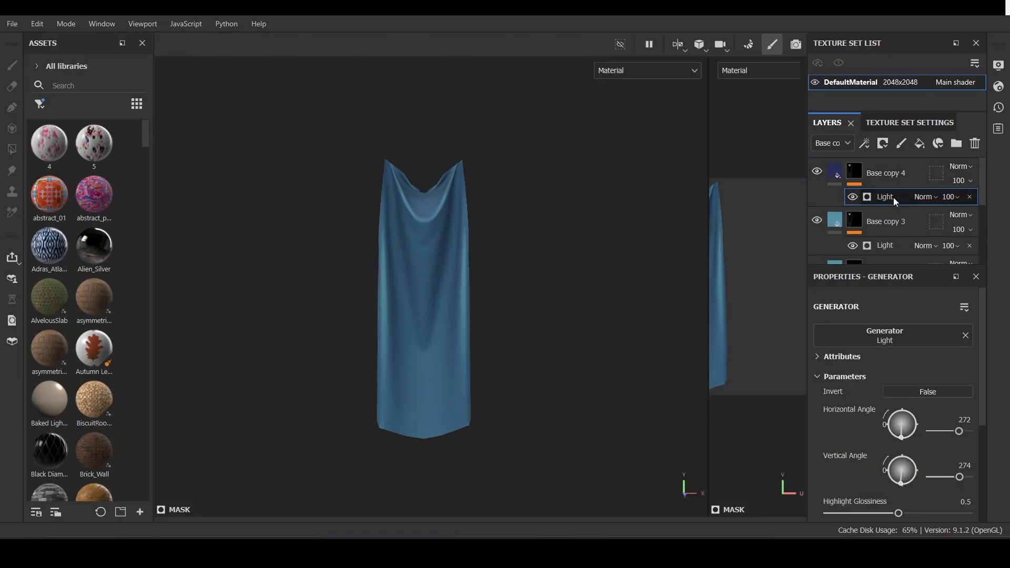
left_click(924, 392)
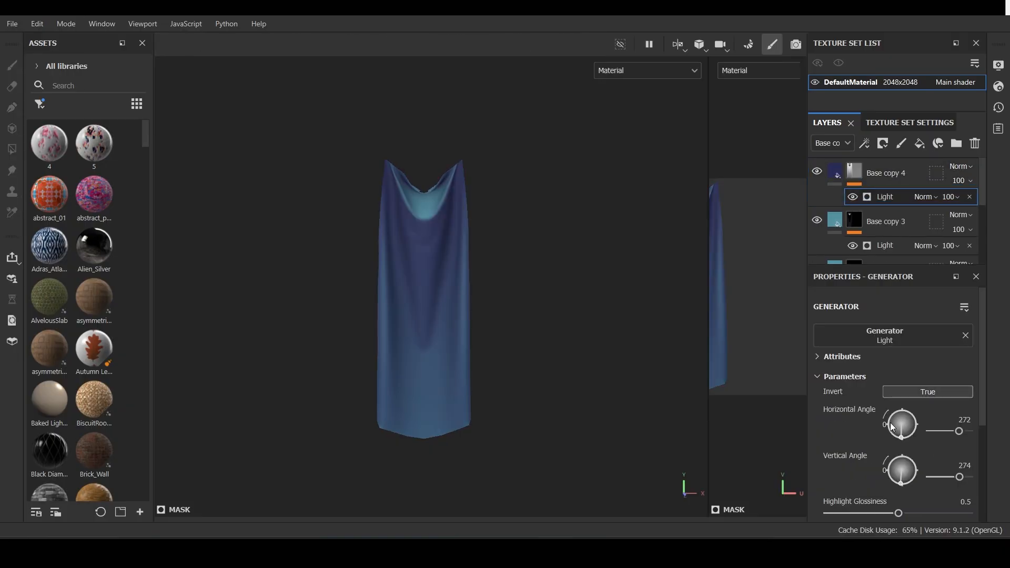
scroll(890, 422, "down", 2)
mouse_move(888, 437)
left_mouse_down()
mouse_move(845, 435)
mouse_move(909, 425)
mouse_move(827, 433)
mouse_move(973, 462)
mouse_move(846, 462)
left_mouse_up()
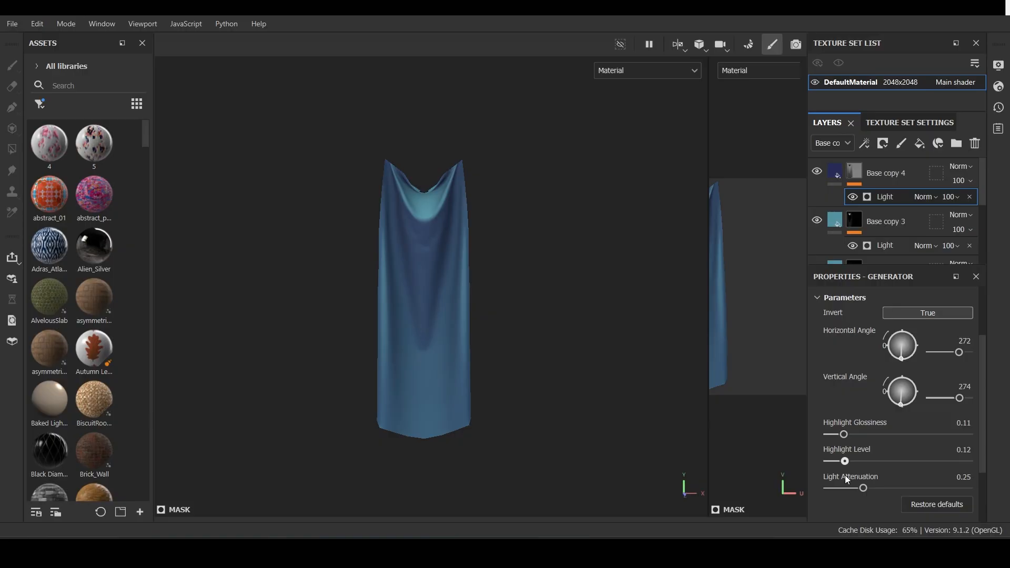
left_click(832, 176)
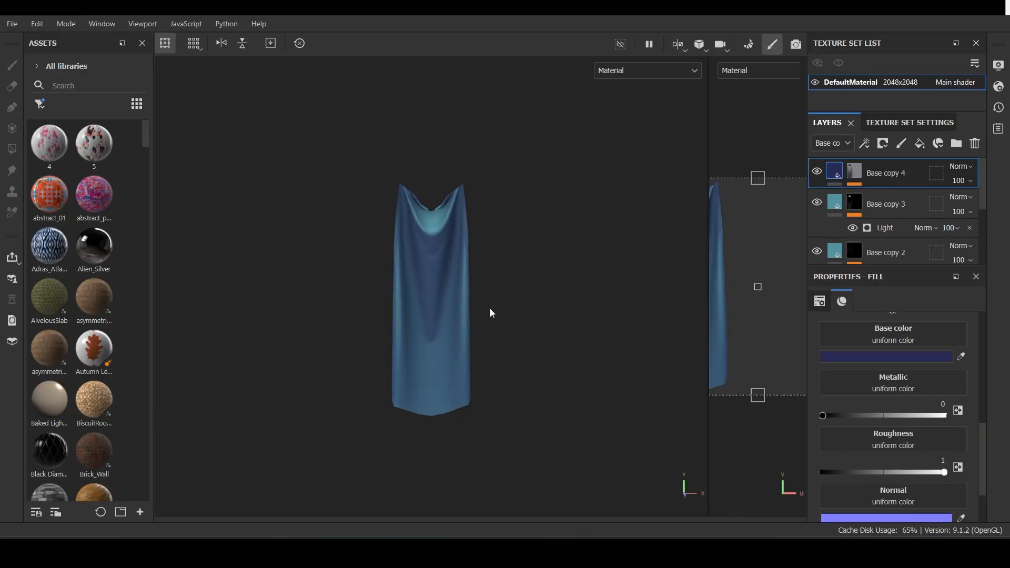
scroll(491, 309, "up", 2)
mouse_move(538, 335)
left_mouse_down("alt")
mouse_move(564, 339)
mouse_move(544, 338)
left_mouse_up("alt")
left_click(854, 204)
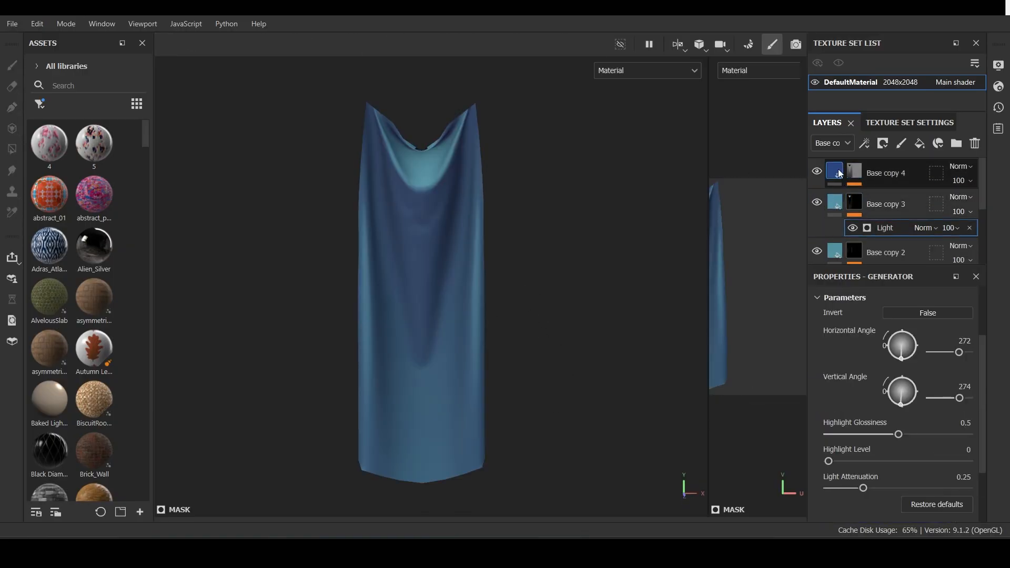
left_click(821, 177)
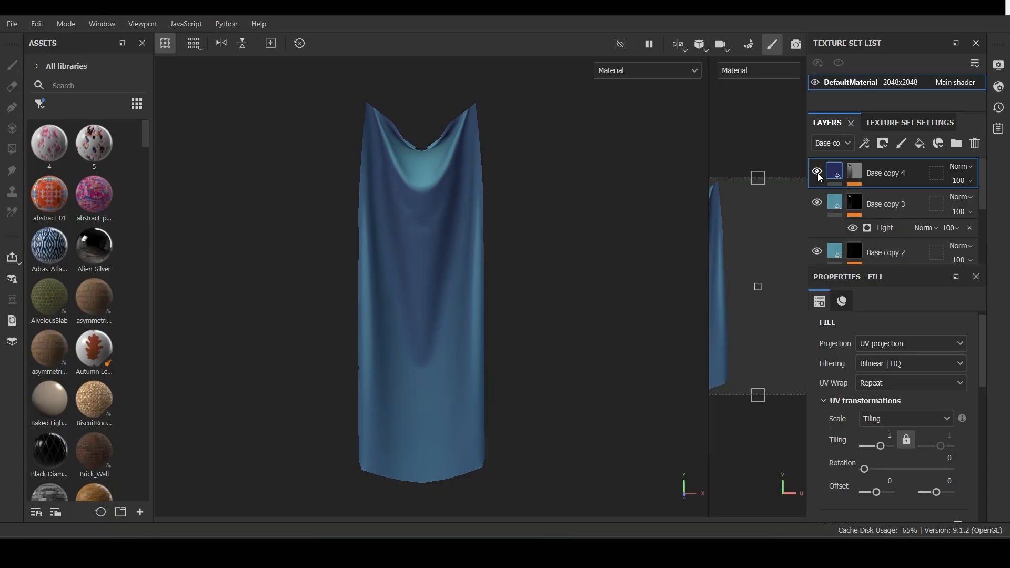
Duplicate Base copy 4 and replace the Light generator in the new copy's mask with a Position generator
key("ctrl+d")
left_click(856, 172)
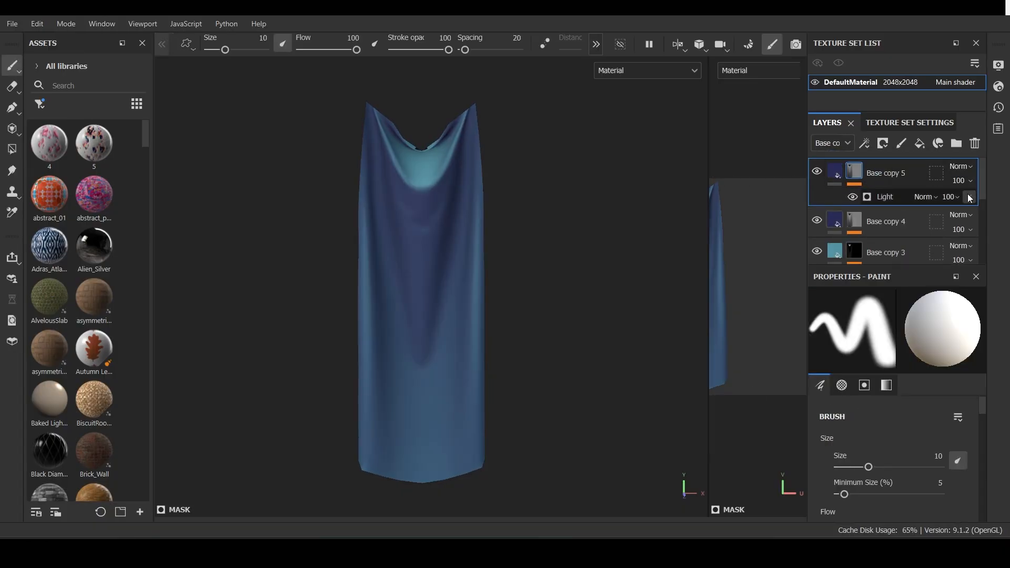
left_click(968, 195)
left_click(864, 144)
left_click(893, 162)
left_click(872, 331)
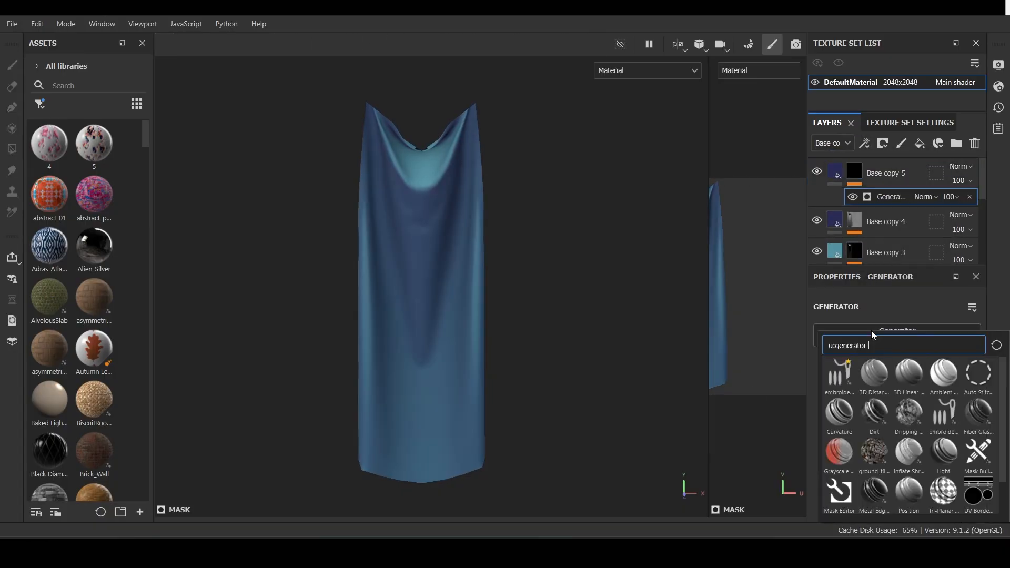
left_click(924, 501)
scroll(883, 432, "down", 3)
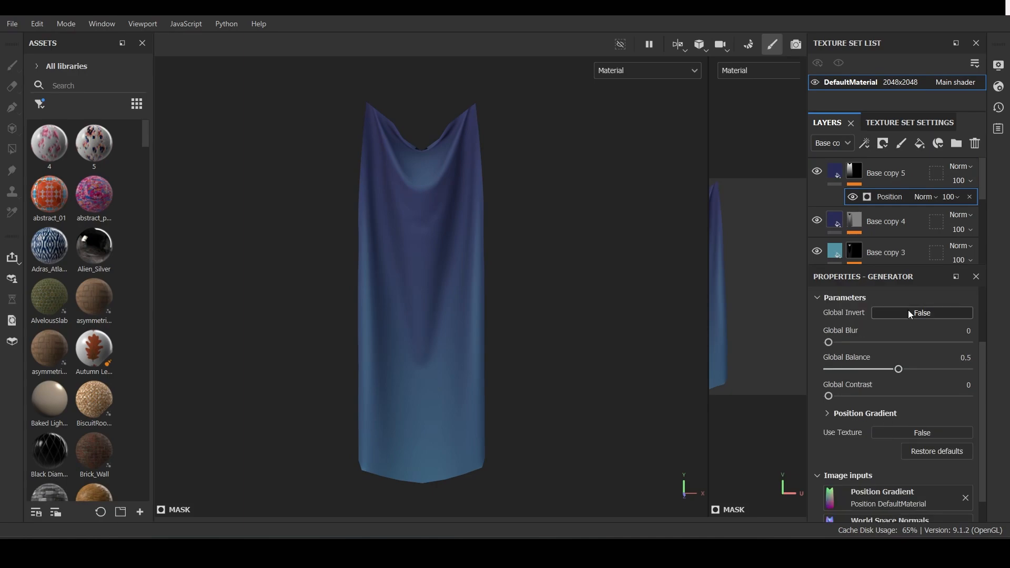
Invert the Position generator with Global Blur 16, Global Balance 0.78 and Global Contrast 0.27, and set Base copy 5 to Darken blending
left_click(909, 312)
left_click_drag(907, 373, 891, 372)
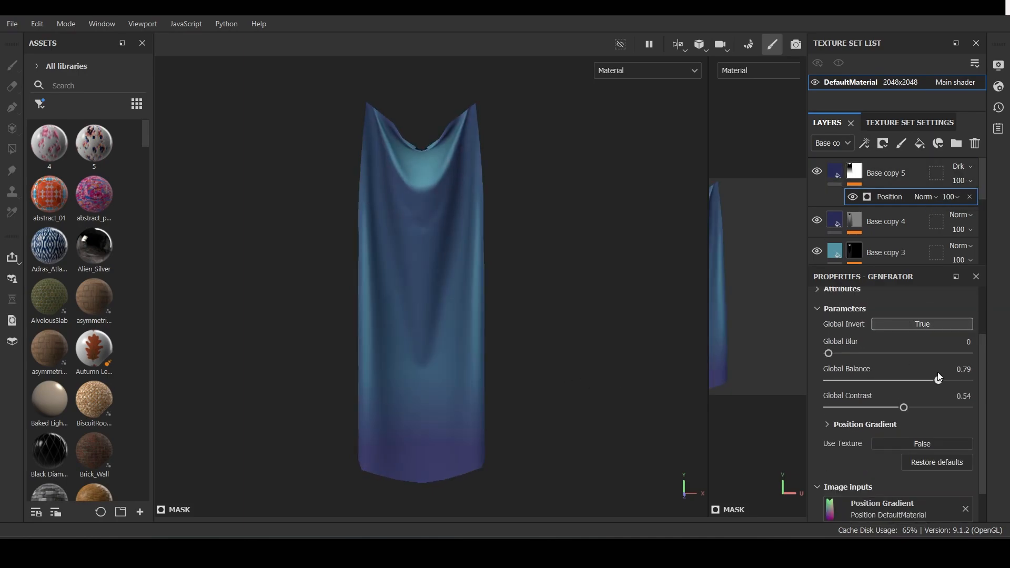
left_click(963, 353)
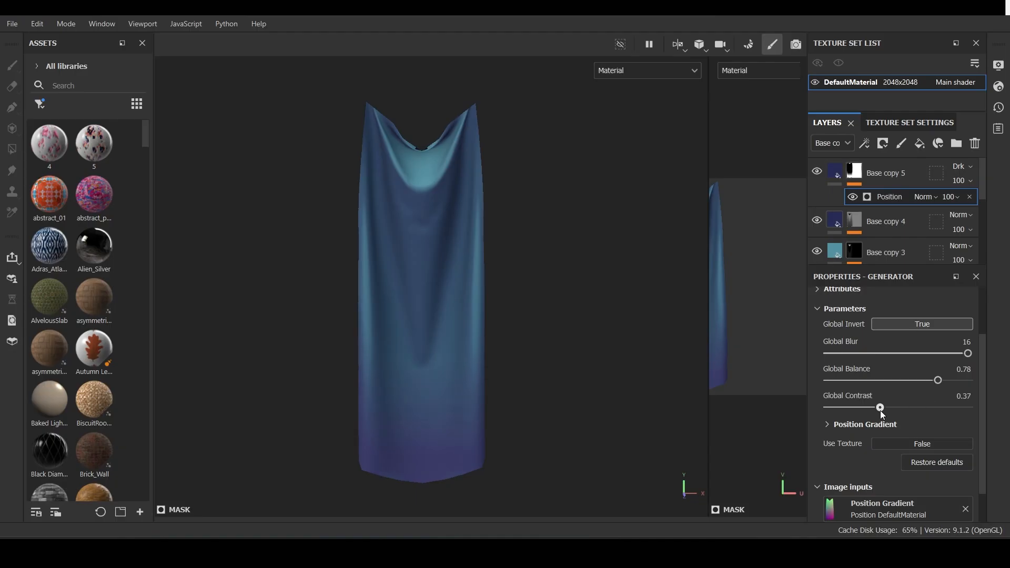
left_click_drag(881, 409, 867, 409)
left_click_drag(526, 306, 491, 346, "alt")
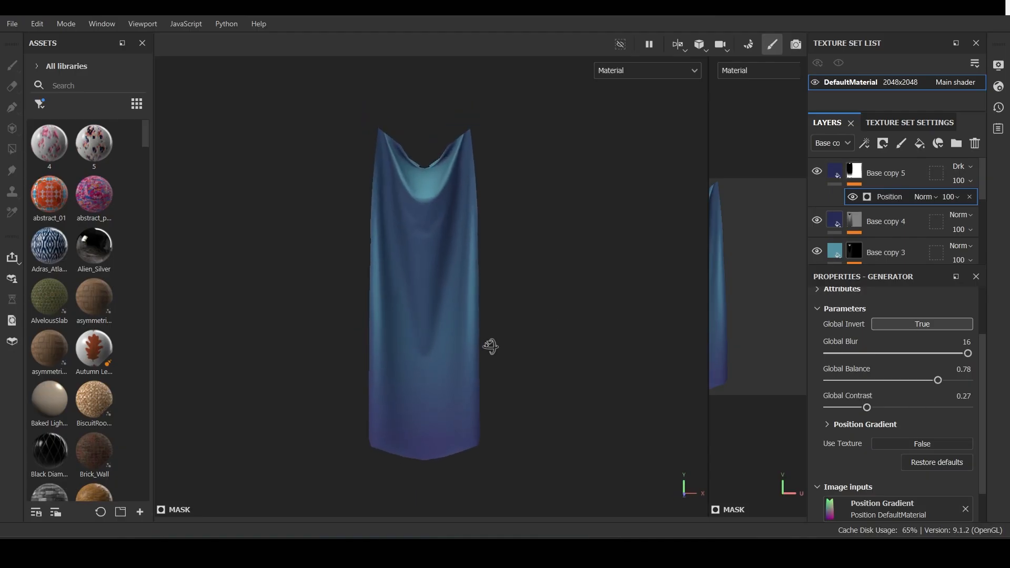
Add a fill layer above Base copy 5 and add an Opacity channel to the texture set
left_click(889, 173)
left_click(920, 143)
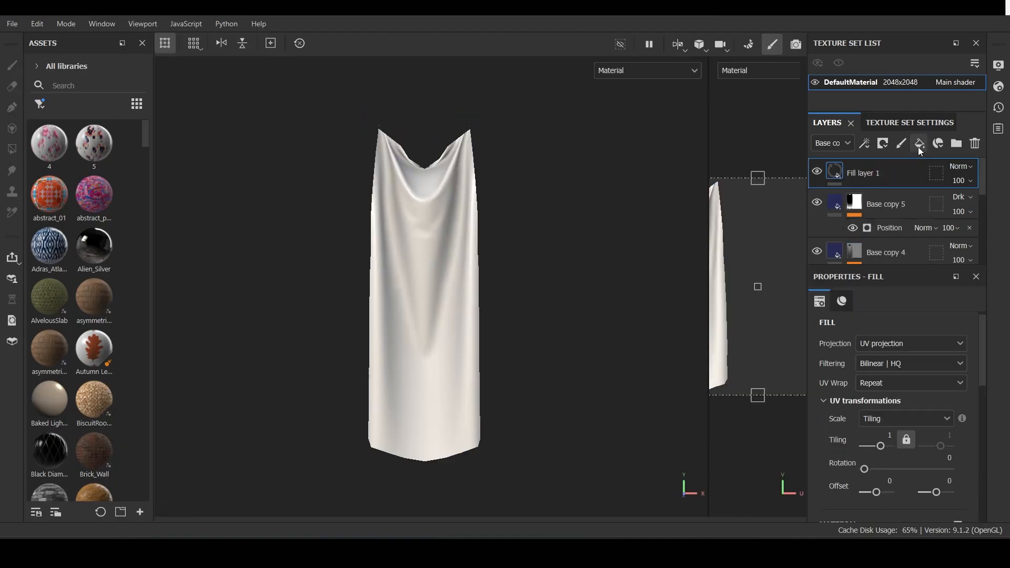
left_click(901, 123)
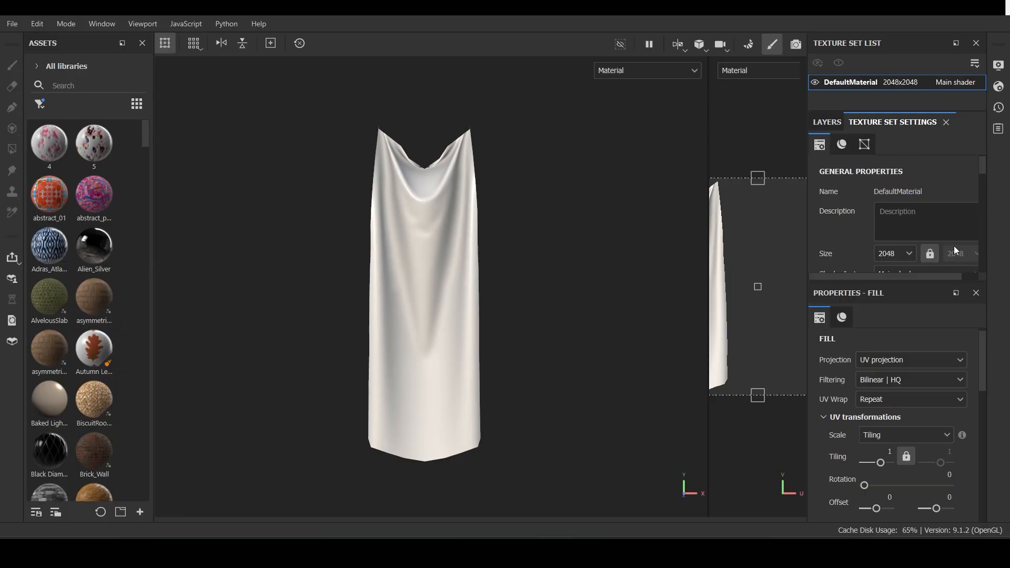
scroll(955, 245, "down", 3)
left_click(974, 206)
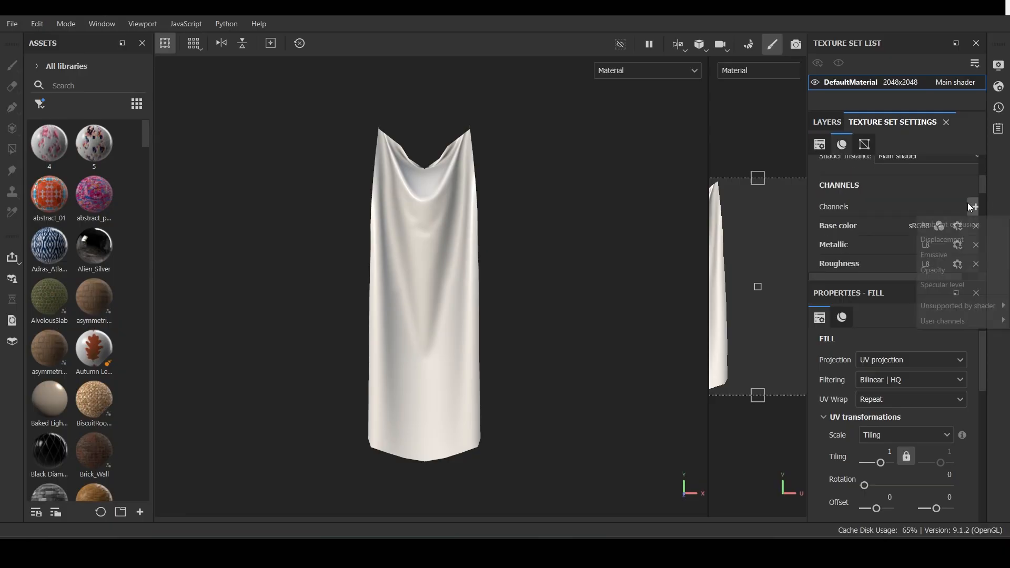
left_click(954, 269)
left_click(827, 123)
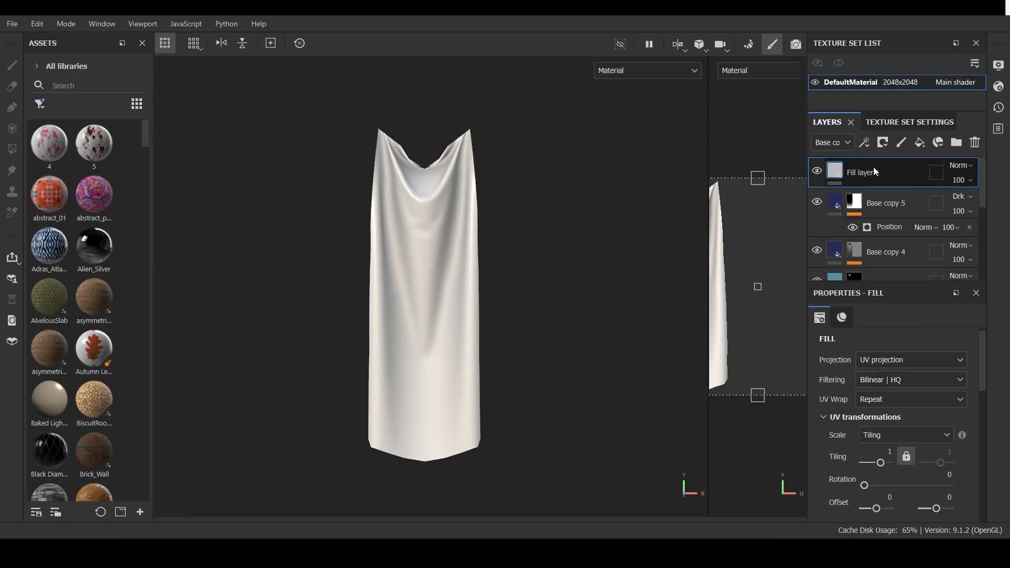
Give Fill layer 1 a black mask with a Paint effect and limit the fill to the opacity channel
left_click(883, 142)
left_click(920, 181)
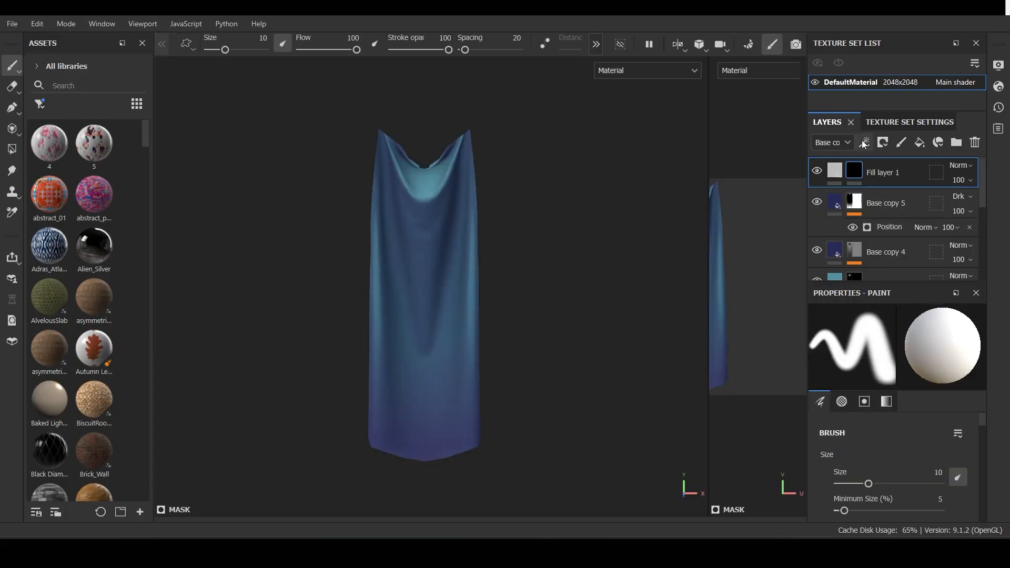
left_click(864, 143)
left_click(898, 171)
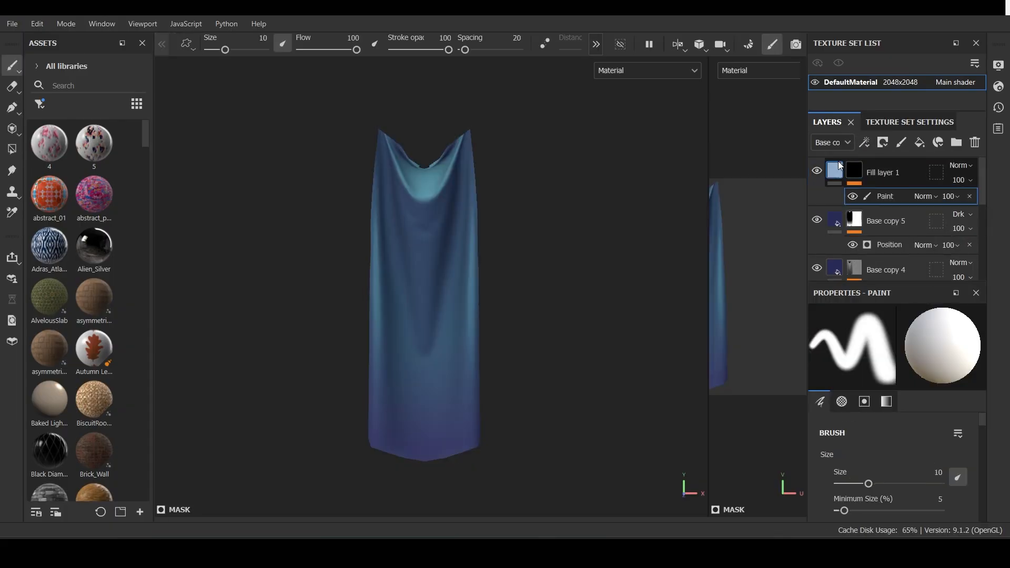
left_click(840, 166)
scroll(948, 422, "up", 1)
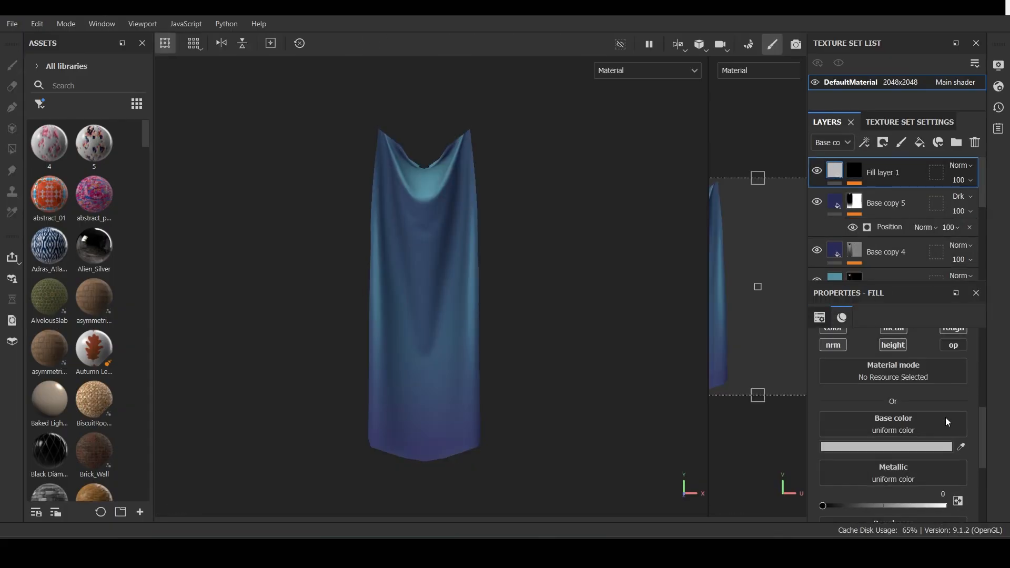
left_click(954, 348, "alt")
Paint test strokes in the Fill layer 1 mask near the banner's lower corner and check them in the mask view
left_click(857, 173)
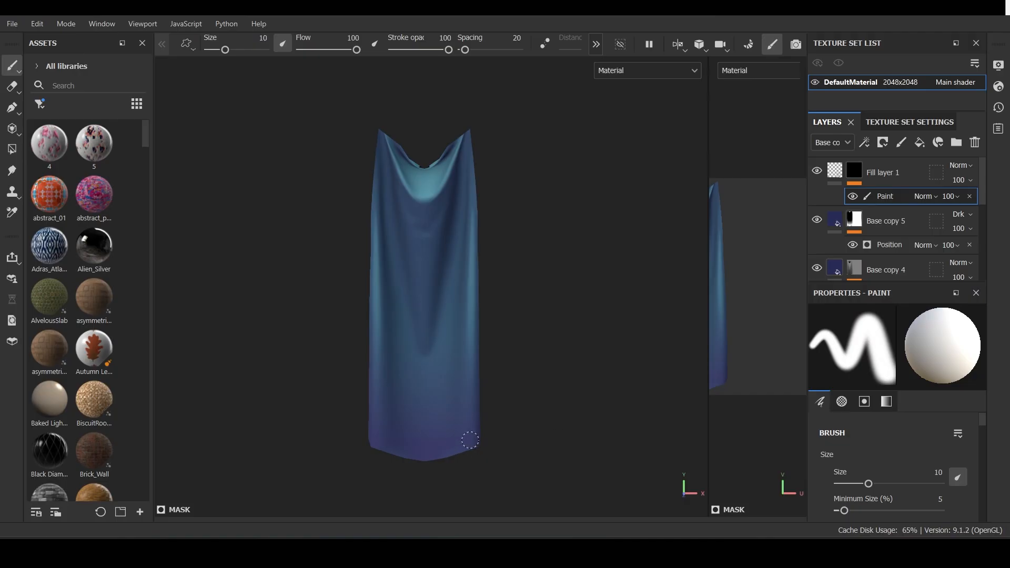
left_click_drag(470, 440, 495, 433)
scroll(529, 424, "up", 2)
middle_click_drag(529, 424, 528, 333, "alt")
scroll(897, 470, "down", 10)
left_click_drag(893, 491, 821, 489)
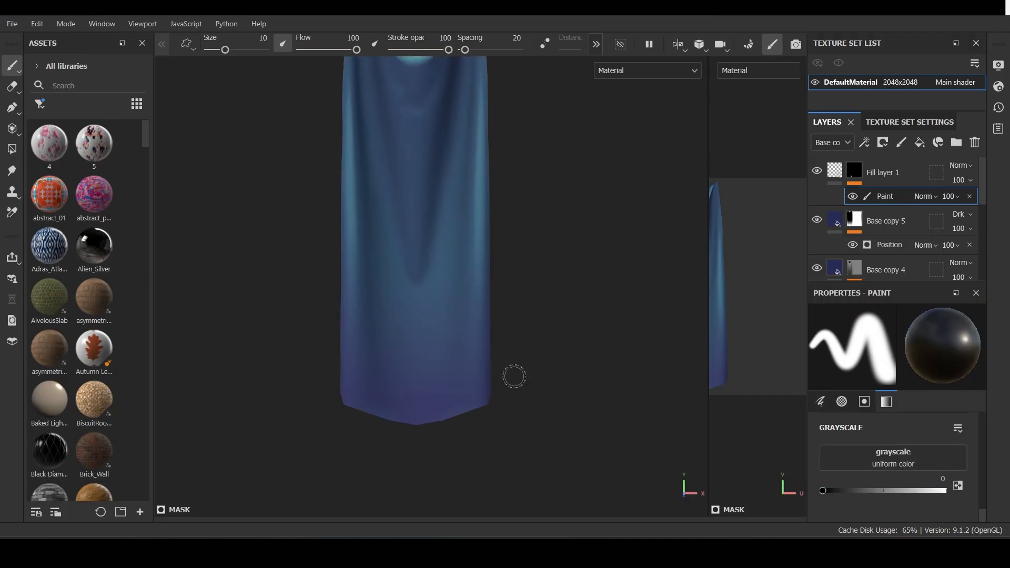
key("m")
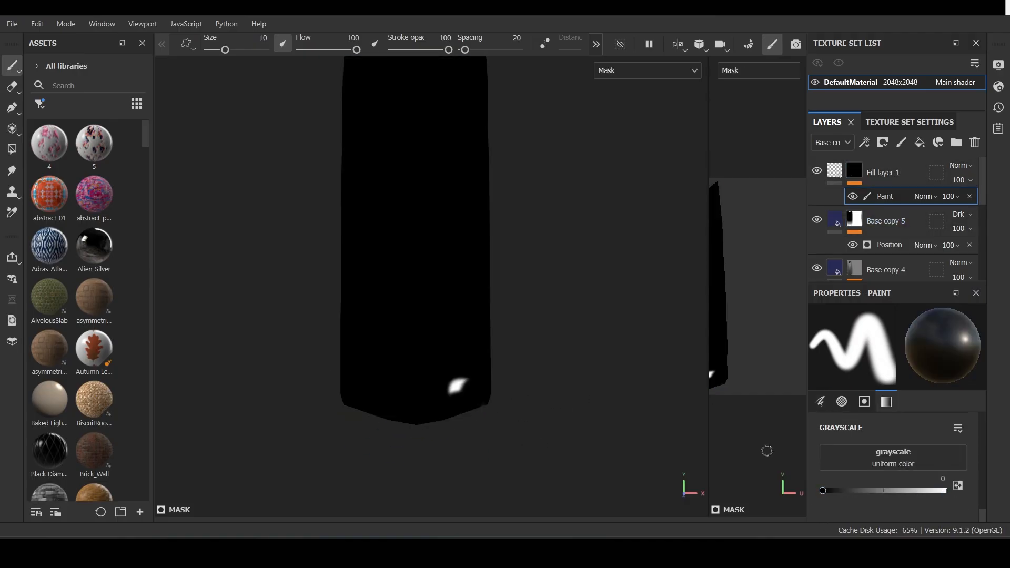
key("x")
key("Delete")
key("m")
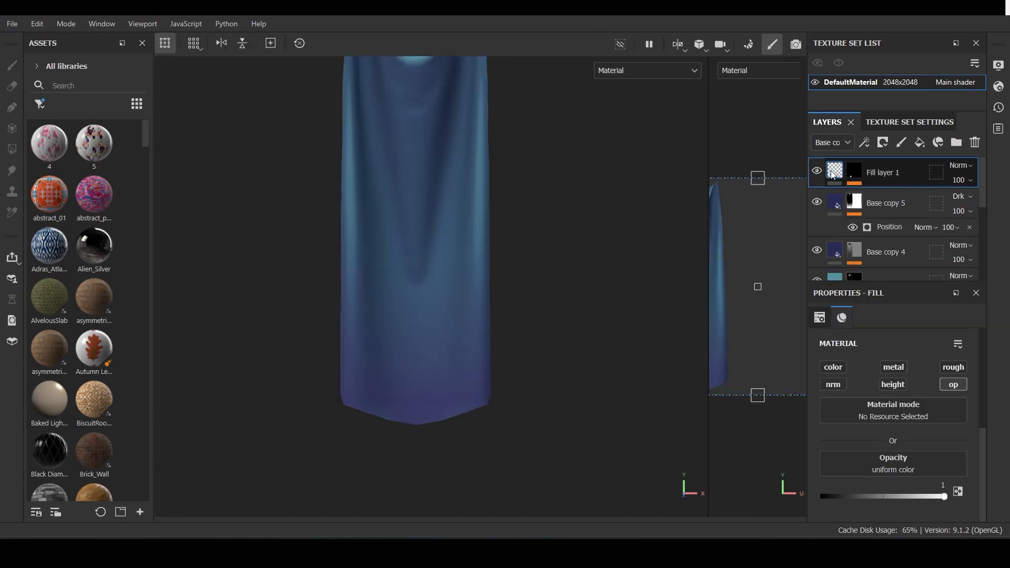
Set the Fill layer 1 opacity value to 0 and replace the mask's Paint effect with an empty one
left_click_drag(871, 497, 820, 497)
scroll(370, 397, "up", 3)
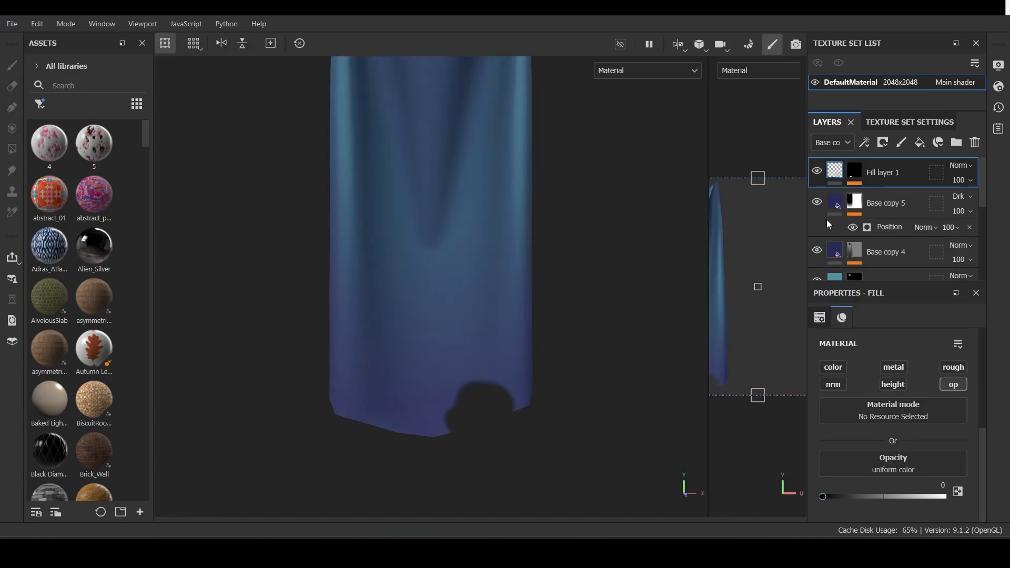
left_click(854, 171)
left_click(970, 196)
left_click(865, 142)
left_click(885, 174)
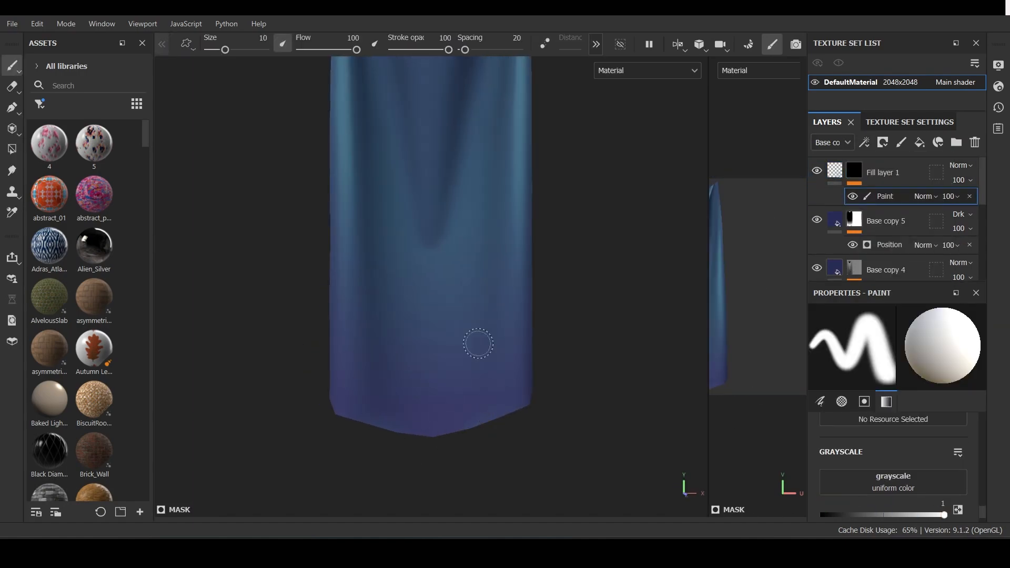
Paint ragged cut-outs along the banner's lower edge in the mask with an artistic hair brush, plus a small hole above it
left_click(38, 108)
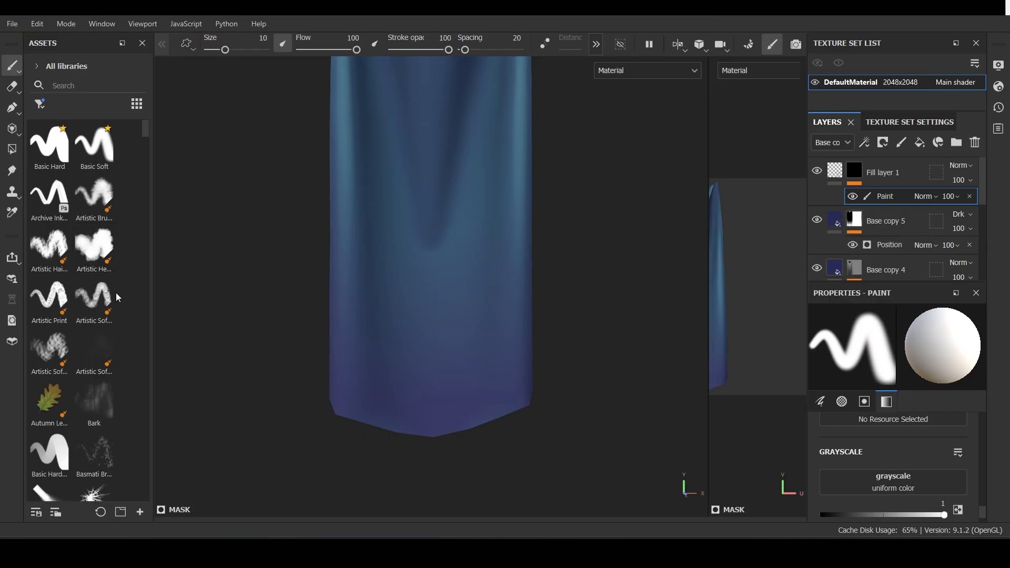
scroll(266, 404, "up", 2)
left_click(49, 247)
mouse_move(287, 400)
left_mouse_down()
mouse_move(350, 429)
mouse_move(300, 421)
mouse_move(443, 476)
mouse_move(589, 390)
left_mouse_up()
right_click_drag(590, 389, 489, 384, "ctrl")
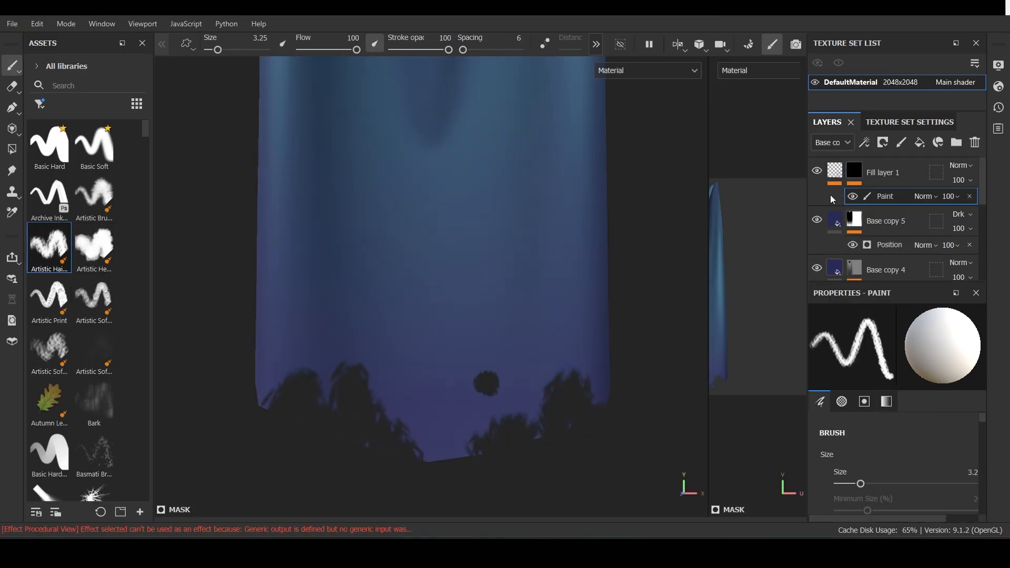
Sharpen the Fill layer 1 mask edges with a Levels effect and add a Blur filter above it
left_click(864, 143)
left_click(889, 199)
left_click_drag(823, 348, 854, 343)
left_click(886, 215)
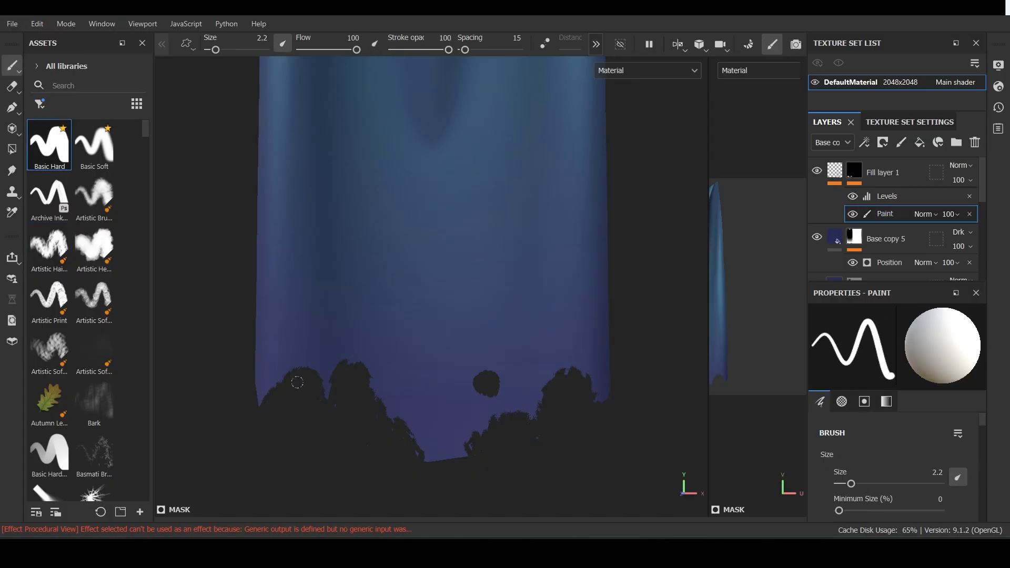
left_click(865, 143)
left_click(888, 217)
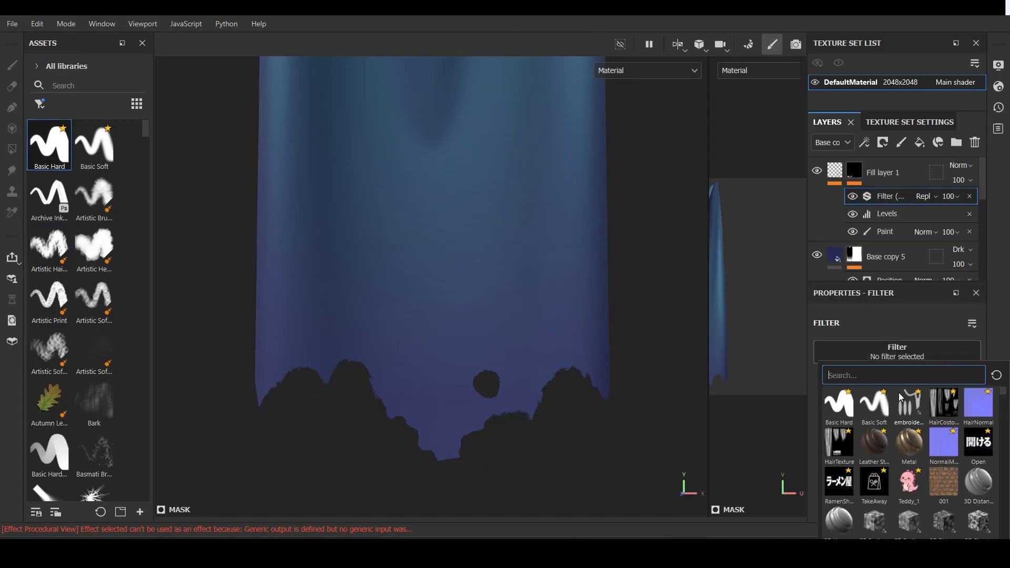
left_click(829, 416)
mouse_move(476, 407)
right_mouse_down("alt")
mouse_move(478, 359)
mouse_move(413, 430)
right_mouse_up("alt")
middle_click_drag(412, 430, 526, 391, "alt")
Refine the torn lower edge in the mask's Paint effect with the Basic Hard brush at about size 2.2, adding and erasing cut-outs
left_click(886, 232)
left_click_drag(391, 336, 464, 367)
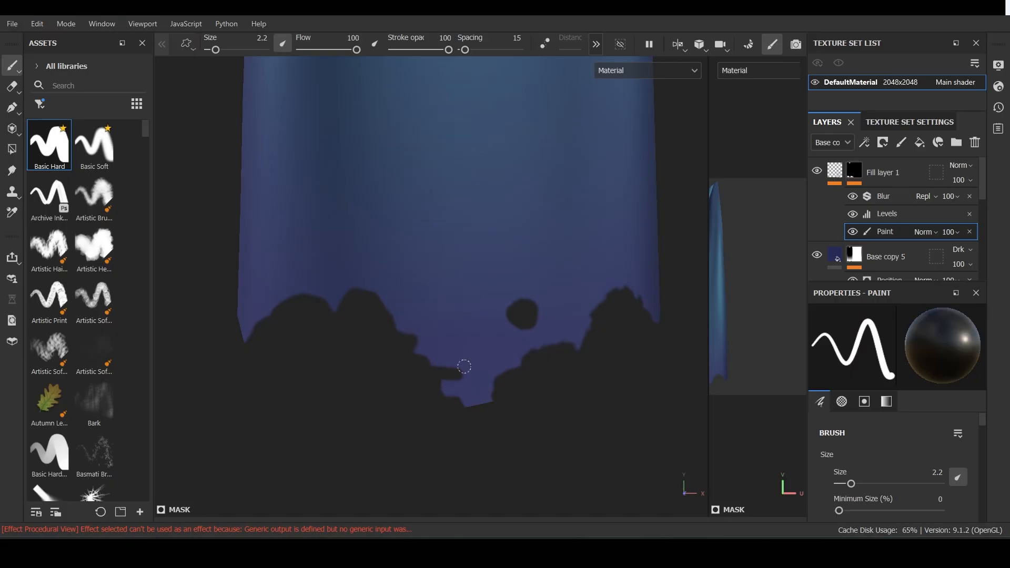
key("x")
right_click_drag(459, 371, 443, 372, "ctrl")
mouse_move(458, 404)
left_mouse_down()
mouse_move(478, 406)
mouse_move(493, 386)
left_mouse_up()
middle_click_drag(533, 371, 482, 386, "alt")
right_click_drag(483, 386, 476, 420, "alt")
left_click_drag(462, 364, 584, 284)
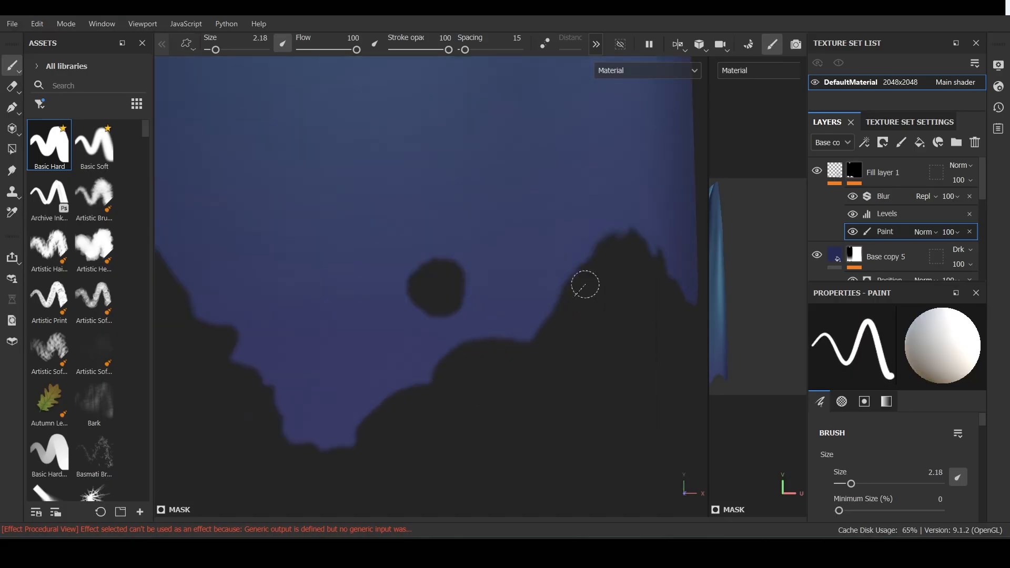
right_click_drag(584, 284, 621, 71, "alt")
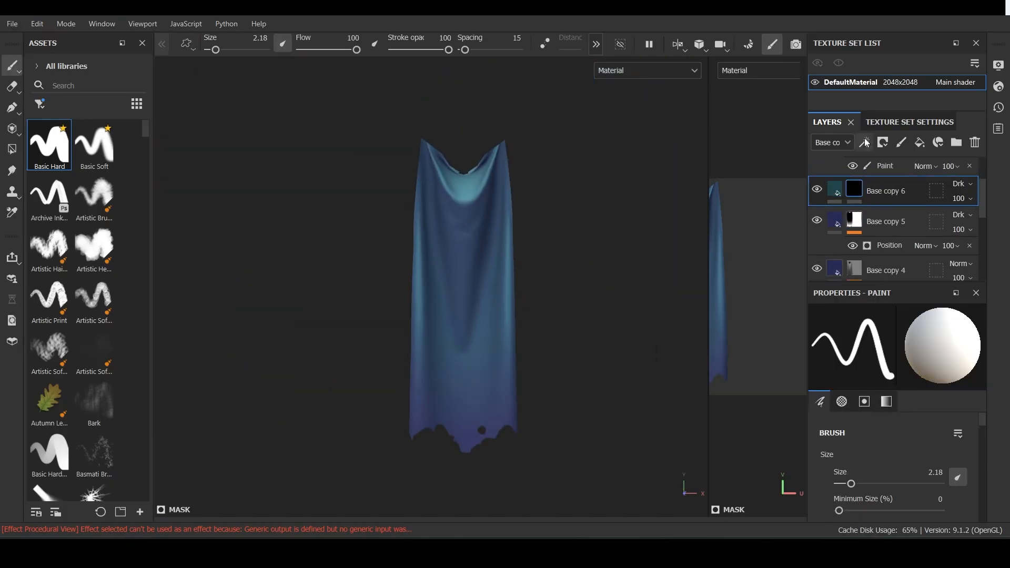
left_click(898, 351)
type("light")
left_click(951, 432)
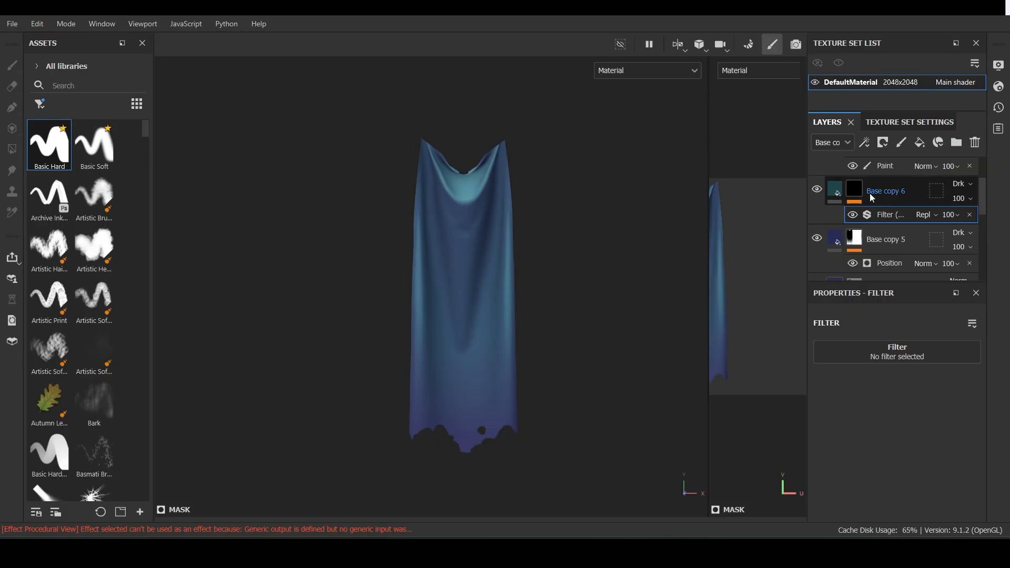
Set the Base copy 6 layer's blend mode to Normal
left_click(964, 184)
left_click(924, 24)
scroll(884, 232, "up", 2)
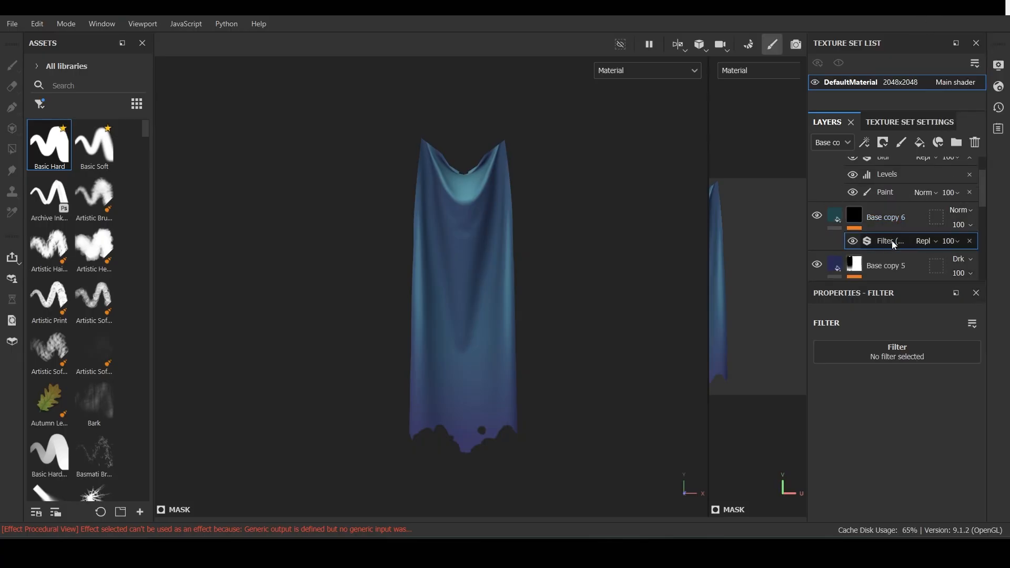
Add a Light generator to the Base copy 6 mask in place of the empty filter, with horizontal angle 163 and vertical angle 24
scroll(893, 241, "down", 2)
left_click(856, 186)
left_click(864, 143)
left_click(895, 158)
left_click(895, 348)
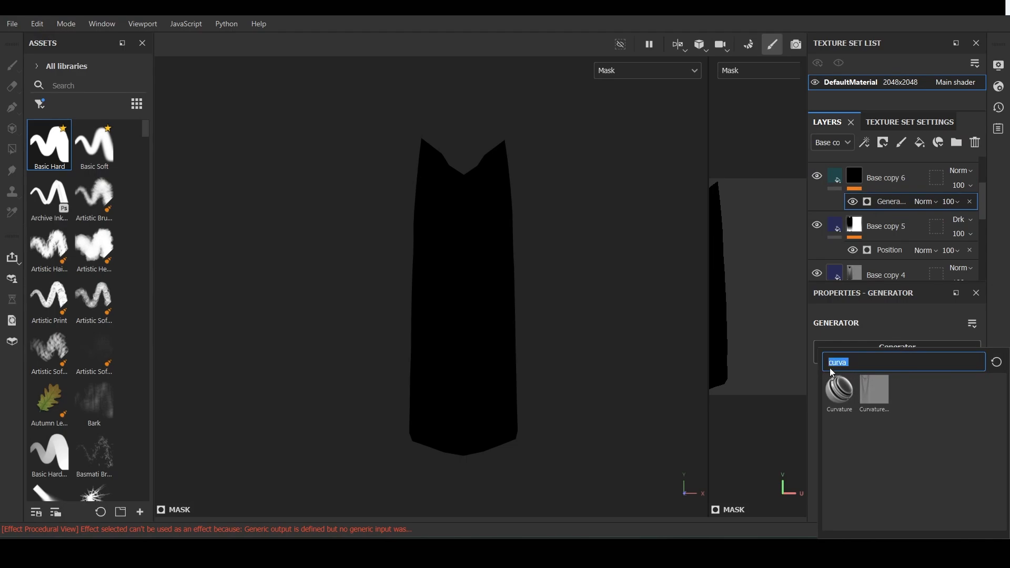
type("light")
left_click(942, 434)
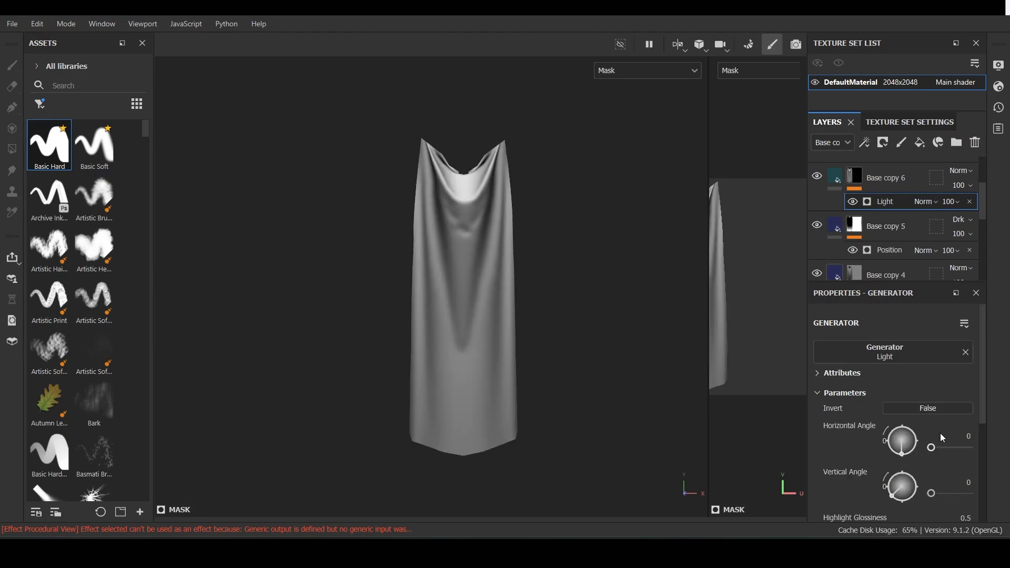
left_click_drag(915, 439, 945, 427)
left_click_drag(870, 482, 890, 495)
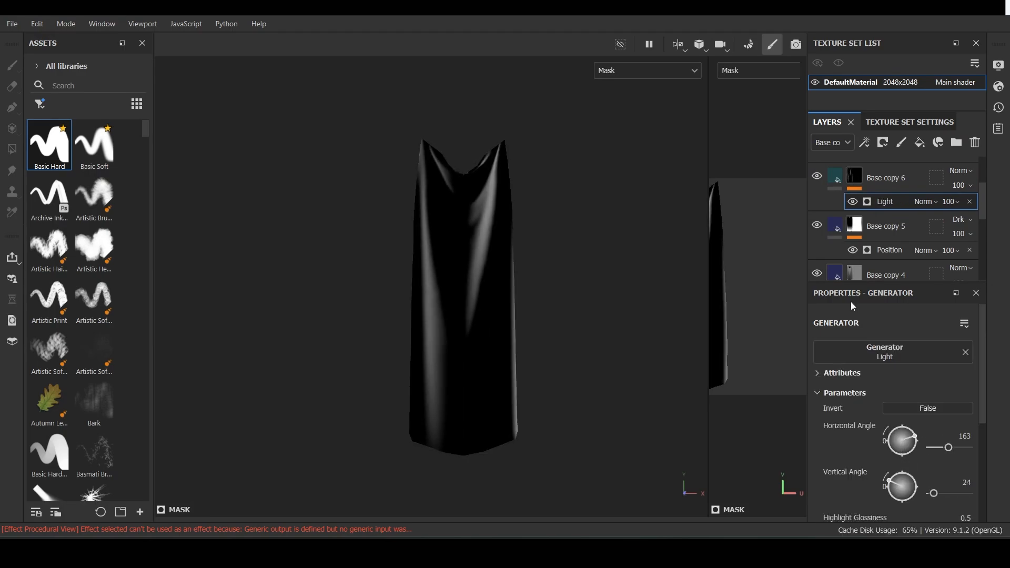
Change the Base copy 6 base color to a brighter medium teal
left_click(840, 181)
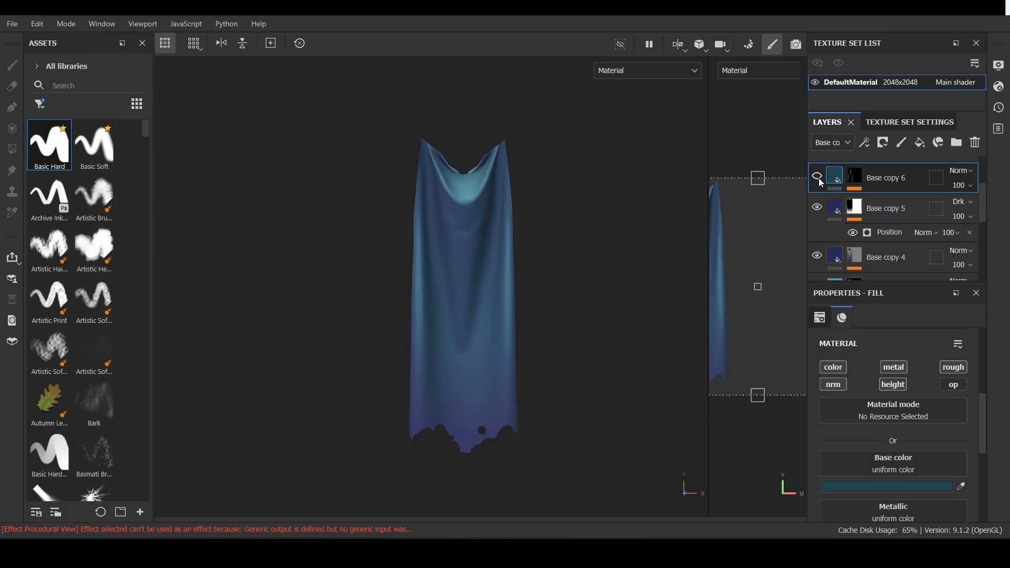
left_click(918, 482)
left_click(851, 377)
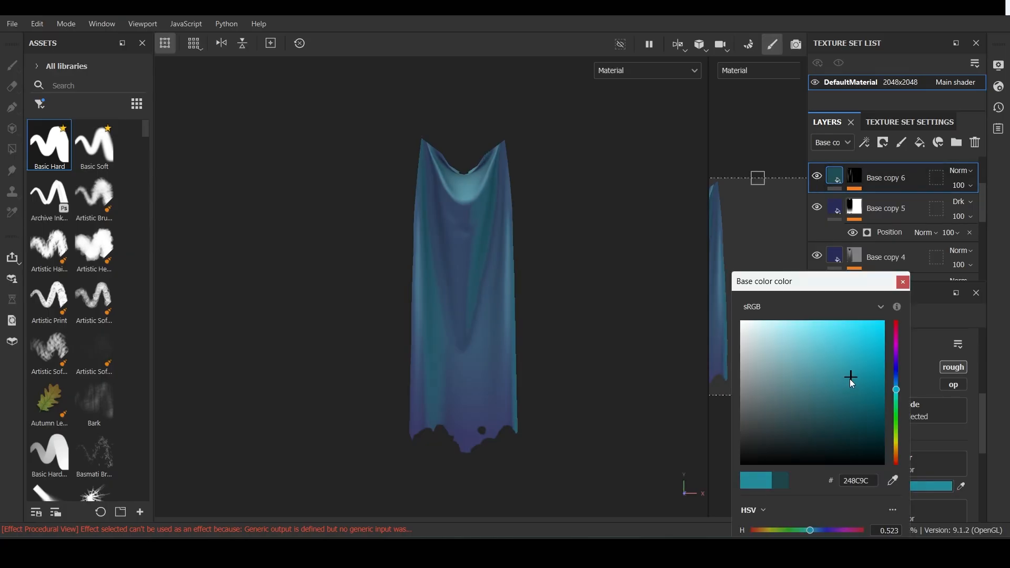
left_click_drag(834, 390, 845, 389)
left_click(903, 282)
Adjust the Base copy 6 Light generator to highlight glossiness about 0.58, highlight level 0 and light attenuation 0.2
left_click(855, 177)
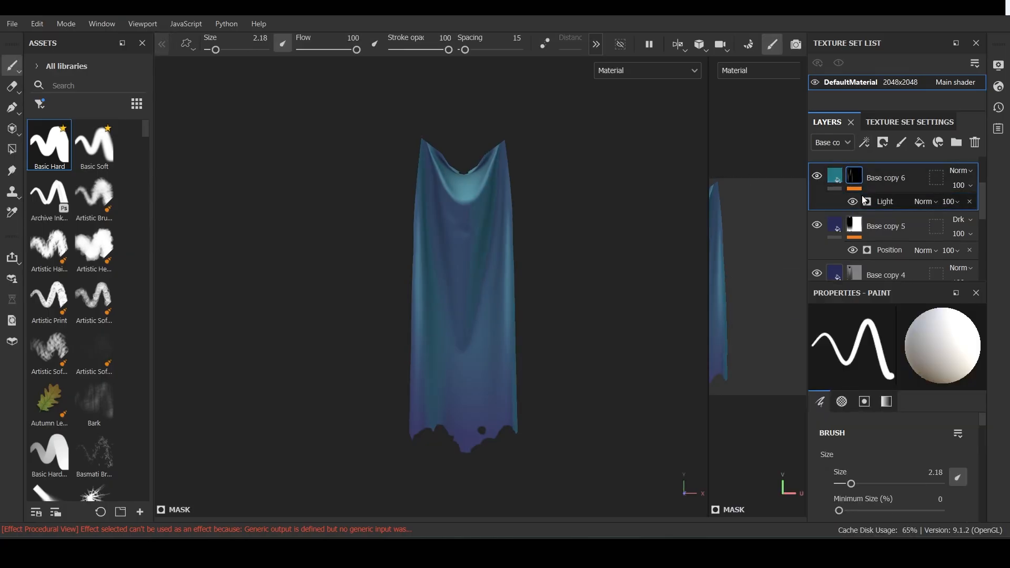
left_click(886, 201)
scroll(918, 441, "down", 1)
mouse_move(899, 451)
left_mouse_down()
mouse_move(867, 451)
mouse_move(910, 451)
left_mouse_up()
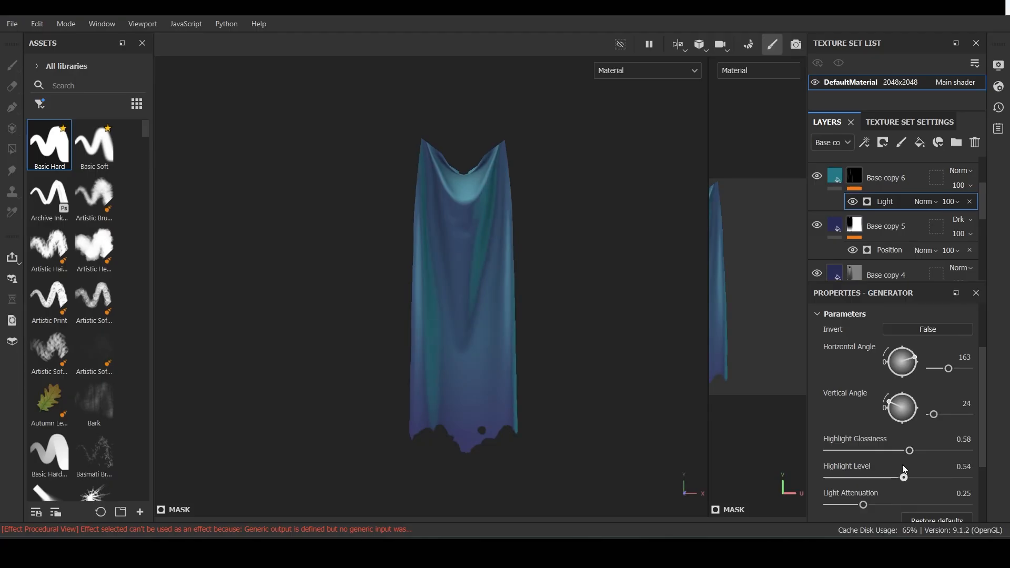
left_click_drag(882, 516, 857, 510)
scroll(905, 458, "up", 2)
scroll(905, 458, "down", 3)
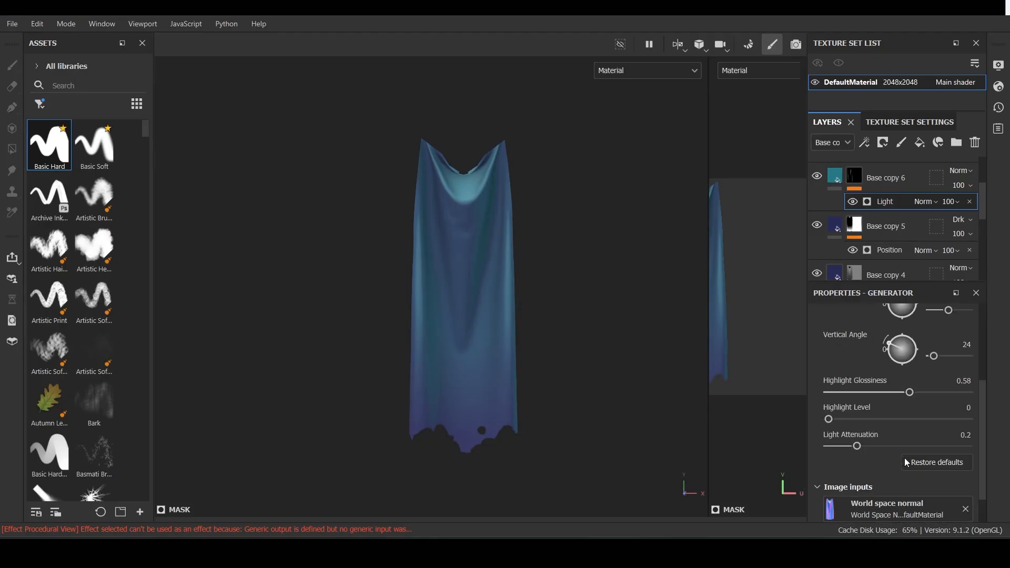
left_click_drag(910, 393, 908, 392)
scroll(895, 363, "up", 3)
Add a Blur filter with intensity 4.79 above the Light generator in the Base copy 6 mask
left_click(865, 143)
left_click(894, 220)
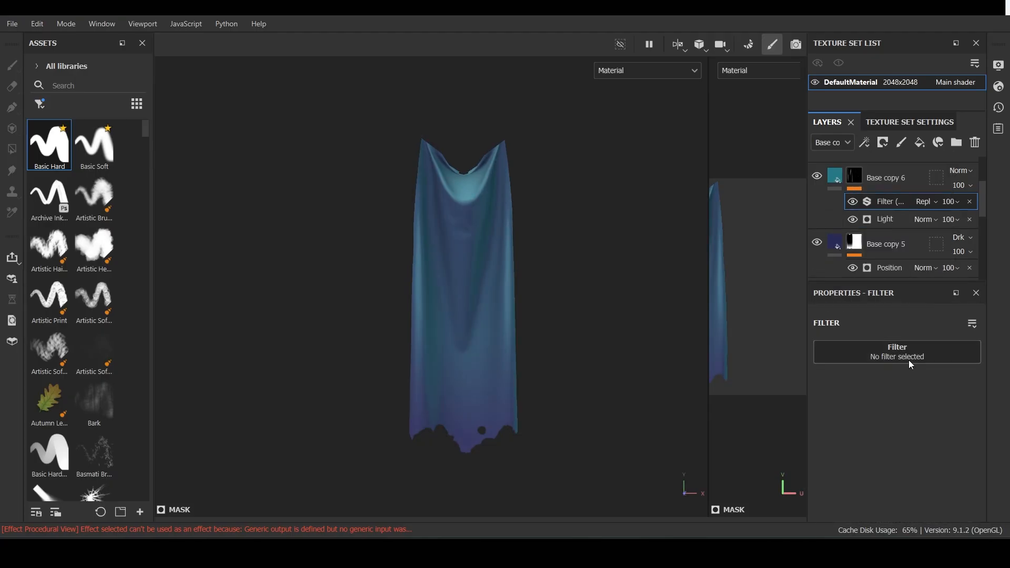
left_click(909, 360)
type("blur")
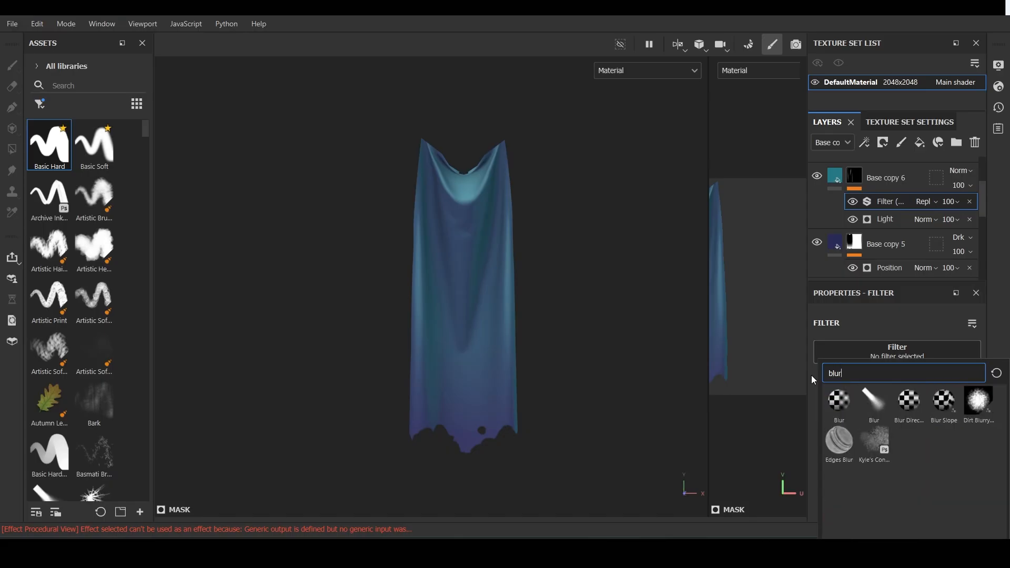
left_click(847, 407)
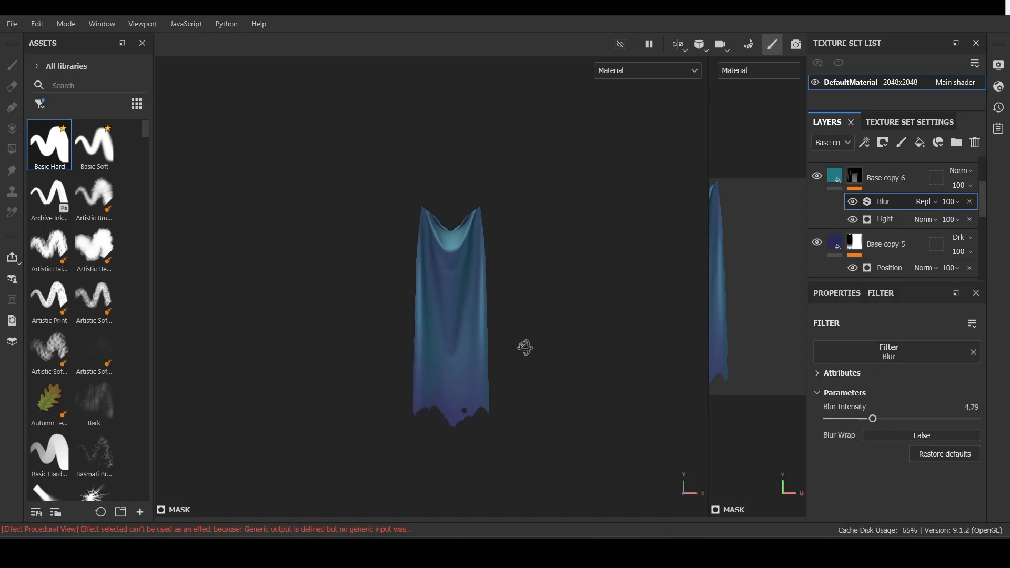
scroll(387, 334, "up", 5)
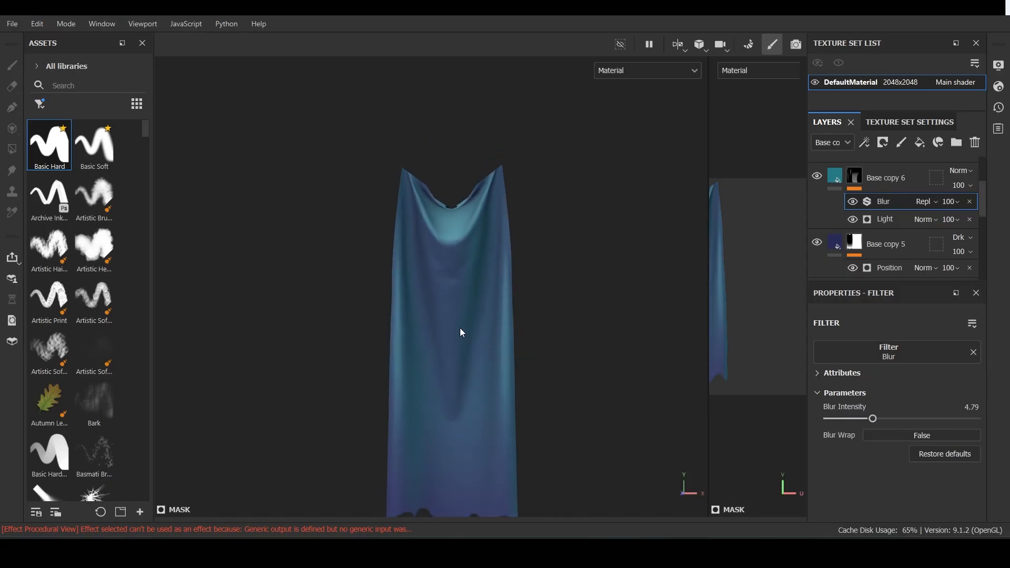
scroll(463, 333, "down", 1)
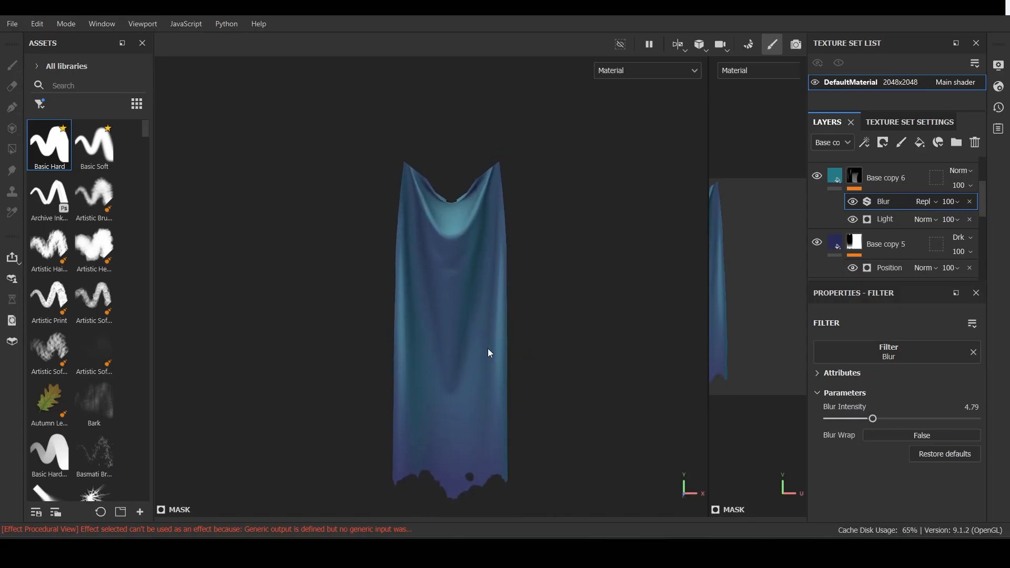
Duplicate the Base copy 6 layer and change the duplicate's base color to a pale cyan
left_click(824, 184)
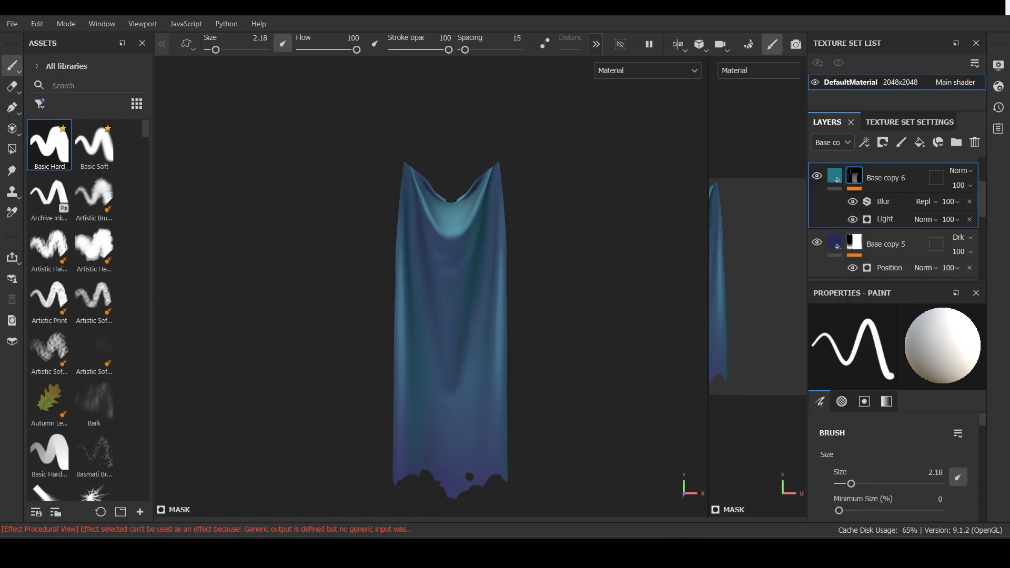
scroll(858, 232, "down", 2)
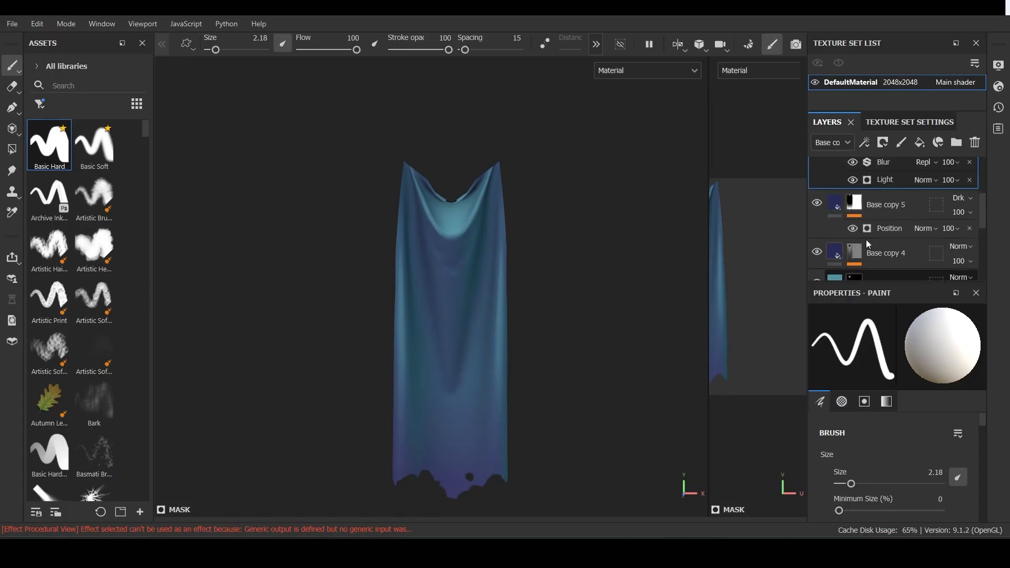
scroll(866, 239, "up", 4)
left_click_drag(890, 257, 891, 245, "ctrl")
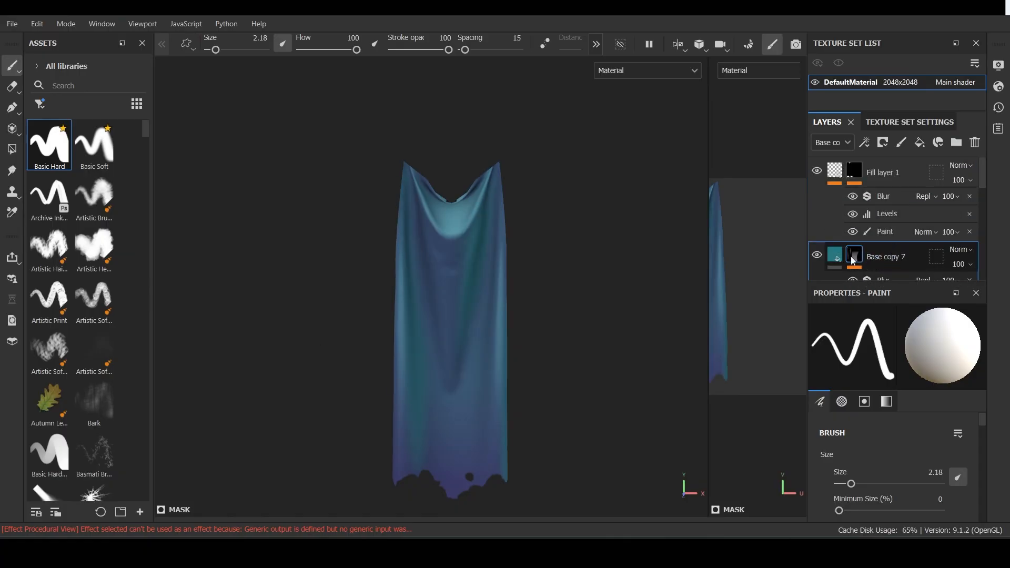
left_click(836, 256)
left_click(933, 487)
left_click(795, 323)
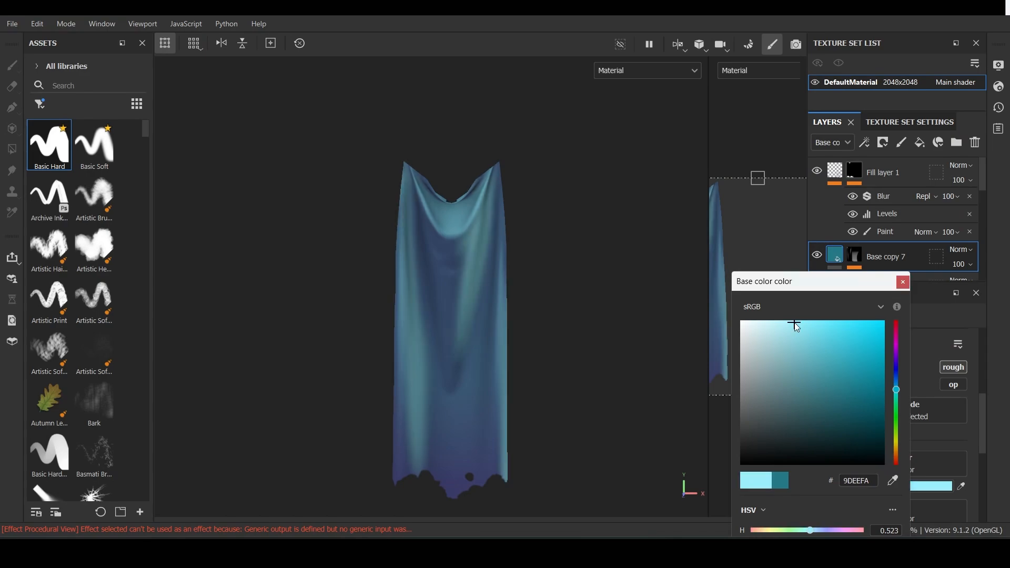
left_click(903, 283)
Remove the Blur and Light effects from the Base copy 7 mask
left_click(855, 255)
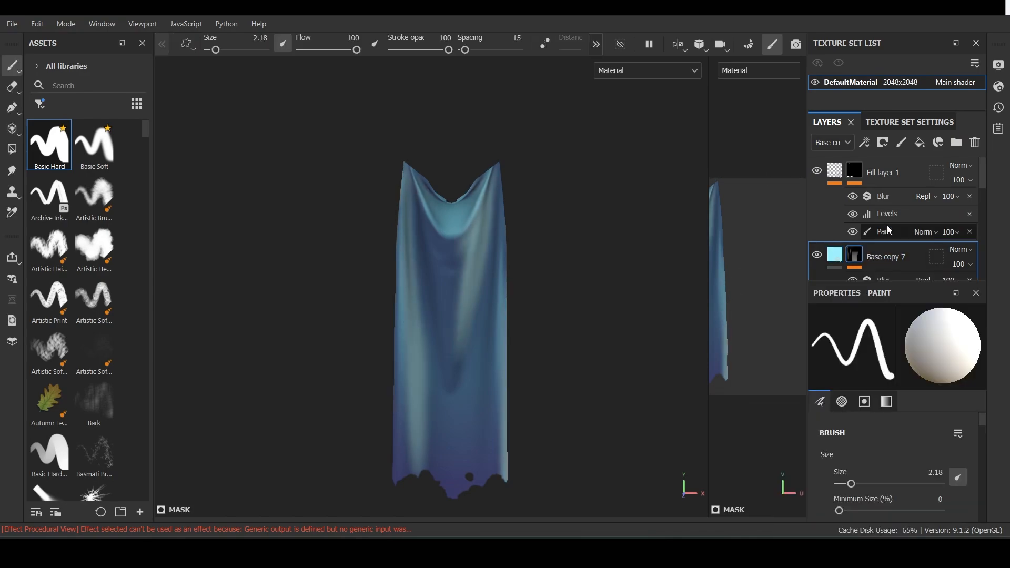
scroll(889, 231, "down", 1)
left_click(971, 240)
left_click(972, 241)
Add a Curvature generator to the Base copy 7 mask with global blur 2.64 and global balance 0.1
left_click(865, 144)
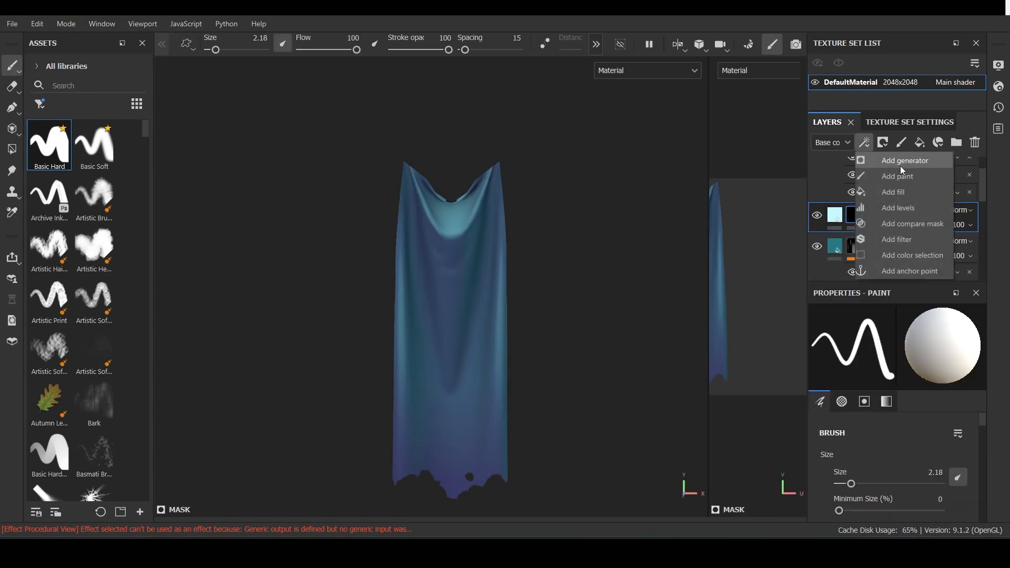
left_click(902, 163)
left_click(920, 361)
mouse_move(945, 437)
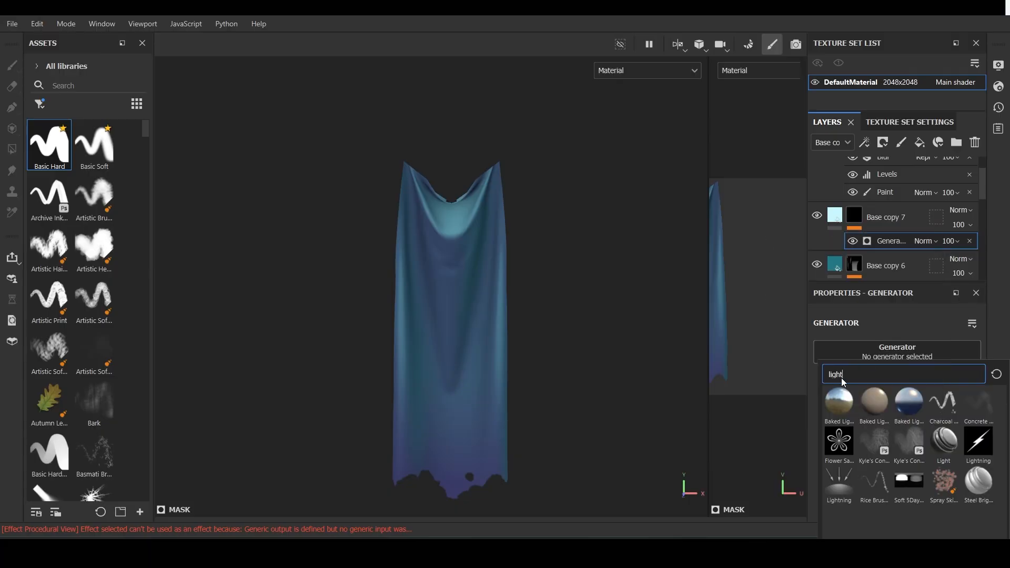
type("curv")
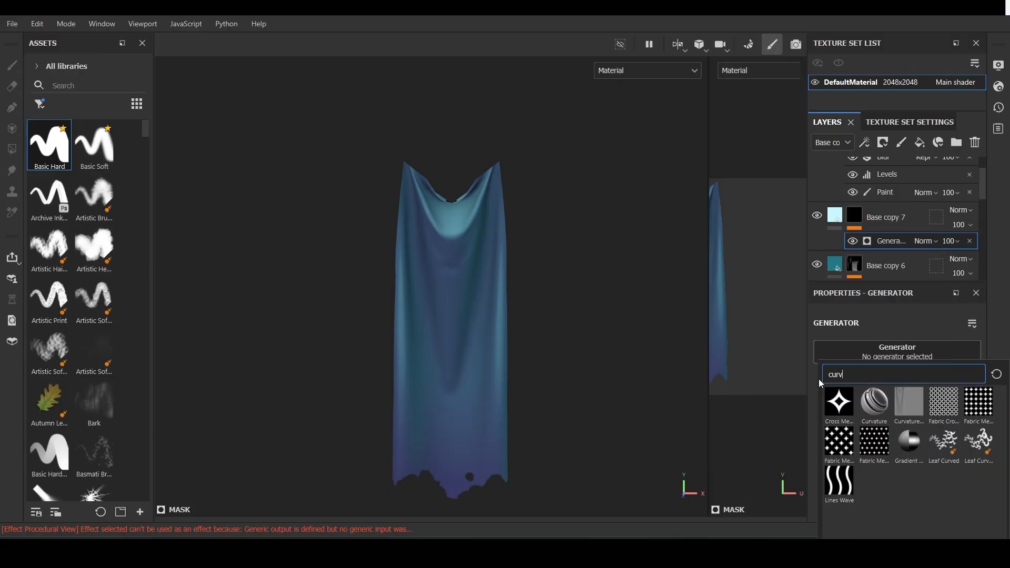
left_click(880, 403)
mouse_move(899, 465)
left_mouse_down()
mouse_move(843, 468)
mouse_move(852, 439)
left_mouse_up()
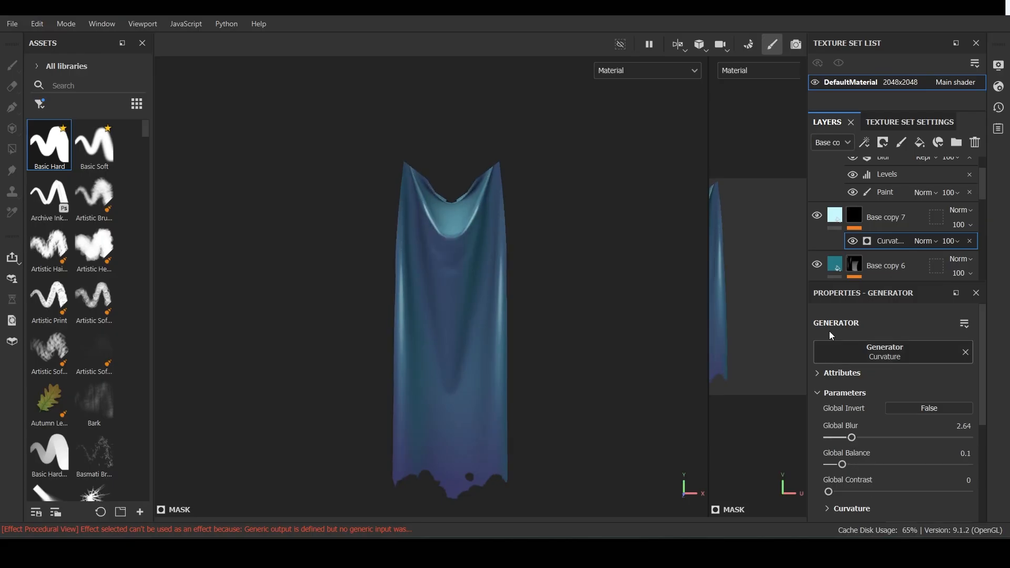
Try Overlay blending on the Base copy 7 layer and settle on the Screen blend mode
left_click(963, 210)
left_click(950, 214)
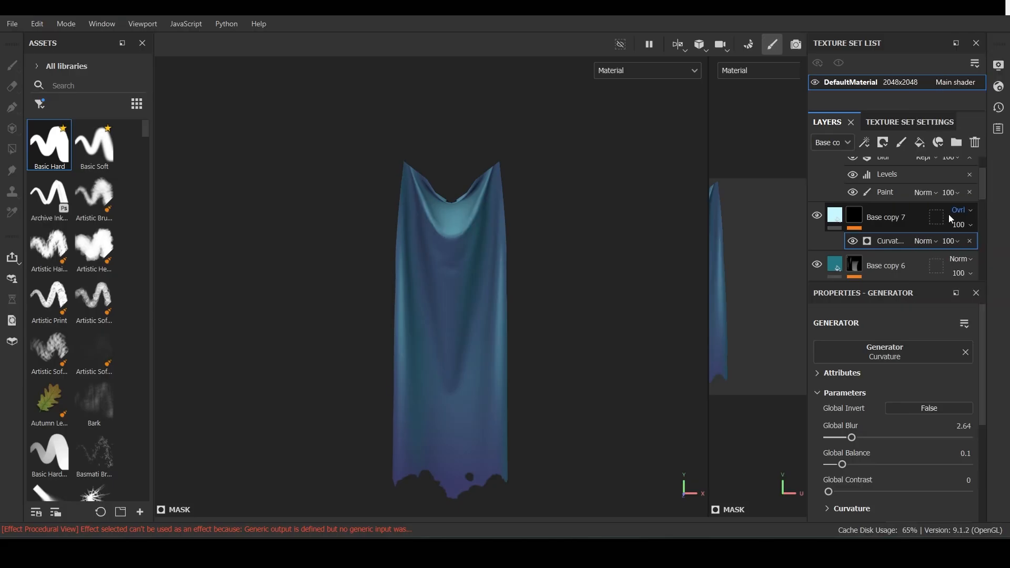
left_click(949, 214)
left_click(958, 239)
left_click_drag(552, 302, 531, 302, "alt")
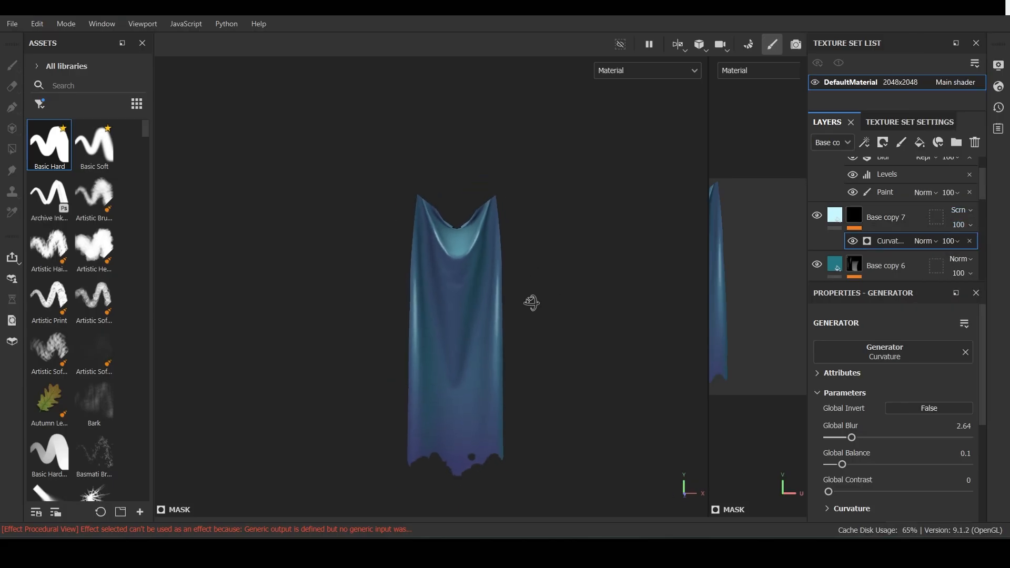
Duplicate the Base copy 7 layer and set the duplicate's base color to dark teal 123F46
left_click(885, 218)
key("ctrl+d")
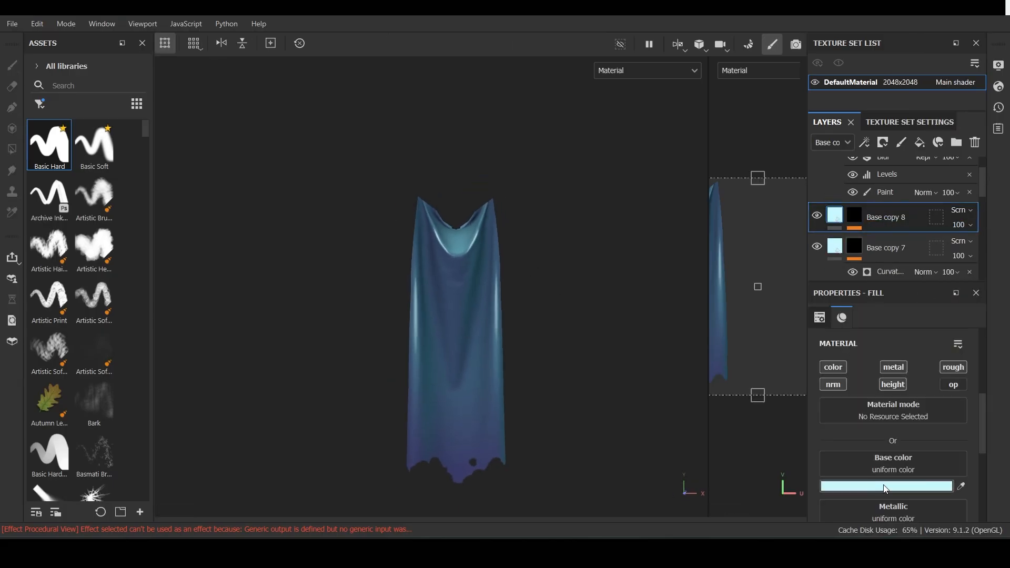
left_click(888, 487)
left_click_drag(833, 406, 848, 425)
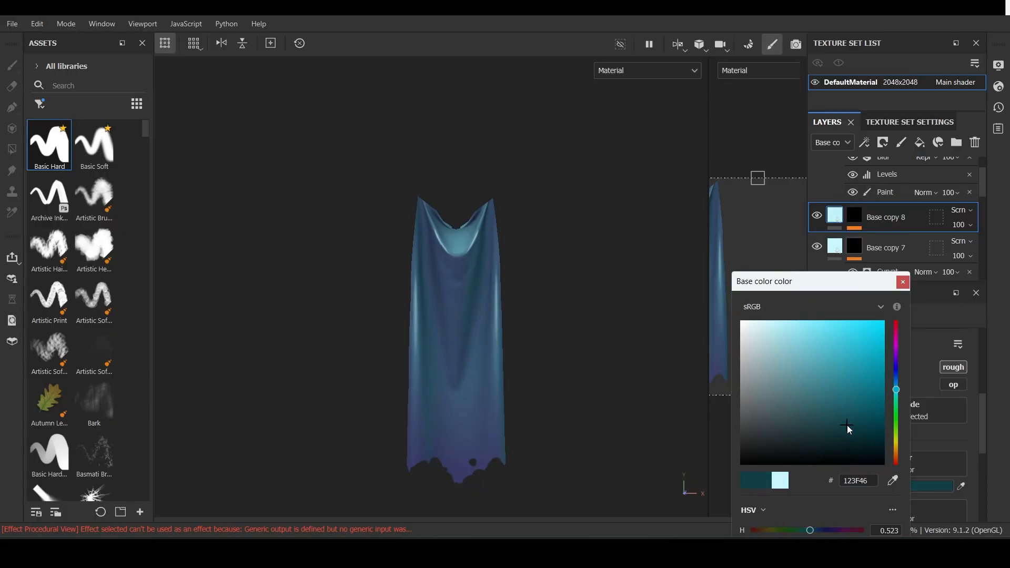
left_click(903, 282)
Add a Light generator to the Base copy 8 mask
left_click(905, 231)
left_click(865, 142)
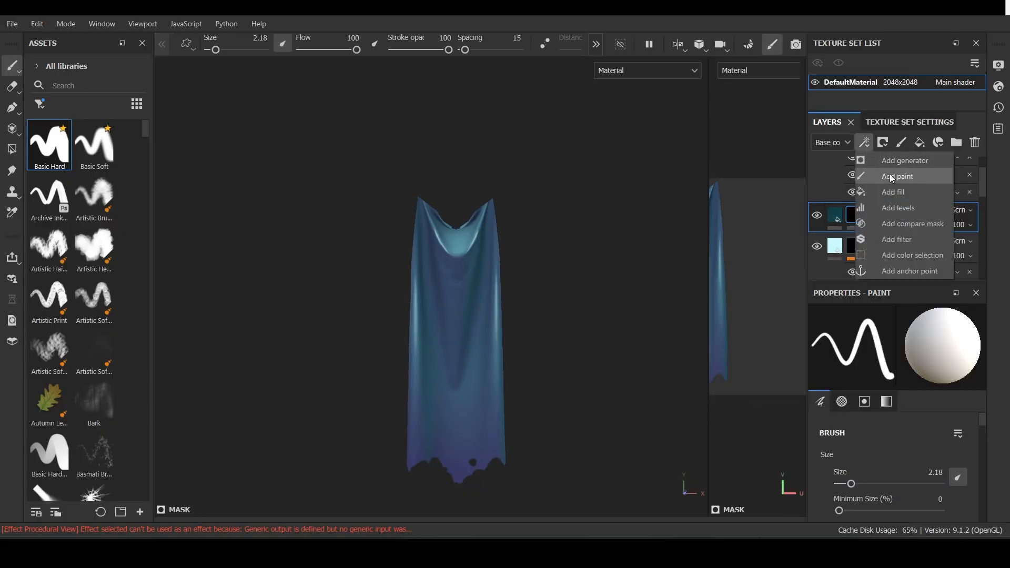
left_click(895, 160)
left_click(905, 361)
left_click_drag(853, 377, 814, 377)
type("light")
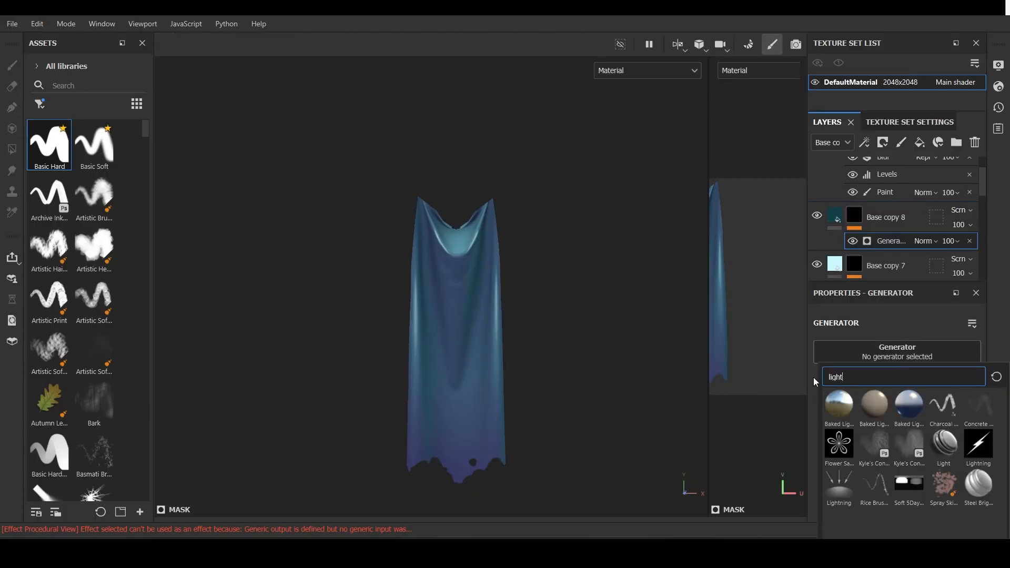
left_click(945, 446)
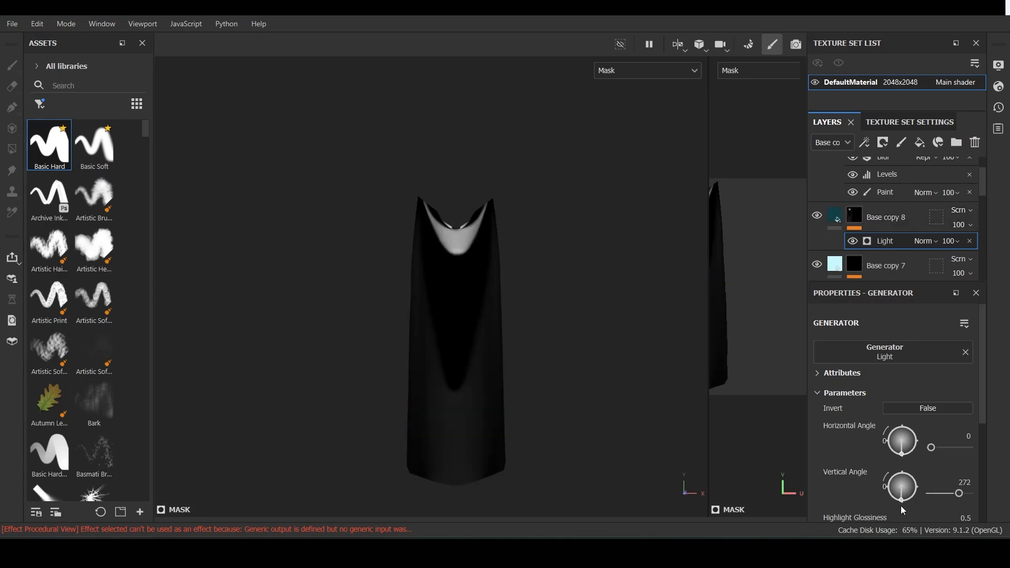
Set the Base copy 8 Light generator to angles 94 horizontal and 104 vertical, glossiness 0.25, highlight level 0 and attenuation 1
scroll(839, 437, "down", 3)
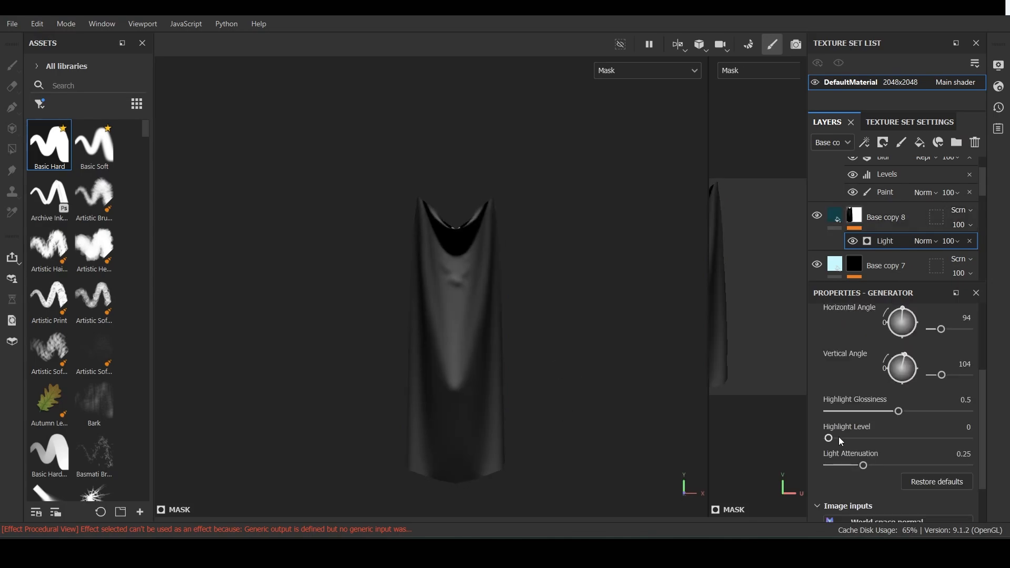
left_click(859, 232)
left_click(861, 239)
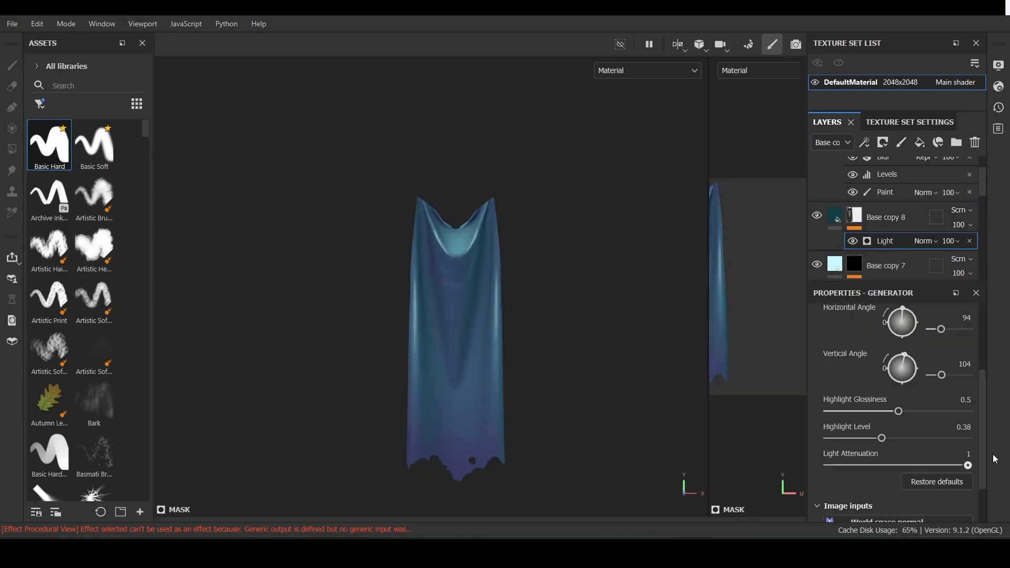
mouse_move(897, 412)
left_mouse_down()
mouse_move(864, 412)
mouse_move(826, 439)
left_mouse_up()
left_click_drag(840, 466, 1009, 452)
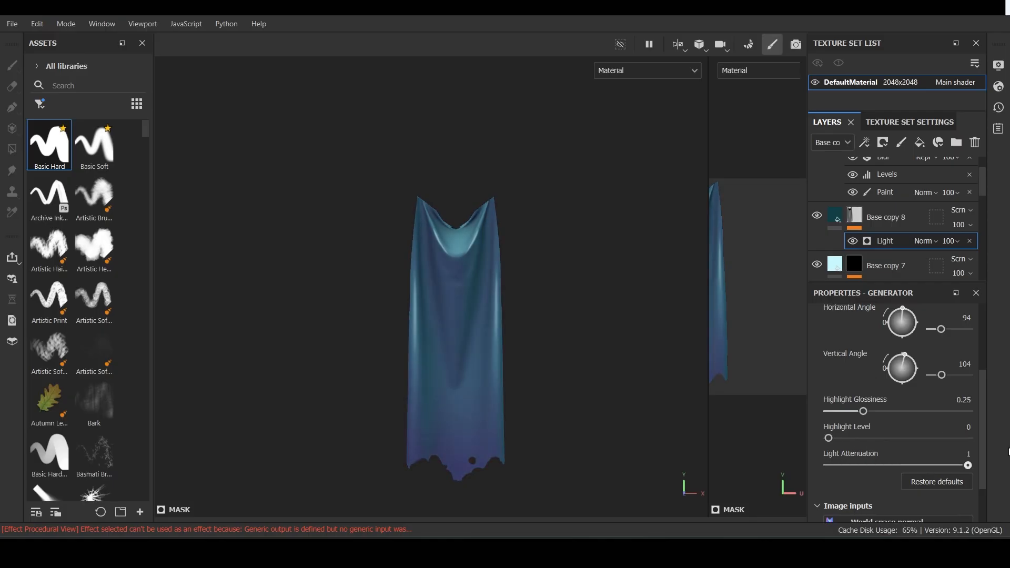
Replace the Light generator on the Base copy 8 mask with Position, using global blur 3.25, balance 0.81 and contrast 0.03
scroll(895, 369, "up", 3)
left_click(864, 348)
type("position")
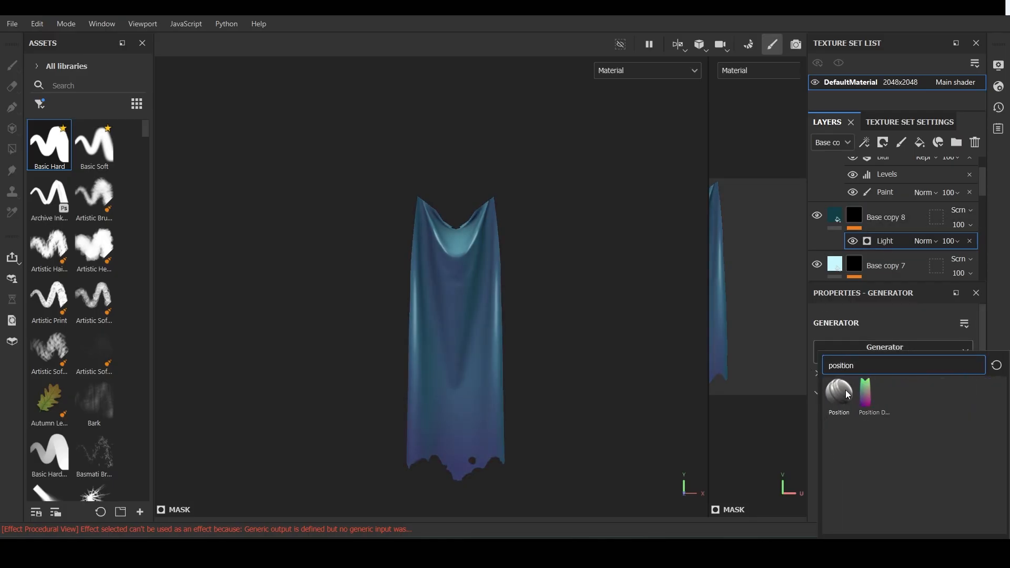
left_click(847, 395)
left_click_drag(897, 465, 871, 465)
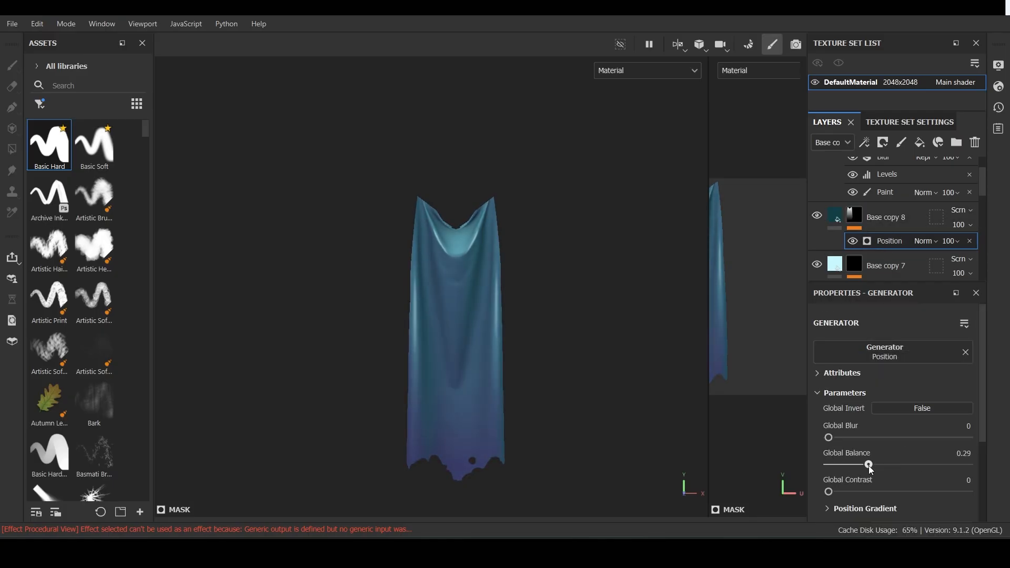
scroll(876, 421, "down", 3)
scroll(880, 445, "up", 3)
left_click_drag(829, 437, 942, 465)
mouse_move(829, 492)
left_mouse_down()
mouse_move(970, 493)
mouse_move(834, 492)
left_mouse_up()
Hide the Base copy 8 layer to compare the banner without it, and delete that layer
left_click(818, 211)
right_click_drag(548, 346, 537, 356, "alt")
left_click_drag(536, 357, 543, 352, "alt")
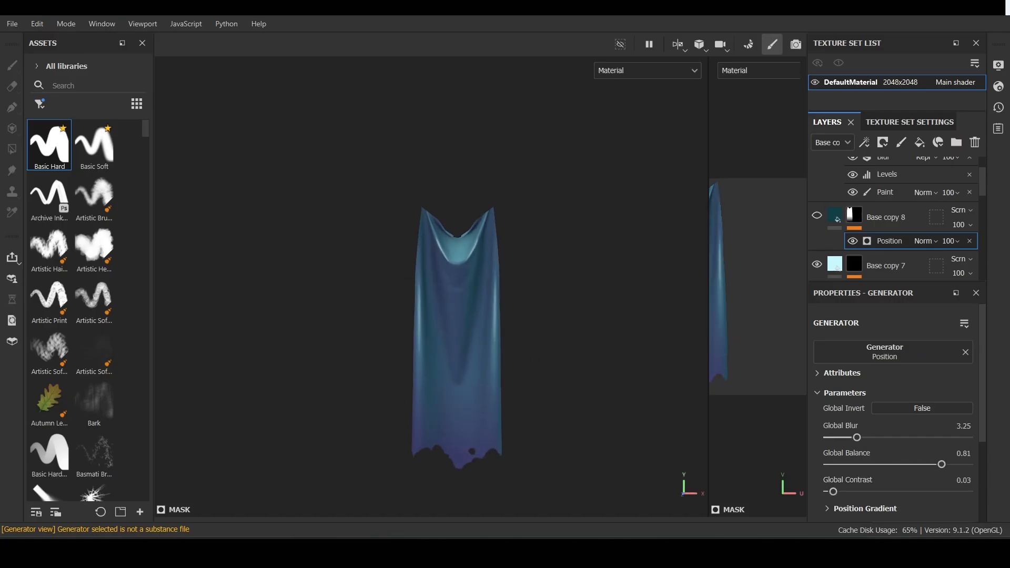
left_click(898, 218)
left_click(975, 143)
Check the effect of the Base copy 4 layer and change its base color from dark purple to a mid blue
scroll(899, 223, "down", 5)
scroll(895, 221, "up", 1)
left_click(817, 199)
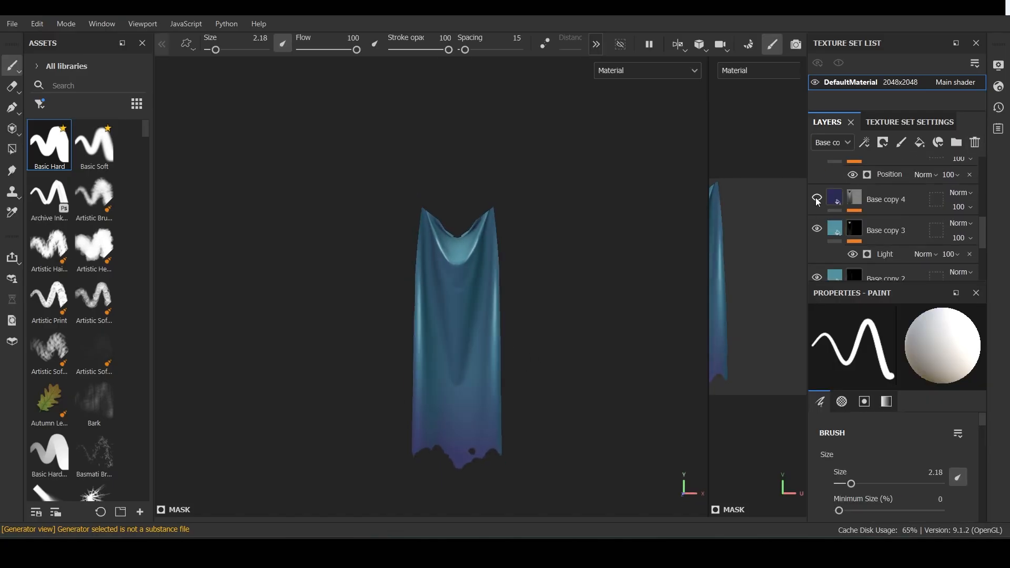
left_click(816, 198)
left_click(834, 203)
left_click_drag(961, 487, 720, 274)
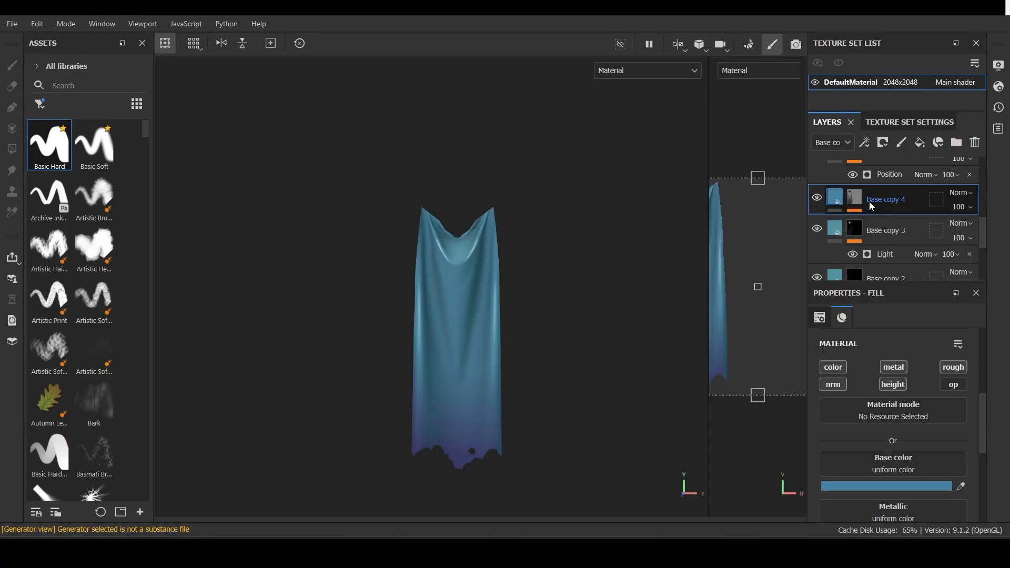
Set the Base copy 4 mask's Light generator to highlight level 0.6, highlight glossiness 0.18 and light attenuation 0.76
left_click(856, 209)
left_click(886, 223)
left_click_drag(846, 438, 913, 438)
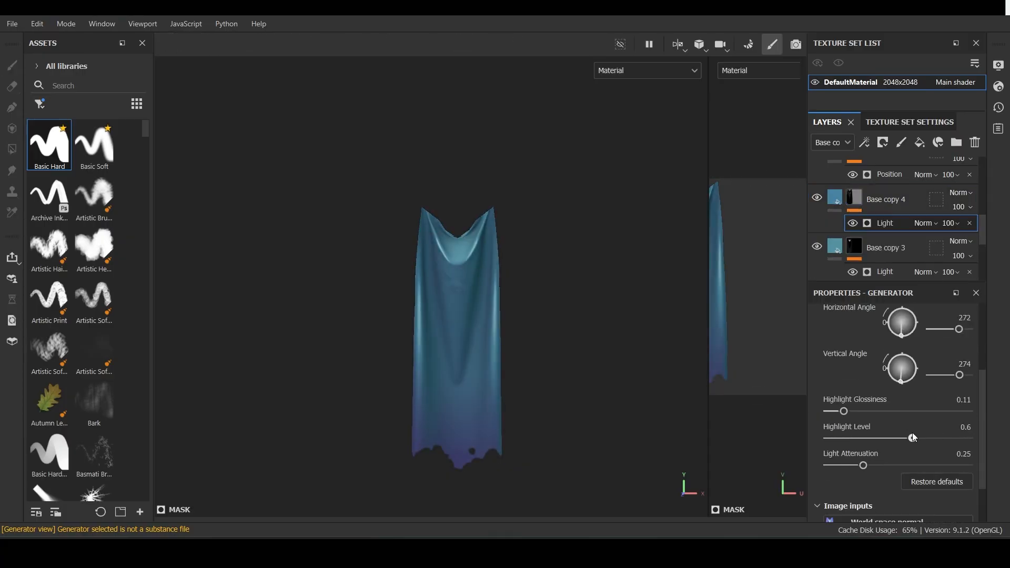
left_click_drag(845, 412, 855, 412)
left_click(822, 202)
left_click(822, 201)
left_click_drag(865, 465, 935, 465)
Compare the banner with Base copy 4 hidden and shown, and inspect it under rotated environment lighting
left_click(817, 199)
scroll(610, 316, "down", 3)
left_click(818, 198)
scroll(610, 341, "up", 2)
right_click_drag(610, 341, 584, 342, "shift")
scroll(579, 343, "down", 3)
left_click_drag(573, 345, 548, 322, "alt")
scroll(549, 322, "up", 4)
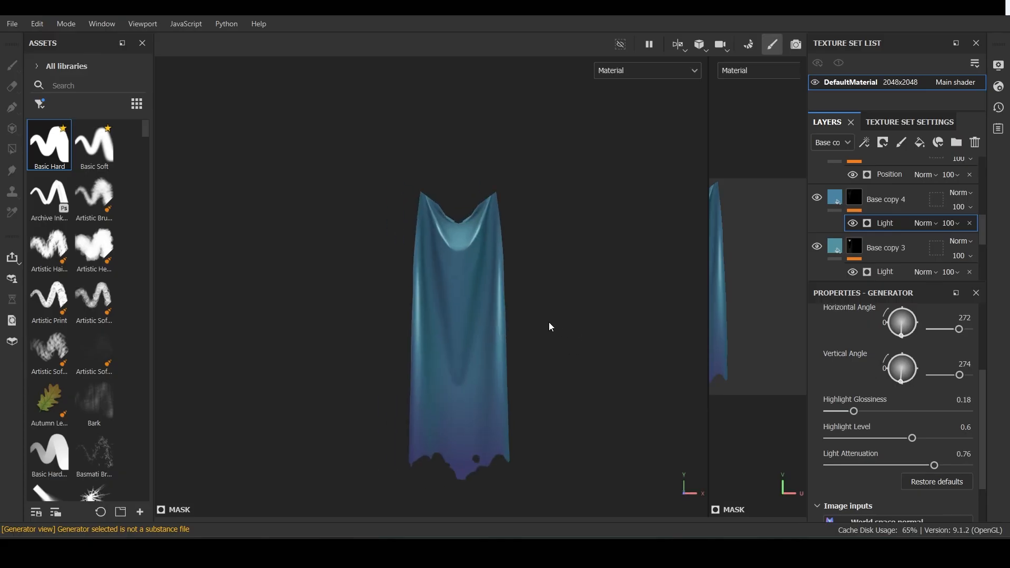
Group the banner's cloth color layers into one folder
left_click(885, 179)
scroll(871, 225, "down", 5)
left_click(871, 264, "shift")
key("ctrl+g")
Add the Gold Armor material inside Folder 2 above Base copy 7, with its Metallic channel opacity at 18
left_click_drag(49, 145, 883, 234)
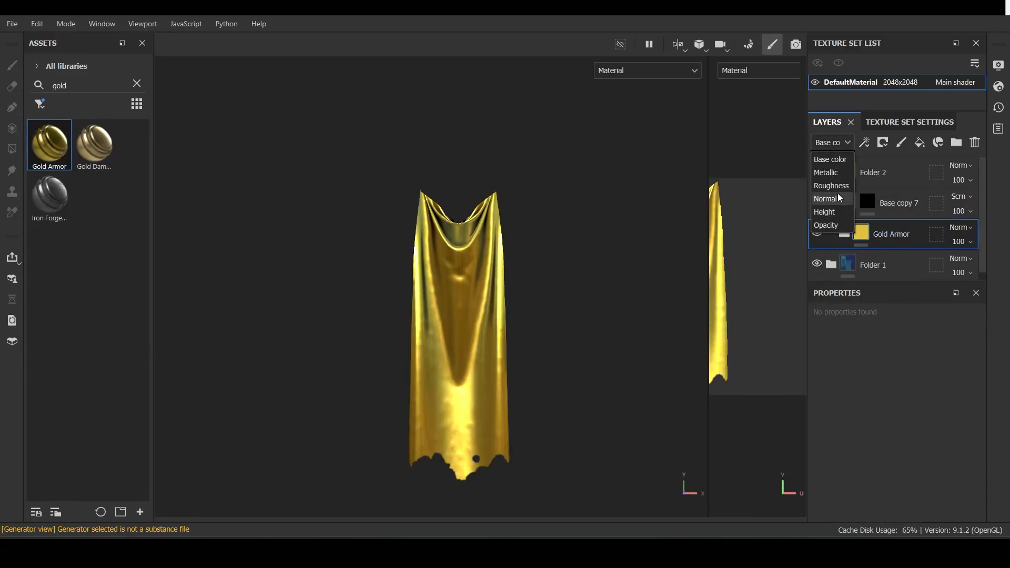
left_click(834, 186)
left_click(828, 172)
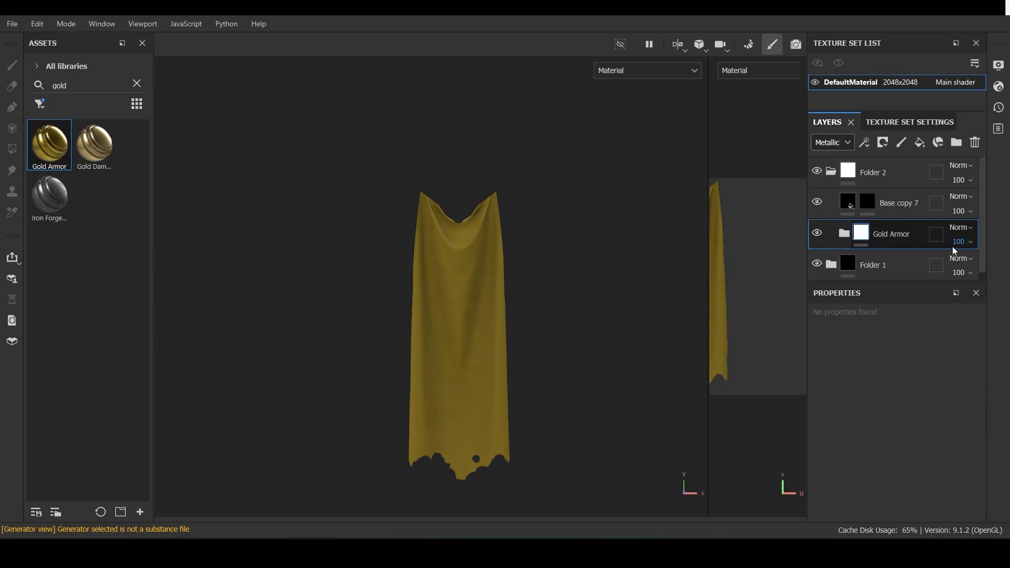
left_click_drag(890, 236, 883, 203)
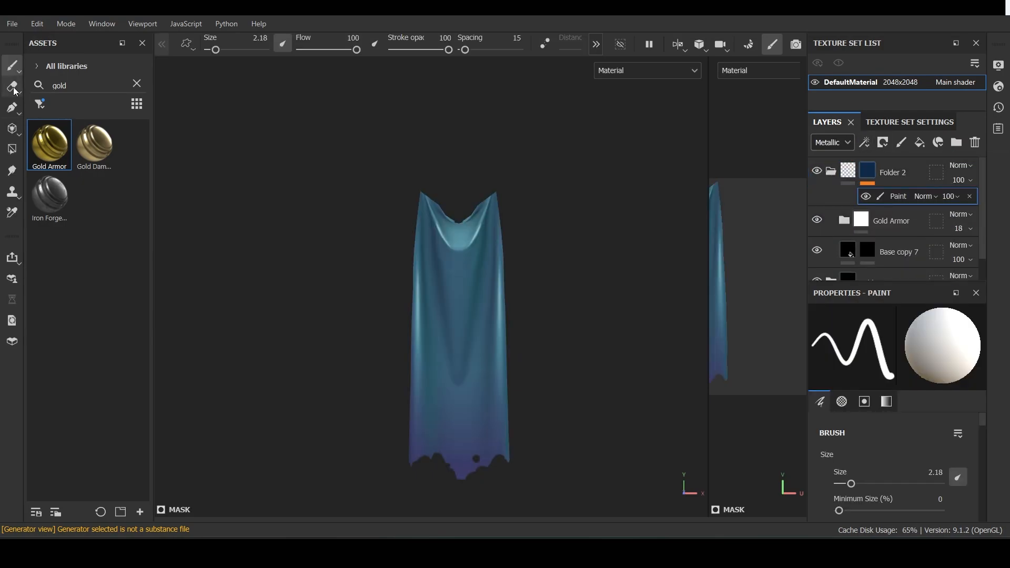
Clear the gold asset search and choose the Basic Hard brush at size 10 for the Folder 2 mask
left_click(138, 84)
left_click(41, 104)
left_click(79, 179)
left_click(64, 153)
scroll(586, 273, "up", 3)
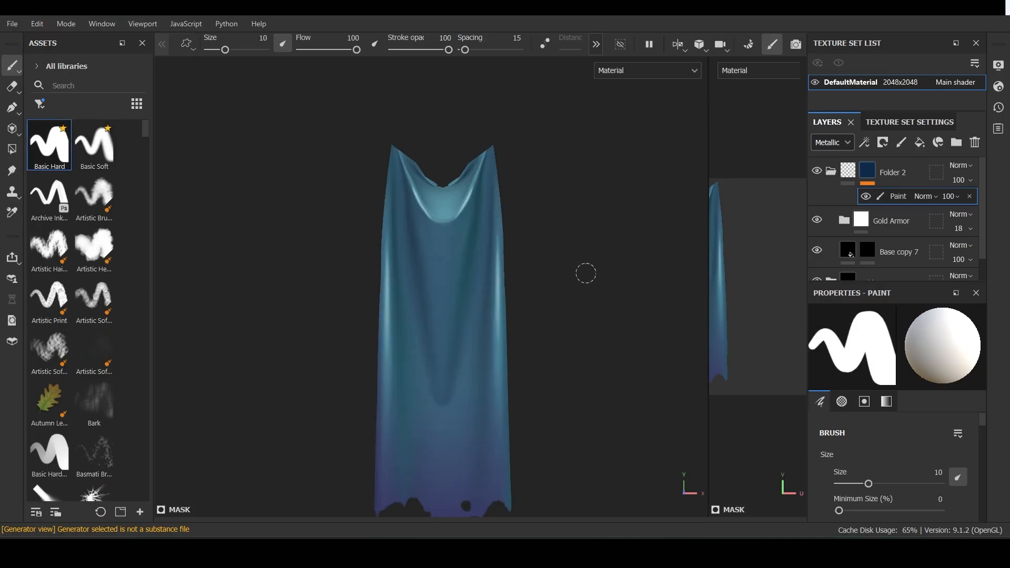
scroll(579, 266, "down", 1)
Paint straight gold trim strips down both side edges of the banner on the Folder 2 mask
left_click(491, 170)
left_click(500, 245, "shift")
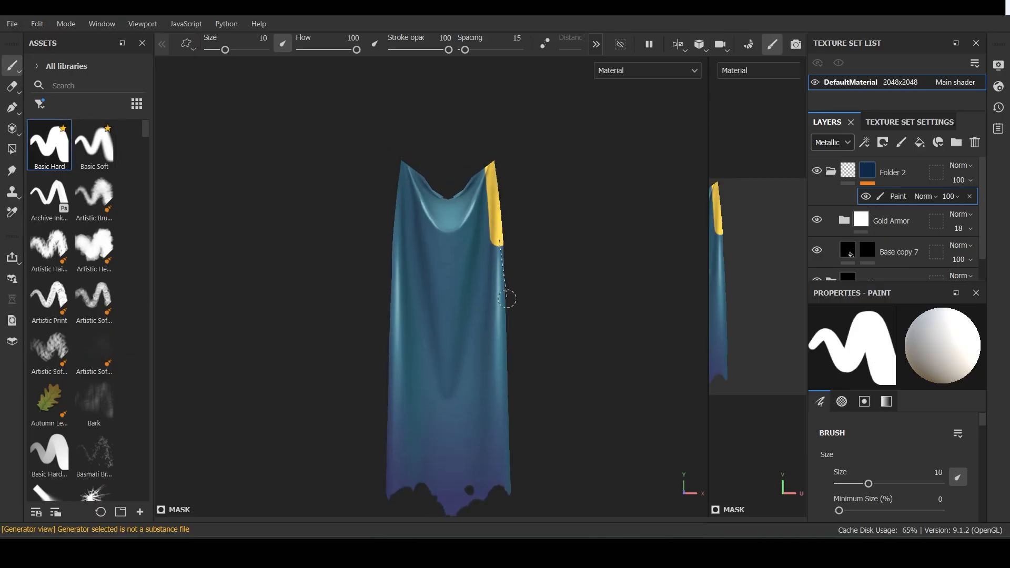
left_click(521, 494, "shift")
left_click_drag(508, 492, 388, 220, "alt")
left_click(408, 174)
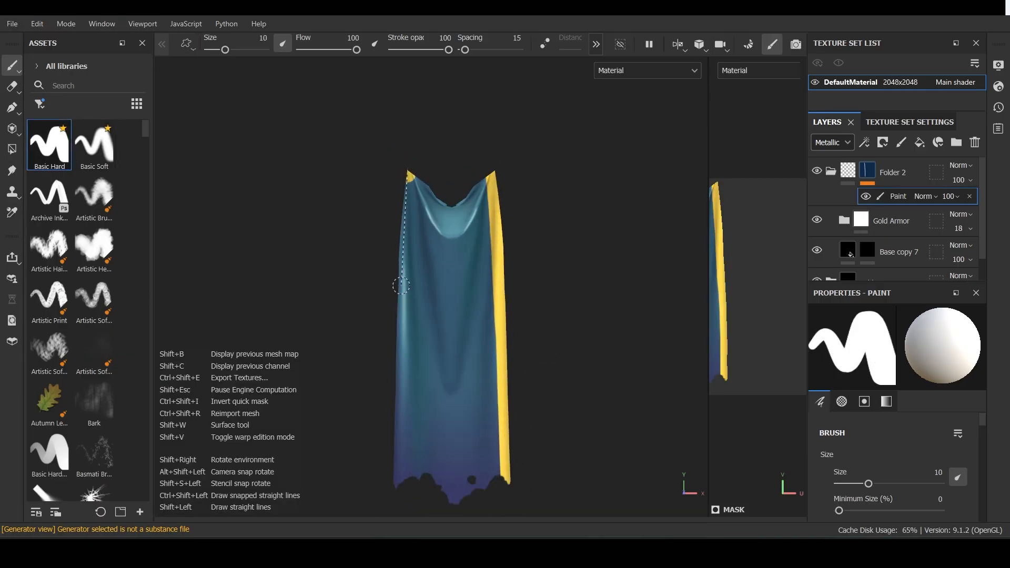
left_click(401, 291, "shift")
left_click(398, 495, "shift")
left_click_drag(474, 437, 639, 251, "alt")
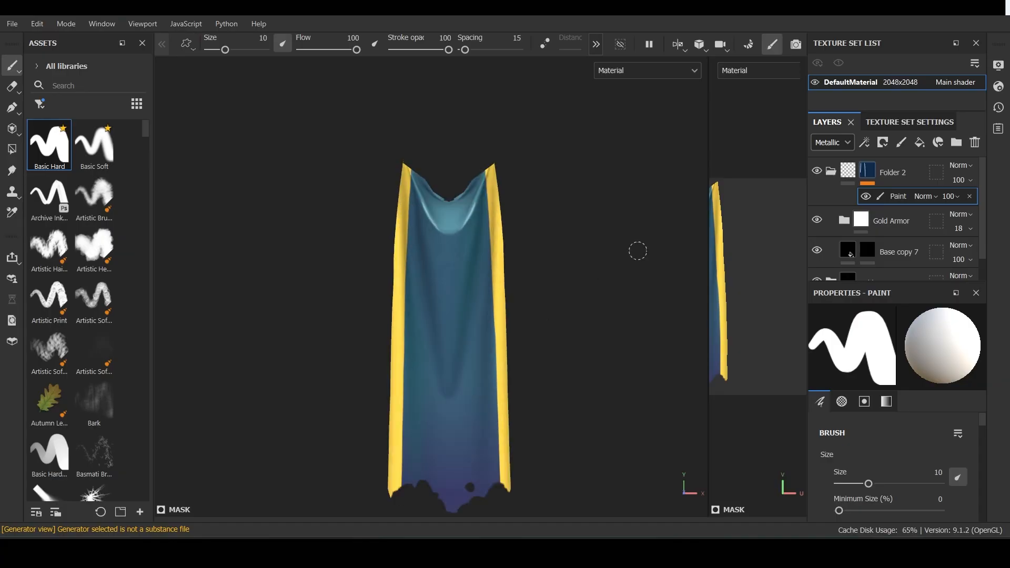
Set the base color of Gold Armor's Base Metal layer to brown 725129
left_click(844, 220)
scroll(874, 242, "down", 3)
left_click(830, 141)
left_click(833, 158)
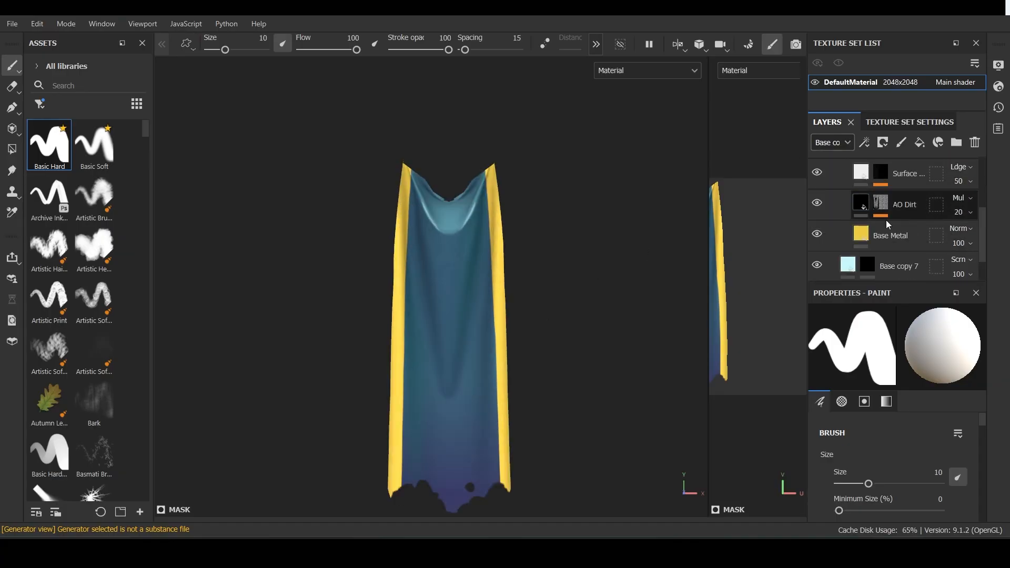
left_click(891, 235)
left_click(873, 446)
left_click(898, 449)
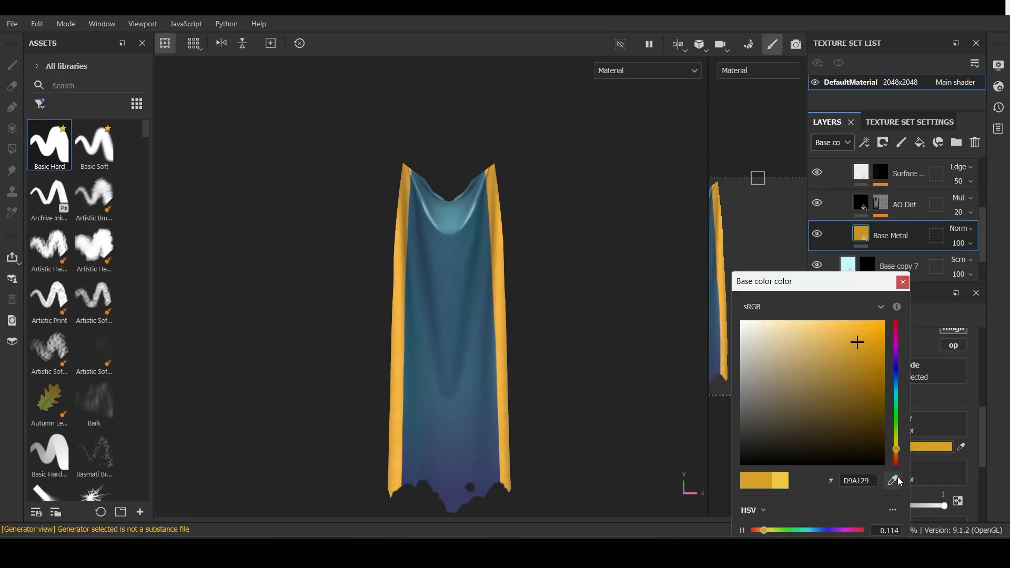
left_click(1009, 226)
scroll(532, 289, "up", 3)
scroll(532, 289, "down", 4)
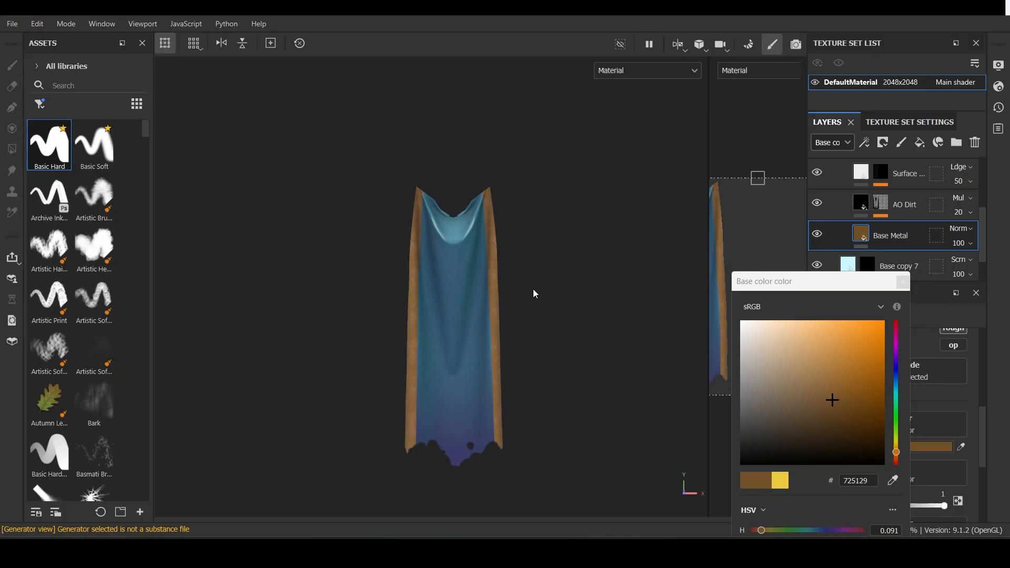
left_click(904, 287)
Move Base copy 7 above the Gold Armor folder and change its base color to a muted yellow
scroll(514, 286, "up", 3)
middle_click_drag(514, 287, 555, 327, "alt")
scroll(895, 231, "up", 2)
left_click(844, 182)
mouse_move(897, 228)
left_mouse_down()
mouse_move(886, 171)
mouse_move(895, 208)
left_mouse_up()
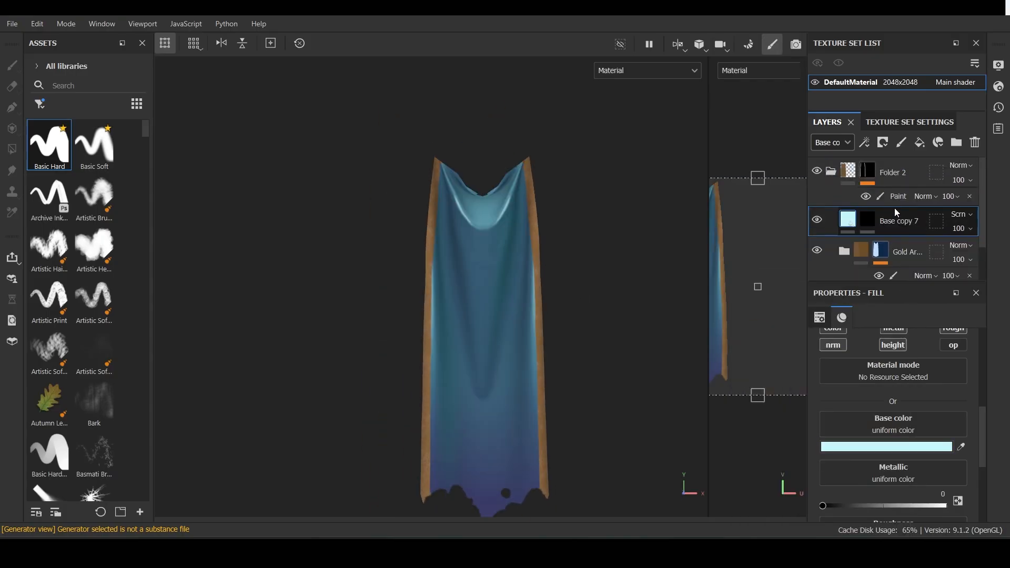
left_click(863, 222)
left_click(848, 220)
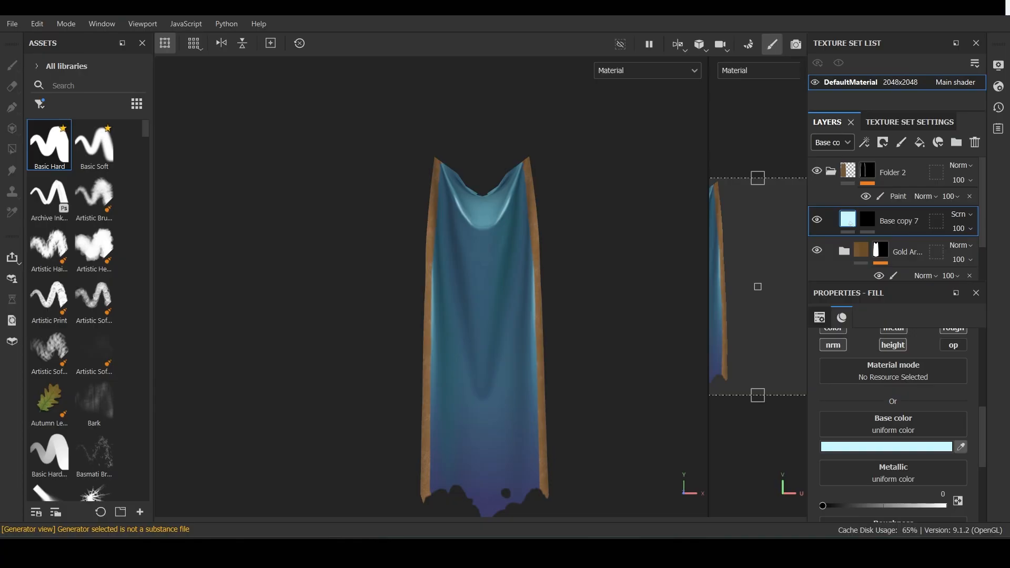
Add a fill to the Base copy 7 mask using the Cloth Fold Medium texture
left_click(869, 220)
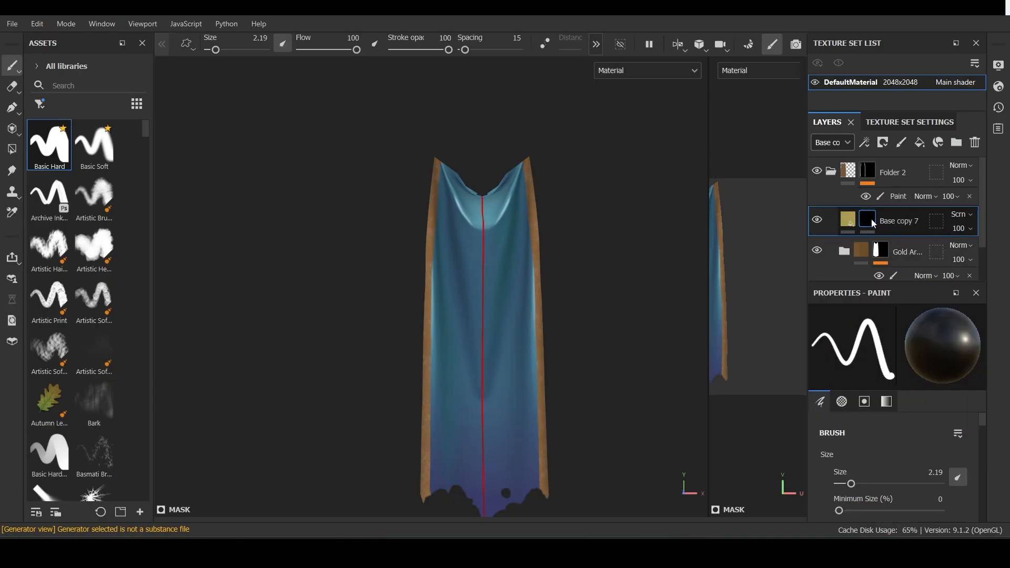
left_click(869, 144)
left_click(910, 242)
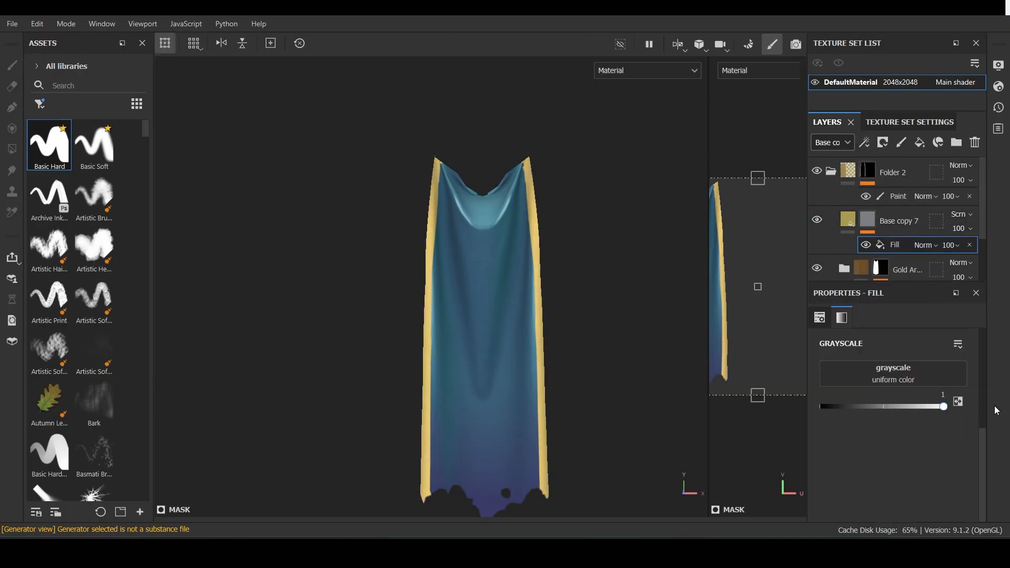
left_click(891, 380)
type("cloth")
left_click(878, 229)
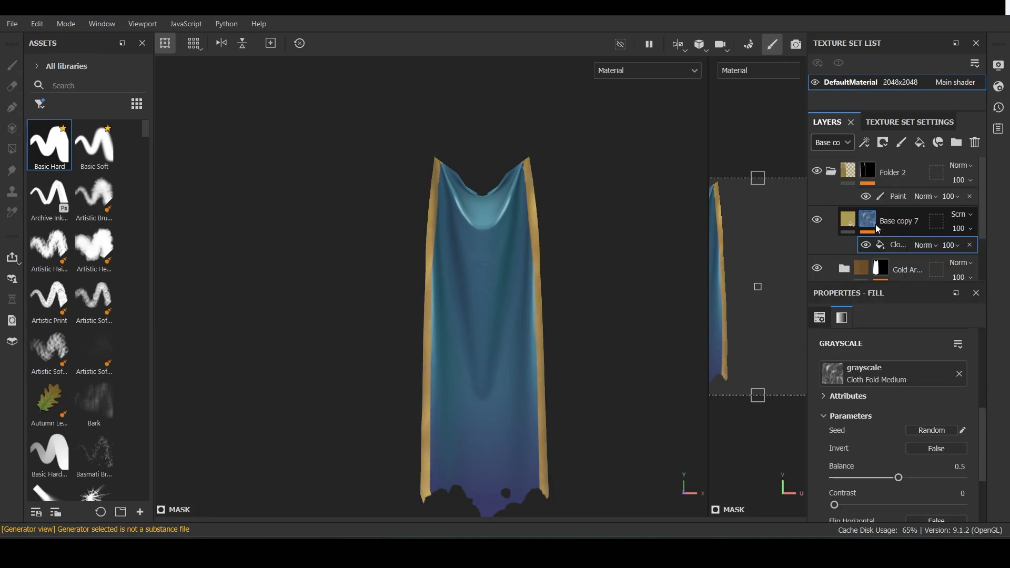
Set the Cloth Fold Medium fill's tiling to 10.25, lower its balance and raise its contrast
scroll(512, 366, "up", 5)
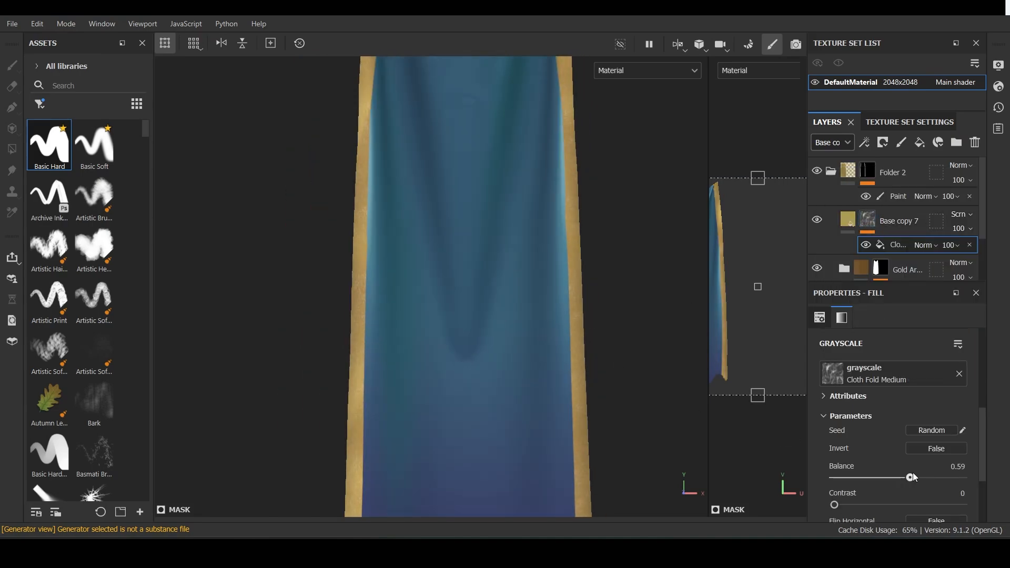
scroll(898, 472, "up", 3)
left_click_drag(882, 383, 885, 384)
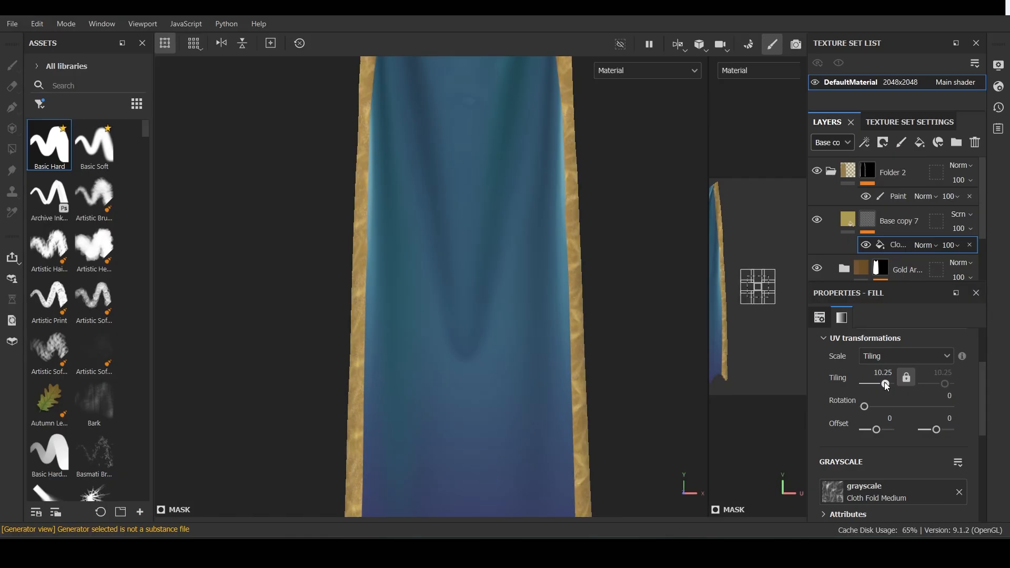
scroll(436, 410, "down", 5)
scroll(903, 447, "down", 3)
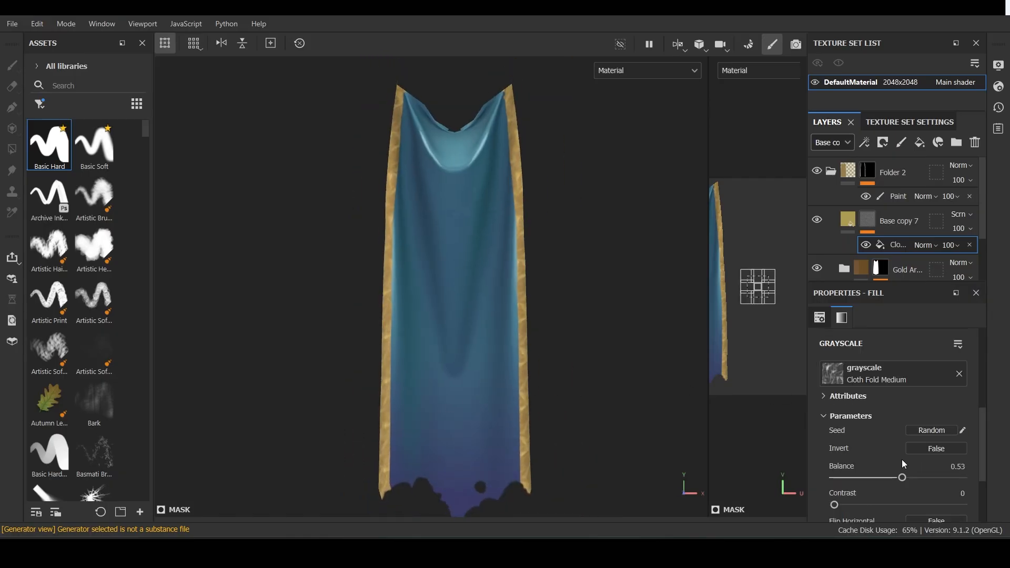
scroll(902, 460, "down", 2)
mouse_move(903, 374)
left_mouse_down()
mouse_move(924, 375)
mouse_move(869, 374)
mouse_move(889, 376)
left_mouse_up()
left_click_drag(836, 401, 901, 400)
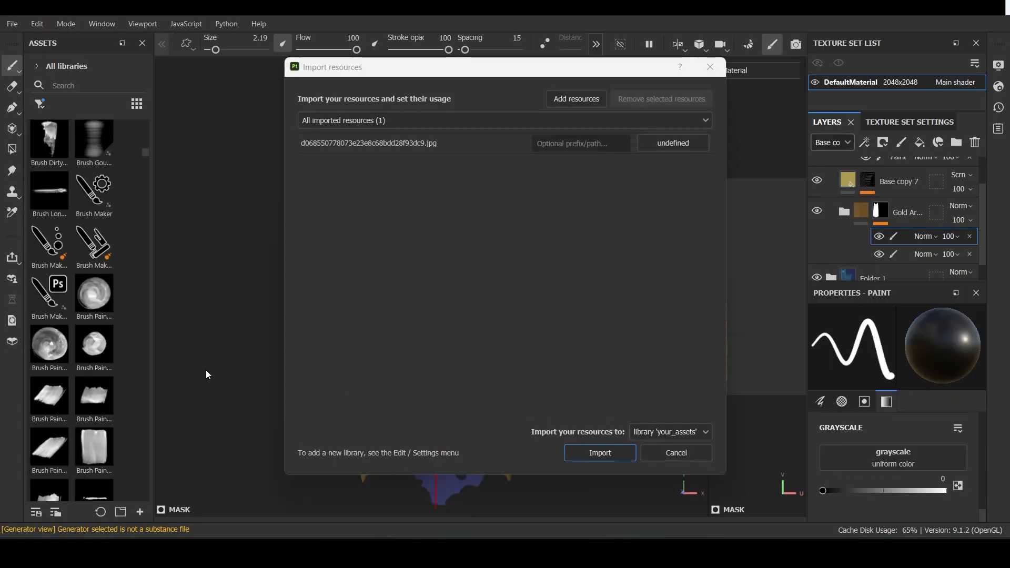
left_click(673, 143)
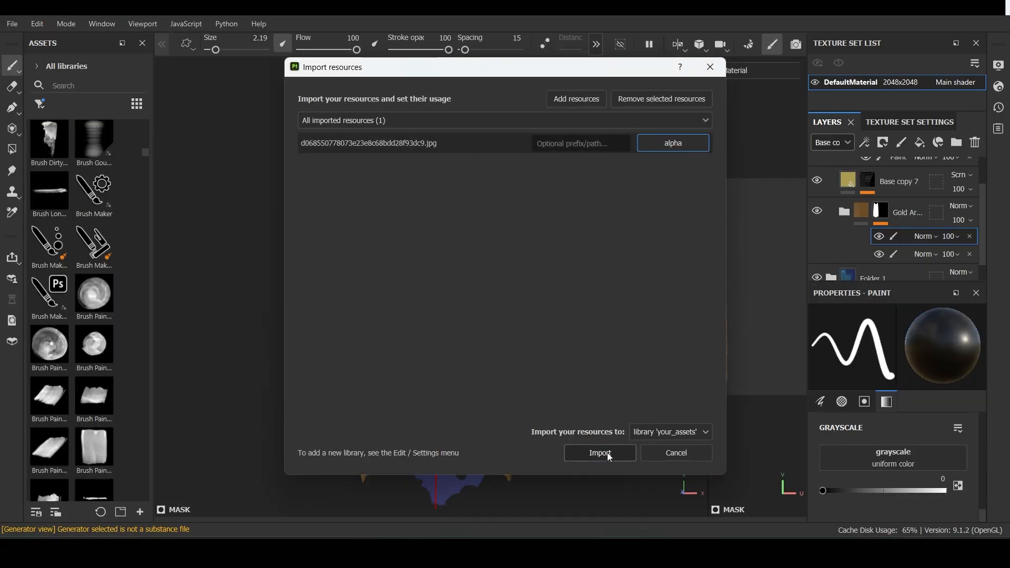
left_click(608, 454)
Duplicate the Base copy 7 layer and remove the Blur and Cloth Fold effects from the duplicate's mask
left_click(871, 180)
left_click(897, 204)
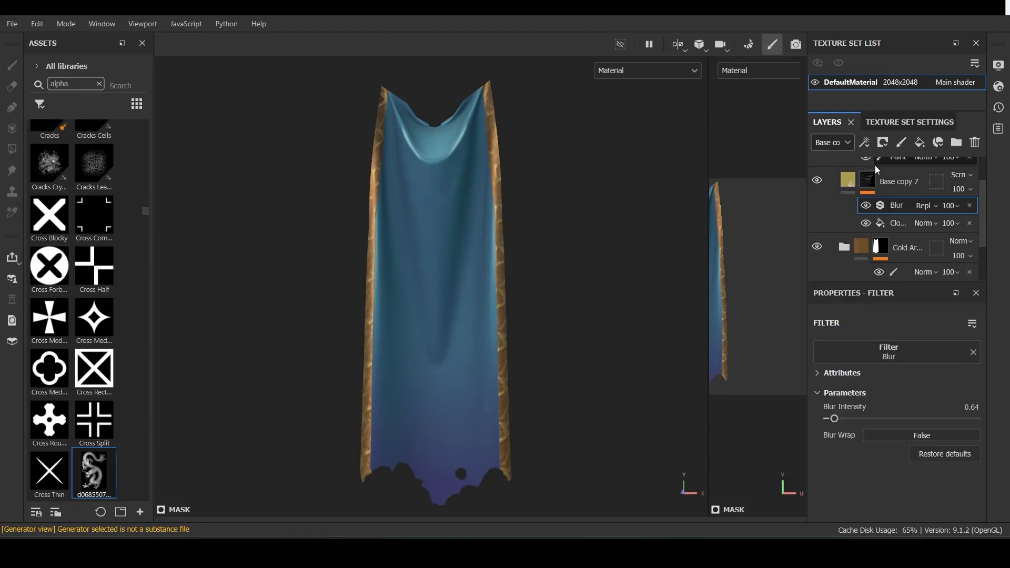
scroll(892, 187, "up", 2)
left_click(891, 225)
key("ctrl+d")
left_click(970, 246)
left_click(970, 245)
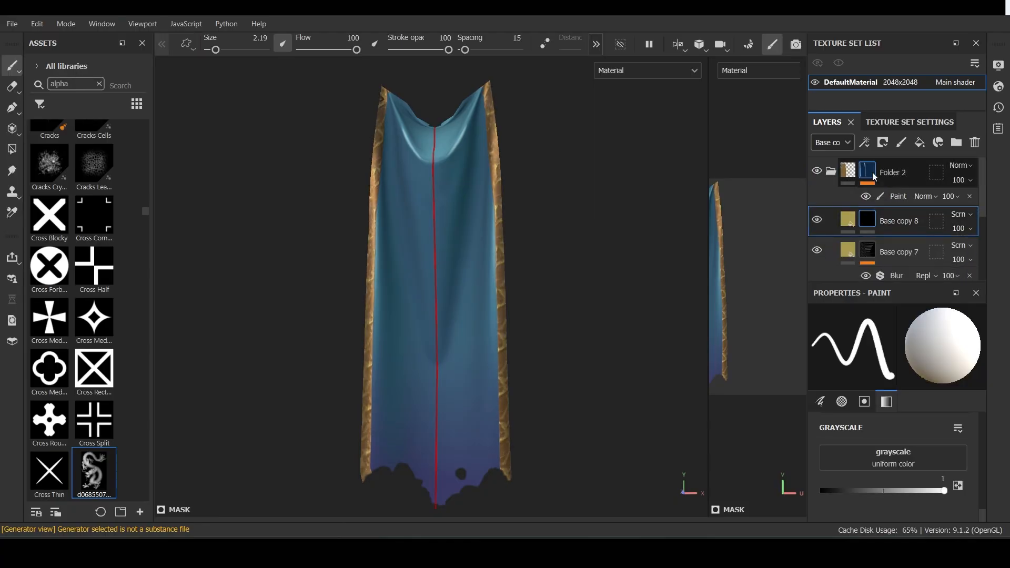
Add a fill to the Base copy 8 mask using the imported dragon alpha
left_click(865, 143)
left_click(895, 194)
left_click(956, 400)
left_click_drag(93, 471, 885, 375)
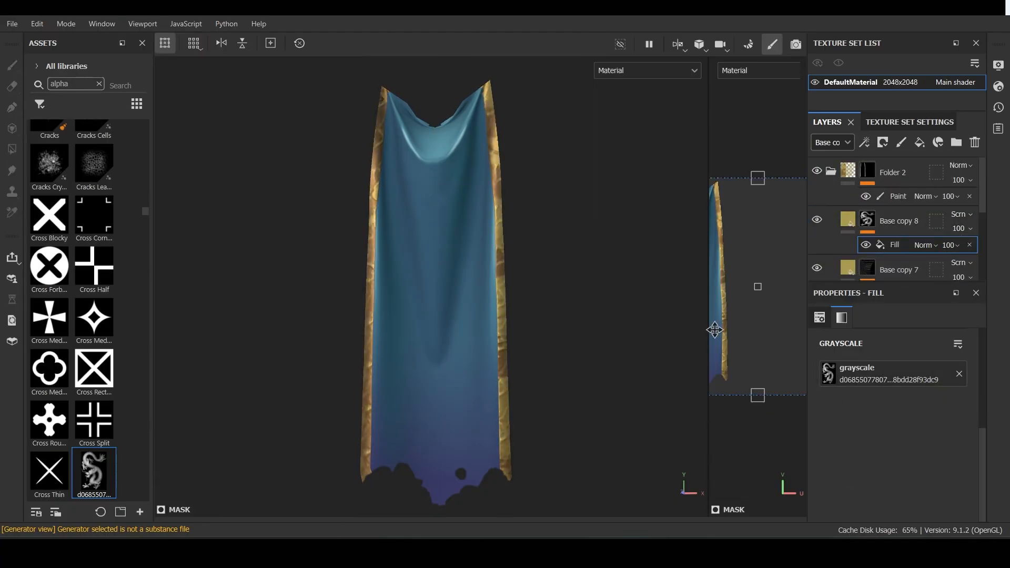
Set Base copy 8 to Normal blending and move it above Folder 2, with the 2D view widened
left_click(966, 215)
left_click(932, 20)
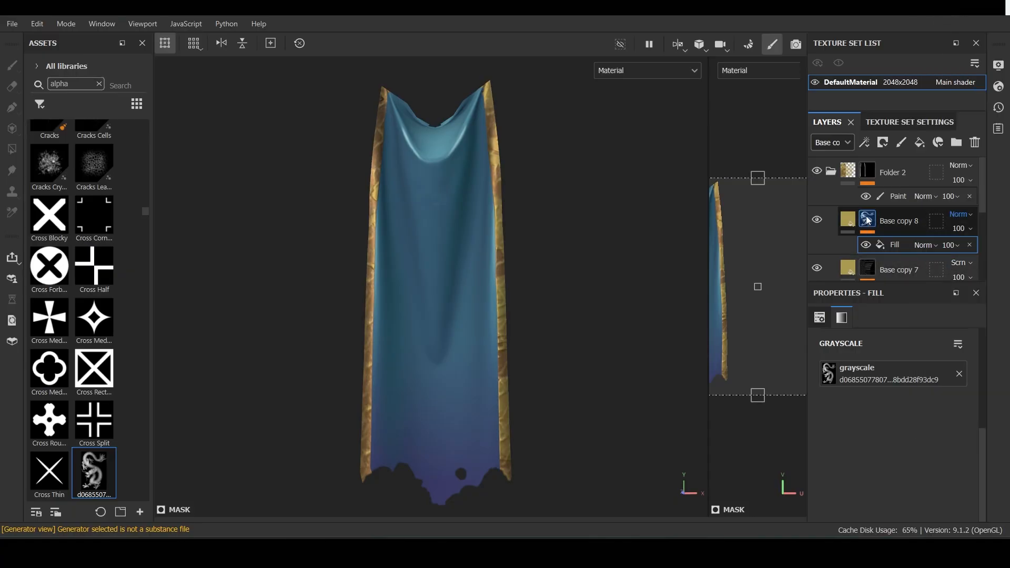
left_click(868, 220, "alt")
left_click_drag(709, 284, 566, 285)
left_click(854, 220)
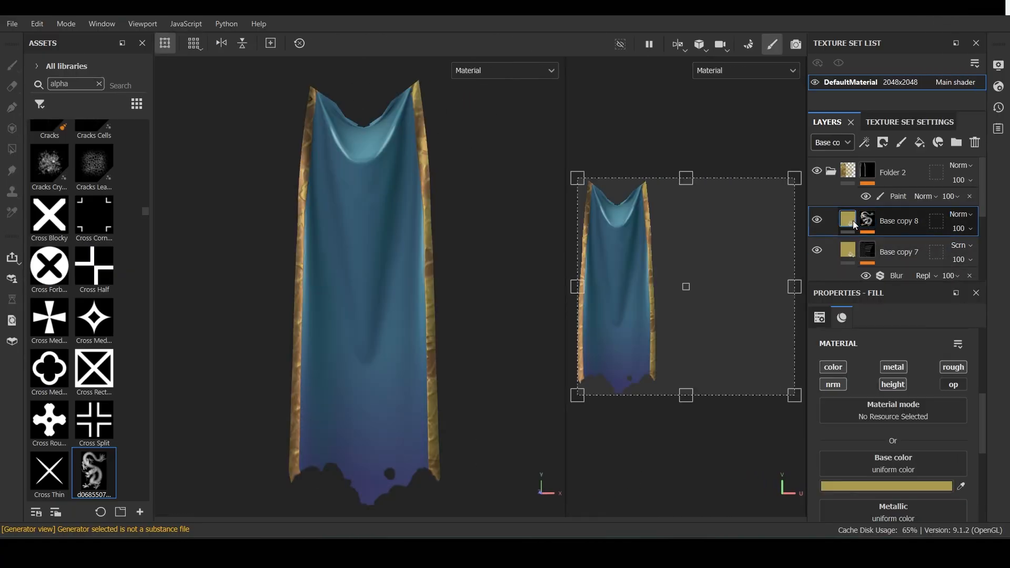
left_click_drag(883, 224, 898, 168)
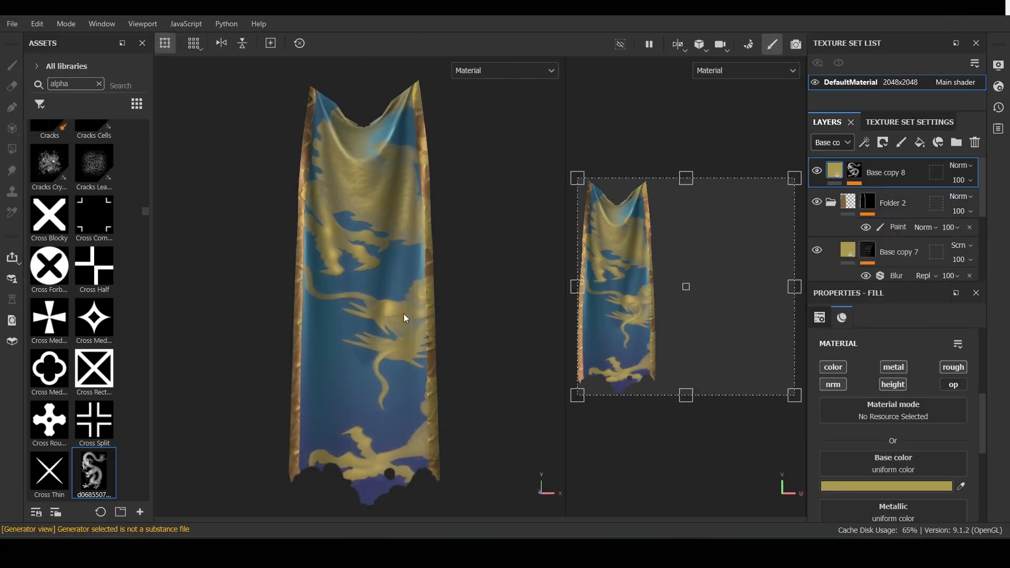
Try to scale down and reposition the Base copy 8 material fill with its UV wrap set to None
scroll(404, 310, "down", 5)
scroll(876, 431, "up", 3)
left_click(911, 405)
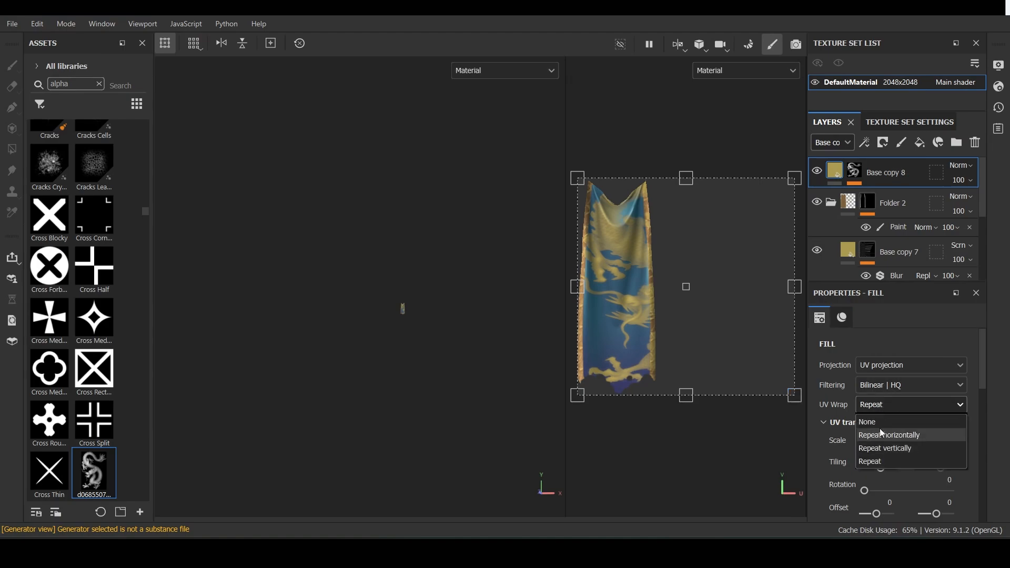
left_click(880, 417)
left_click_drag(794, 178, 654, 316)
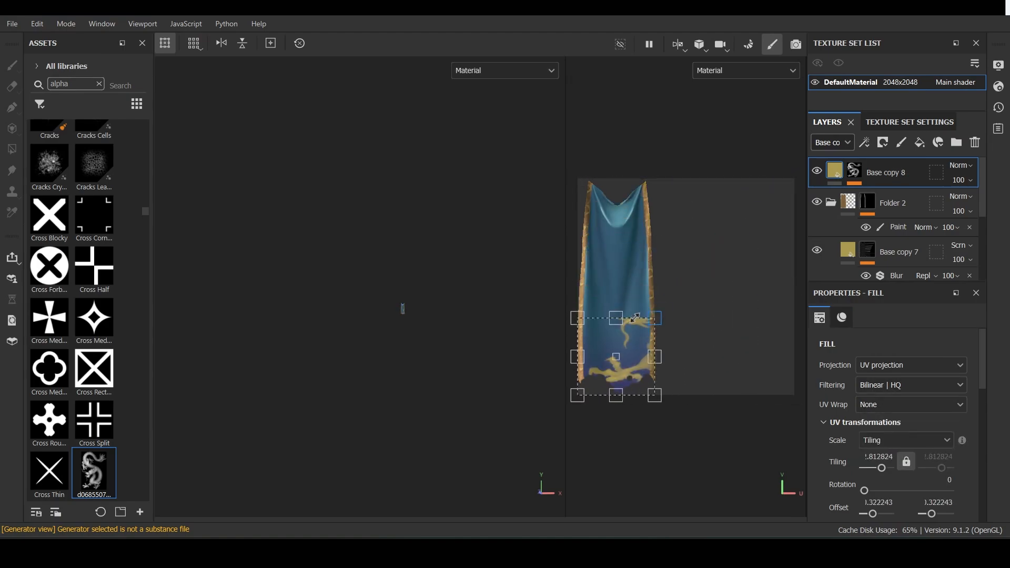
left_click_drag(621, 347, 661, 291)
key("ctrl+z")
key("ctrl+z")
Set the UV wrap of the Base copy 8 mask fill to None and scale the dragon down uniformly
left_click(854, 171)
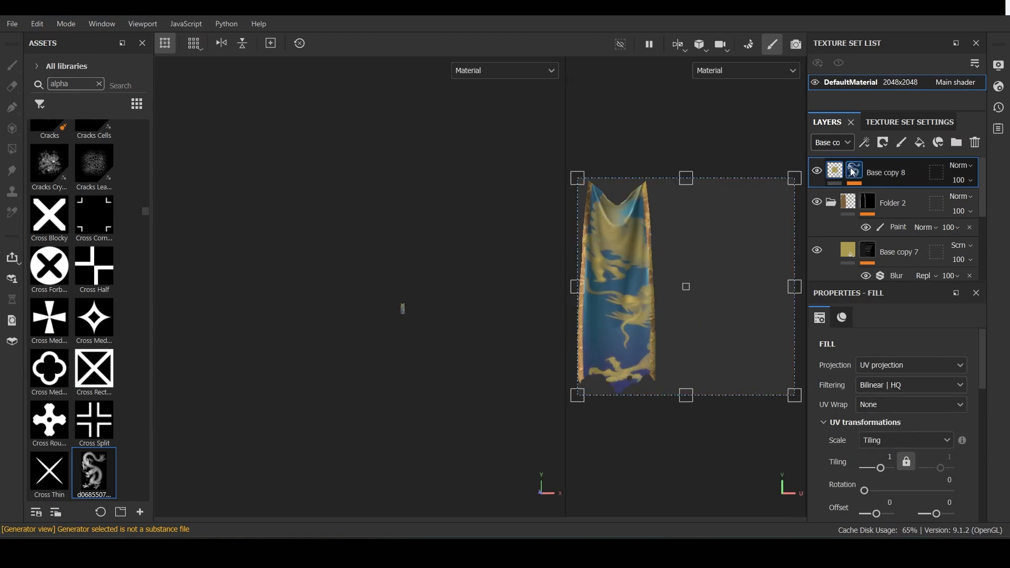
left_click(882, 196)
left_click(872, 408)
left_click(868, 422)
left_click_drag(795, 178, 693, 287)
scroll(900, 495, "down", 2)
scroll(893, 421, "up", 1)
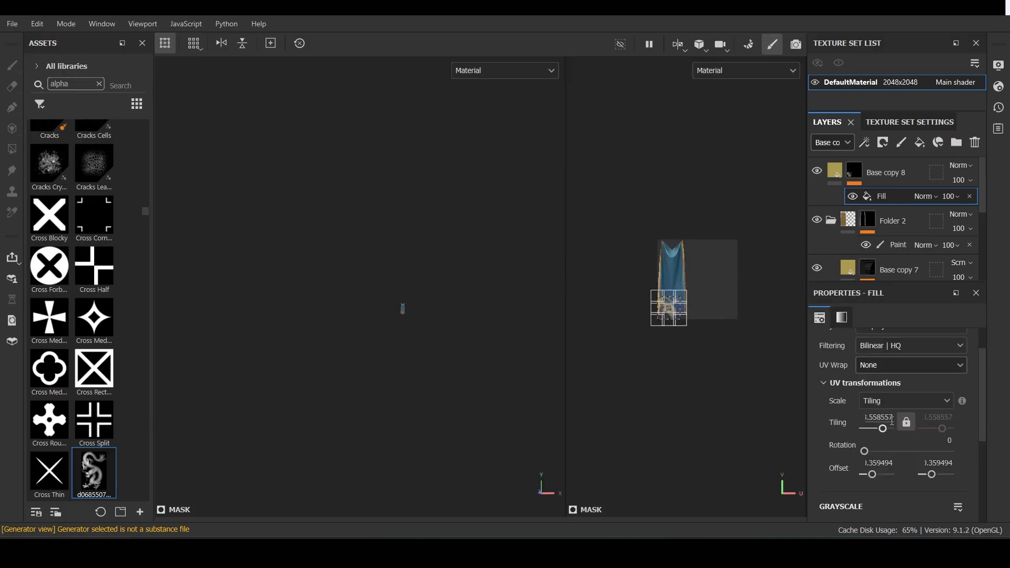
Move the dragon to the middle of the banner, stretch it taller and narrow it slightly to fit between the trims
scroll(706, 324, "up", 3)
left_click_drag(669, 379, 673, 285)
scroll(405, 301, "up", 3)
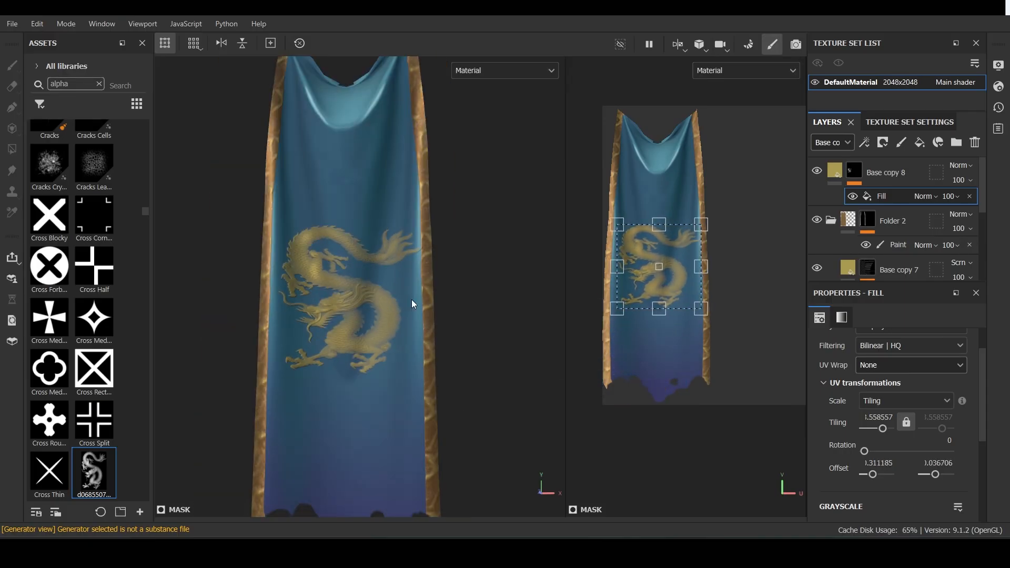
scroll(694, 258, "up", 3)
left_click_drag(647, 212, 644, 171)
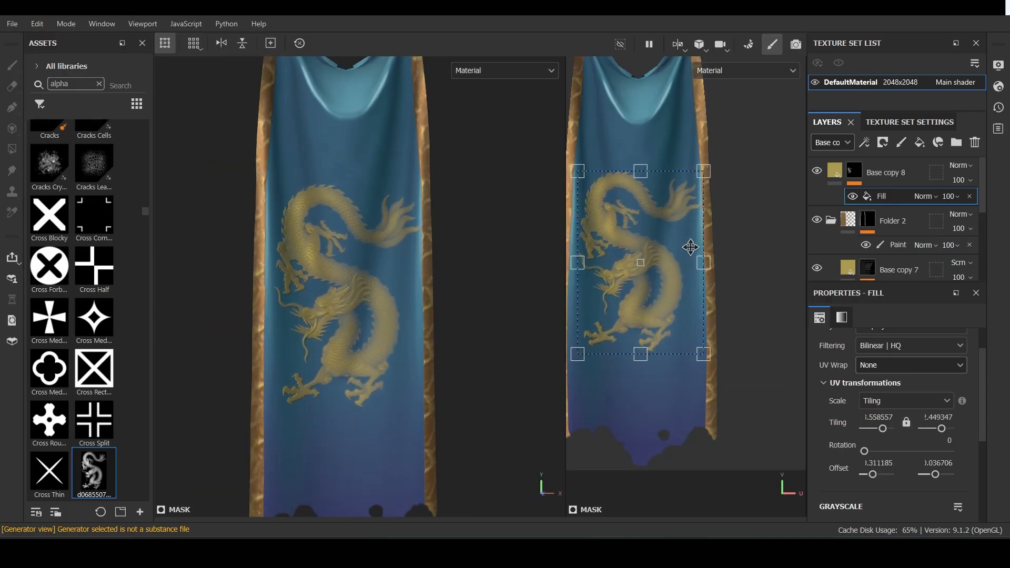
left_click_drag(596, 269, 600, 269)
scroll(415, 348, "down", 2)
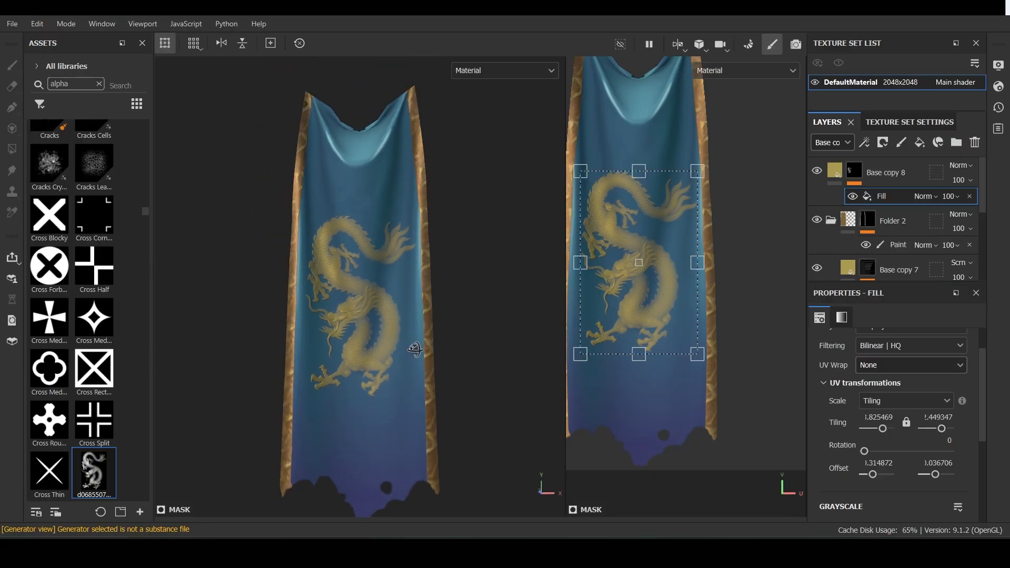
Raise the height of Base copy 8 to about 0.23, and set its metallic to 1 and roughness to 0.2813
left_click(835, 170)
scroll(895, 453, "down", 1)
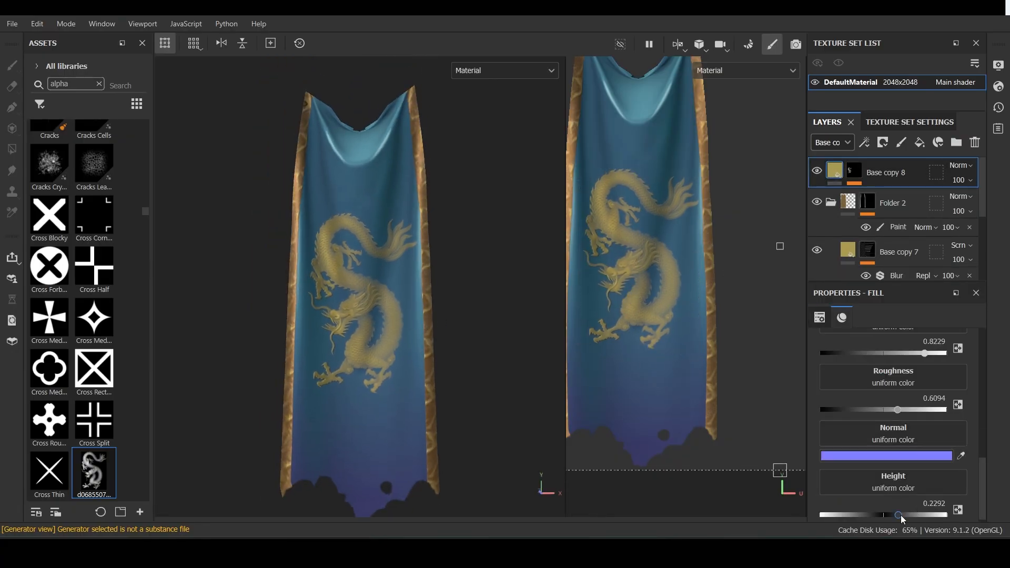
scroll(462, 383, "up", 3)
scroll(462, 383, "down", 3)
scroll(876, 443, "up", 1)
left_click_drag(877, 450, 858, 450)
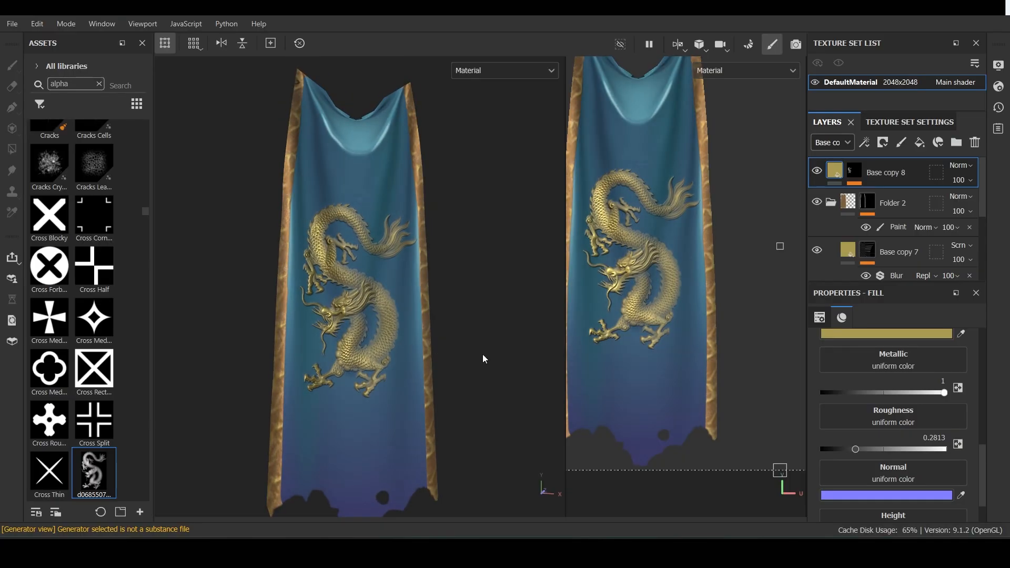
Brighten the dragon's base color on Base copy 8 to a stronger gold near C1AE56
scroll(347, 341, "up", 5)
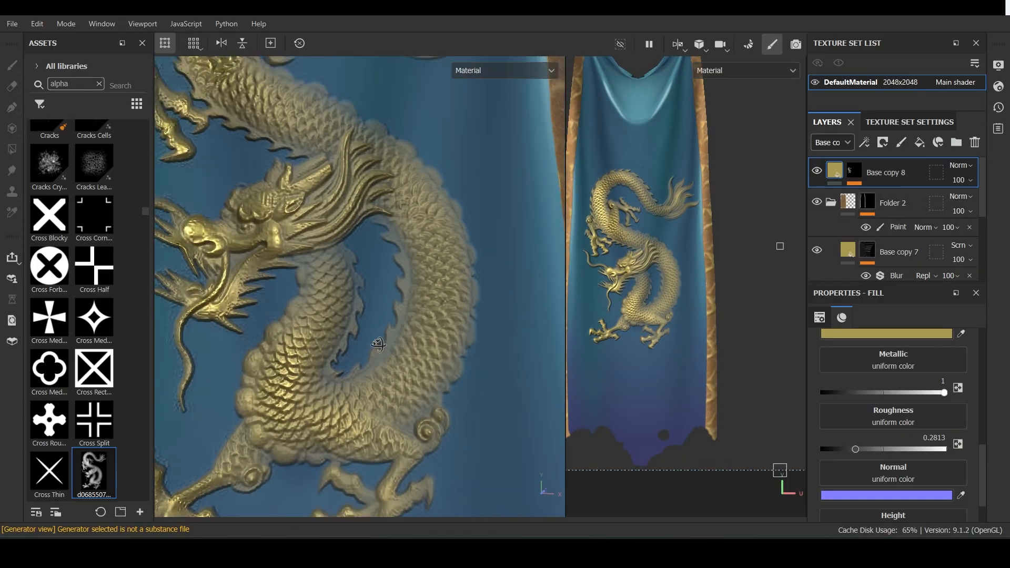
scroll(347, 341, "down", 4)
scroll(346, 339, "down", 3)
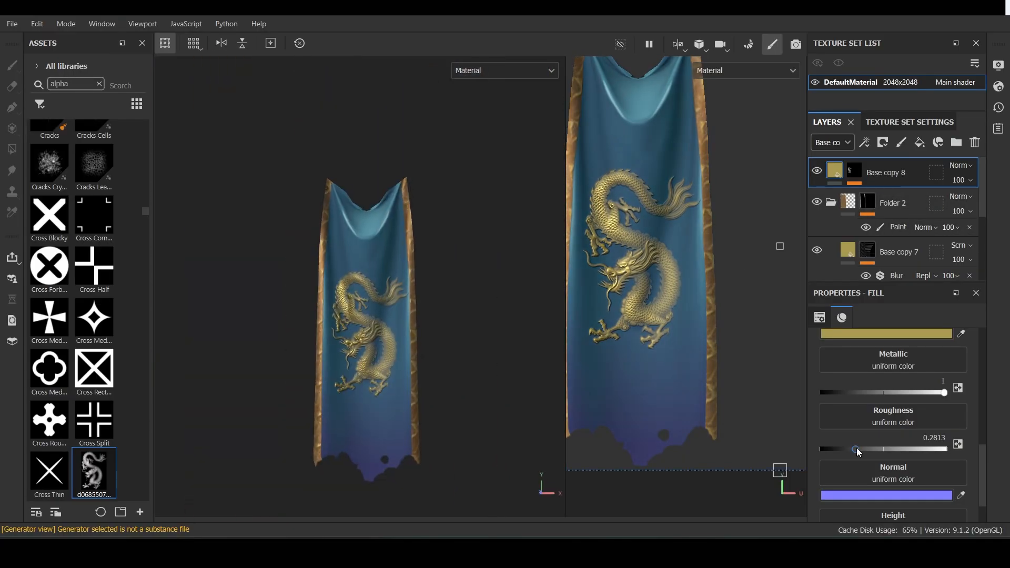
scroll(859, 449, "up", 3)
left_click(885, 451)
left_click(821, 361)
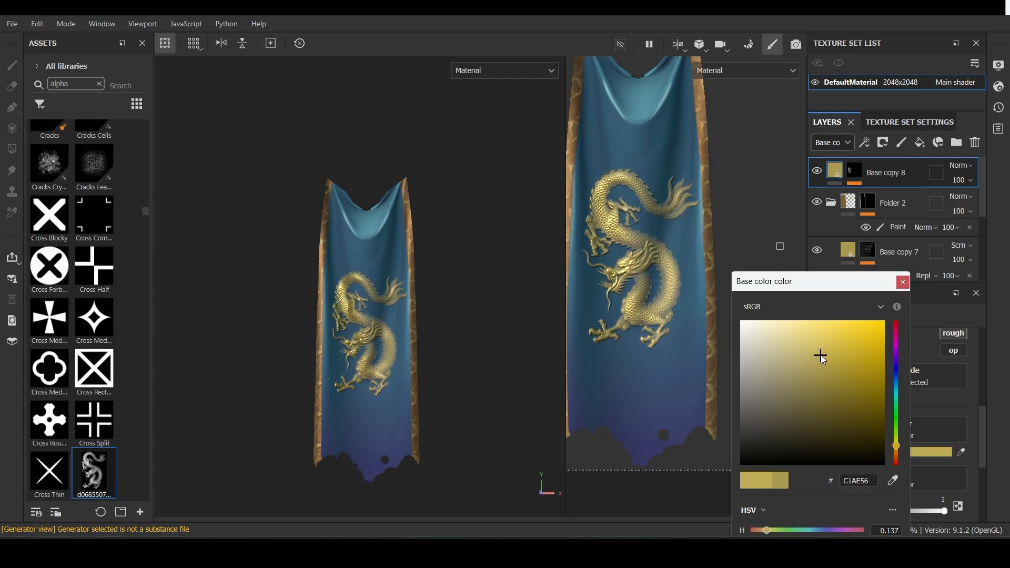
scroll(420, 348, "down", 2)
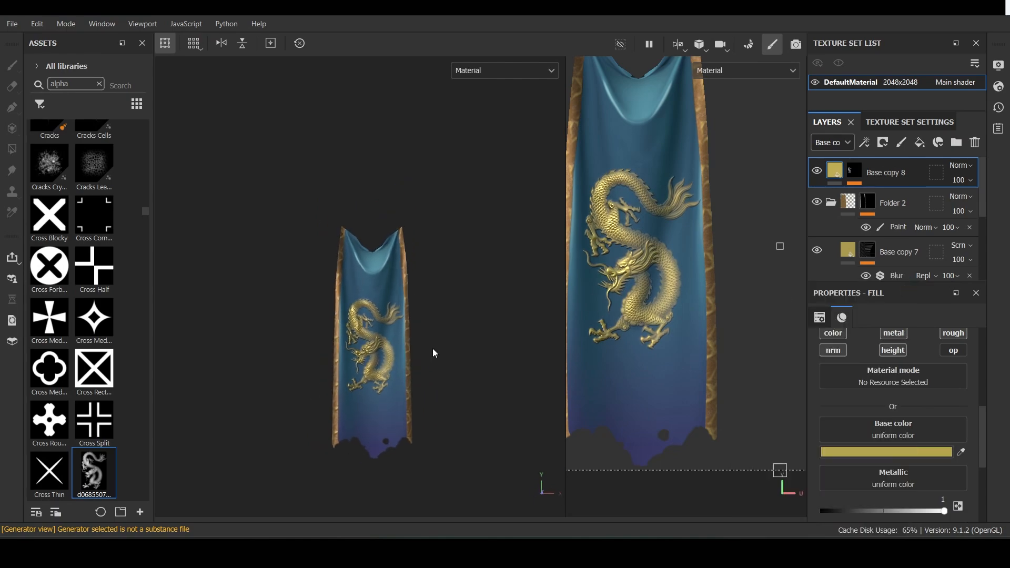
scroll(434, 349, "down", 1)
middle_click_drag(420, 383, 457, 336)
scroll(458, 332, "up", 2)
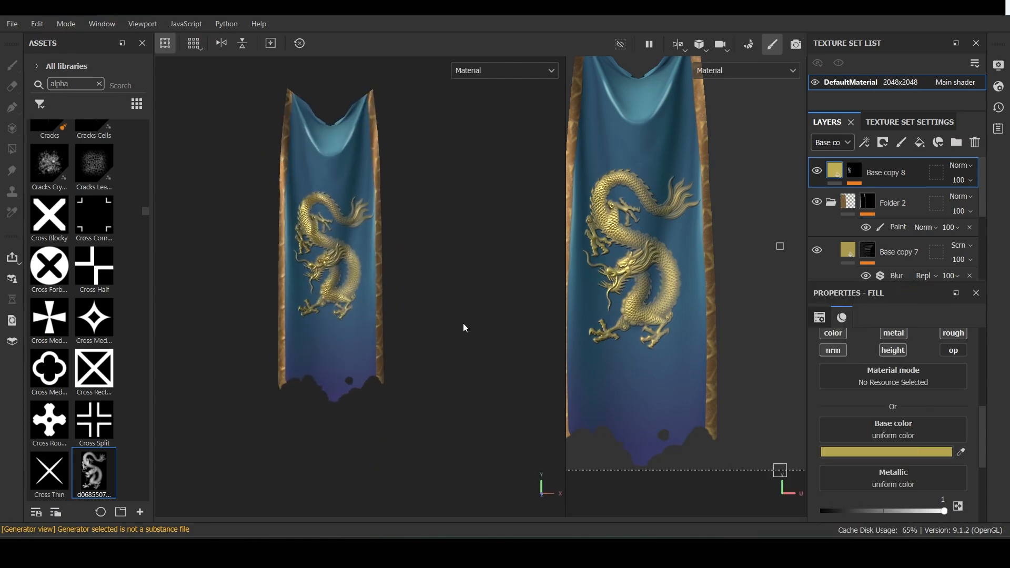
Find the HSL Perceptive filter in the assets and add it as a layer above Base copy 8
left_click(98, 84)
type("hsl")
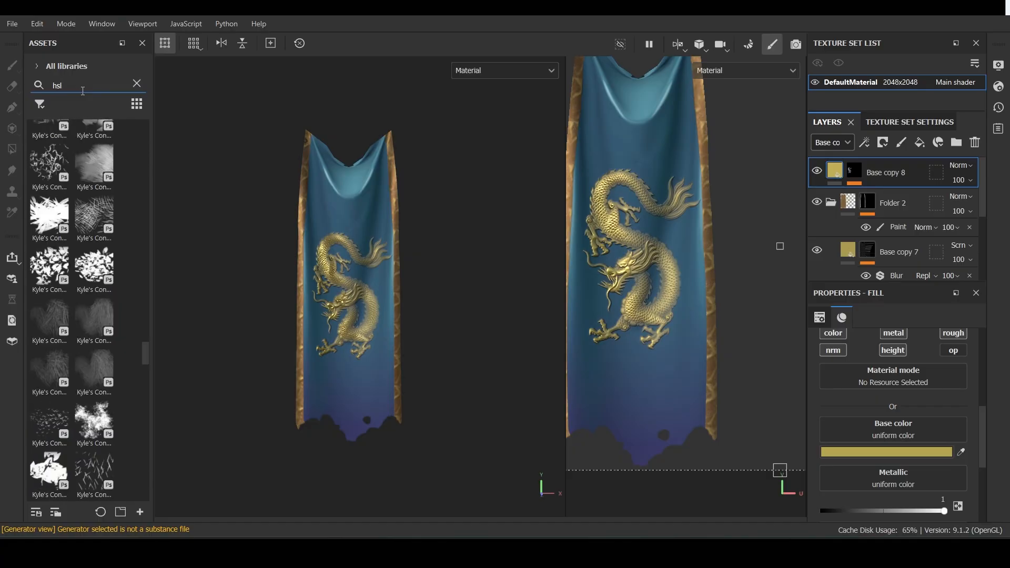
left_click(40, 104)
left_click(77, 170)
left_click_drag(74, 165, 895, 173)
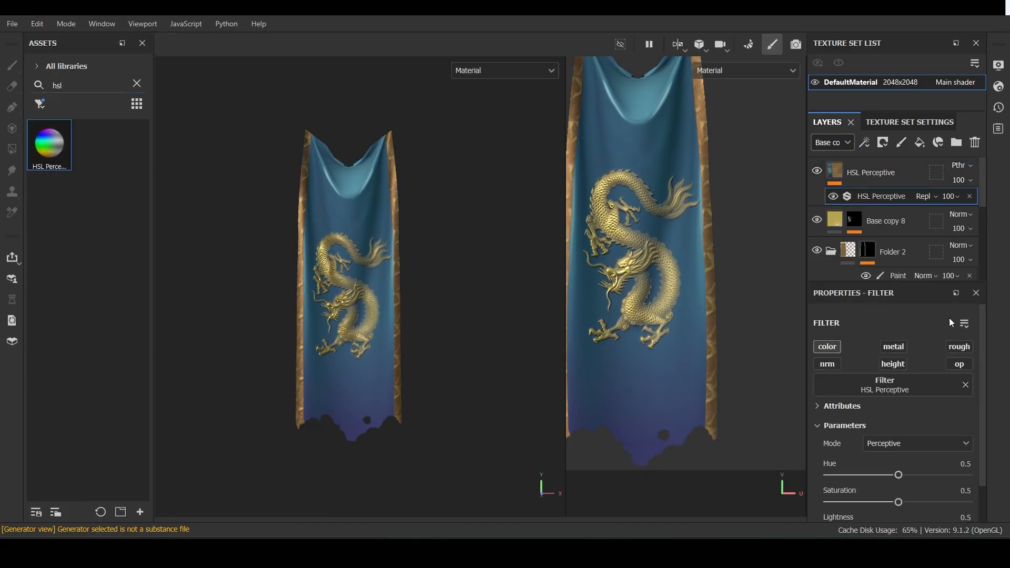
Set the HSL Perceptive filter's saturation to 0.627 and compare the banner with and without it
left_click_drag(900, 460, 920, 459)
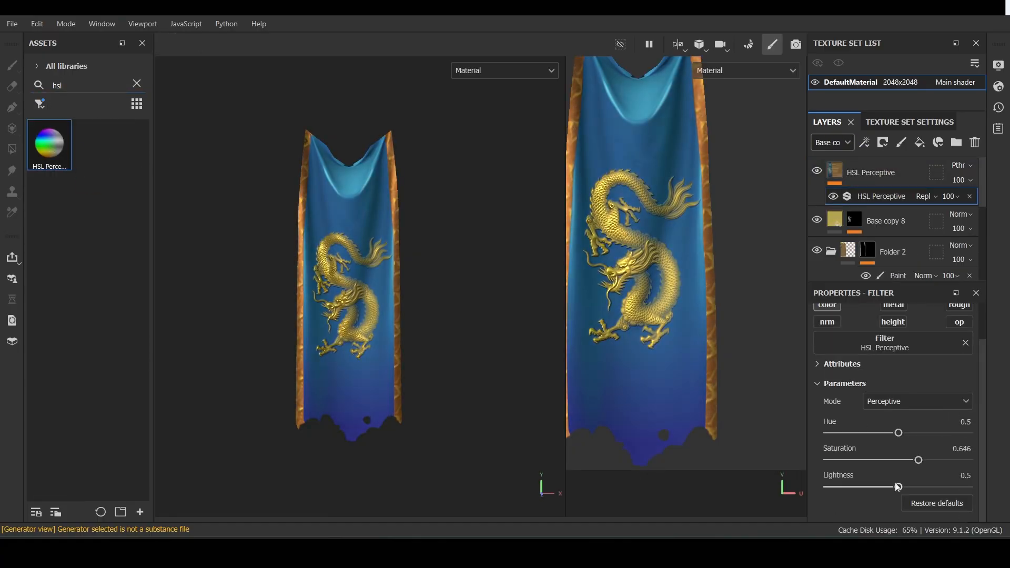
left_click_drag(904, 492, 902, 493)
left_click_drag(900, 433, 899, 435)
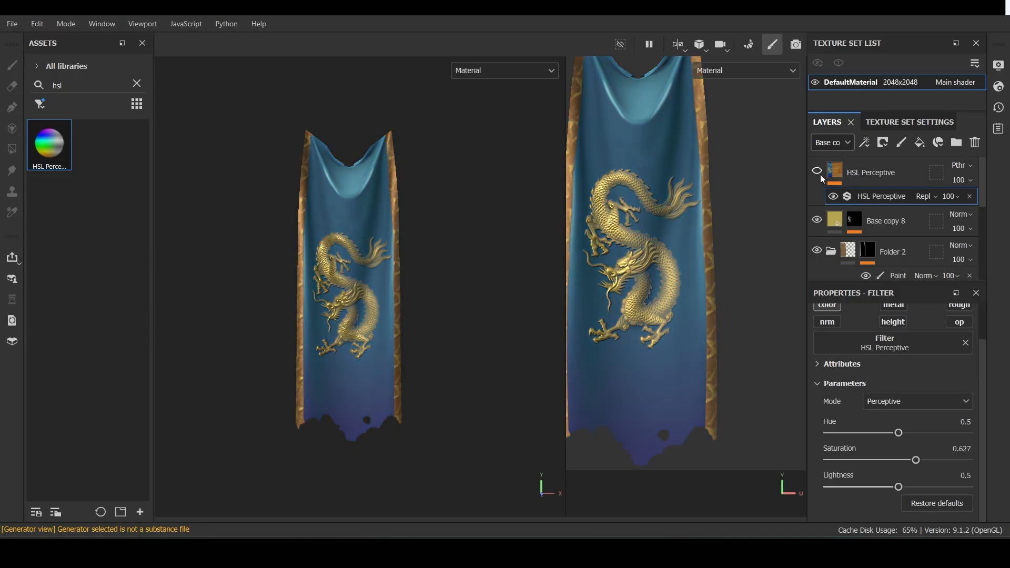
left_click(969, 167)
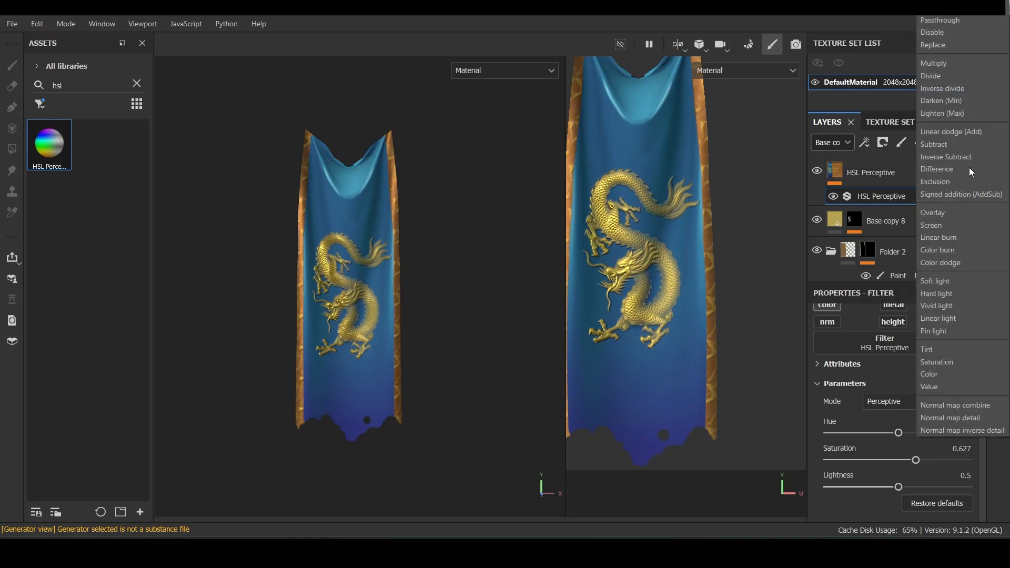
left_click(867, 184)
left_click(906, 224)
scroll(370, 313, "down", 2)
Export the banner's base color, height, metallic, normal and roughness maps to F:/YT/Textures/Banner
key("ctrl+shift+e")
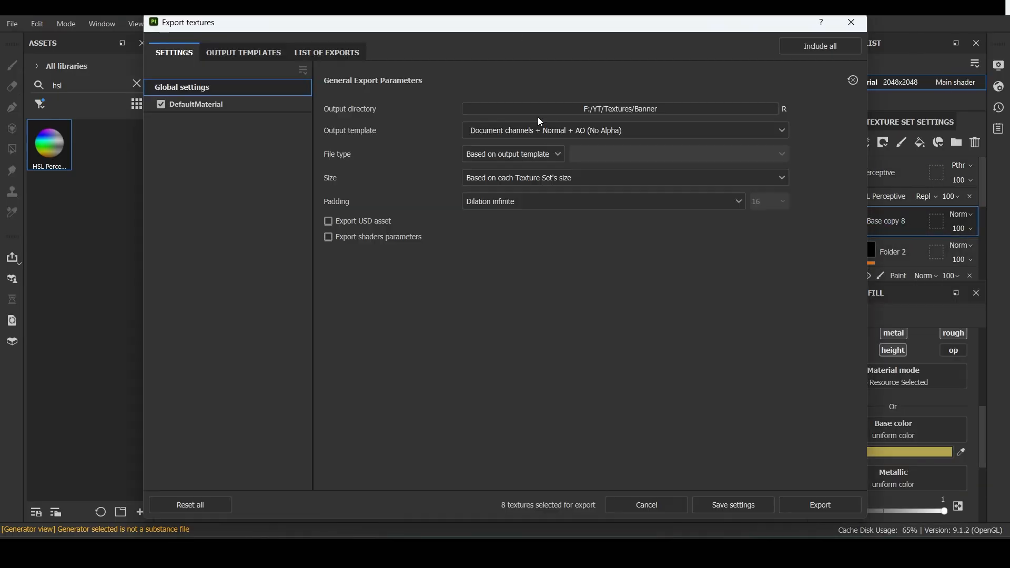
left_click(542, 131)
left_click(555, 218)
left_click(547, 178)
left_click(536, 282)
left_click(244, 53)
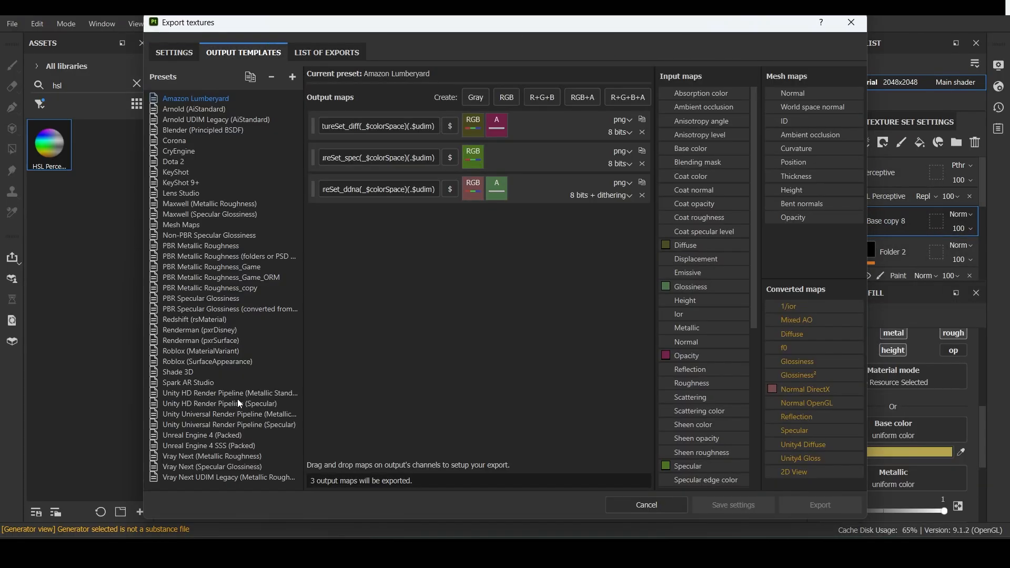
left_click(232, 260)
left_click(328, 53)
left_click(836, 506)
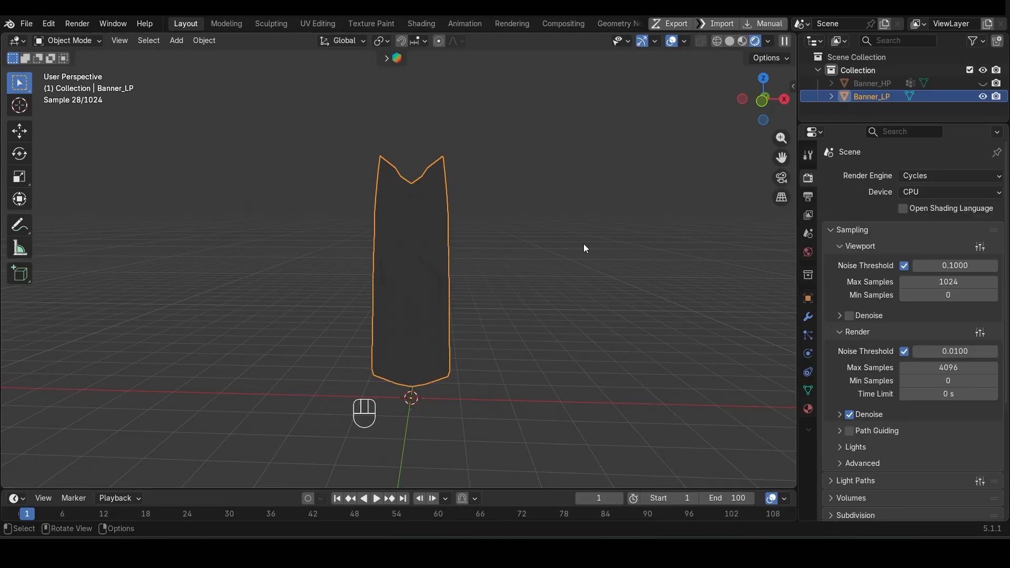
Switch to Blender, add a Sun light to the banner scene and try a first rotation of it
key("shift+a")
mouse_move(579, 415)
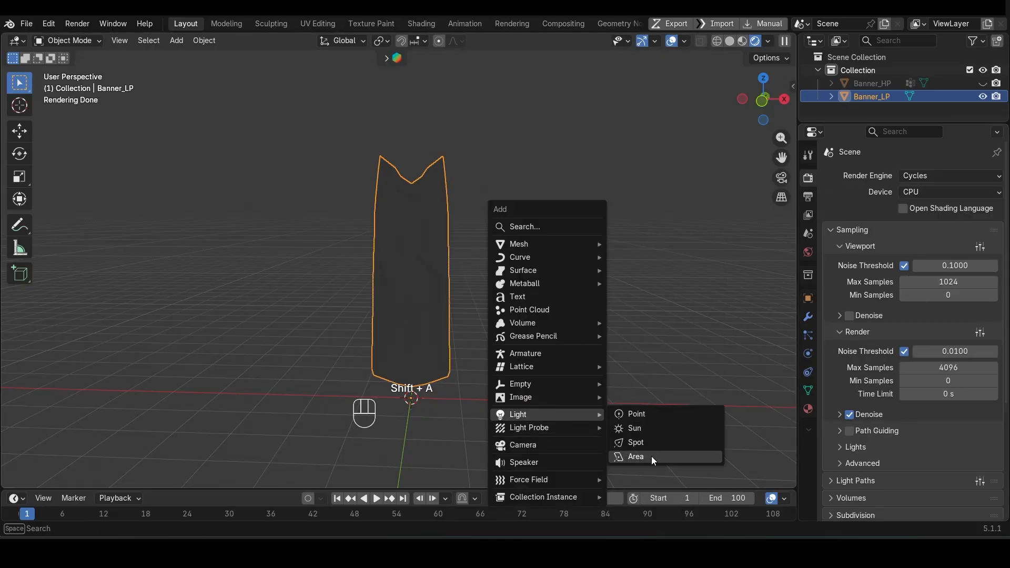
left_click(652, 427)
key("r")
key("r")
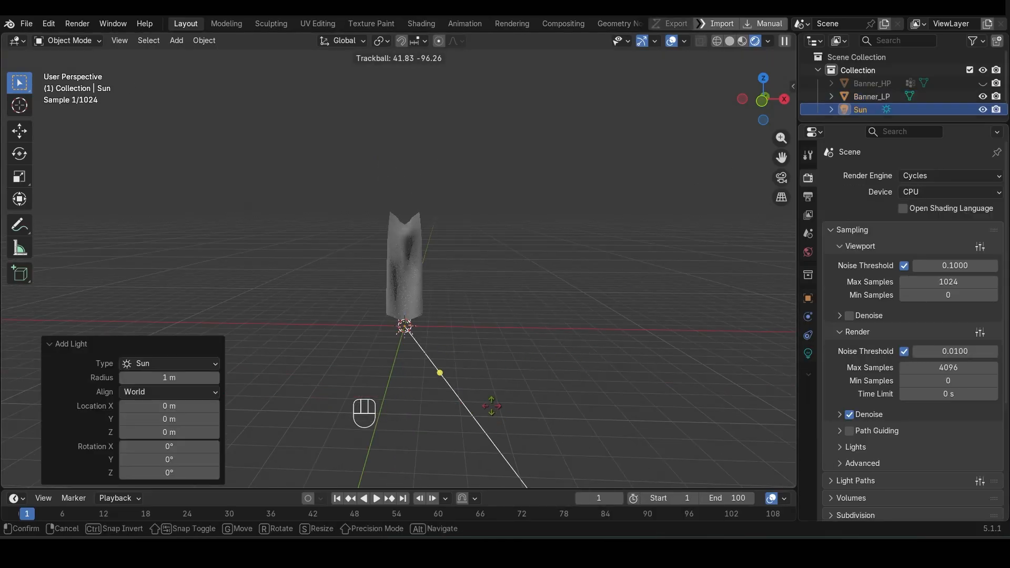
key("r")
key("KP_1")
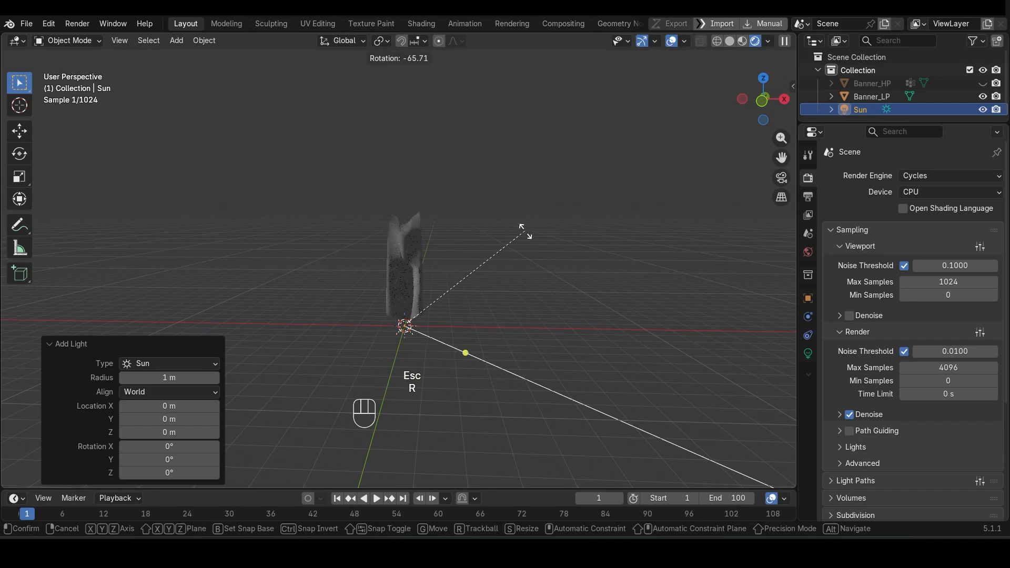
left_click(527, 232)
key("ctrl+z")
key("r")
key("r")
key("r")
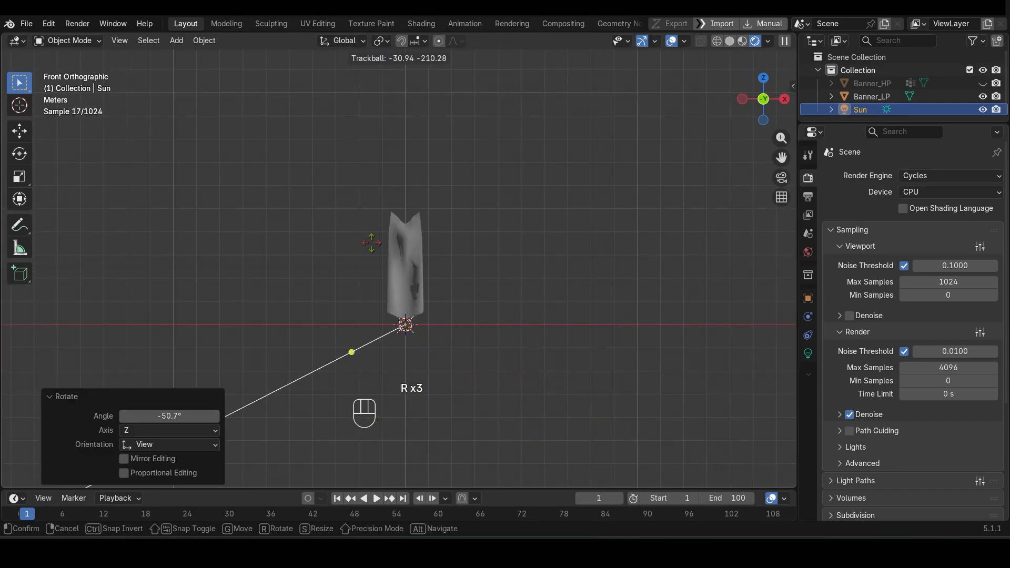
key("Escape")
middle_click_drag(498, 326, 387, 377)
key("r")
key("r")
key("Escape")
Rotate the Sun light from the side and again by 33.2° so it shines on the banner's front
key("r")
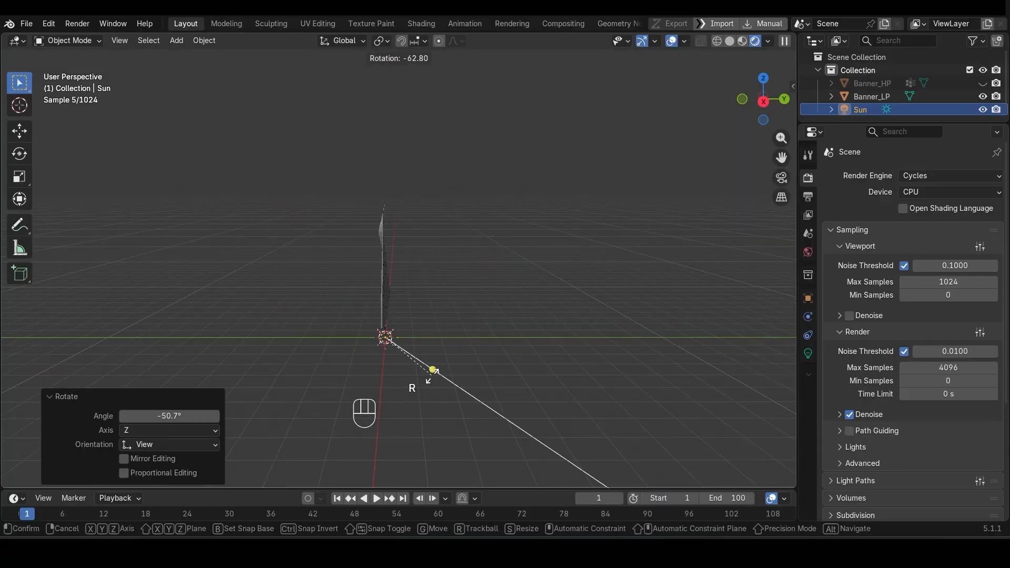
left_click(463, 375)
middle_click_drag(464, 375, 511, 389)
key("r")
left_click(456, 415)
middle_click_drag(456, 411, 416, 309)
scroll(416, 309, "up", 6)
scroll(416, 310, "down", 1)
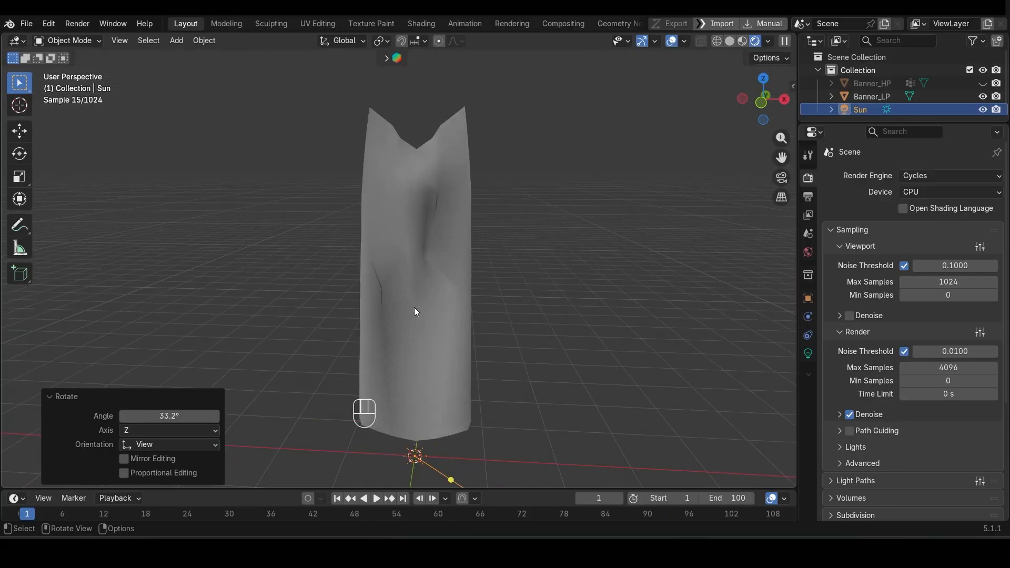
Add an Area light and raise it about 6.05 m along Z above the banner
key("shift+a")
mouse_move(485, 333)
left_click(535, 375)
key("g")
key("z")
left_click(505, 217)
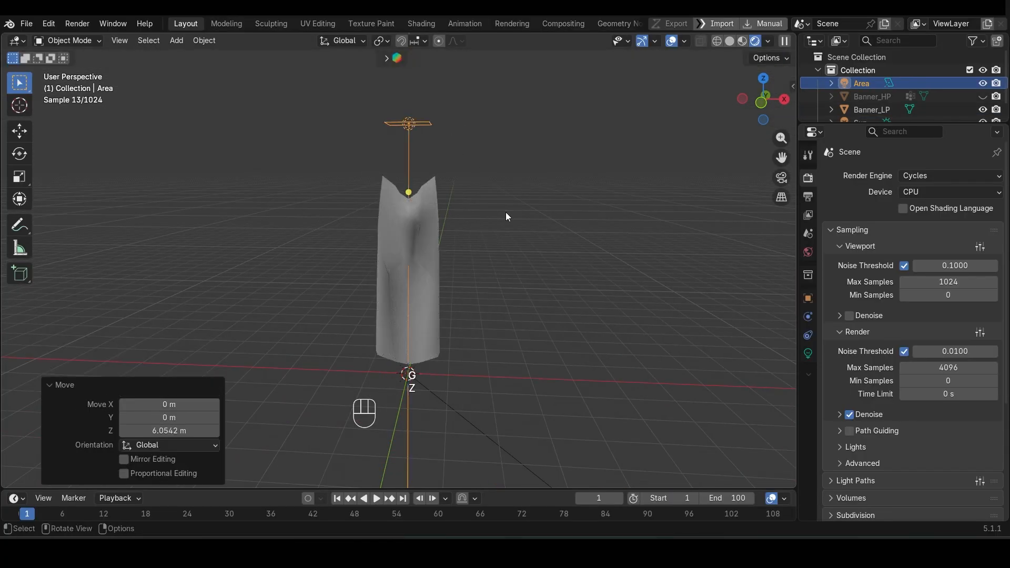
Scale the Area light up well beyond the banner's width and set its power to 100
key("s")
left_click(772, 386)
left_click(808, 354)
double_click(922, 288)
type("100")
key("Return")
scroll(363, 280, "down", 3)
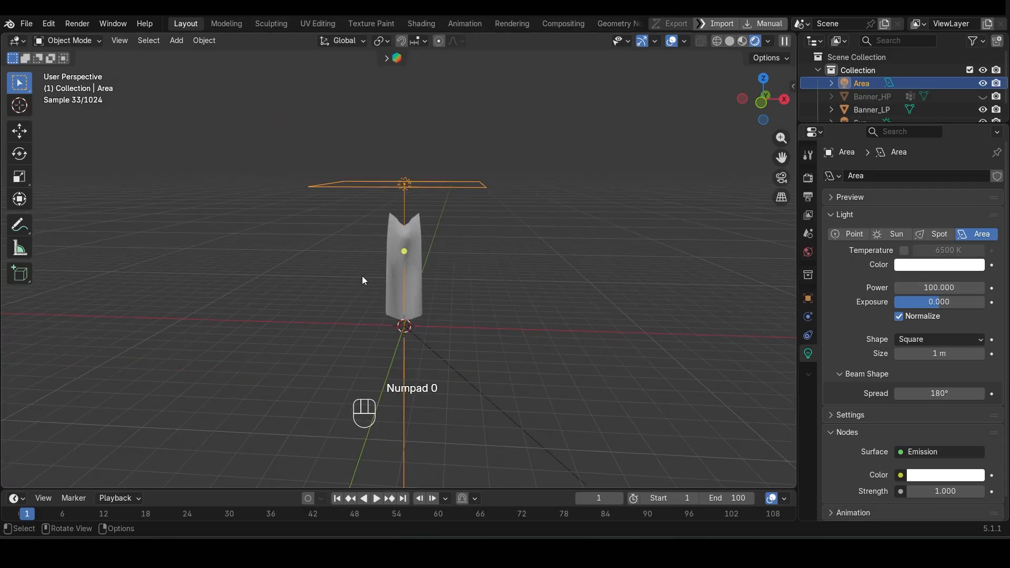
Tilt the Area light toward the banner and move it about -4.69 m in Y and 2.43 m in Z
key("KP_3")
key("r")
left_click(407, 278)
key("g")
left_click(299, 222)
middle_click_drag(302, 224, 494, 268)
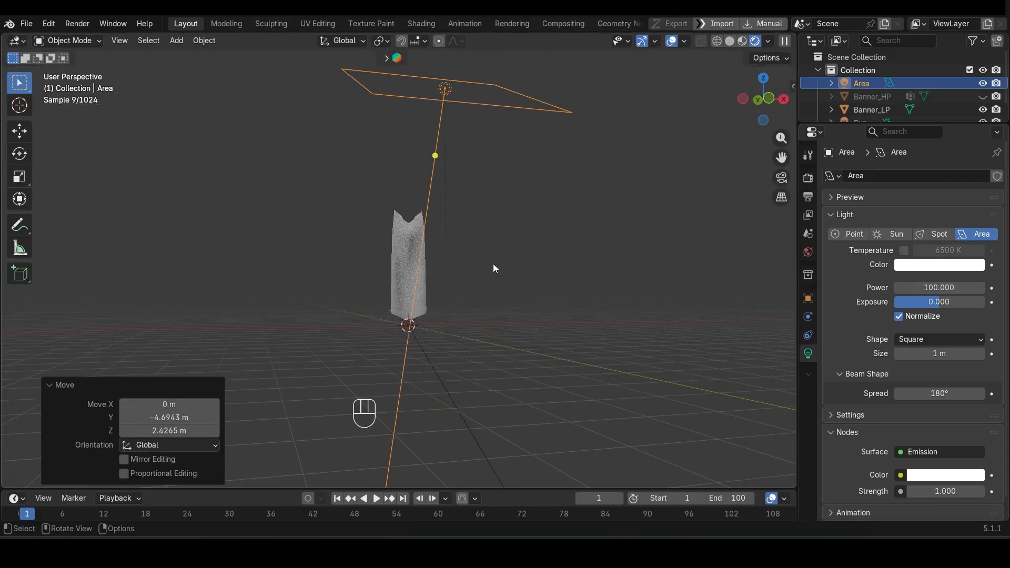
Switch to the Shading workspace, create a new material on Banner_LP and select its Principled BSDF node
left_click(430, 22)
left_click(804, 41)
left_click(489, 140)
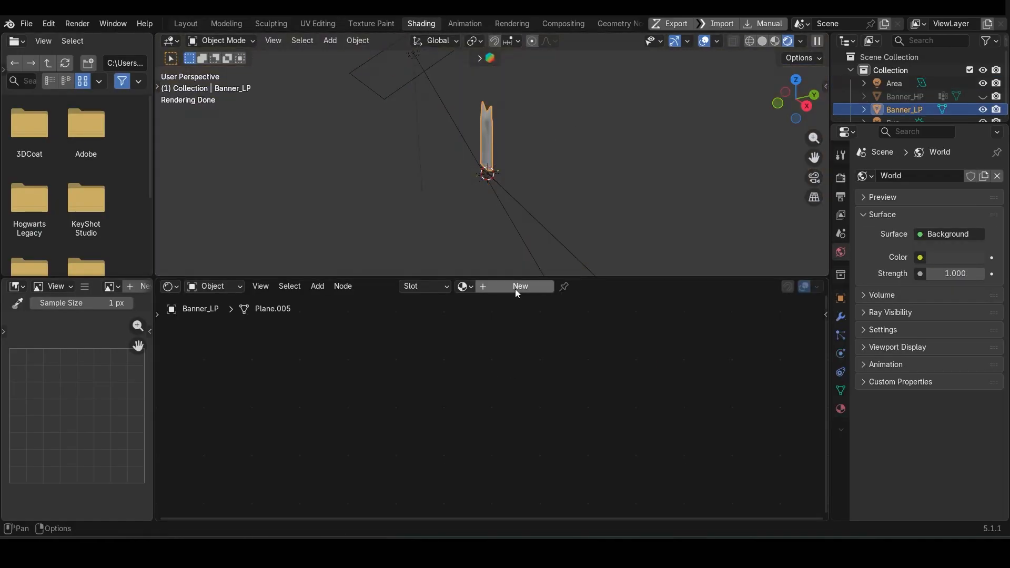
left_click(516, 288)
left_click(474, 370)
Load all five BannerLP_DefaultMaterial maps from F:\YT\Textures\Banner into the material with the Principled texture setup
key("ctrl+shift+t")
left_click(284, 97)
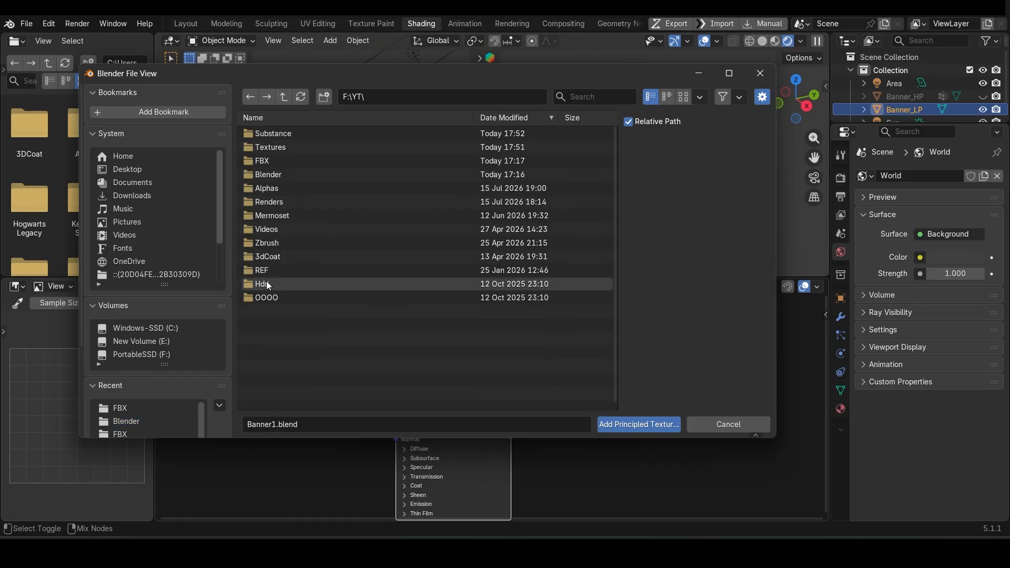
left_click(282, 147)
left_click(279, 138)
left_click(279, 137)
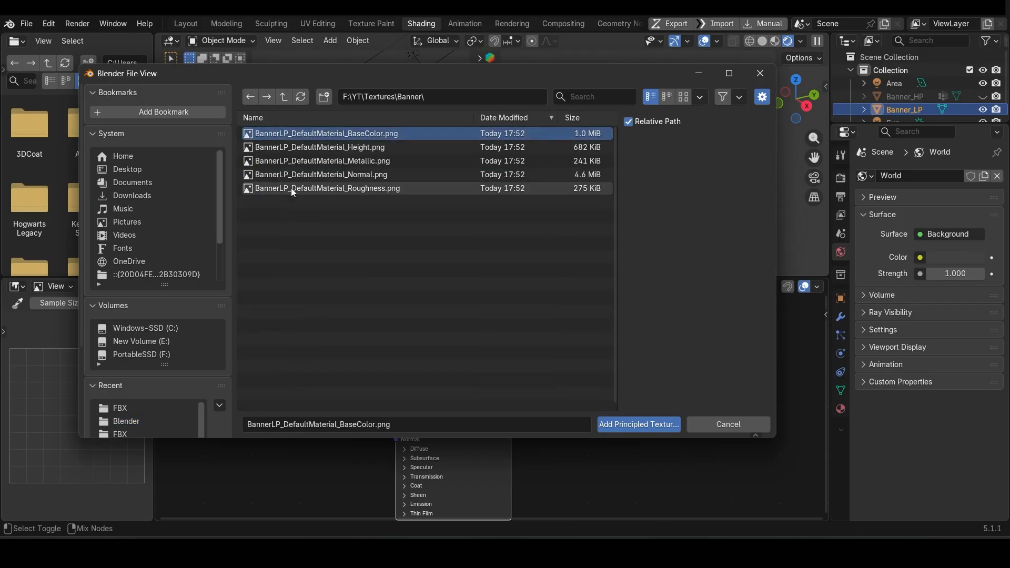
left_click(291, 188, "shift")
left_click(635, 425)
Enlarge the 3D viewport and examine the textured banner from the front and up close
left_click_drag(526, 293, 526, 352)
scroll(525, 225, "up", 6)
middle_click_drag(526, 225, 492, 179)
middle_click_drag(492, 179, 500, 200, "shift")
scroll(499, 230, "up", 7)
scroll(497, 225, "down", 6)
scroll(500, 202, "up", 1)
scroll(502, 286, "down", 1)
scroll(495, 447, "down", 6)
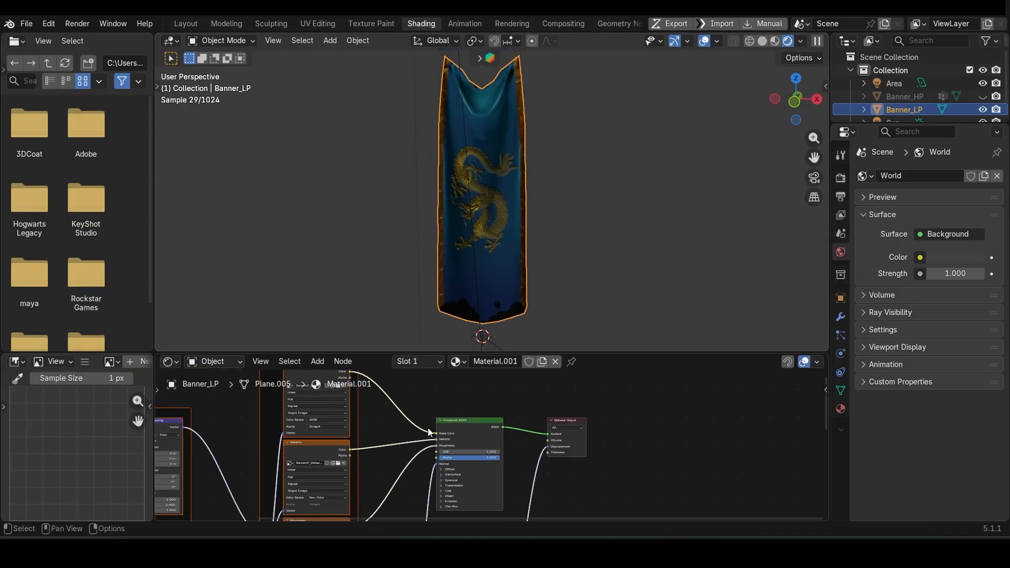
Connect the Base Color texture's Alpha output to the Principled BSDF's Alpha input in the banner material
middle_click_drag(428, 428, 429, 444)
left_click_drag(451, 352, 444, 258)
middle_click_drag(350, 352, 359, 350)
scroll(447, 416, "up", 3)
middle_click_drag(399, 443, 422, 424)
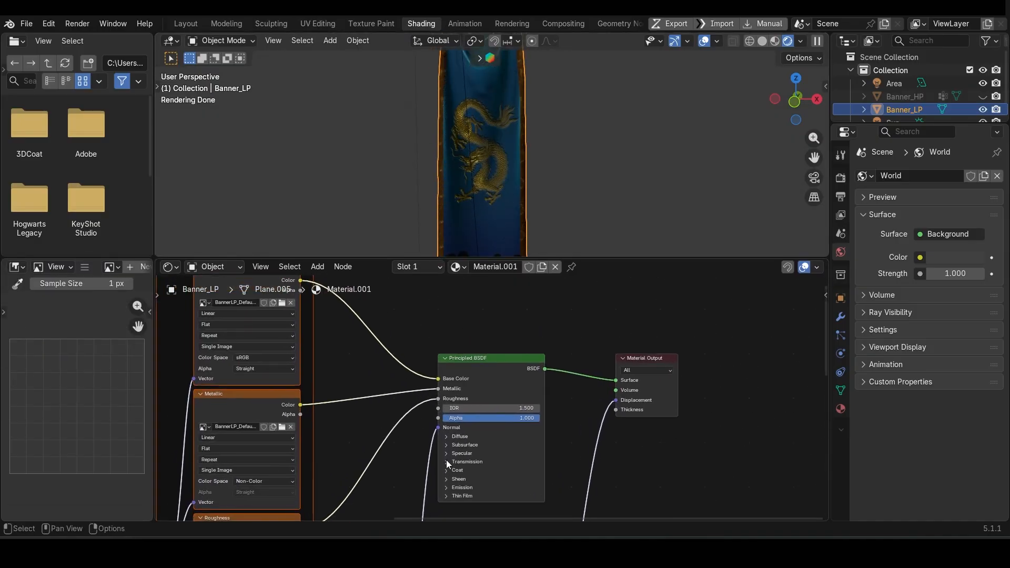
middle_click_drag(379, 368, 393, 370)
scroll(370, 372, "down", 1)
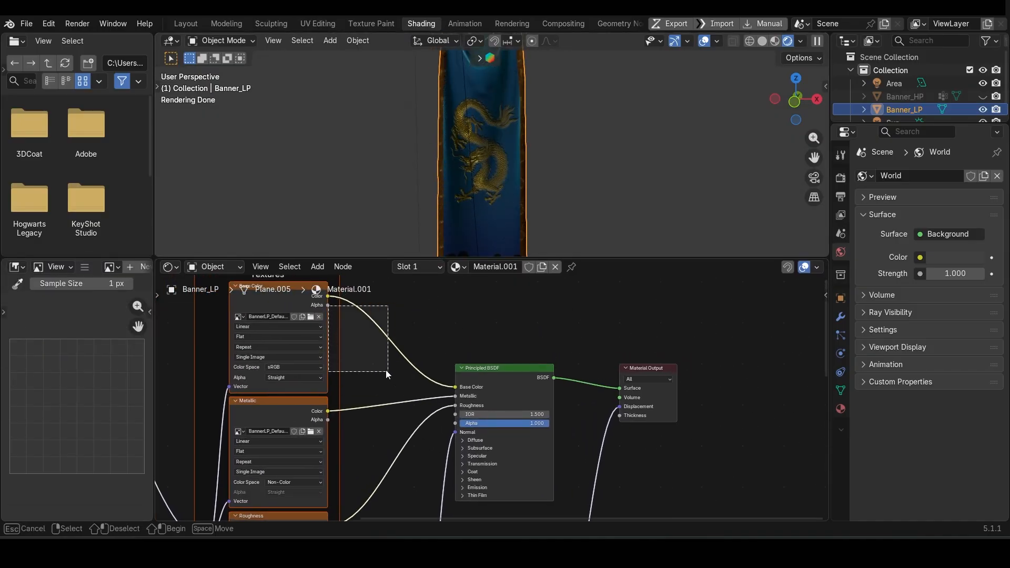
left_click_drag(500, 257, 503, 338)
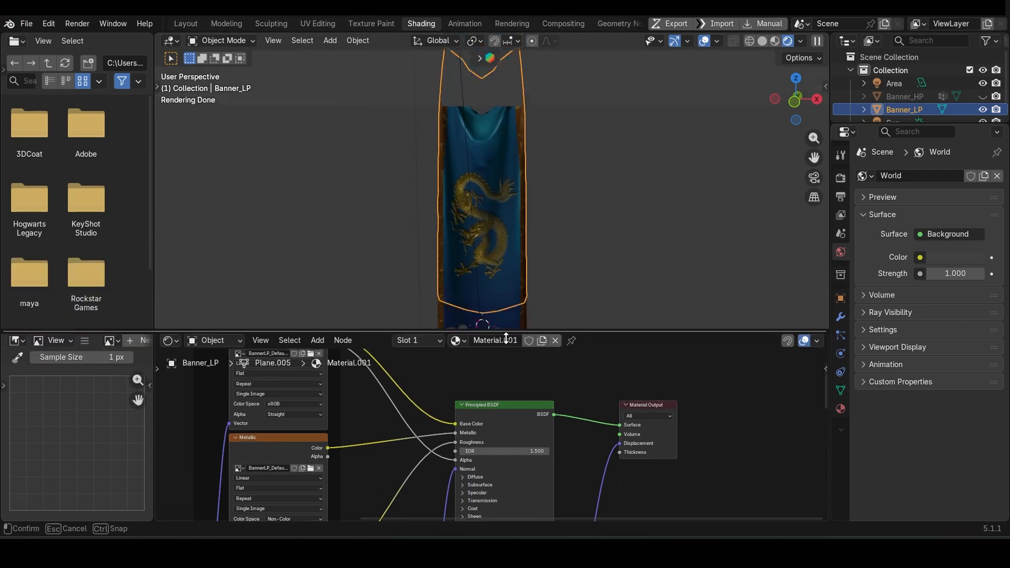
scroll(579, 153, "down", 2)
In the Layout workspace's front view, duplicate the Area light to the left of the banner and rotate the copy -42.7°
left_click(194, 27)
middle_click_drag(463, 346, 425, 323)
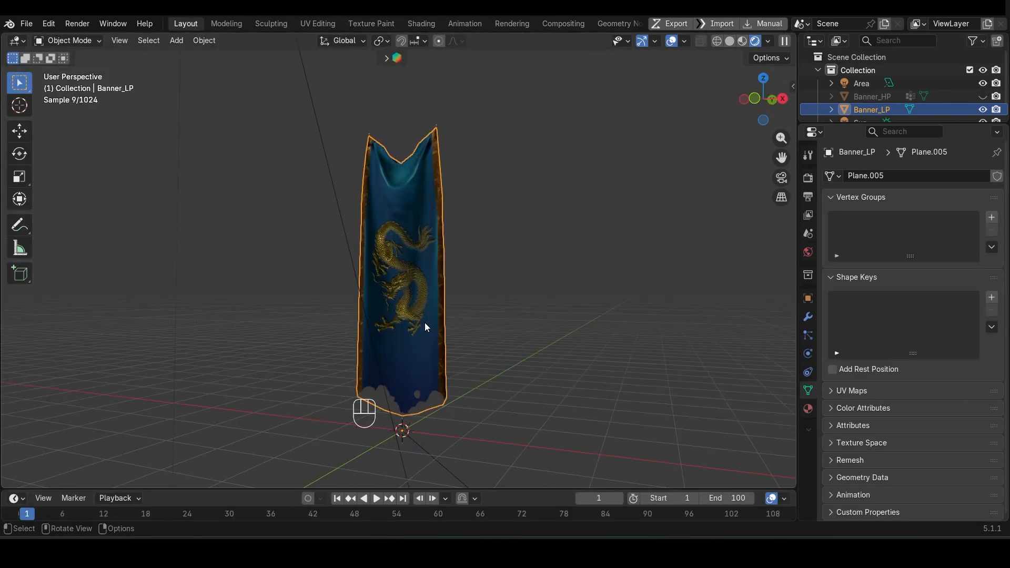
scroll(425, 323, "down", 4)
left_click(270, 62)
key("KP_1")
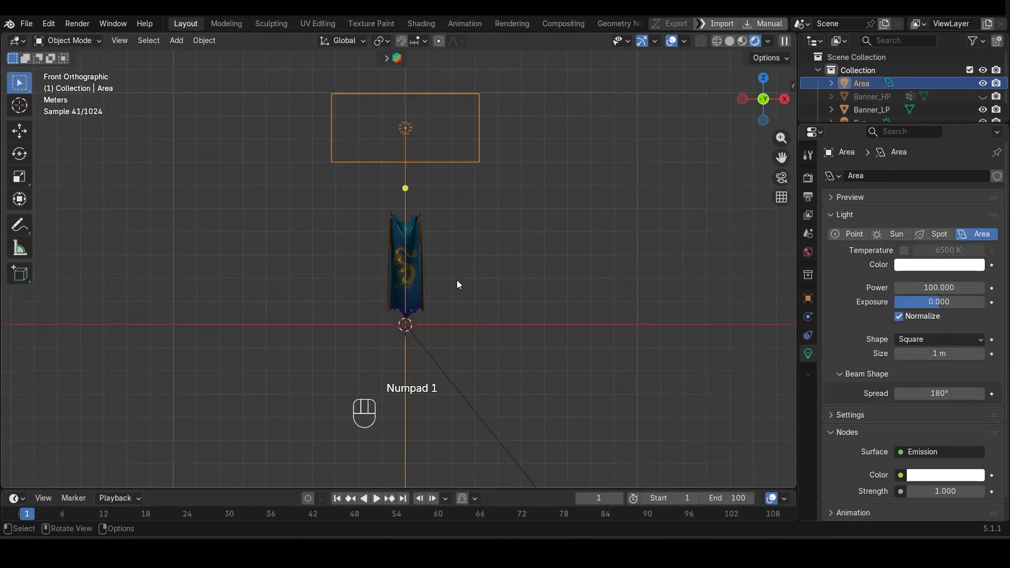
key("shift+d")
left_click(336, 291)
key("r")
left_click(586, 284)
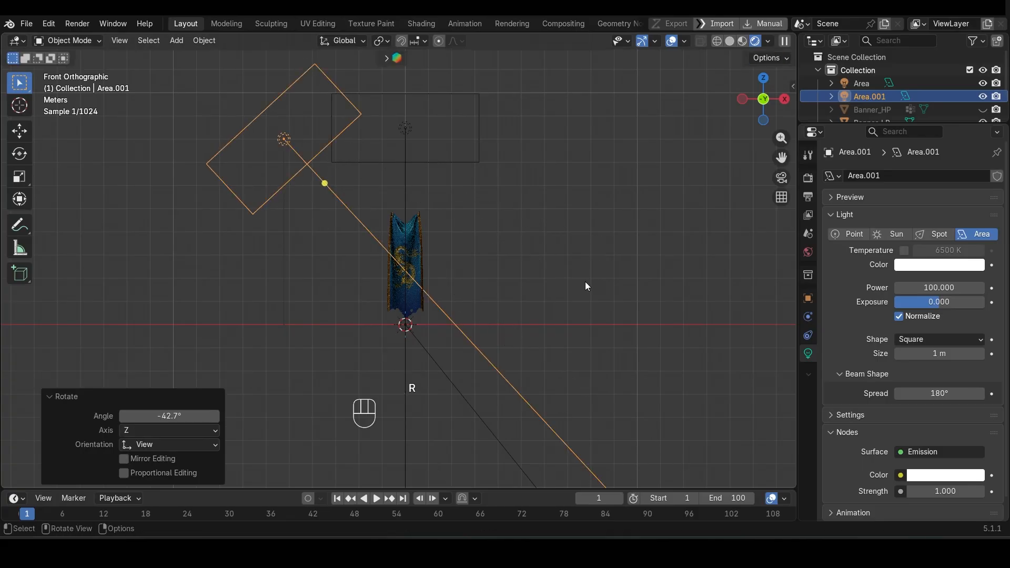
Move the copied light about 2.1 m in X and -3.16 m in Z, and make it a Disk with power 500
scroll(458, 272, "down", 1)
key("g")
left_click(497, 331)
left_click(939, 340)
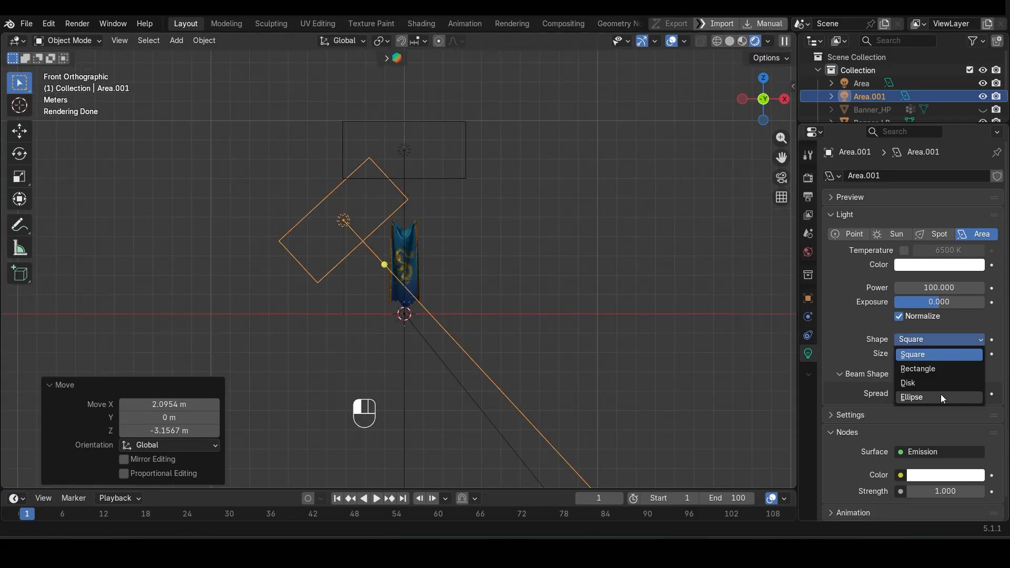
left_click(926, 397)
left_click(940, 340)
left_click(926, 383)
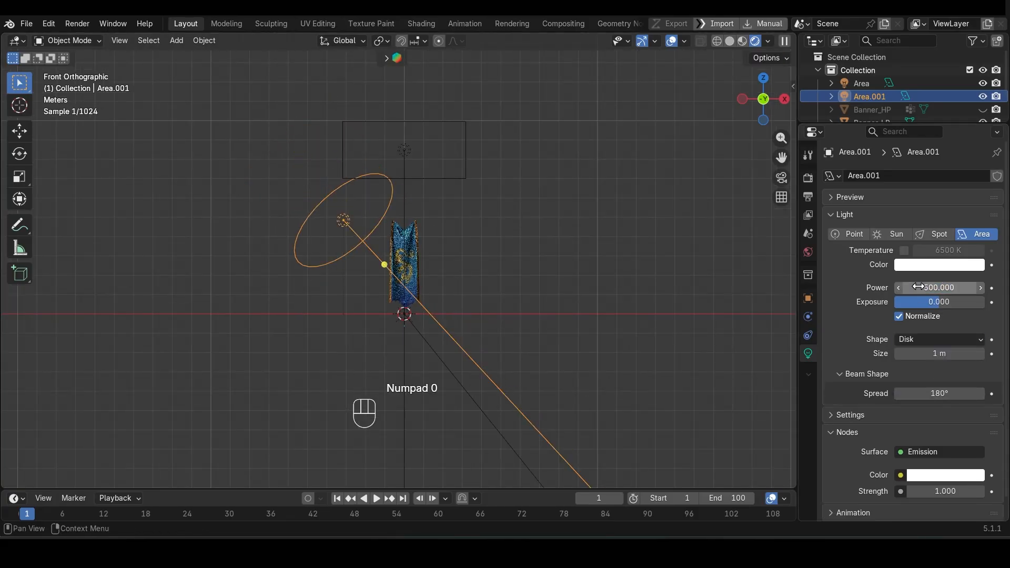
Move the Area.001 light outward about -1.38 m in X and 0.49 m in Z, and rotate it to aim at the banner
scroll(429, 230, "up", 7)
scroll(429, 230, "down", 5)
key("g")
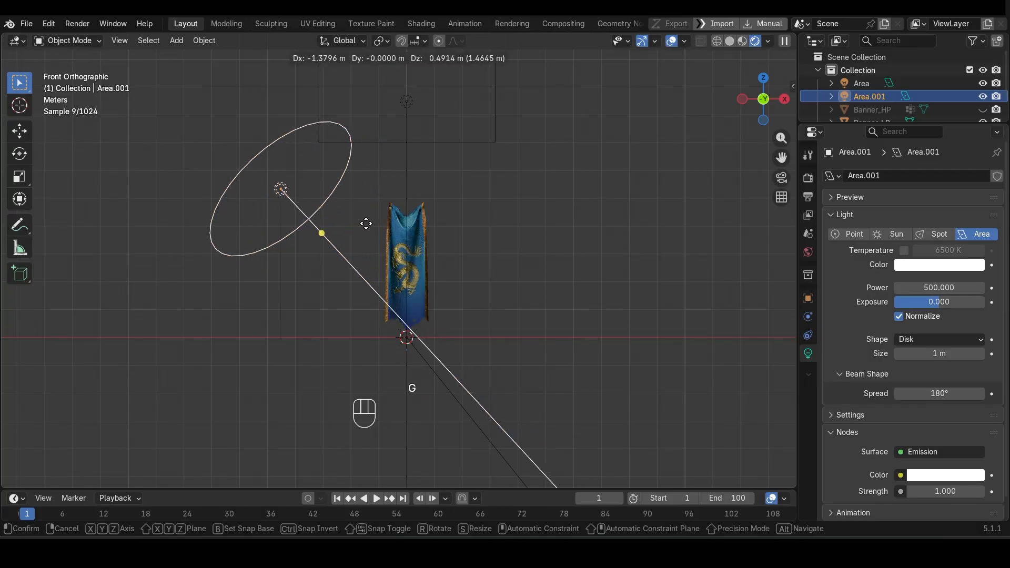
left_click(367, 224)
key("e")
key("r")
left_click(475, 279)
scroll(452, 247, "down", 3)
Rotate the original Area light 46° in the front view and move it to the right of the banner
left_click(414, 190)
middle_click_drag(482, 275, 441, 289)
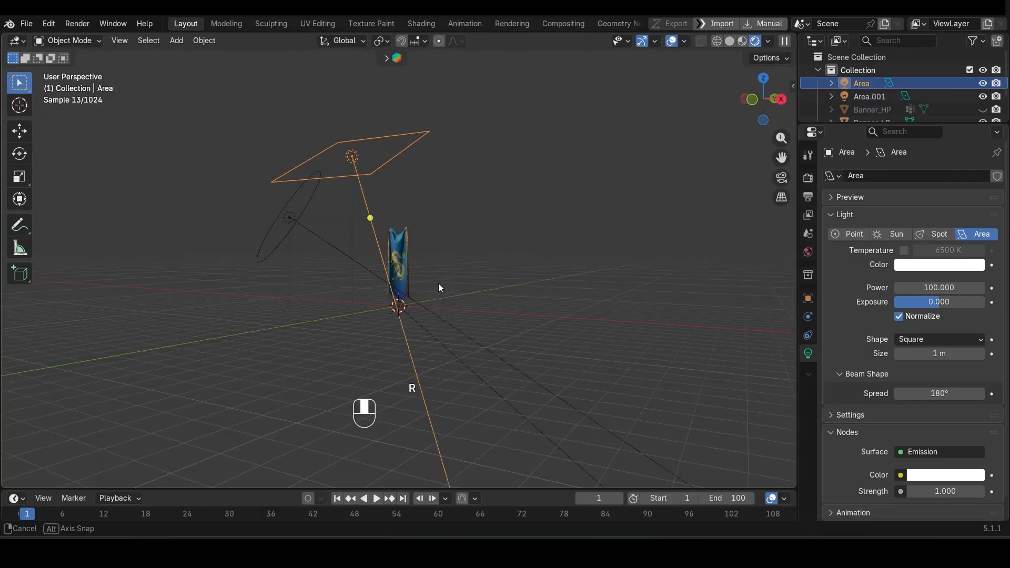
key("KP_1")
key("r")
left_click(375, 370)
key("g")
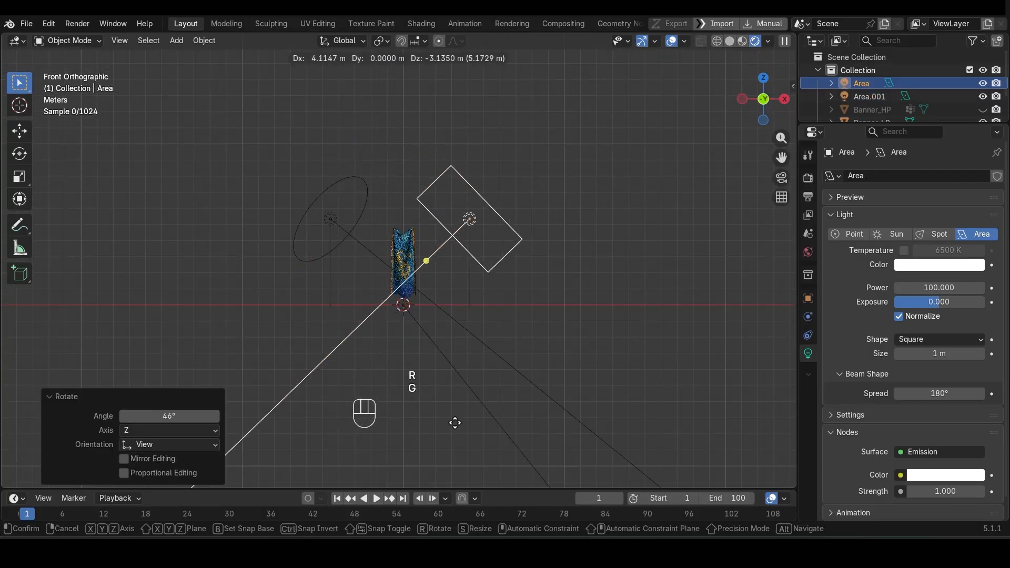
left_click(456, 422)
Make the original Area light a Disk with power 50 and rotate it another 30.1°
left_click(940, 339)
left_click(942, 381)
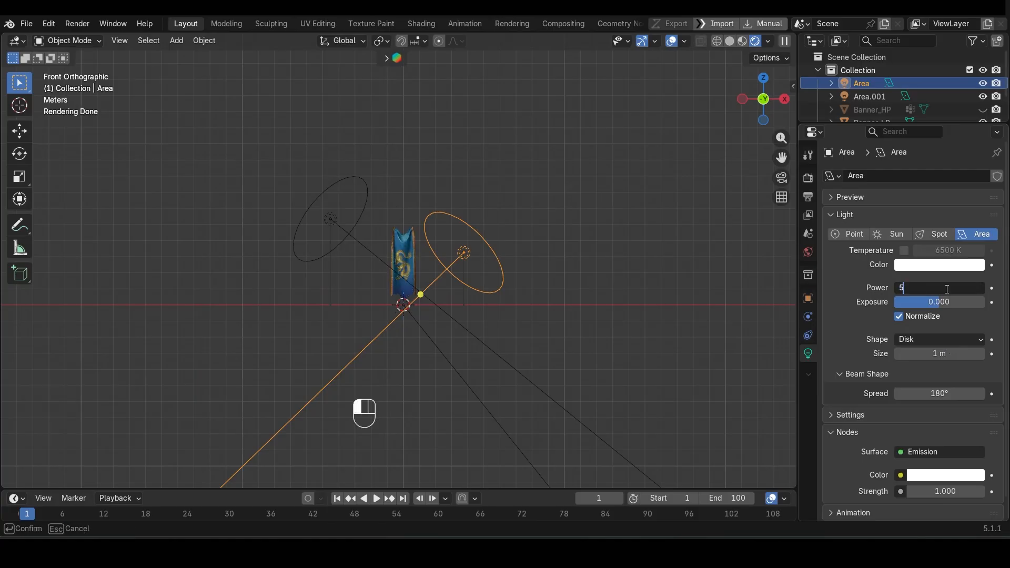
key("r")
left_click(553, 309)
Duplicate the Area light in the top view, rotate the copy -120° and place it centred just behind the banner
middle_click_drag(553, 309, 372, 376)
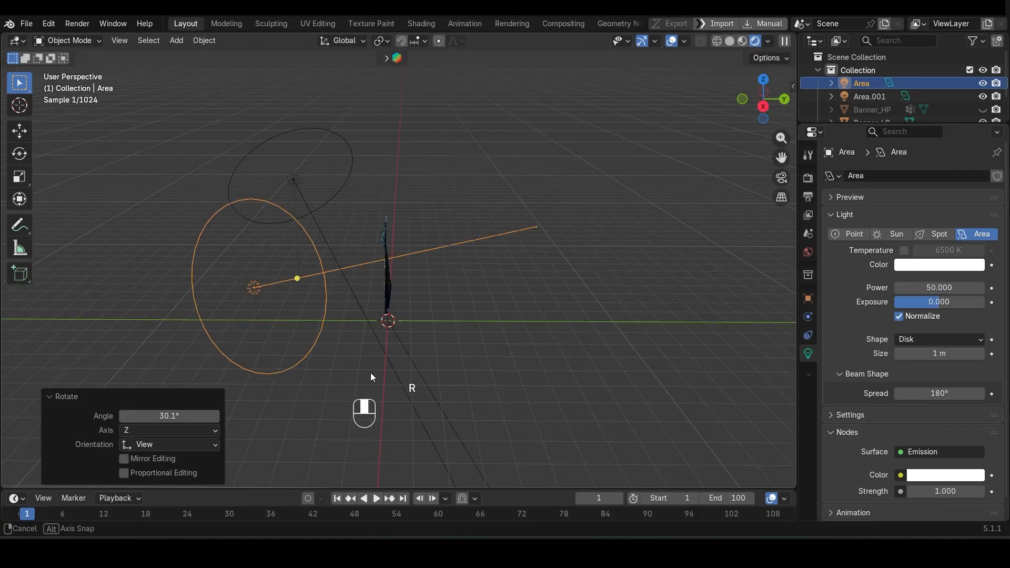
key("KP_7")
scroll(396, 352, "down", 3)
key("shift+d")
left_click(494, 224)
key("r")
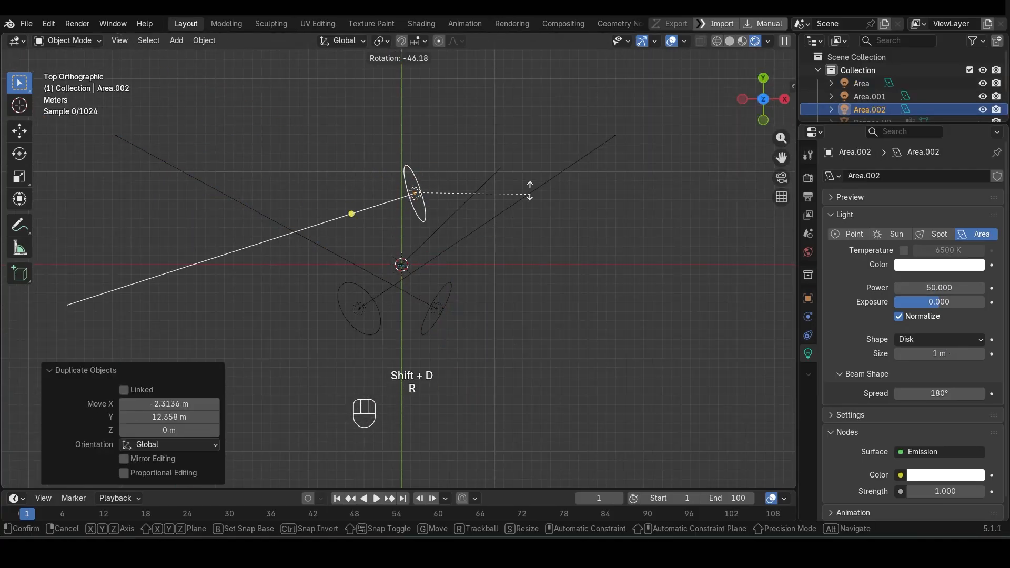
left_click(420, 171, "ctrl")
key("g")
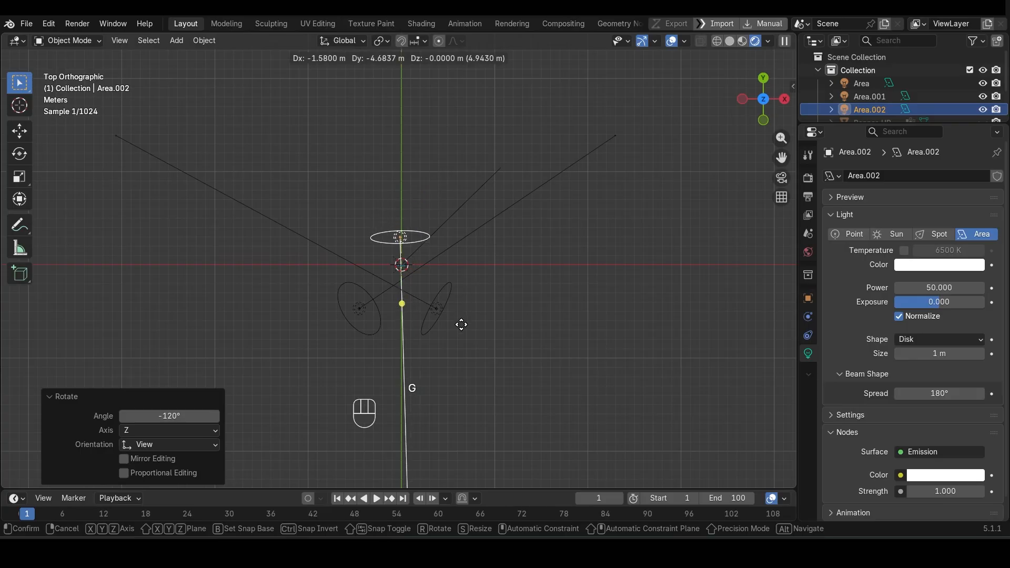
left_click(463, 326)
Set the power of the Area.002 light behind the banner to 200
middle_click_drag(457, 183, 441, 71)
middle_click_drag(437, 270, 443, 252)
scroll(443, 251, "up", 3)
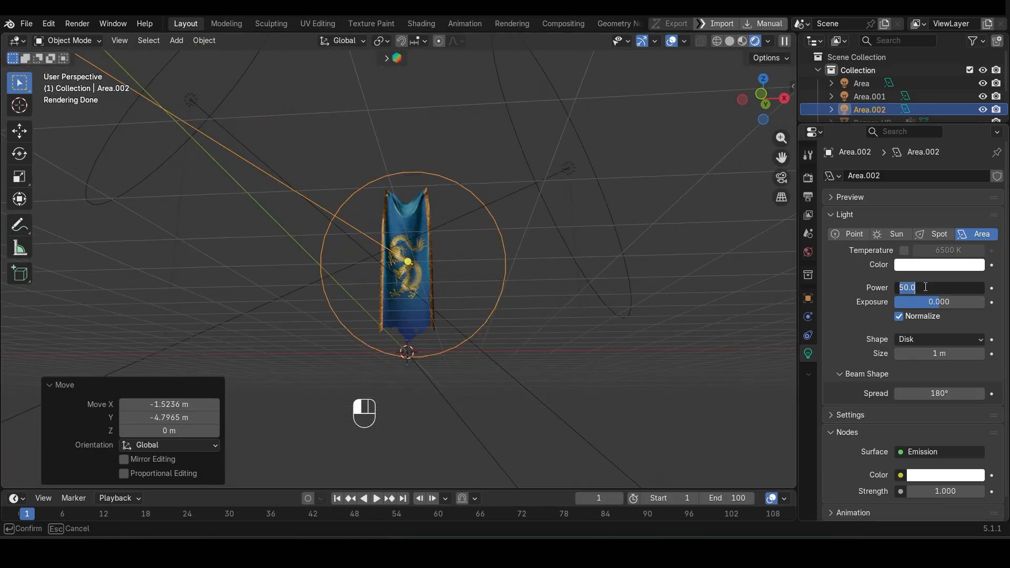
type("200")
key("Return")
Add a camera to the scene and look through it
scroll(575, 251, "up", 2)
middle_click_drag(575, 250, 599, 282)
scroll(598, 282, "down", 1)
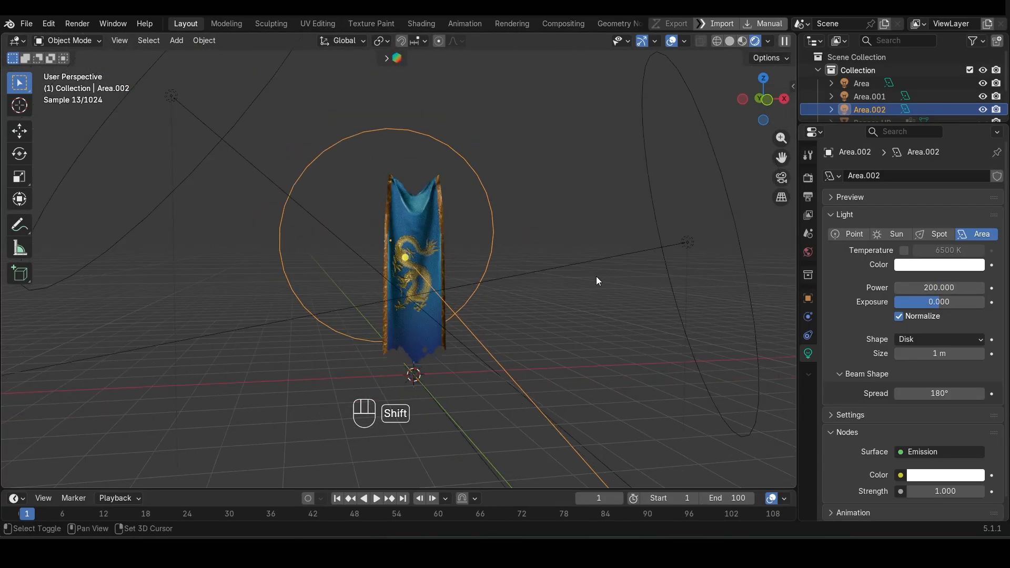
key("shift+a")
left_click(579, 305)
key("KP_0")
Frame the whole banner in the camera by temporarily locking the camera to the view
key("n")
left_click(789, 112)
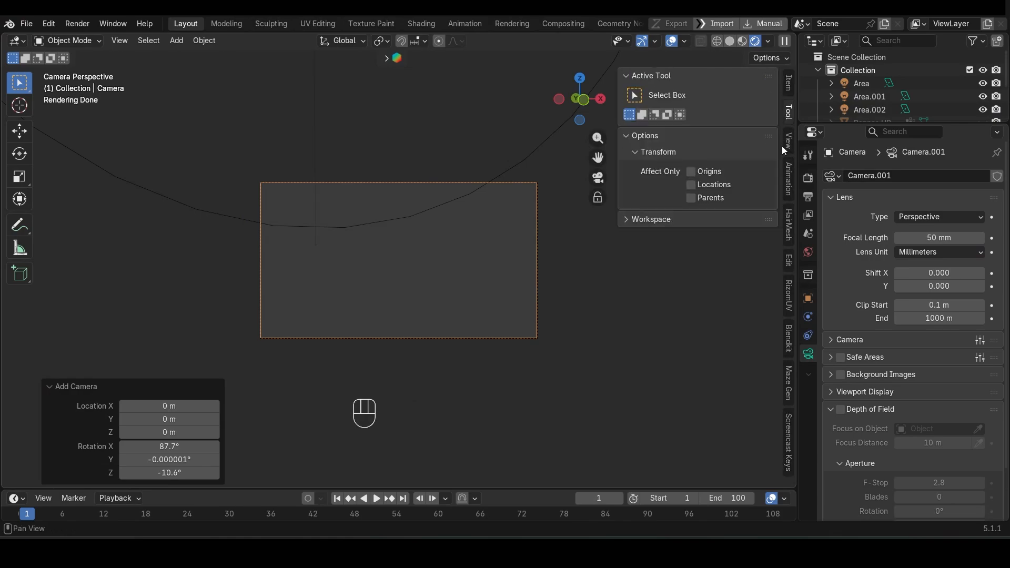
left_click(789, 141)
left_click(692, 253)
scroll(422, 305, "down", 8)
middle_click_drag(435, 258, 442, 319, "shift")
left_click(691, 253)
Set the horizontal render resolution to 1080 px and move the camera closer so the banner fills the square frame
left_click(808, 197)
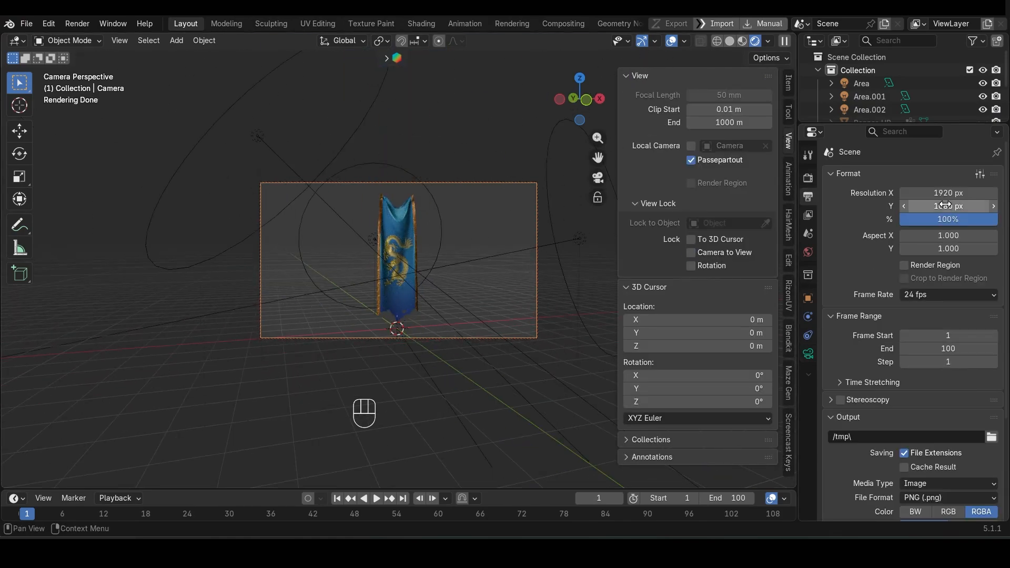
double_click(949, 193)
type("1080")
key("Return")
left_click(691, 252)
scroll(494, 275, "up", 4)
middle_click_drag(494, 275, 495, 286, "shift")
left_click(696, 256)
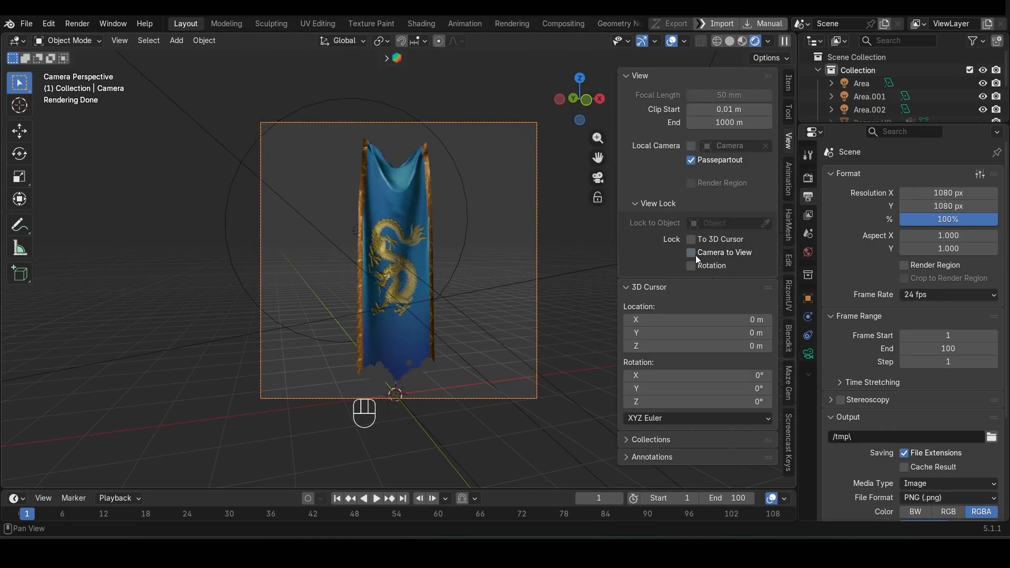
Enable Render Region and reposition the Area.001 disk light
left_click(422, 278)
key("g")
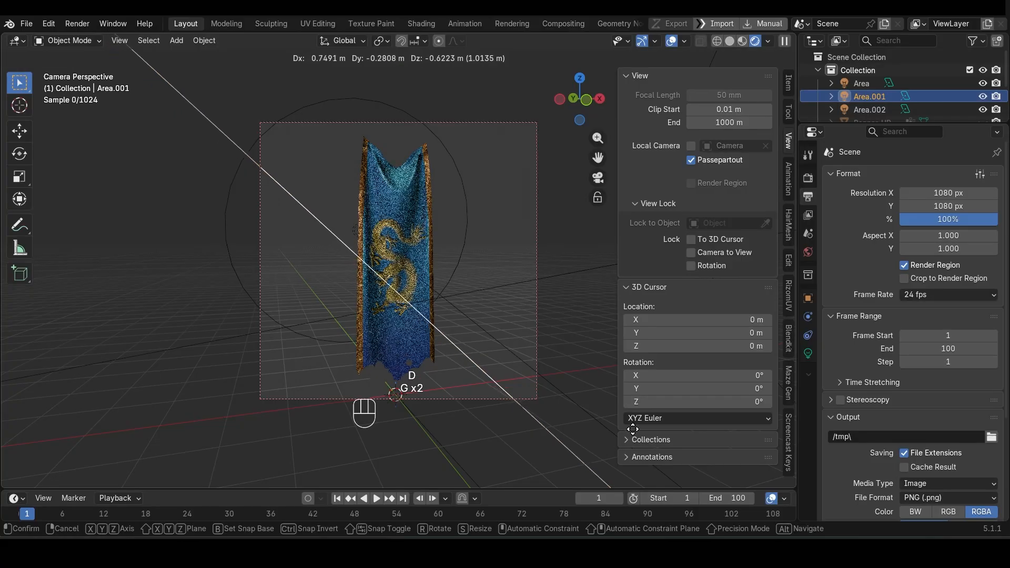
left_click(230, 420)
Try powers of 1000 and 750 on the Area.001 light, then set it back to 500
left_click(808, 353)
double_click(930, 288)
type("1000")
key("Return")
double_click(940, 289)
type("700")
double_click(941, 289)
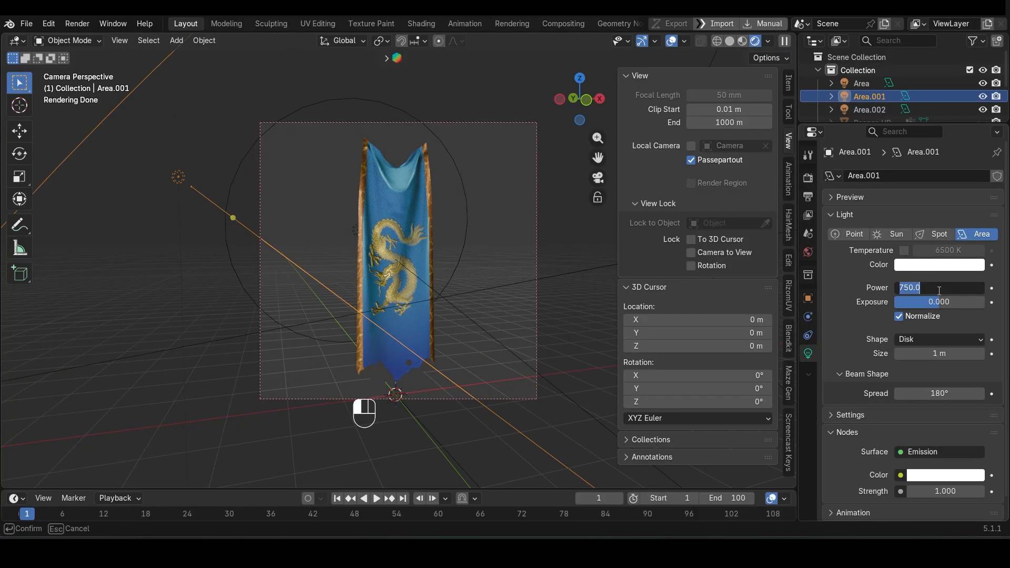
type("500")
key("Return")
Set the power of the Area.002 light behind the banner to 1000
left_click(468, 242)
double_click(923, 288)
type("1000")
Delete the Area.002 light behind the banner and the Sun light at the origin
key("KP_1")
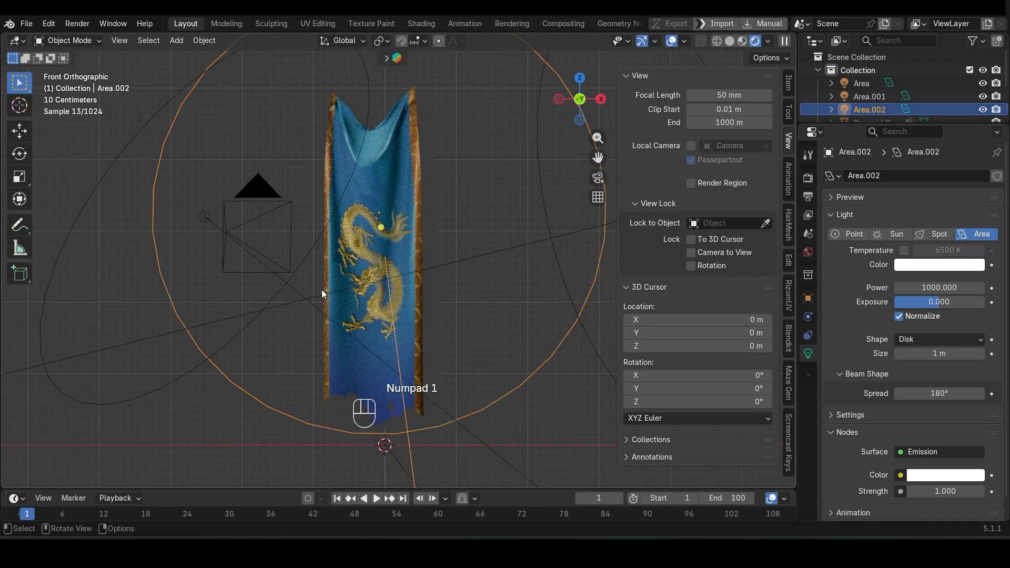
key("Escape")
key("Delete")
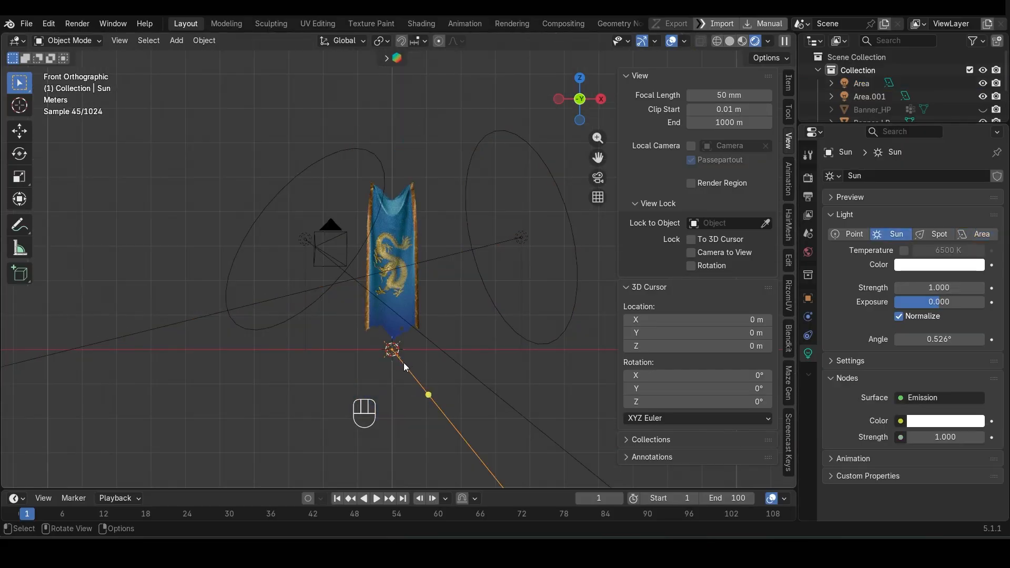
key("Delete")
Add a Spot light and raise it about 8.4 m in Z above the banner
key("shift+a")
left_click(463, 282)
key("g")
key("z")
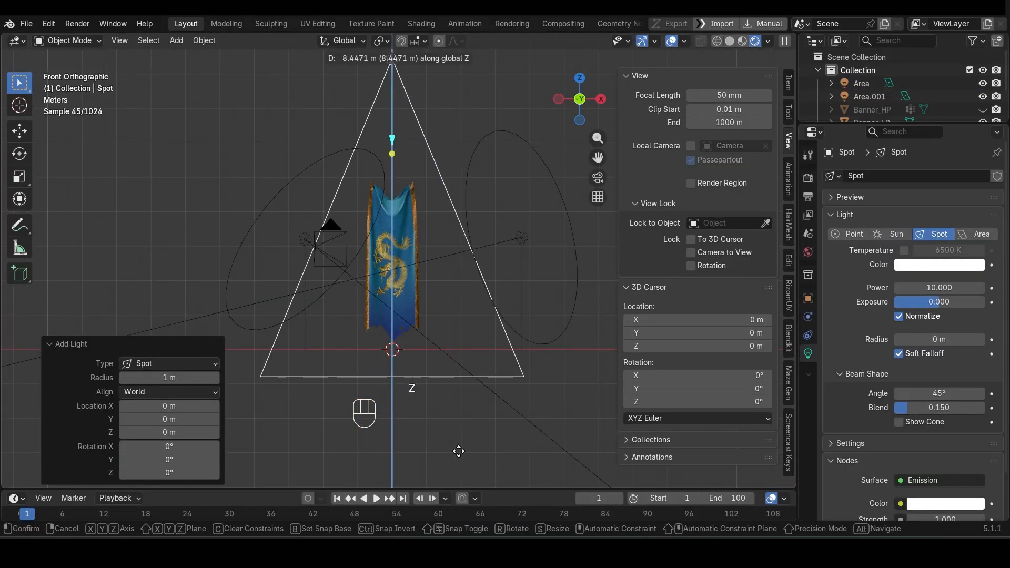
left_click(458, 451)
Set the Spot light's radius to about 1.95 m, its power to 500 and its exposure to about 4.37
middle_click_drag(458, 451, 459, 463, "shift")
left_click_drag(937, 340, 1003, 340)
left_click_drag(938, 288, 958, 303)
Tilt the Spot light toward the banner in the side view and move it about -4.12 m in Y
middle_click_drag(371, 236, 287, 241)
key("r")
left_click(491, 210)
key("g")
key("y")
left_click(405, 257)
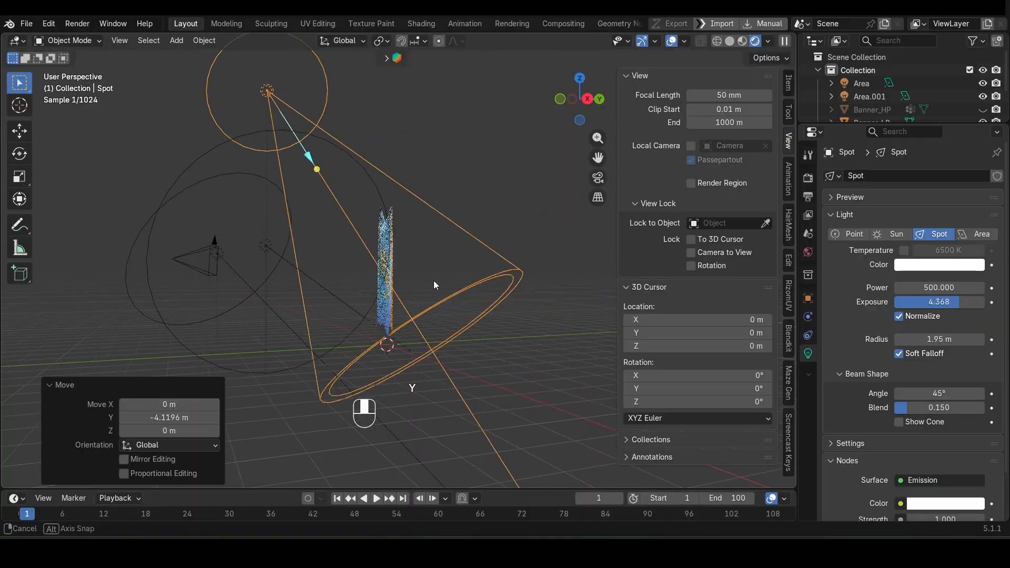
Set the Spot light's power to 200 and its color to a pale blue
middle_click_drag(435, 286, 513, 271)
left_click_drag(940, 290, 931, 290)
double_click(940, 290)
type("200")
key("Return")
left_click(947, 266)
left_click_drag(915, 100, 920, 92)
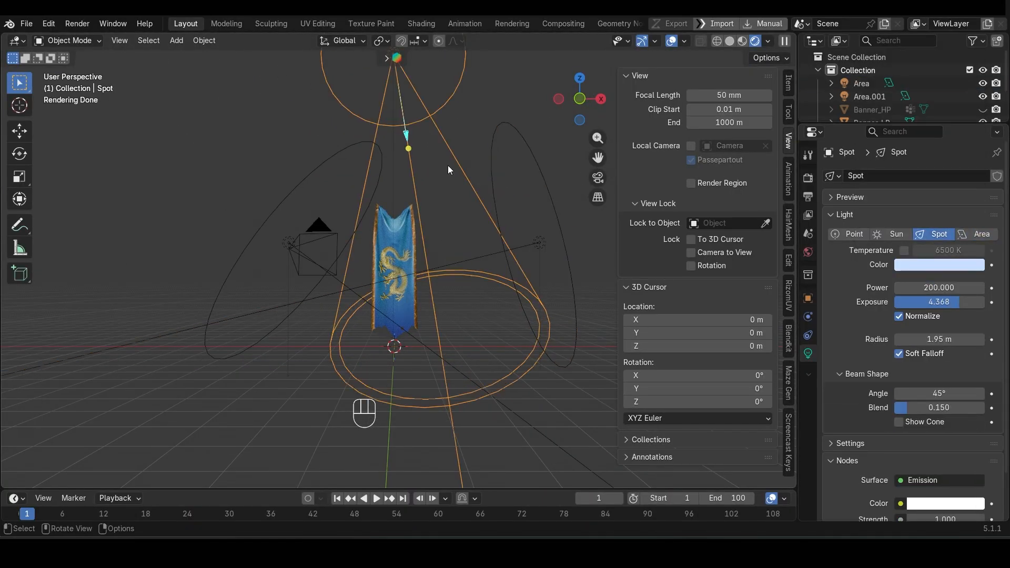
Compare the lighting with the Spot light hidden and restored, and examine the banner through the camera
key("h")
key("ctrl+z")
scroll(441, 305, "up", 4)
key("KP_0")
scroll(383, 295, "up", 3)
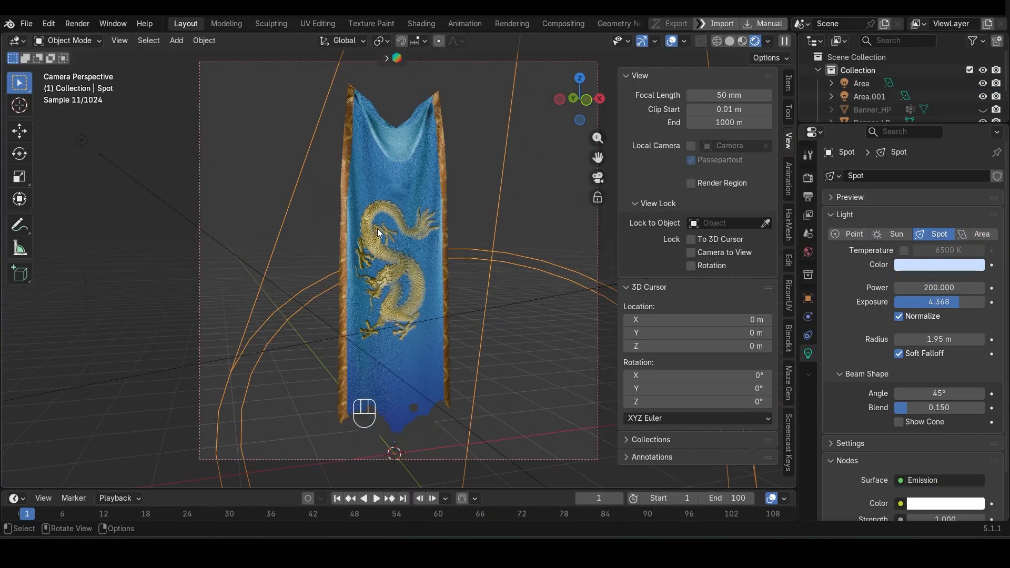
scroll(379, 232, "down", 5)
Set the maximum render samples to 10 and render the image
left_click(808, 178)
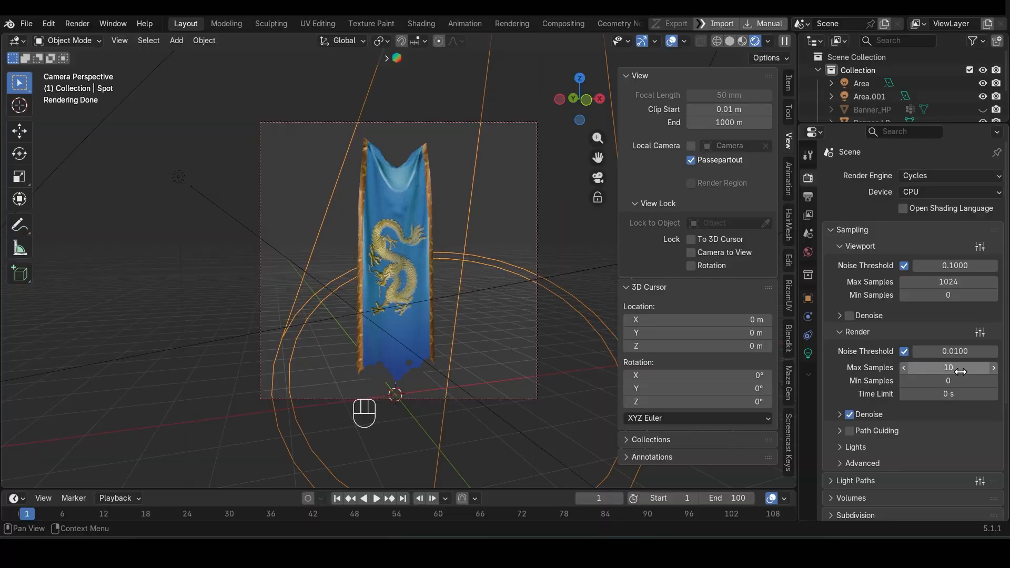
left_click(76, 23)
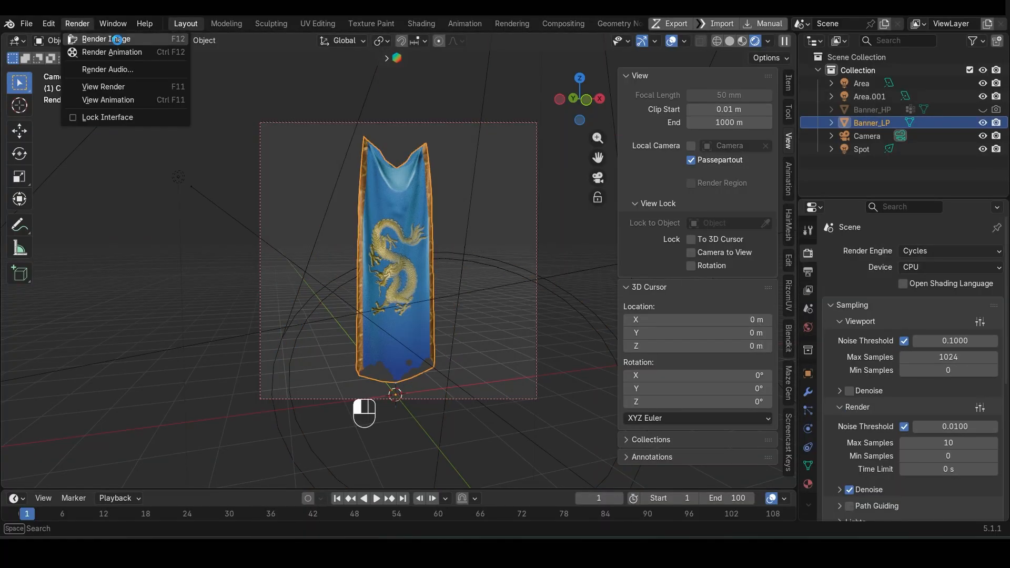
left_click(117, 39)
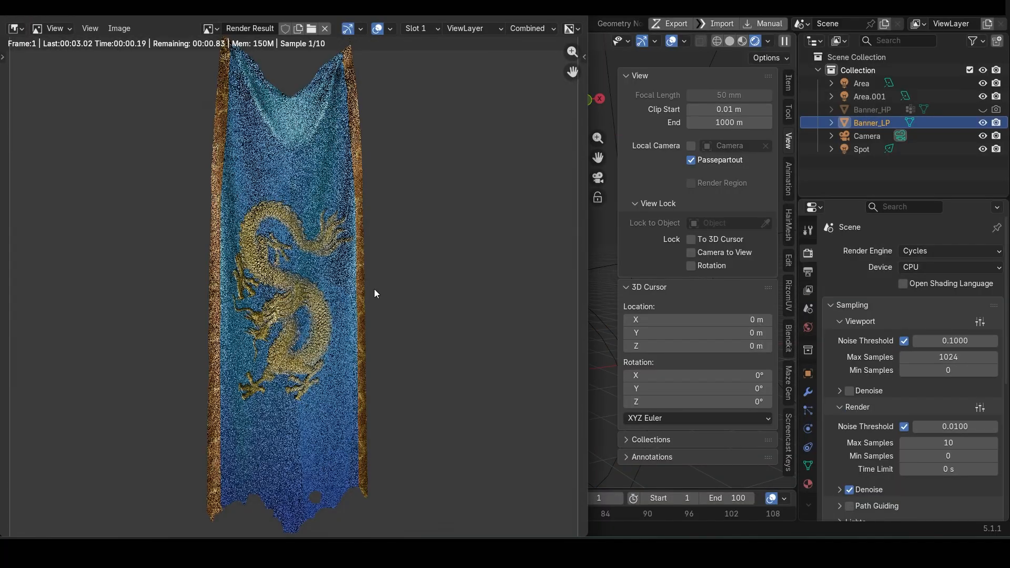
Inspect the rendered banner as a whole and up close on the dragon, and close the render result
scroll(369, 305, "down", 2)
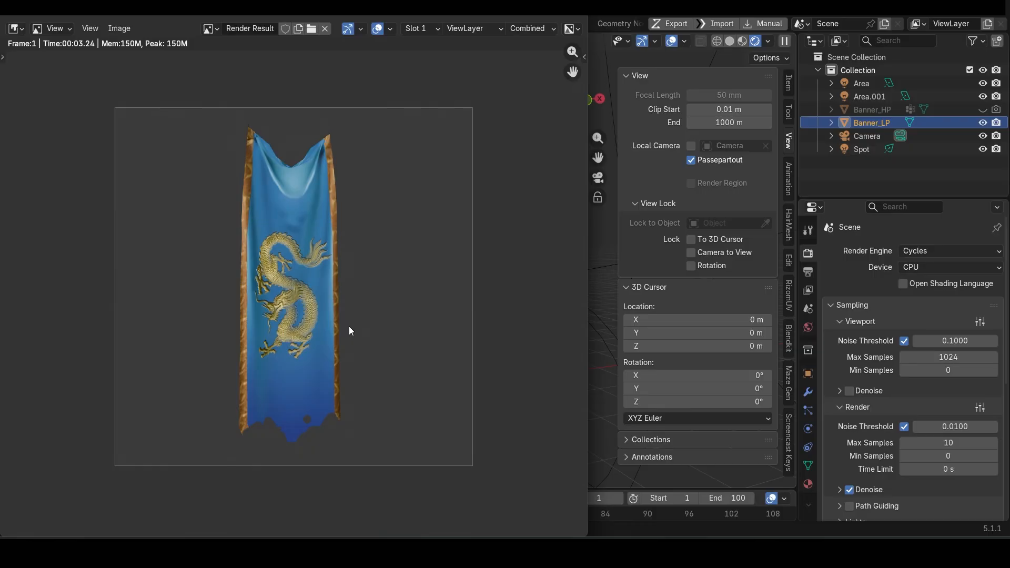
scroll(349, 331, "up", 5)
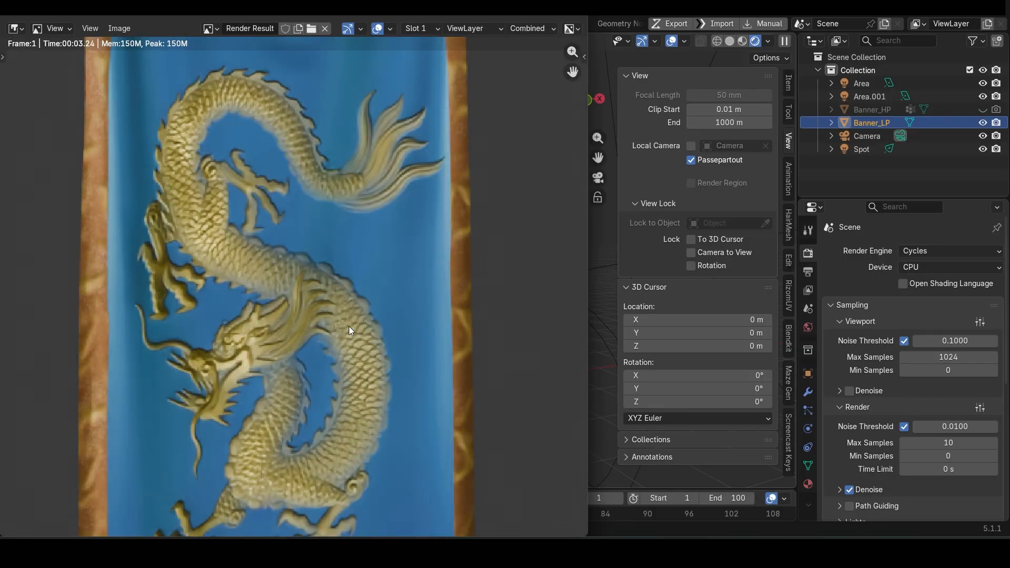
scroll(349, 331, "down", 5)
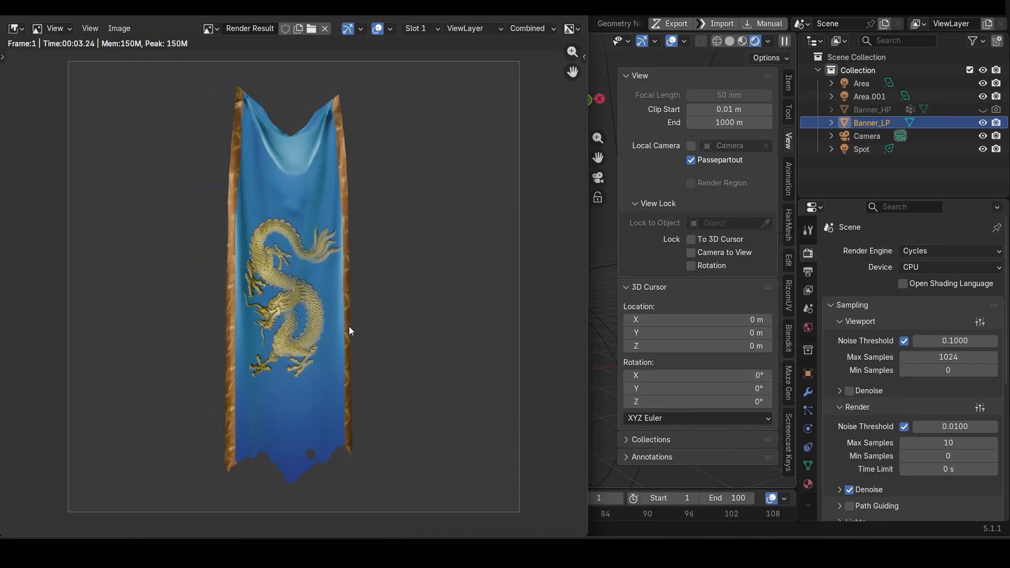
key("Escape")
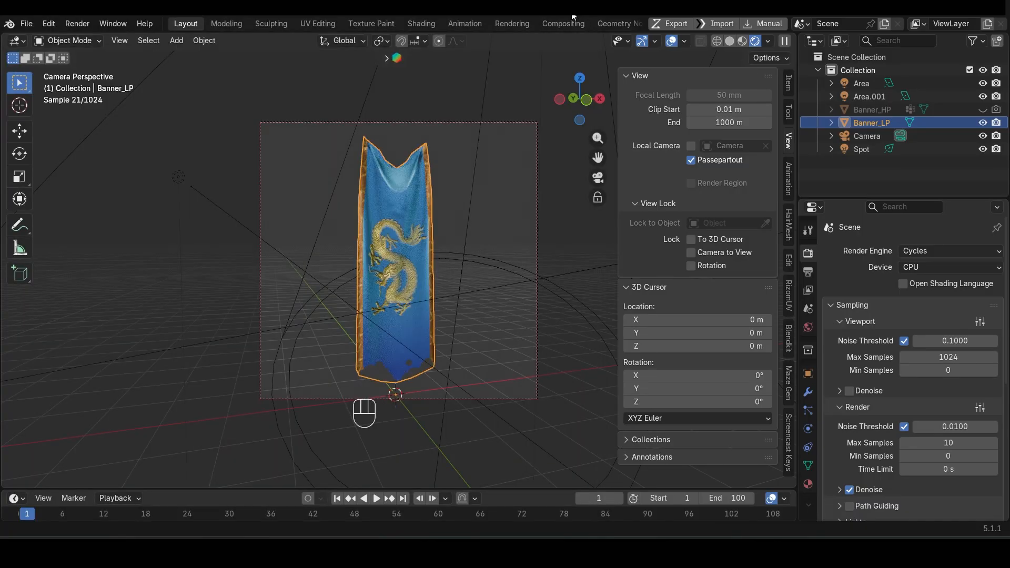
Create a compositor node tree in the Compositing workspace and move Render Layers away from the output nodes
left_click(563, 23)
left_click(500, 267)
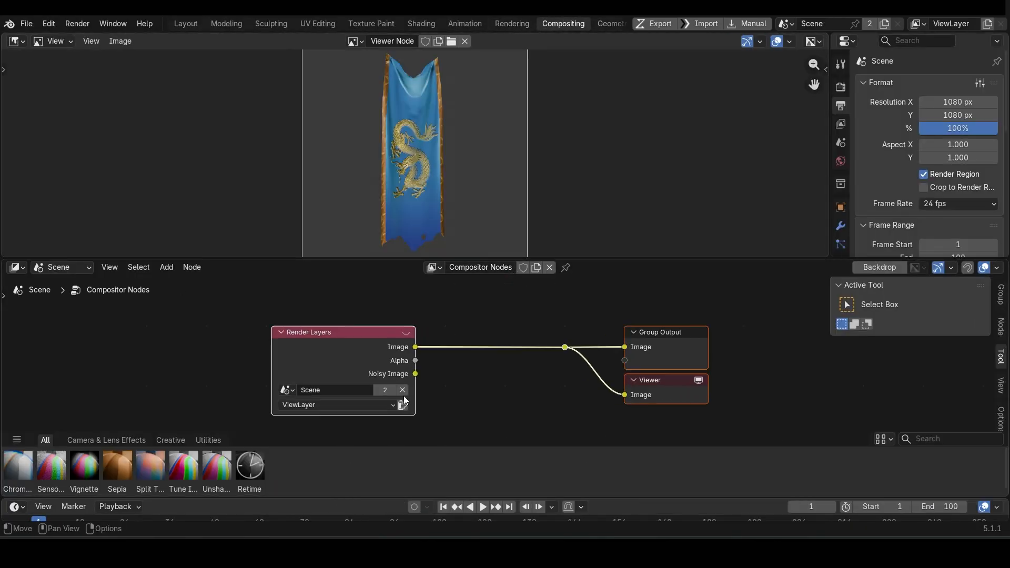
left_click_drag(323, 333, 100, 332)
key("shift+a")
mouse_move(336, 381)
type("color")
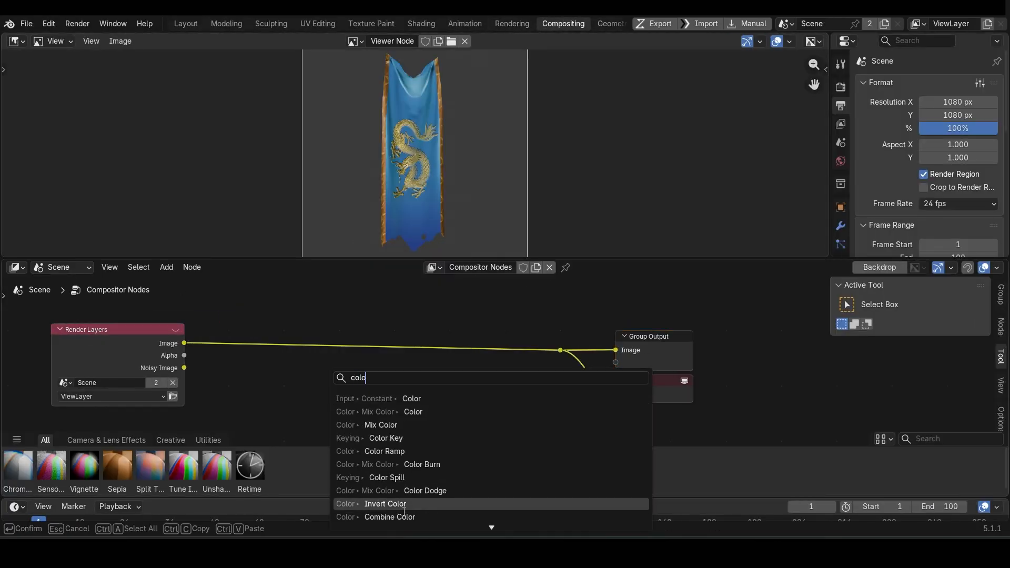
left_click(387, 423)
left_click(314, 381)
key("x")
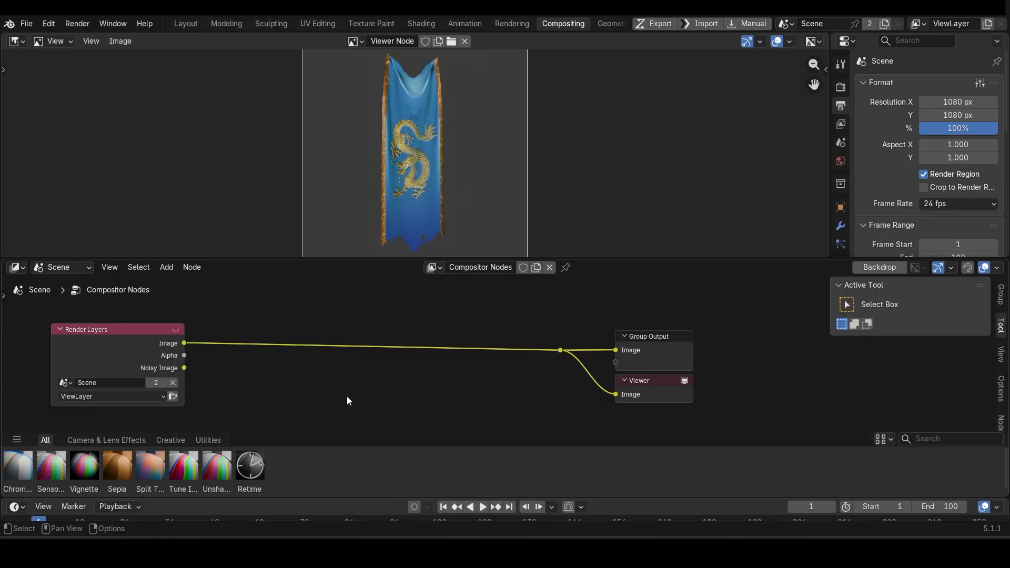
Insert a Color Correction node on the link between Render Layers and the outputs
key("shift+a")
type("color")
scroll(421, 518, "down", 4)
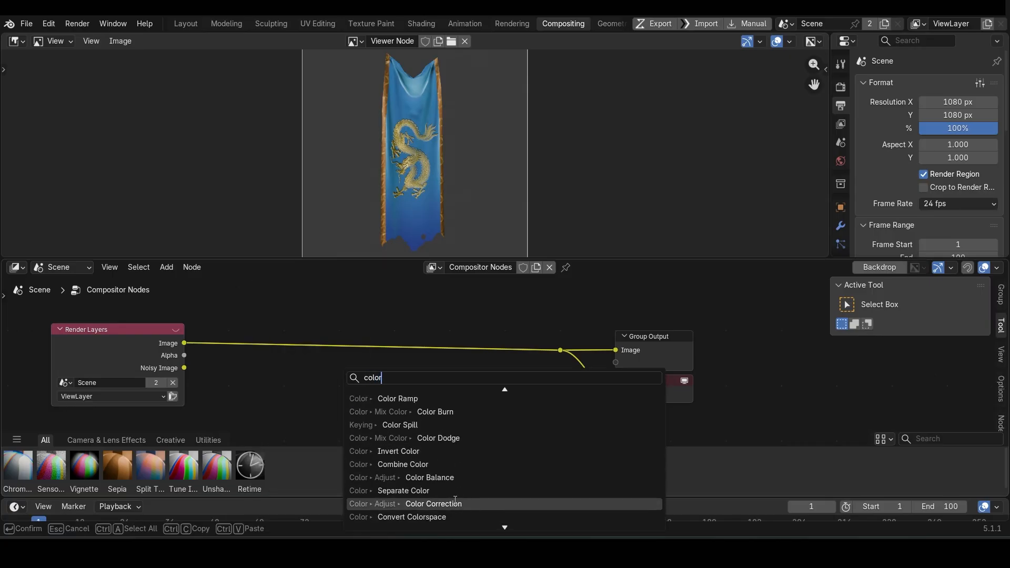
left_click(442, 504)
left_click(279, 331)
middle_click_drag(393, 384, 459, 344)
scroll(458, 344, "down", 1)
Set the master contrast of the Color Correction node to 1.080
left_click(368, 331)
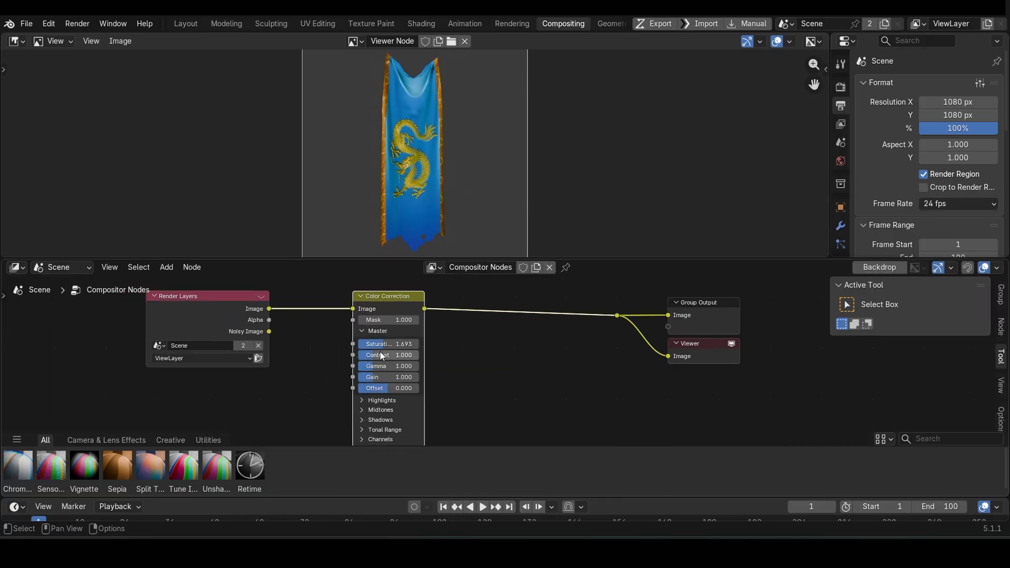
left_click_drag(383, 356, 381, 357)
key("ctrl+z")
scroll(367, 368, "up", 10)
left_click_drag(248, 313, 251, 313)
middle_click_drag(218, 335, 350, 315)
scroll(350, 315, "down", 3)
Try a different highlights saturation in the Color Correction node and undo it
left_click(383, 382)
middle_click_drag(408, 410, 410, 346)
left_click_drag(410, 345, 424, 345)
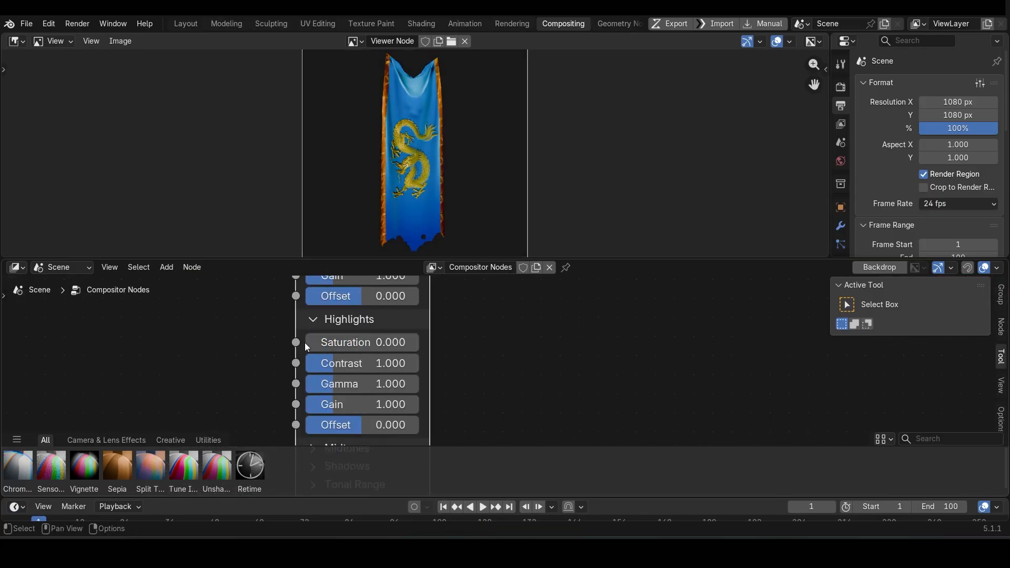
key("ctrl+z")
Set the midtones saturation to 1.533 and try out the shadows saturation in the Color Correction node
scroll(413, 331, "down", 3)
left_click(352, 388)
left_click_drag(373, 403, 384, 403)
middle_click_drag(385, 405, 389, 340)
left_click(367, 421)
middle_click_drag(369, 424, 392, 342)
left_click_drag(394, 357, 391, 357)
Try out the midtones start value in the tonal range and reveal the Color Correction channel options
scroll(352, 410, "down", 3)
middle_click_drag(352, 410, 325, 332)
scroll(326, 332, "up", 4)
left_click(362, 353)
left_click_drag(370, 372, 385, 371)
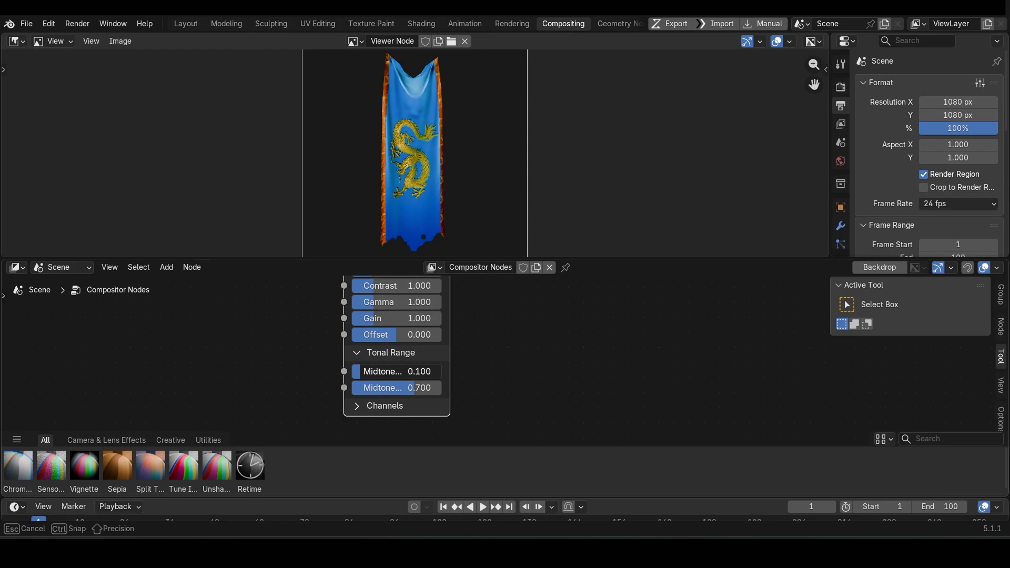
left_click(394, 406)
scroll(411, 403, "up", 2)
Set the master saturation of the Color Correction node to 1.187
scroll(409, 401, "down", 4)
middle_click_drag(369, 286, 371, 468)
scroll(392, 326, "up", 3)
left_click_drag(394, 347, 399, 348)
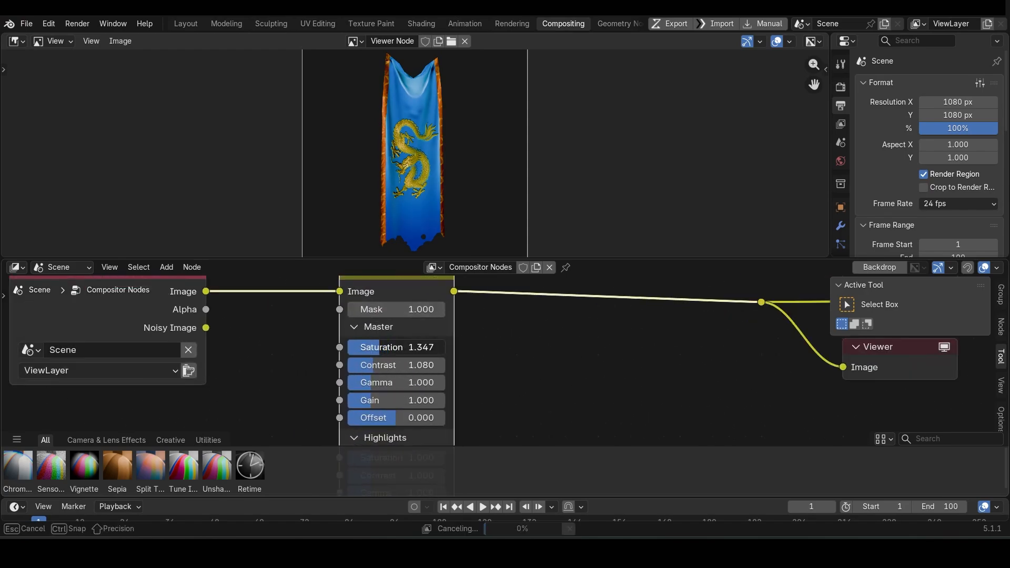
scroll(425, 367, "down", 2)
Insert a Bloom glare node between Color Correction and the output nodes
key("shift+a")
type("b")
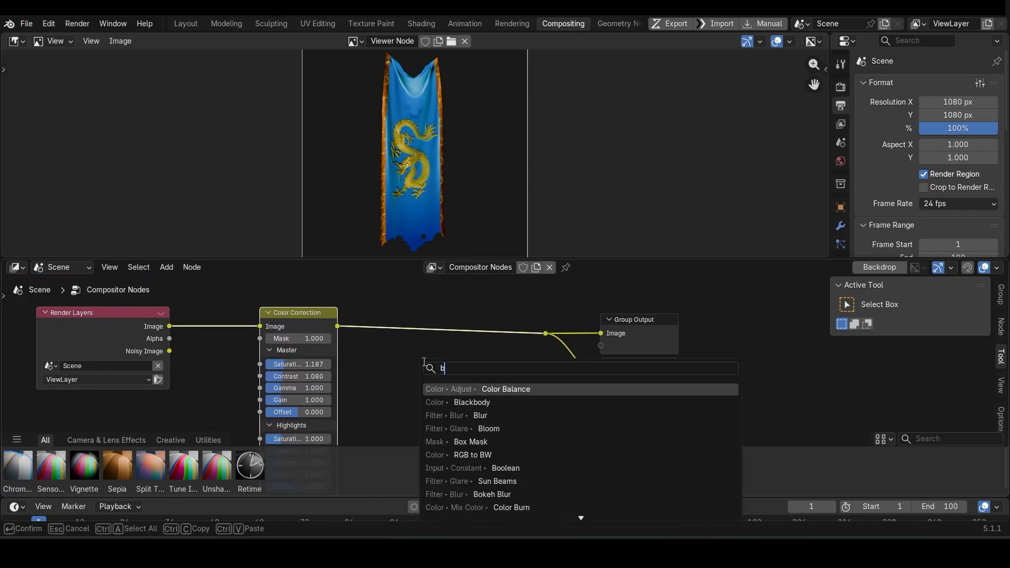
type("loo")
left_click(482, 390)
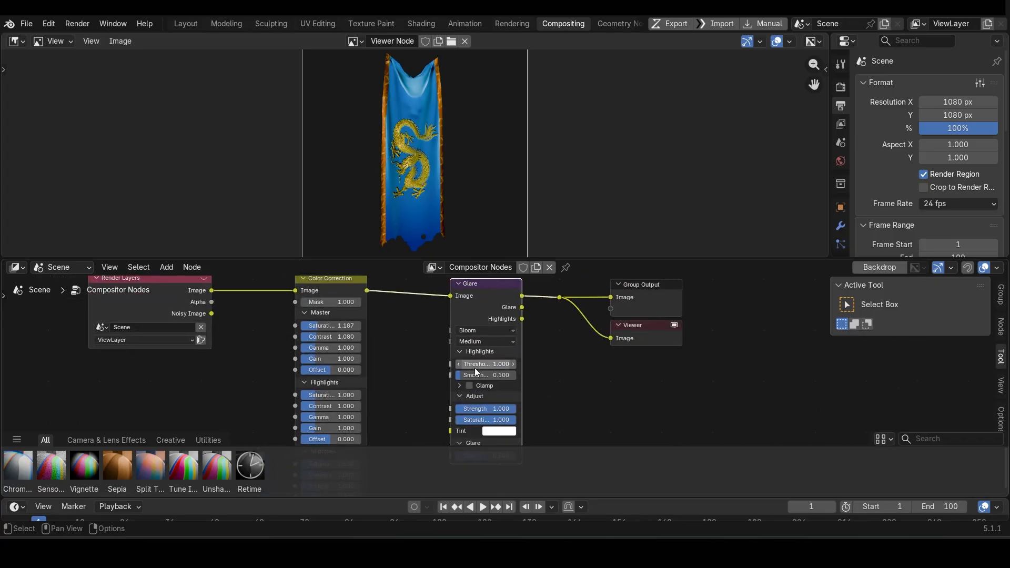
Set the bloom's highlight threshold to 0, its smoothness to 0.440 and its strength to 0.340
left_click_drag(487, 364, 468, 364)
left_click_drag(463, 375, 484, 378)
middle_click_drag(482, 389, 476, 356)
left_click(472, 365)
left_click(470, 364)
left_click_drag(492, 377, 463, 377)
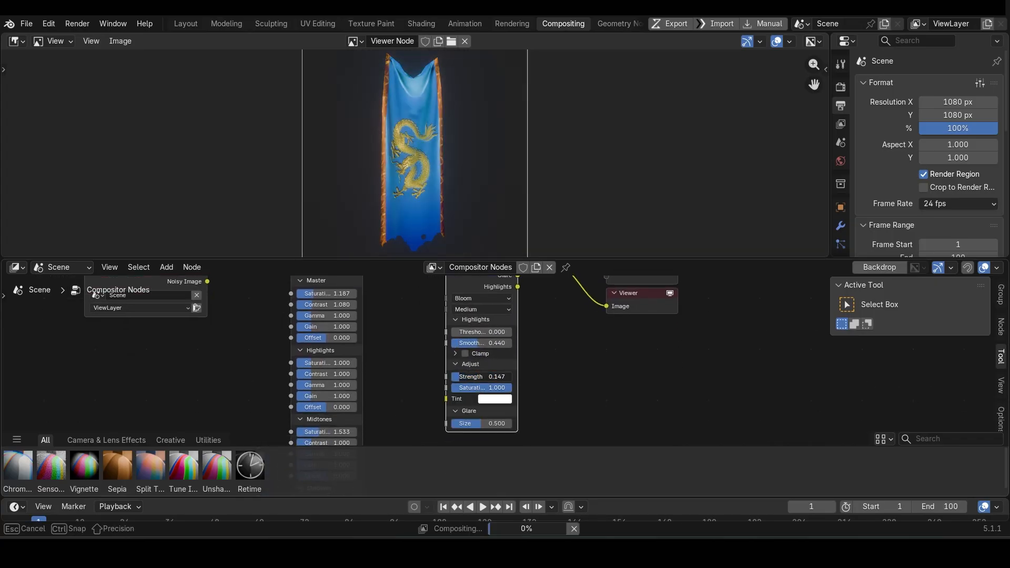
Change the bloom's tint to a warm orange
scroll(507, 382, "down", 1)
left_click(496, 398)
left_click(553, 266)
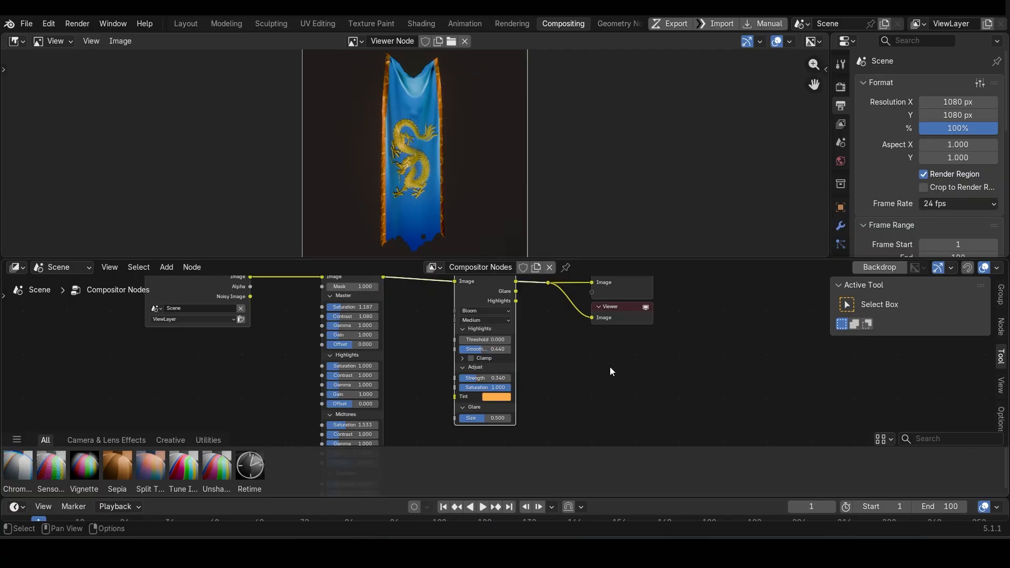
Refine the bloom with a smoothness of 0.360, a strength of 0.673 and a size of 0.213
scroll(492, 295, "up", 2)
left_click_drag(483, 357, 484, 357)
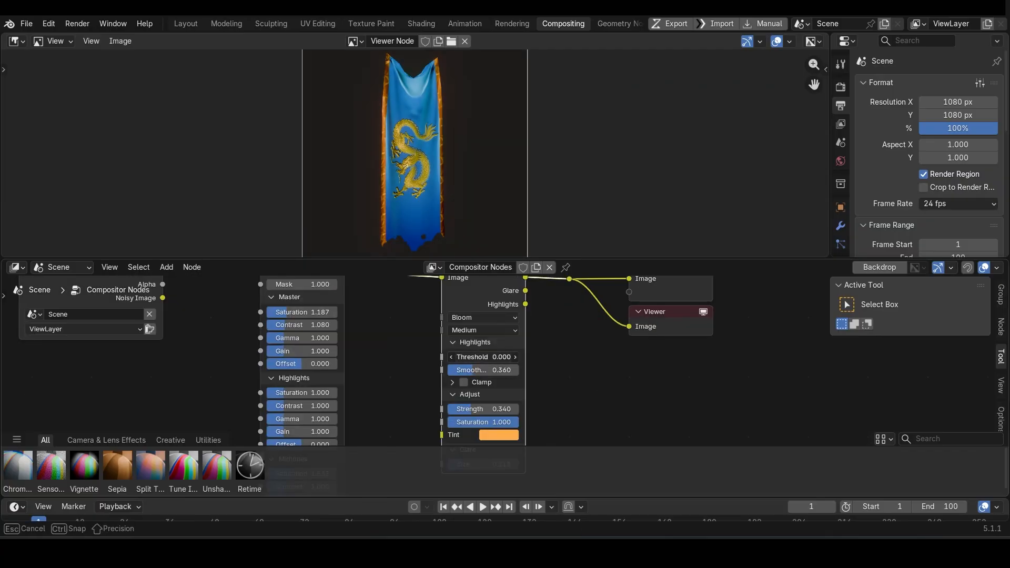
left_click_drag(483, 357, 483, 356)
middle_click_drag(456, 420, 450, 374)
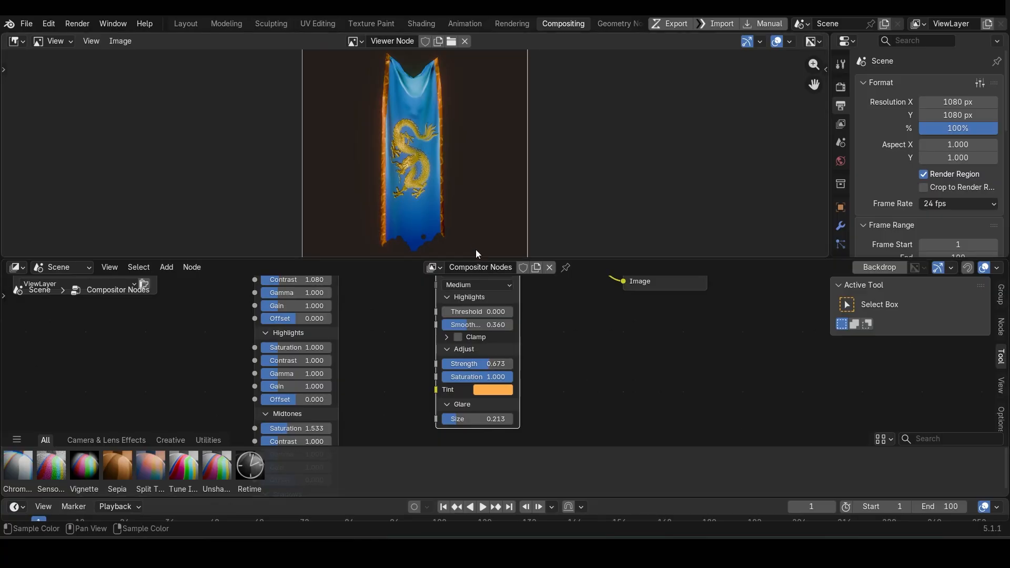
Enlarge the compositor preview area and examine the banner's glow and color up close and as a whole
left_click_drag(476, 258, 447, 335)
scroll(421, 207, "up", 5)
scroll(422, 207, "down", 3)
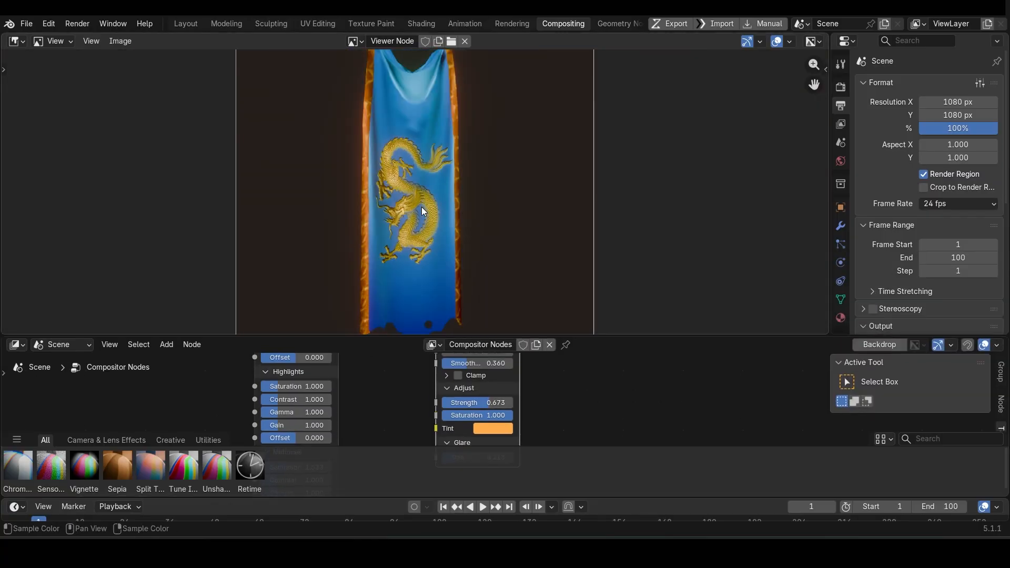
scroll(421, 207, "down", 2)
scroll(422, 207, "up", 2)
scroll(437, 216, "down", 2)
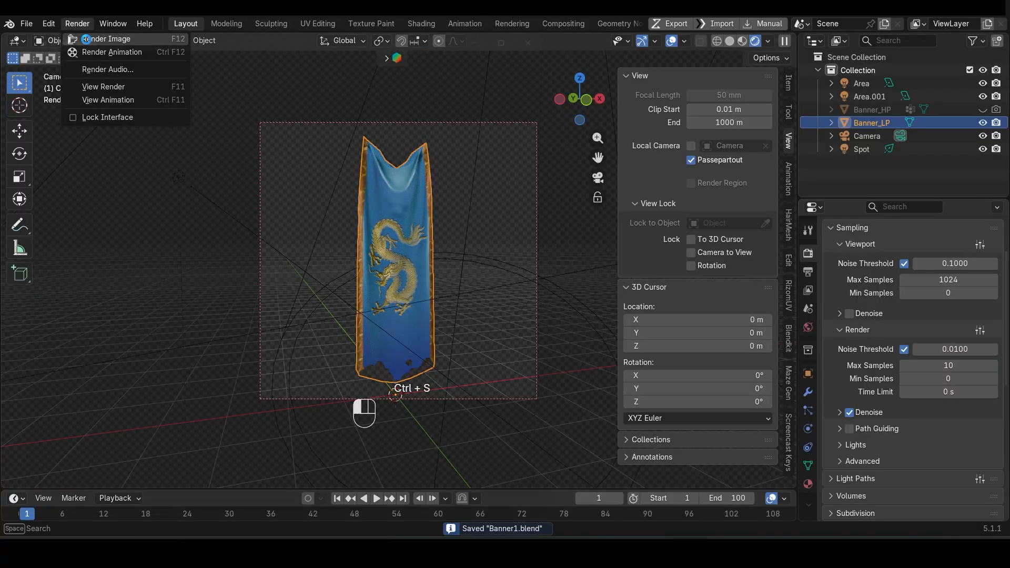
Render the image with the compositing effects and examine the finished banner up close
left_click(113, 36)
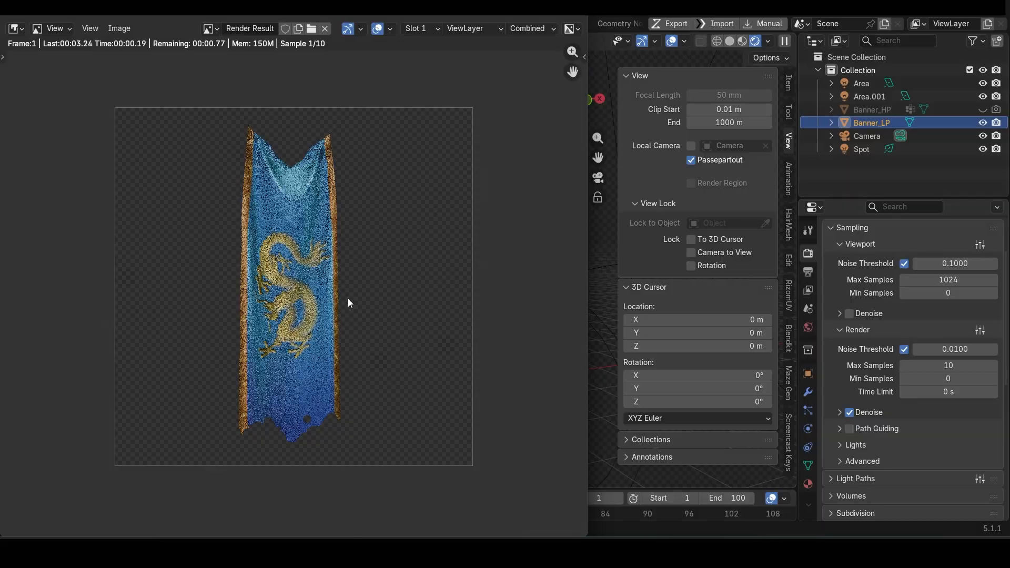
scroll(345, 299, "up", 3)
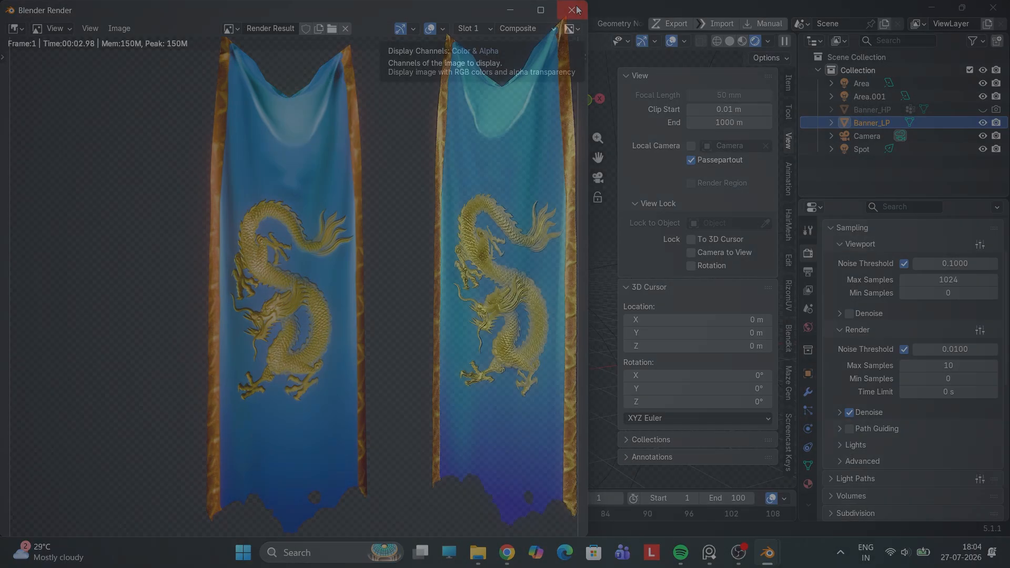